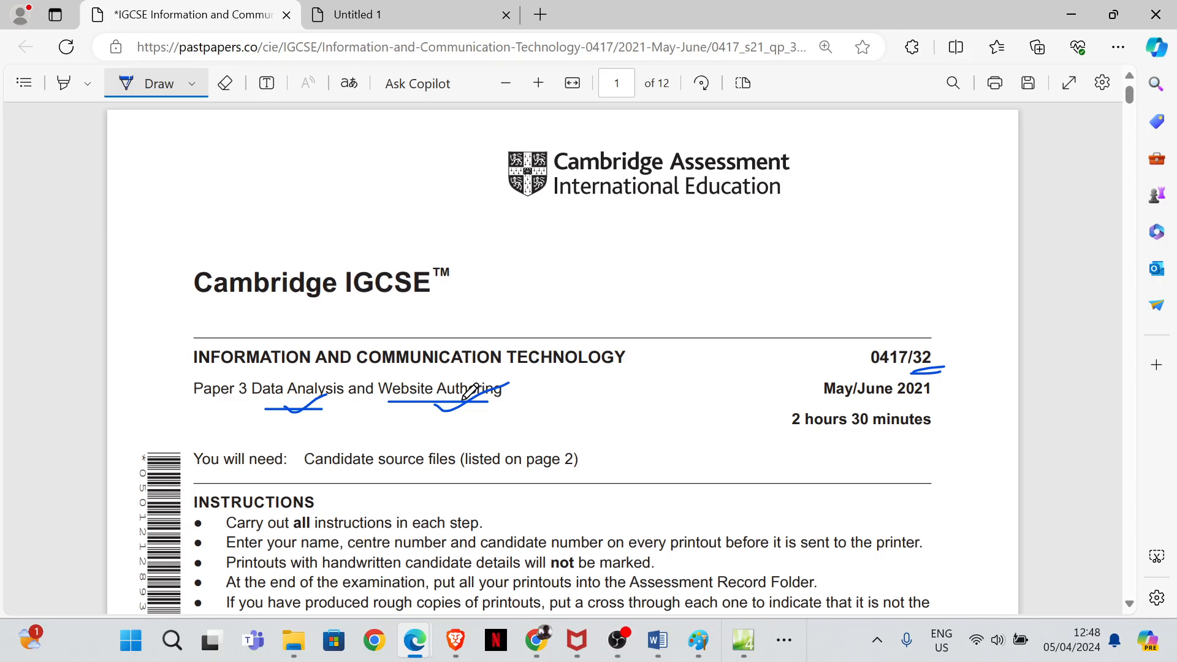
- Find Task 5 – Data Analysis in the question paper and underline "pounds (£) to 2 decimal places" with the pen
scroll(728, 407, "down", 20)
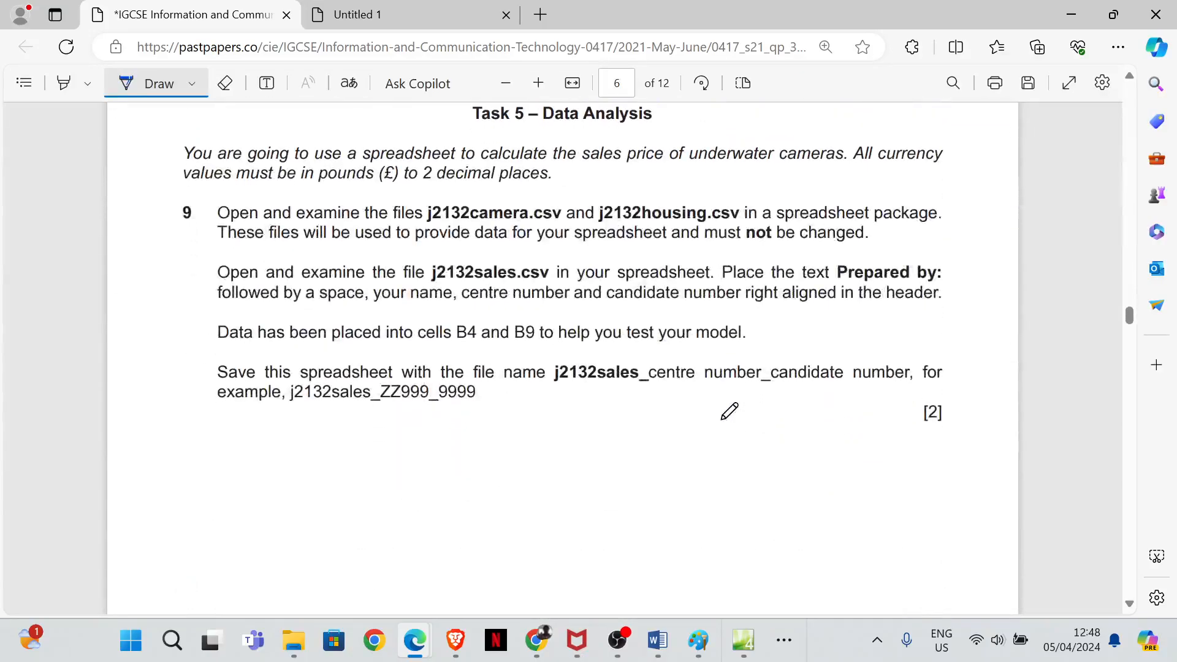
scroll(727, 412, "up", 1)
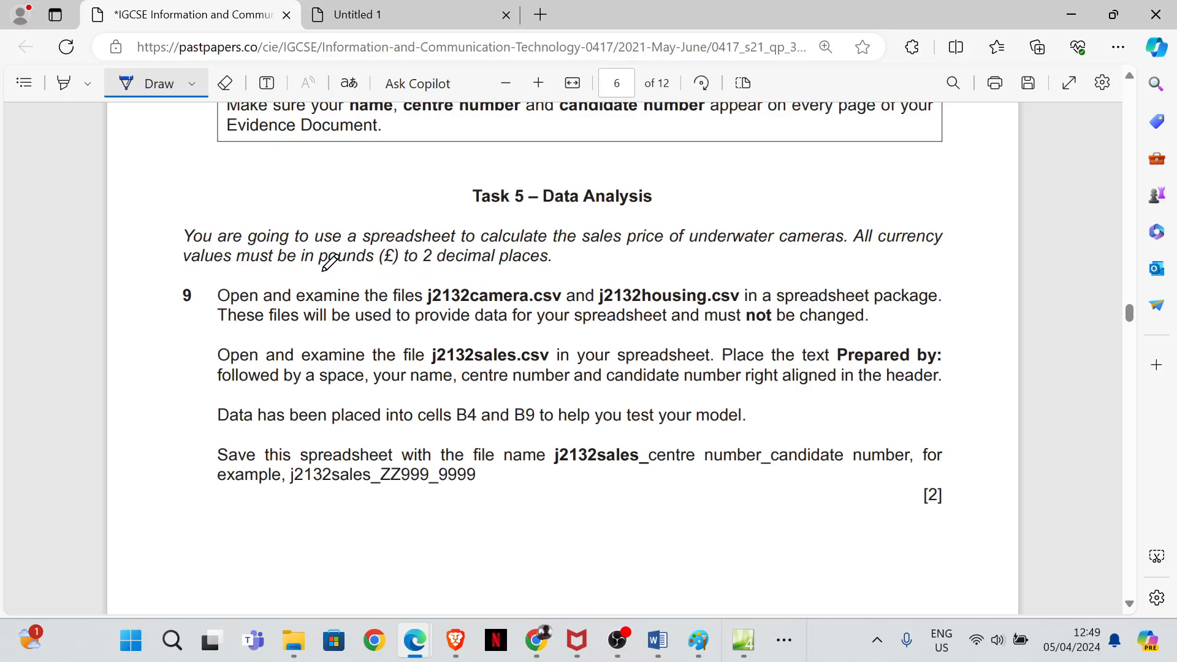
left_click_drag(321, 270, 551, 260)
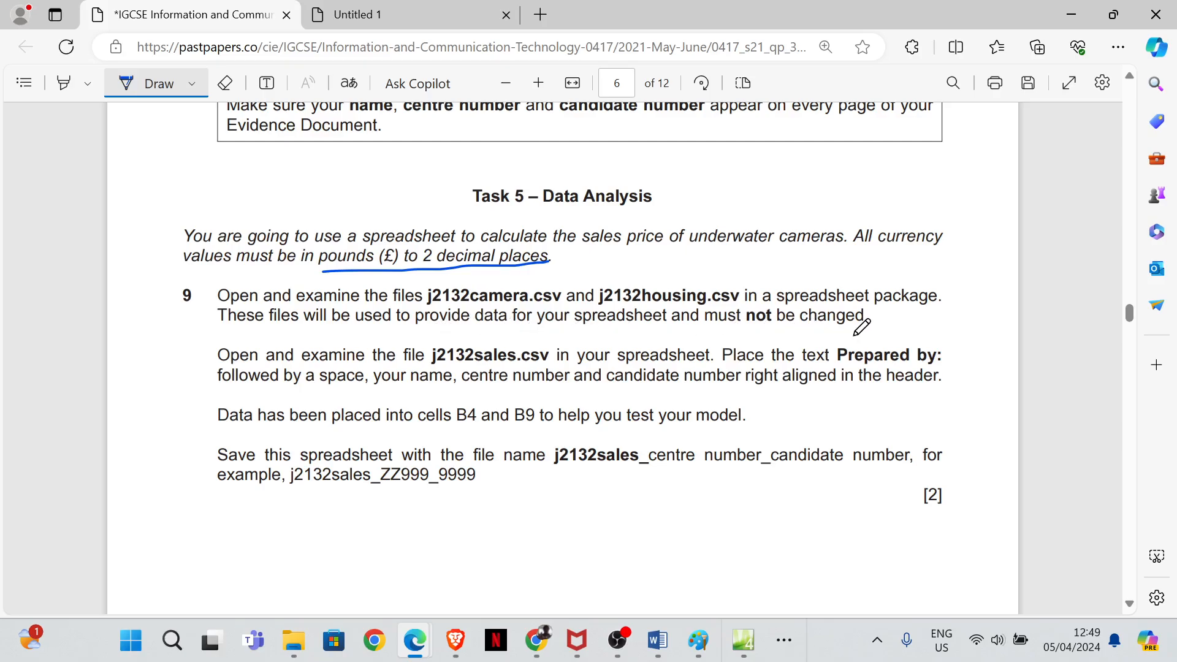
- In File Explorer, open the Desktop folder Practical Task > May June 2021 > P 32 > 32_Source Files June 2021
left_click(295, 646)
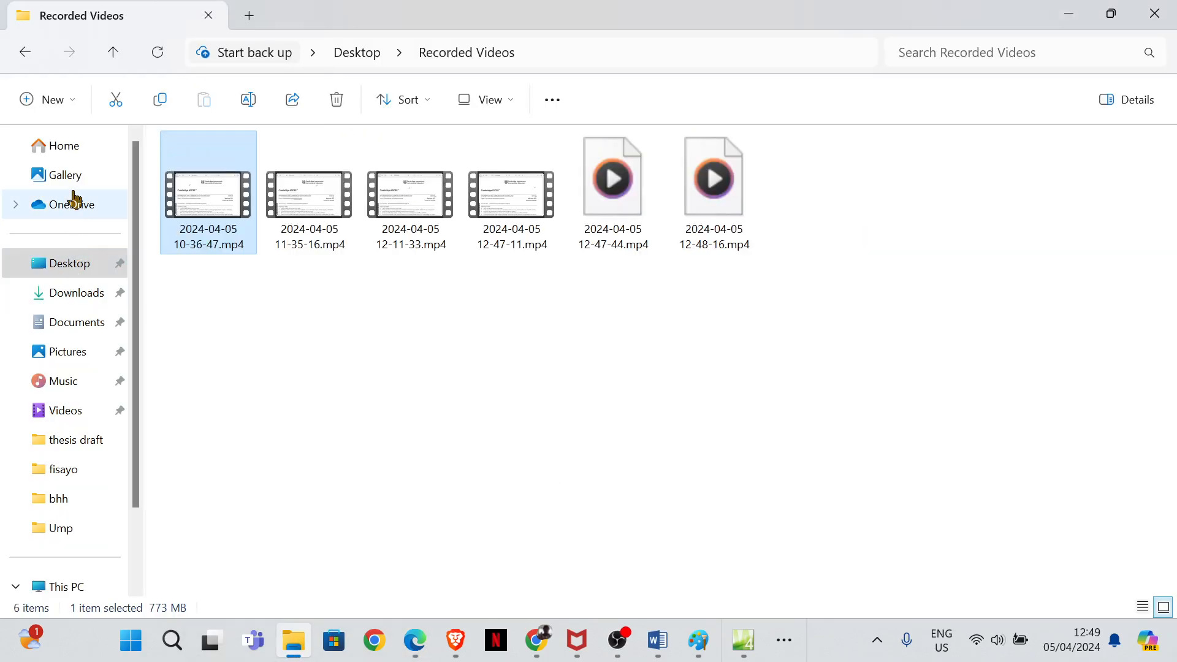
left_click(73, 149)
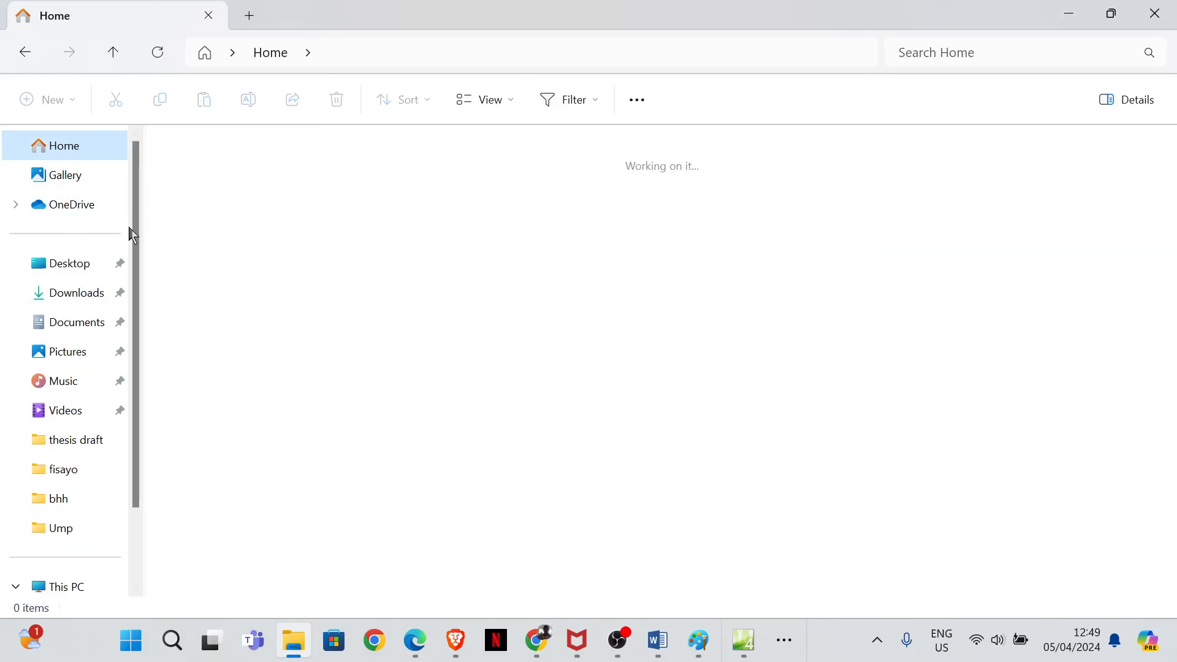
left_click(82, 273)
double_click(218, 457)
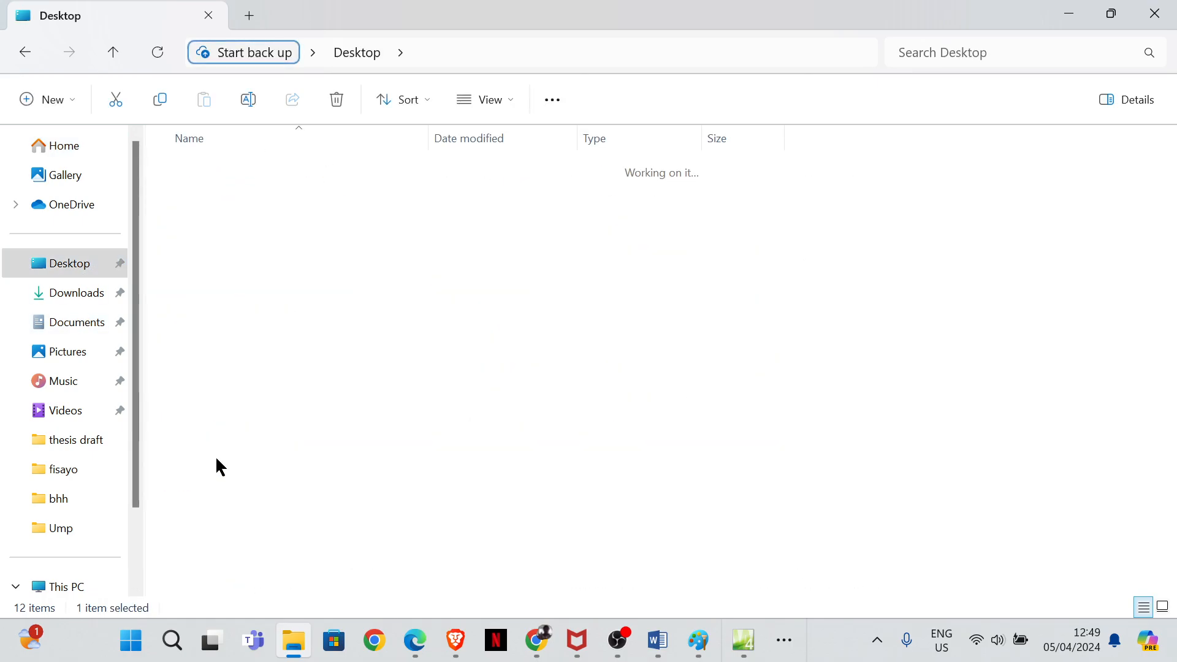
double_click(245, 258)
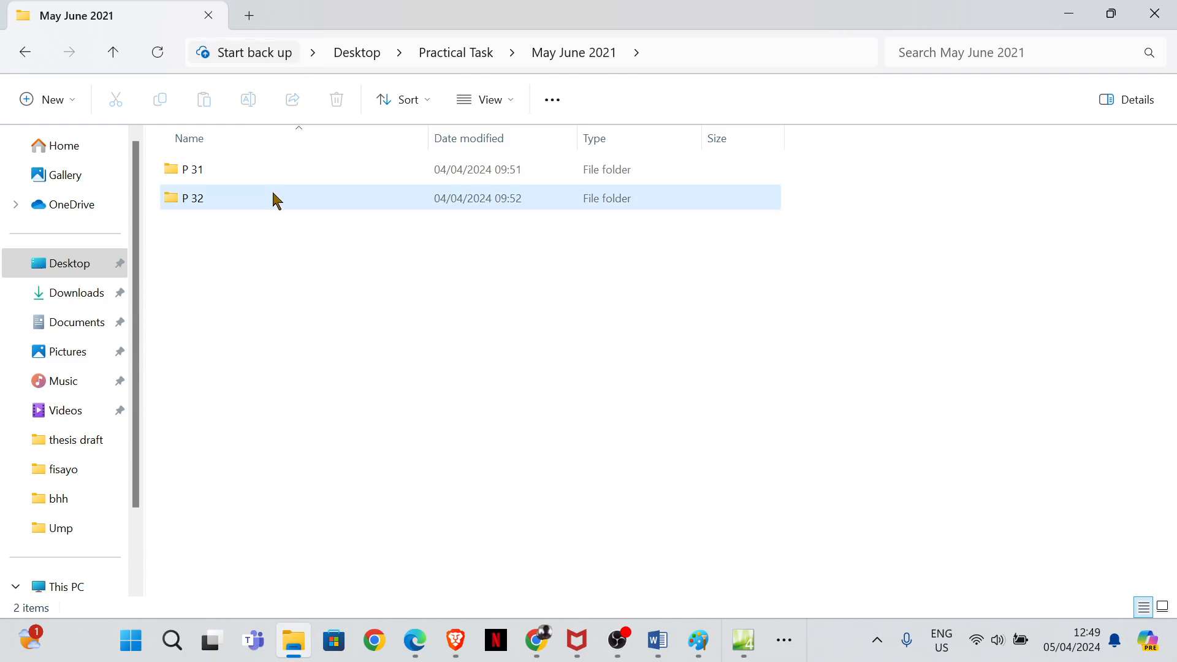
double_click(273, 198)
double_click(265, 169)
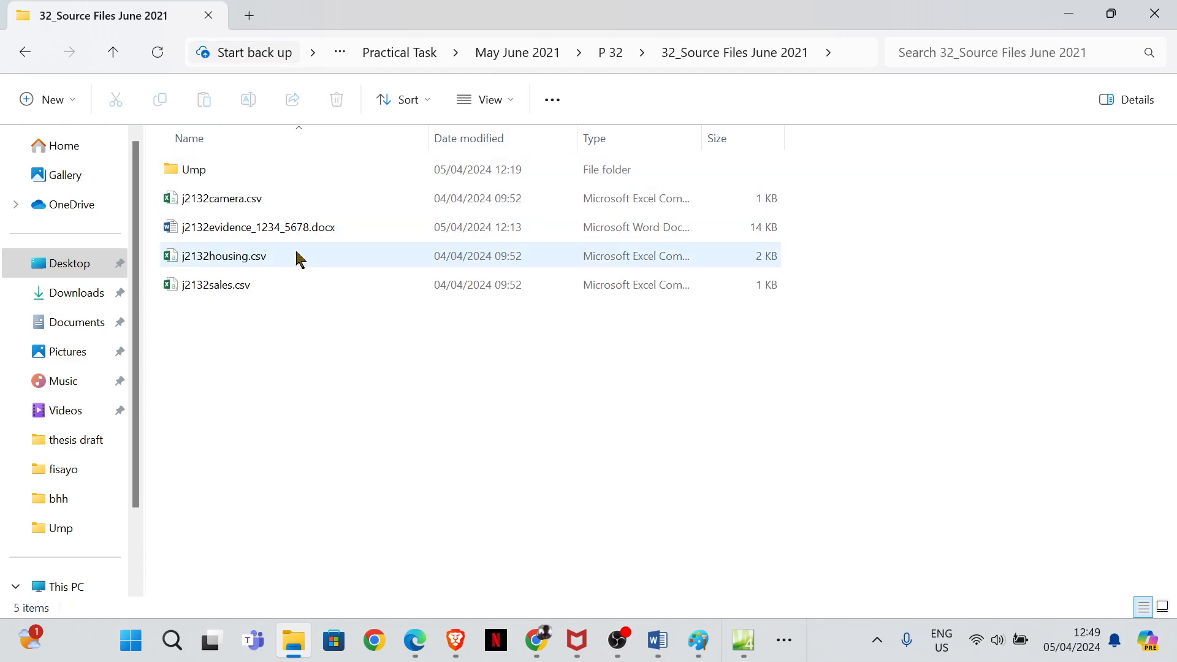
- Open j2132camera.csv and j2132housing.csv in Excel, and autofit the Make/model and Depth (metres) columns of the camera sheet
mouse_move(415, 641)
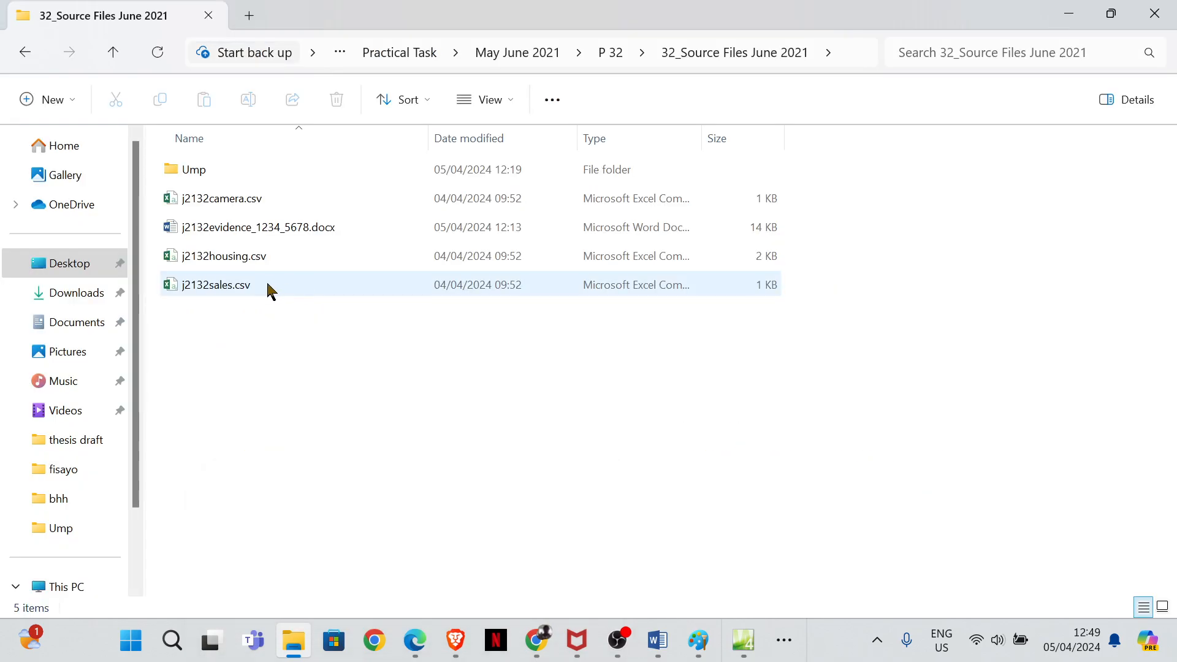
double_click(245, 200)
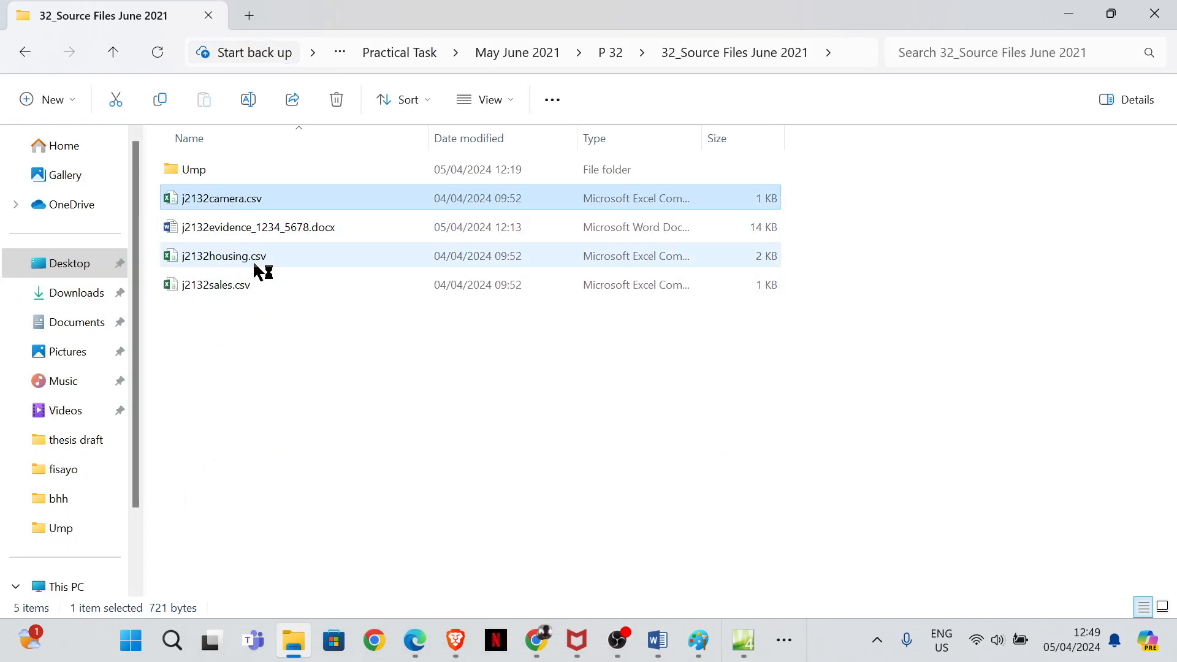
left_click(256, 262)
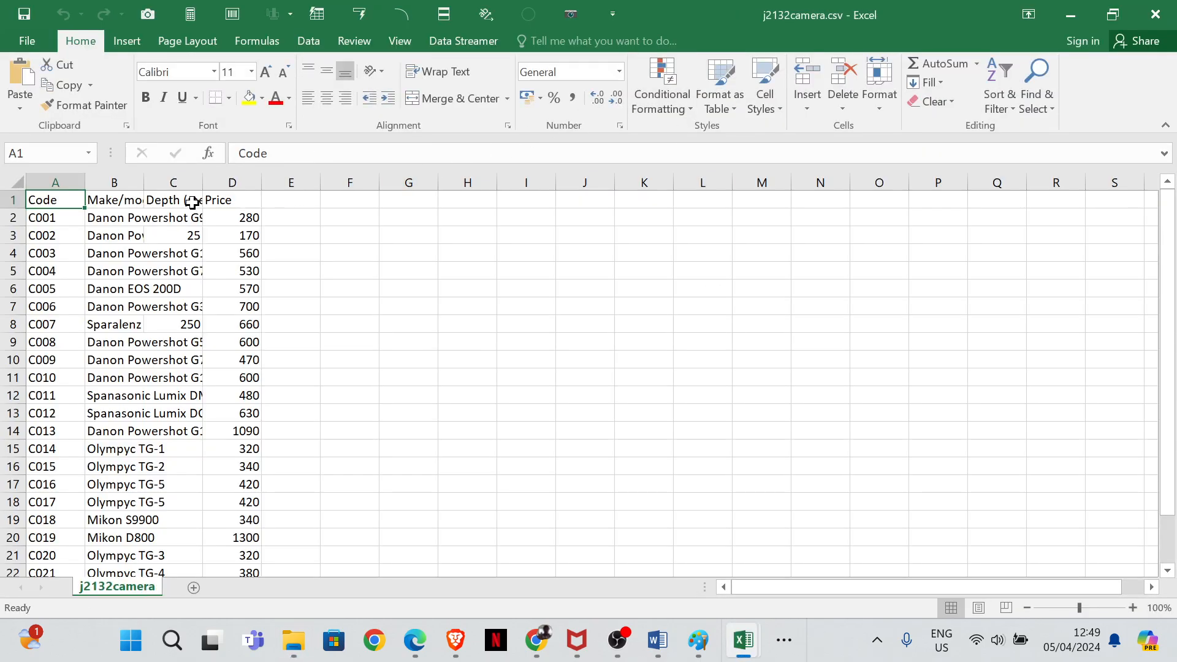
double_click(145, 184)
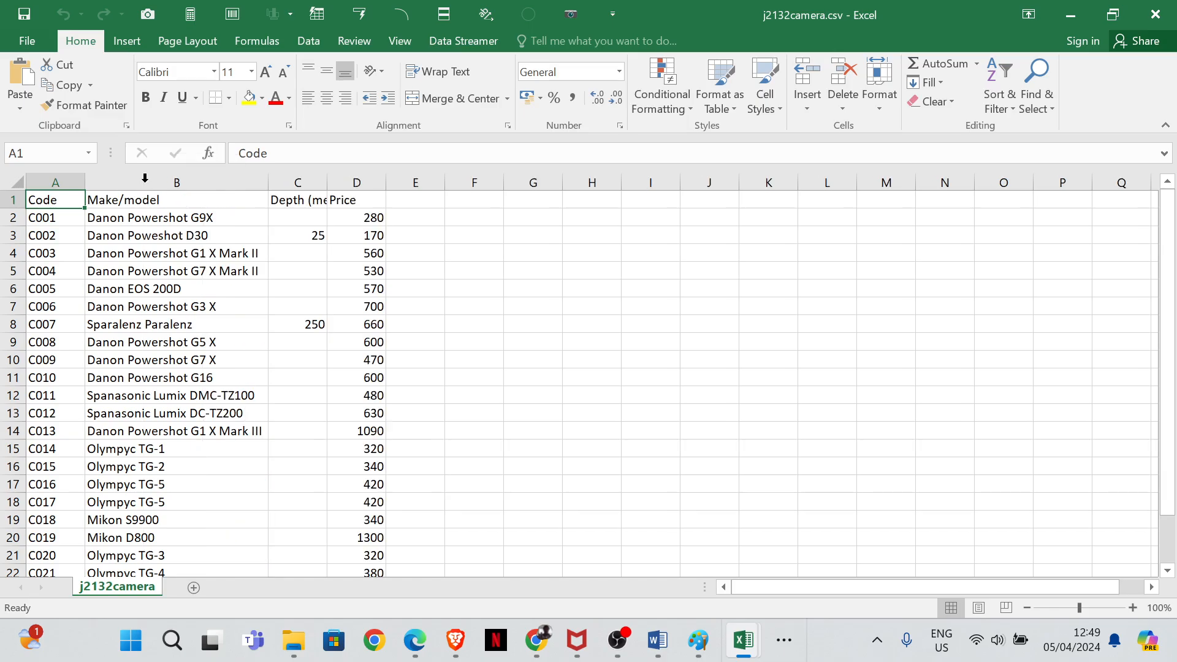
double_click(323, 183)
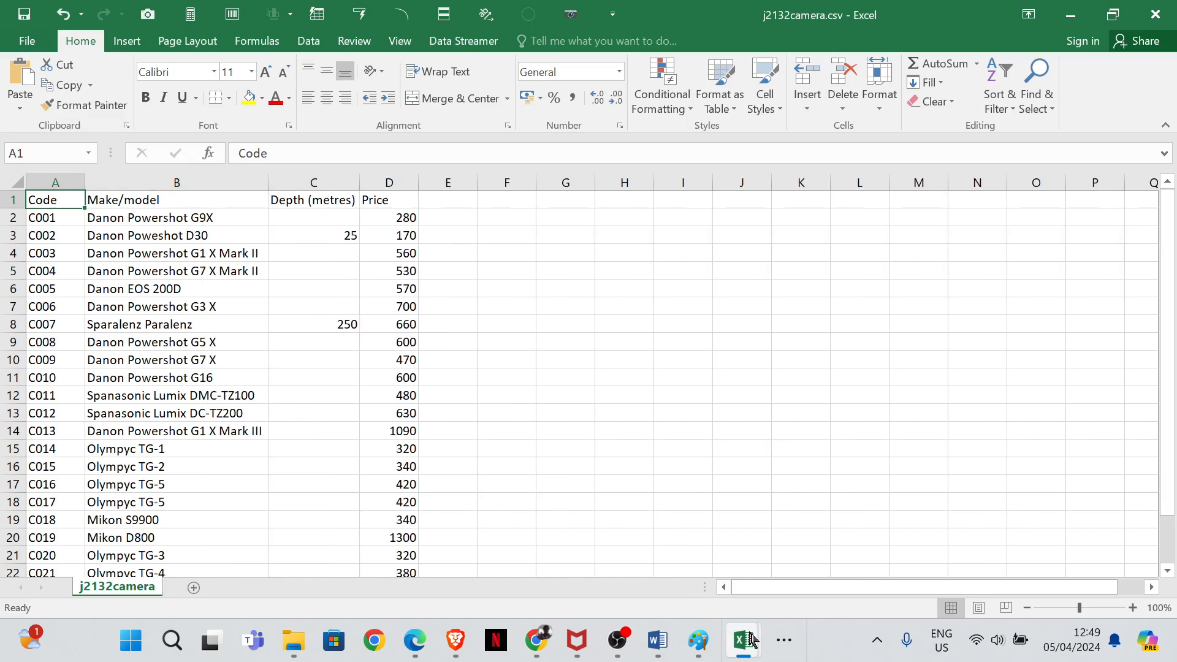
- Bring up the j2132housing.csv workbook and autofit its Make/Model, Camera code and Housing code columns
mouse_move(753, 639)
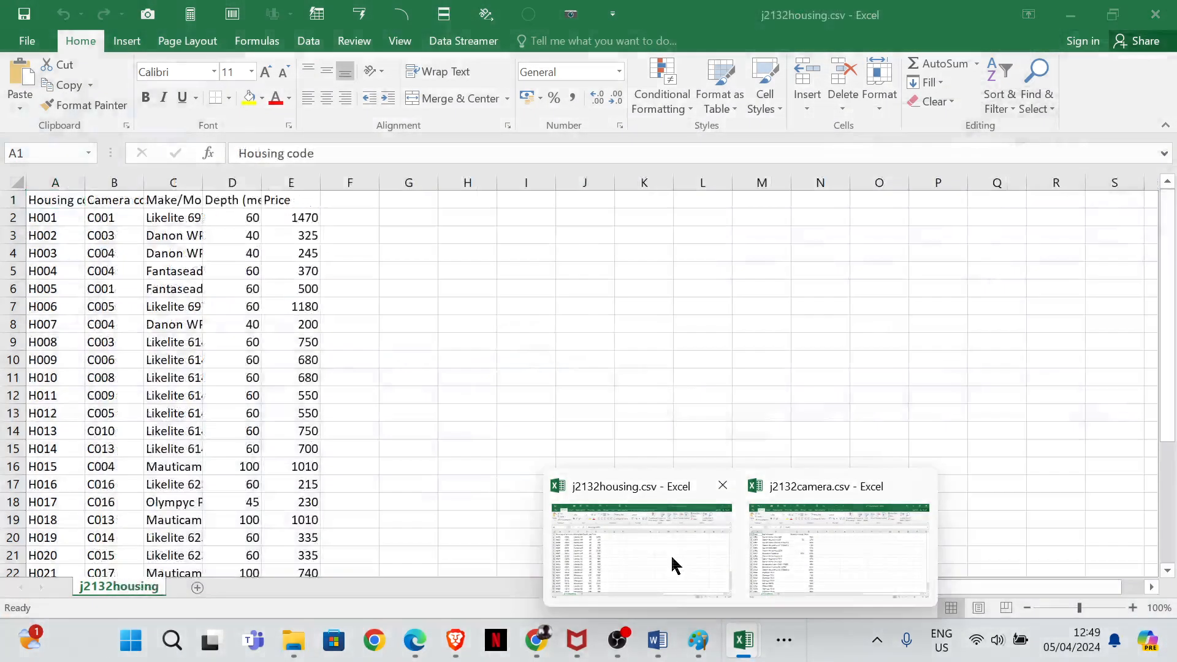
left_click(671, 556)
double_click(201, 175)
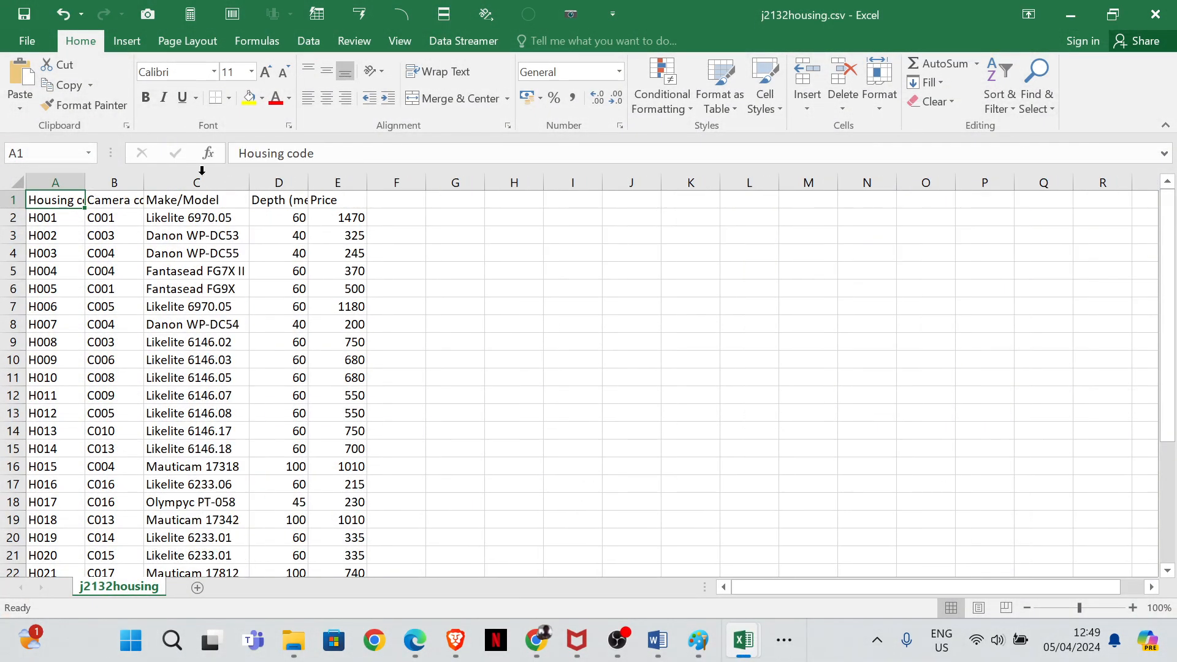
double_click(150, 178)
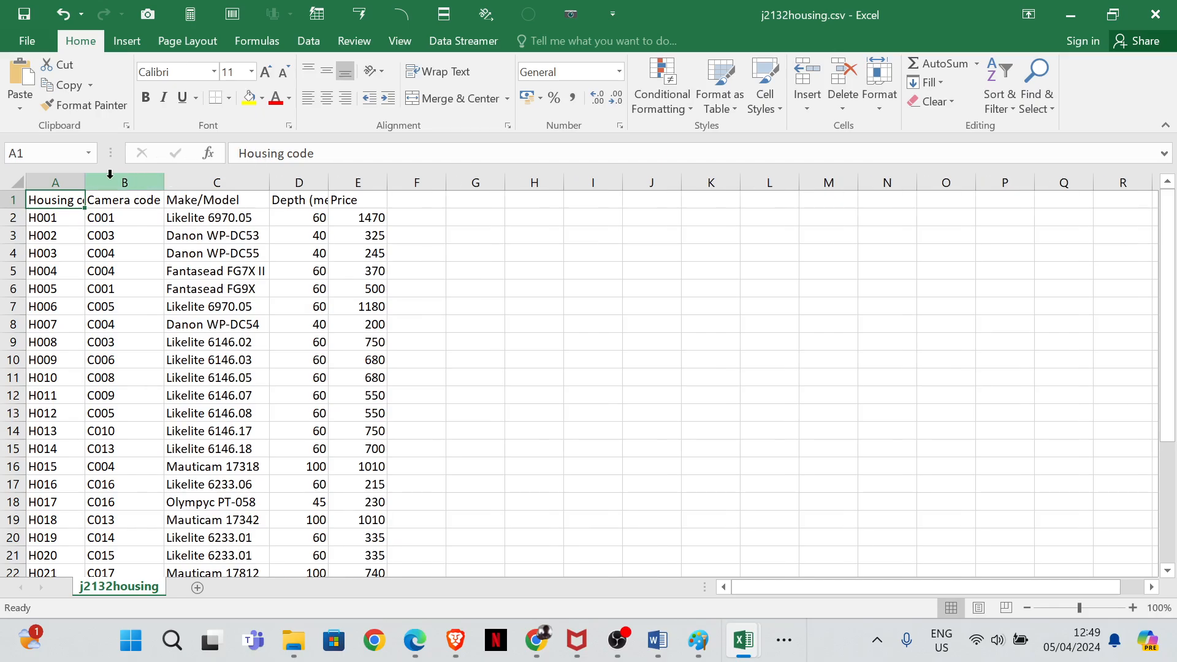
double_click(85, 181)
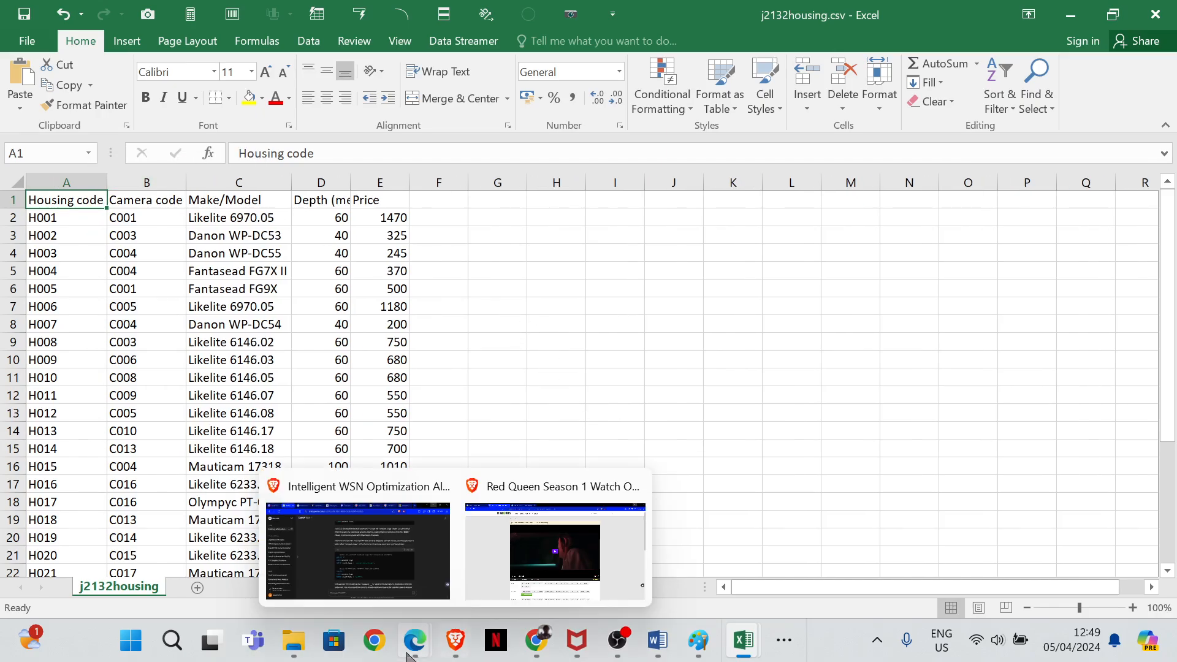
- Consult question 9 of the paper in Edge, then open j2132sales.csv from the source files folder
mouse_move(415, 641)
left_click(515, 555)
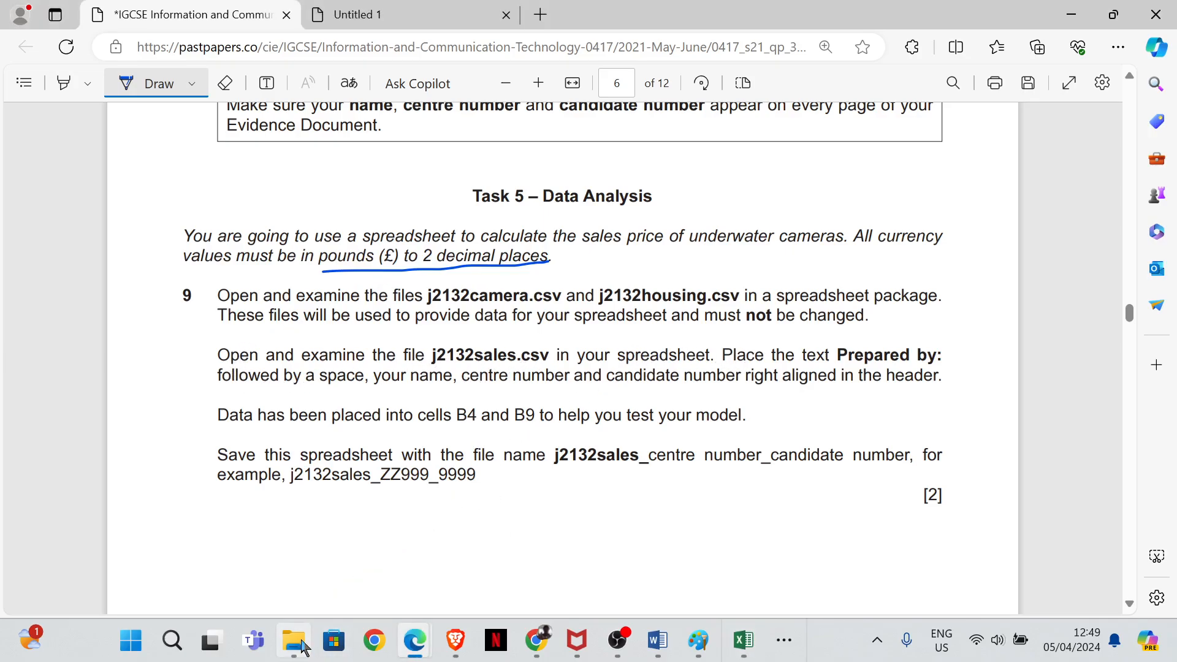
mouse_move(294, 641)
left_click(330, 499)
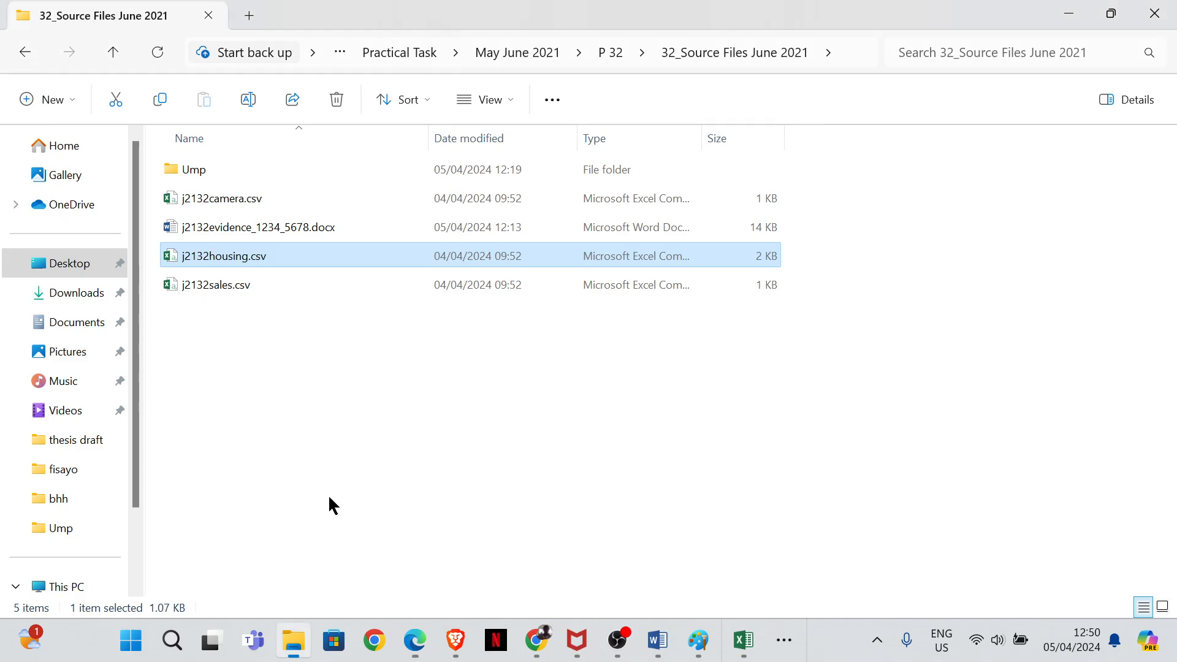
double_click(263, 285)
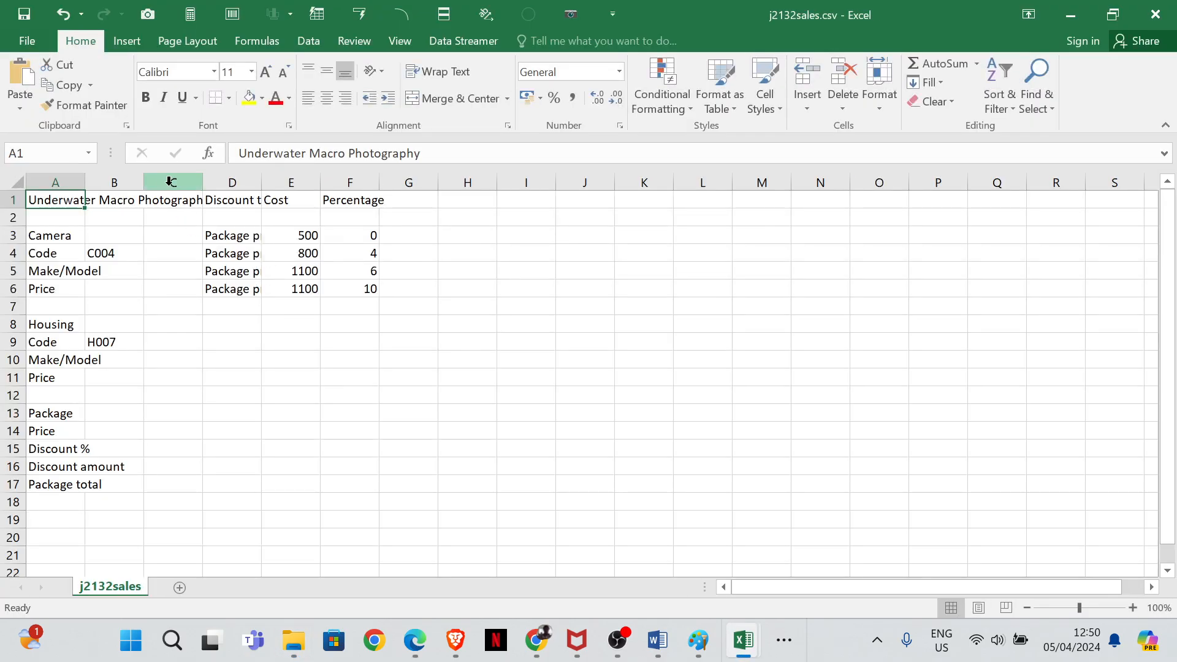
- Autofit columns A, D, E and F of the j2132sales sheet to their contents
double_click(85, 182)
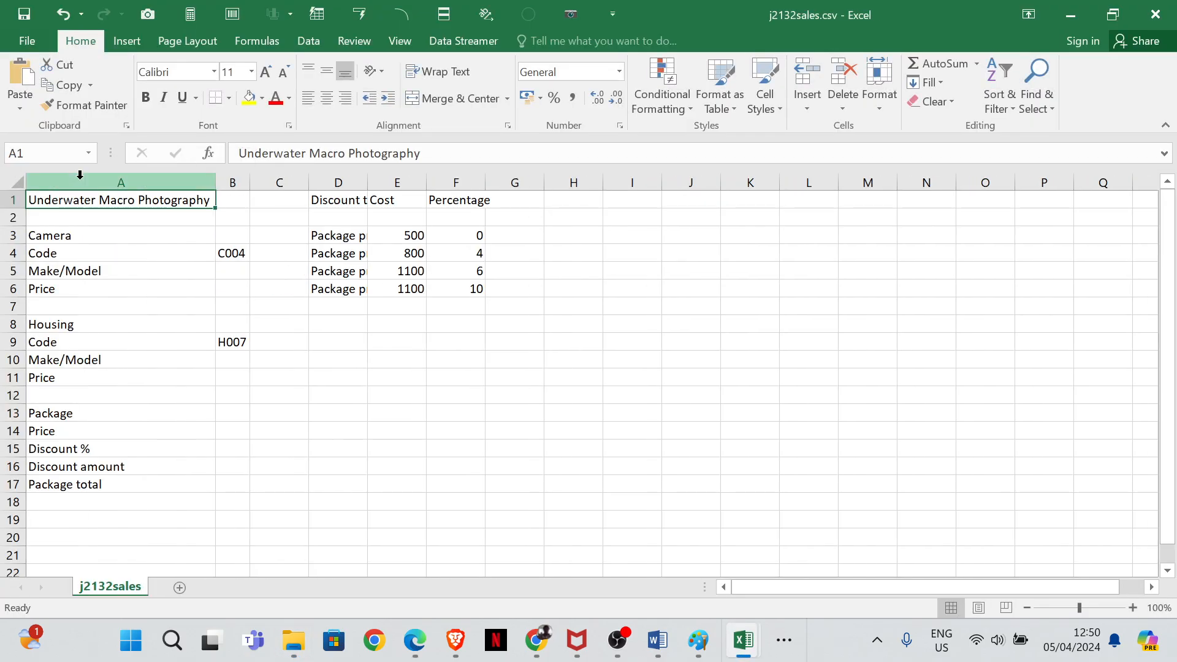
double_click(367, 182)
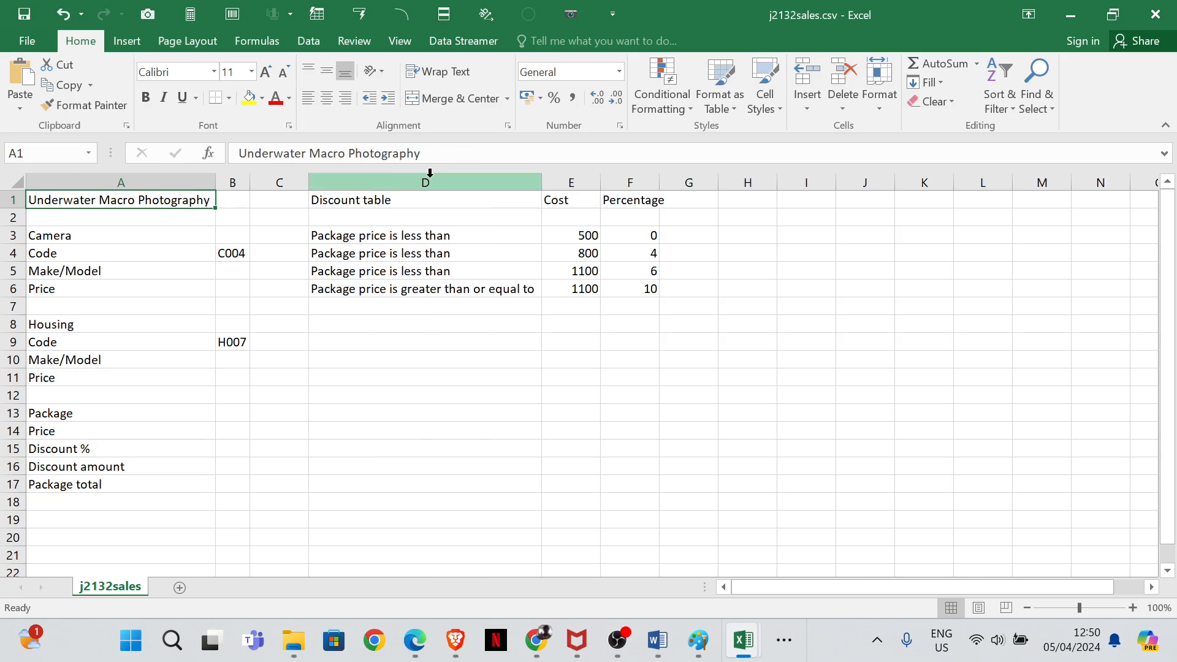
double_click(601, 182)
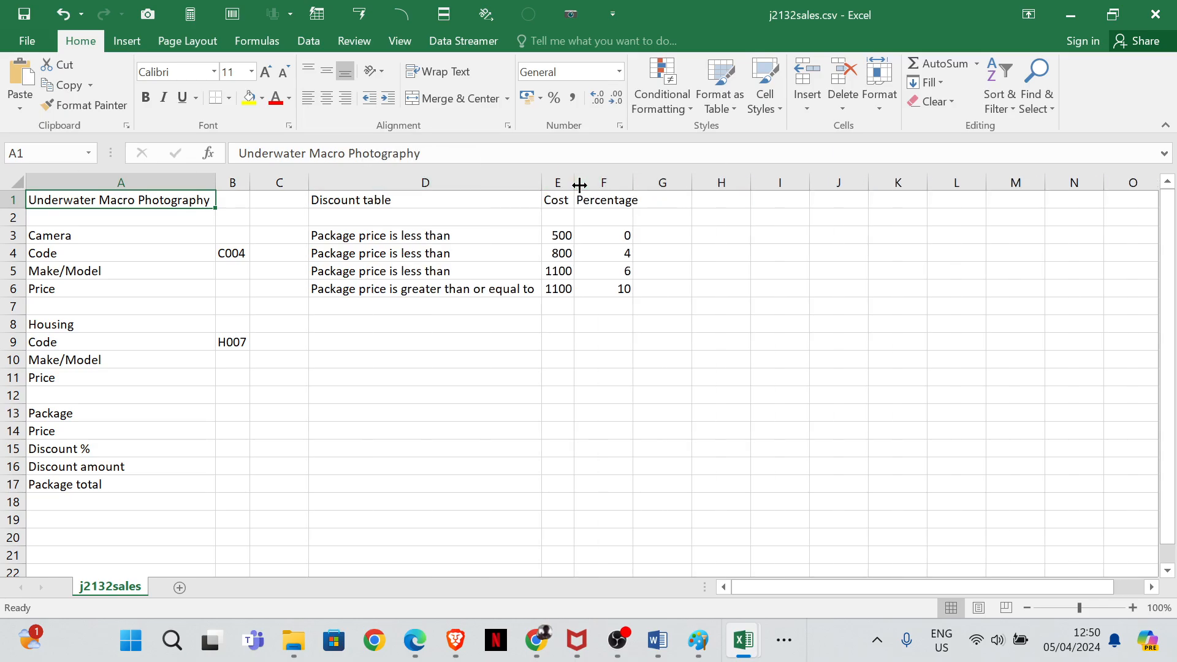
double_click(637, 181)
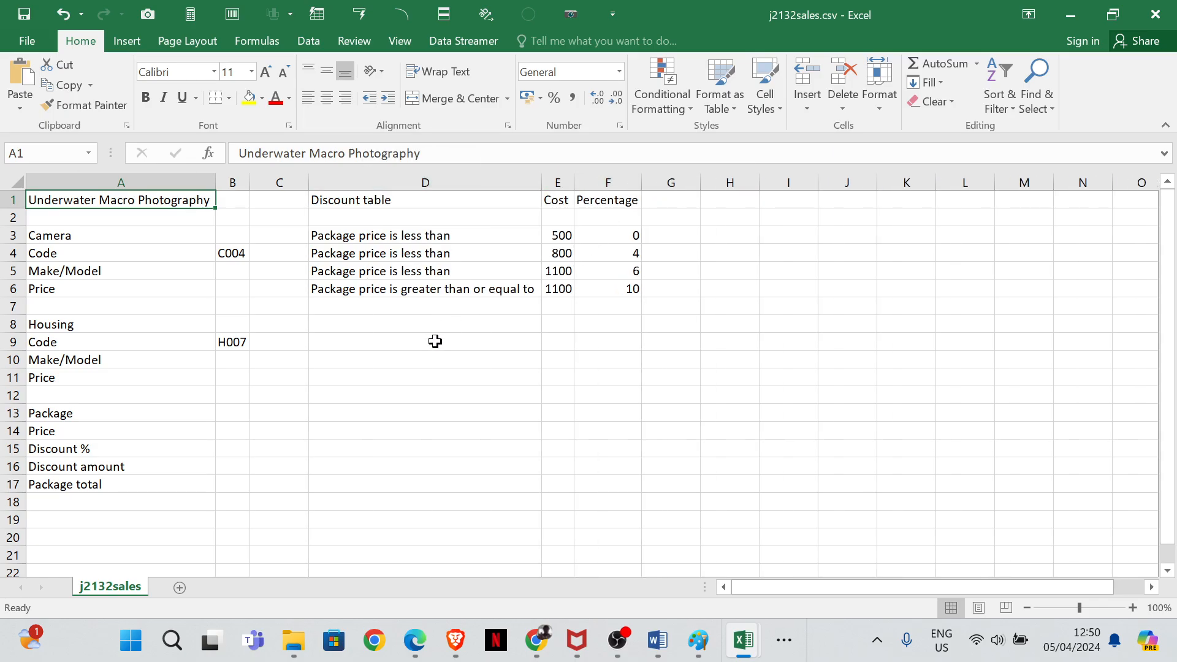
- Return to question 9 of the paper in Edge, turn off the pen and select the header text "Prepared by:"
mouse_move(415, 641)
left_click(518, 545)
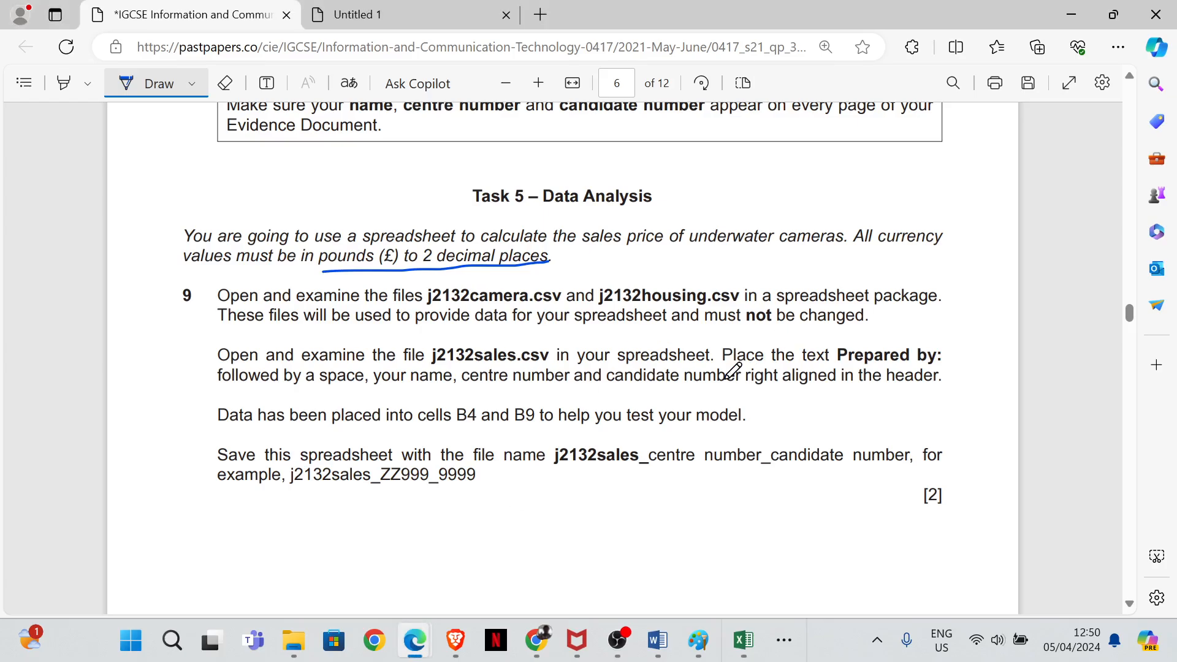
left_click(147, 84)
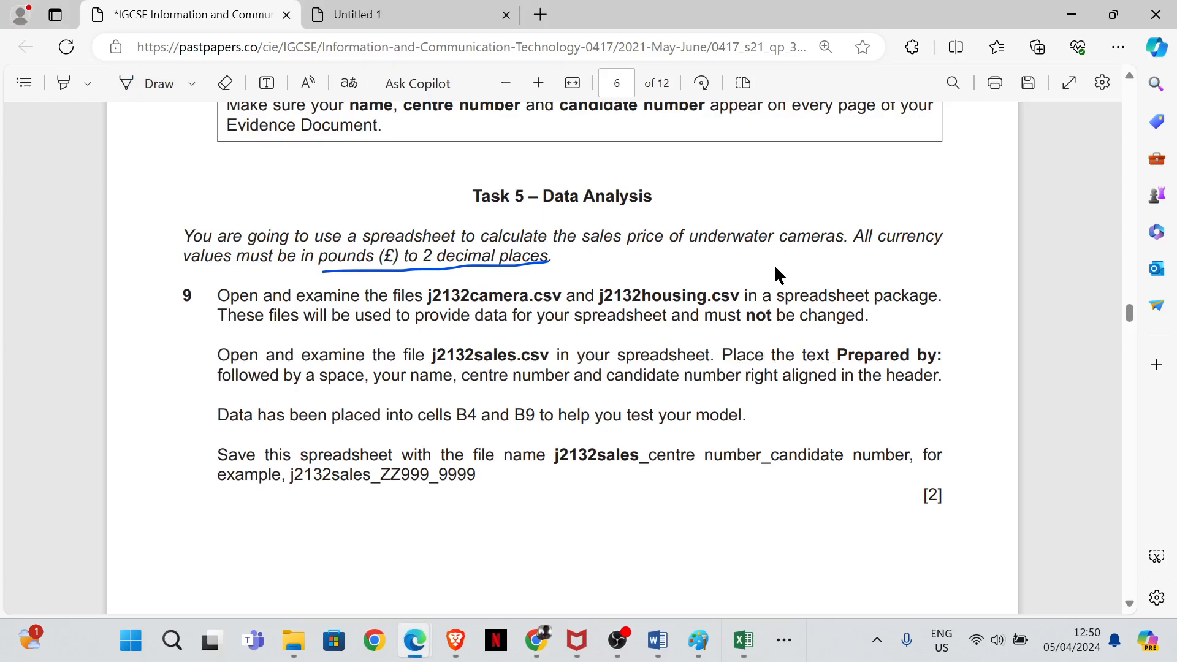
left_click_drag(840, 357, 942, 355)
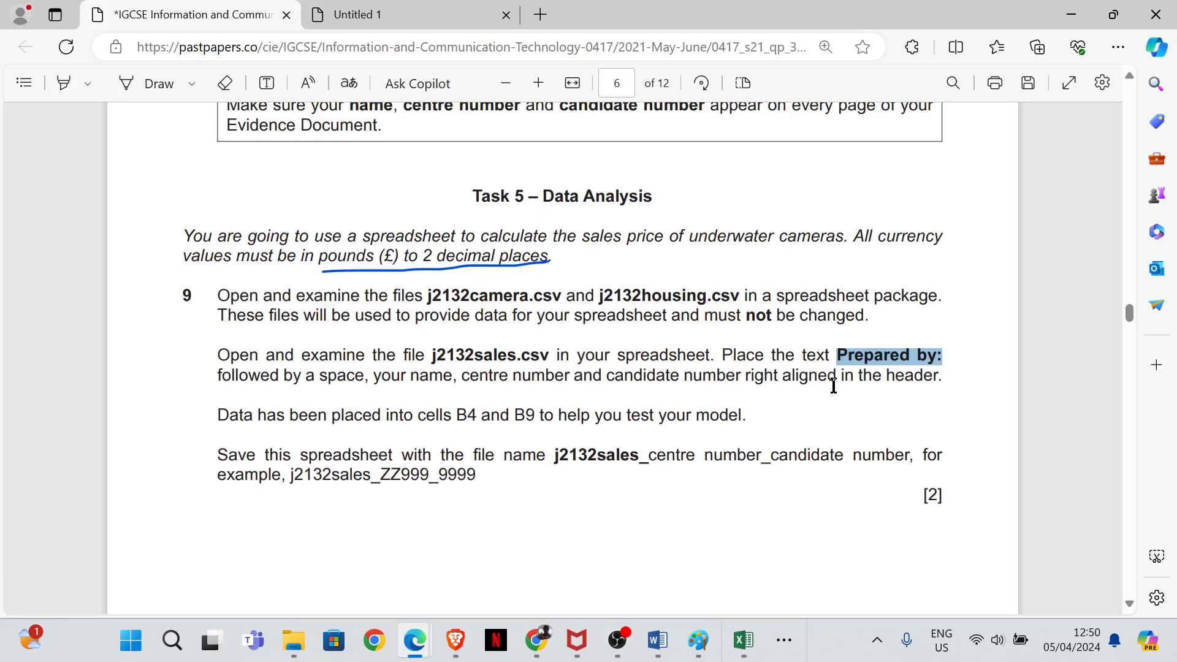
- In the j2132sales.csv workbook, add a right-aligned page header reading "Prepared by:" followed by the candidate's name, centre number and candidate number
mouse_move(744, 640)
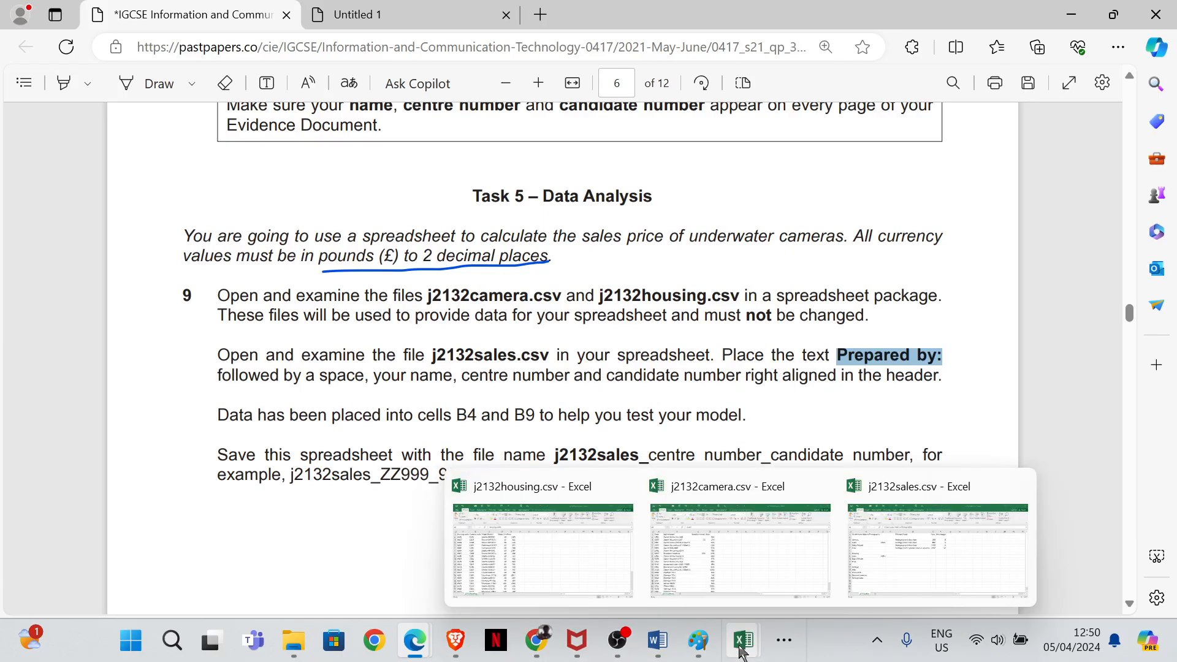
left_click(950, 521)
left_click(127, 41)
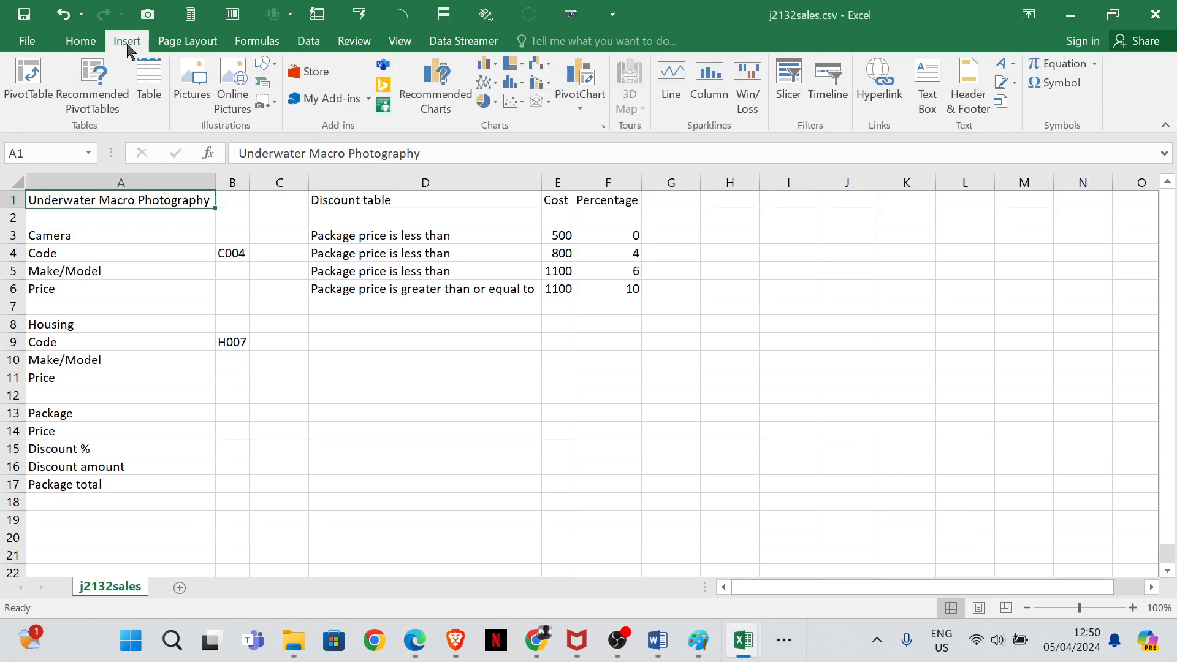
left_click(967, 91)
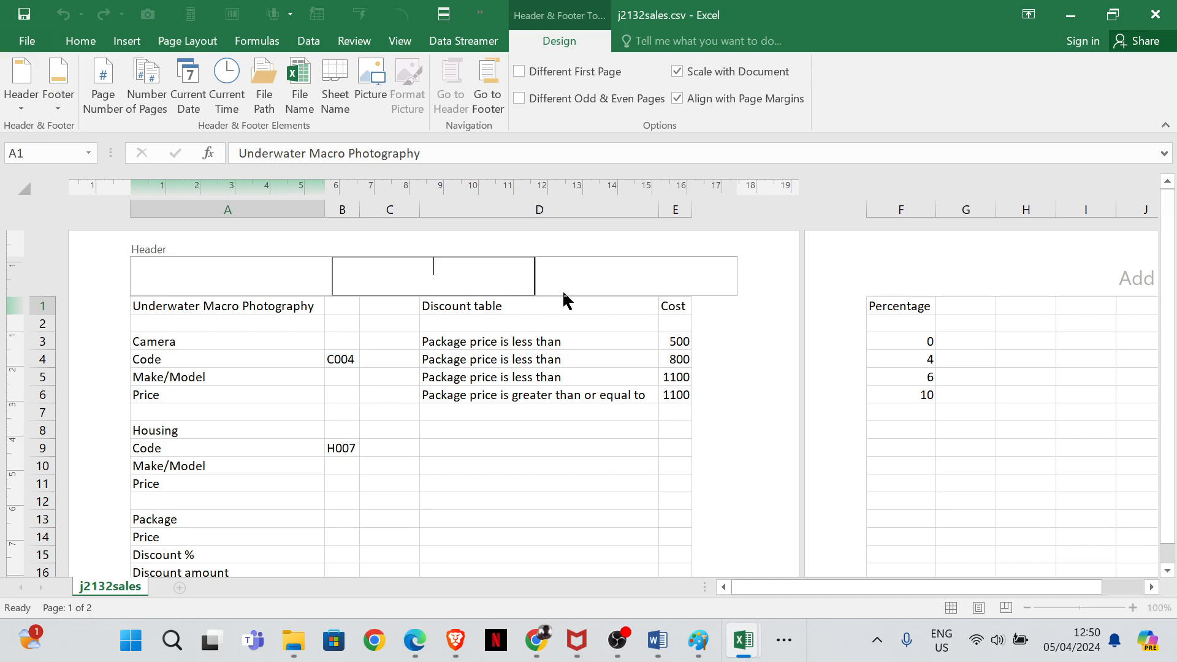
left_click(629, 274)
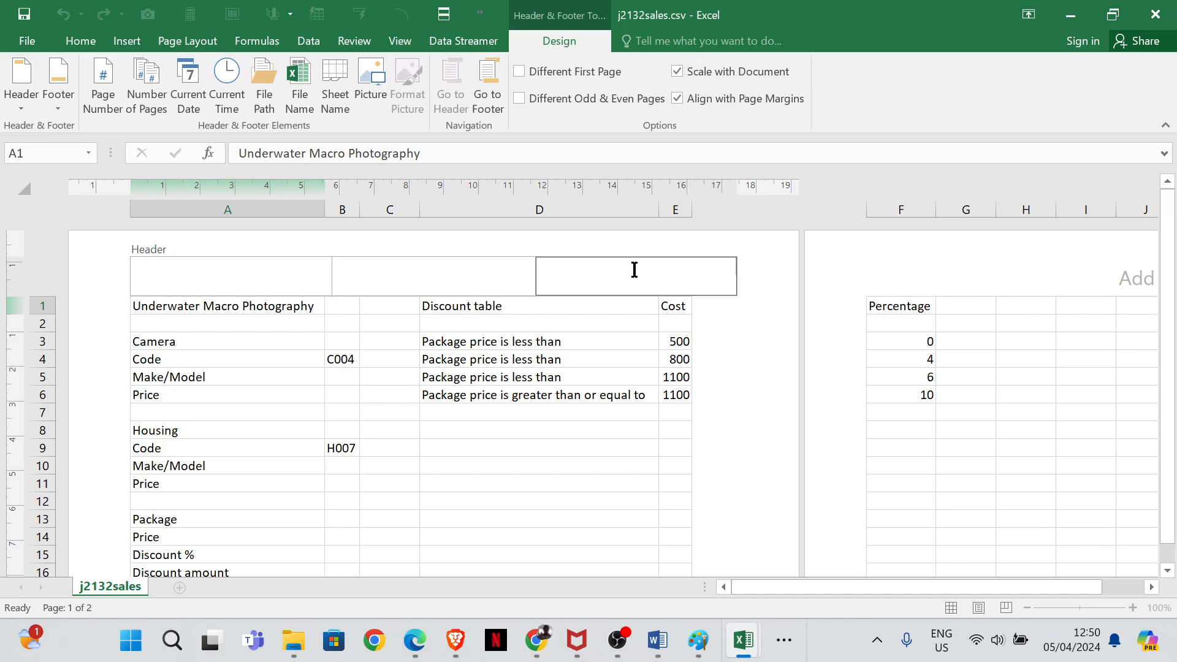
type("Prepared by: Rebecca, 1234")
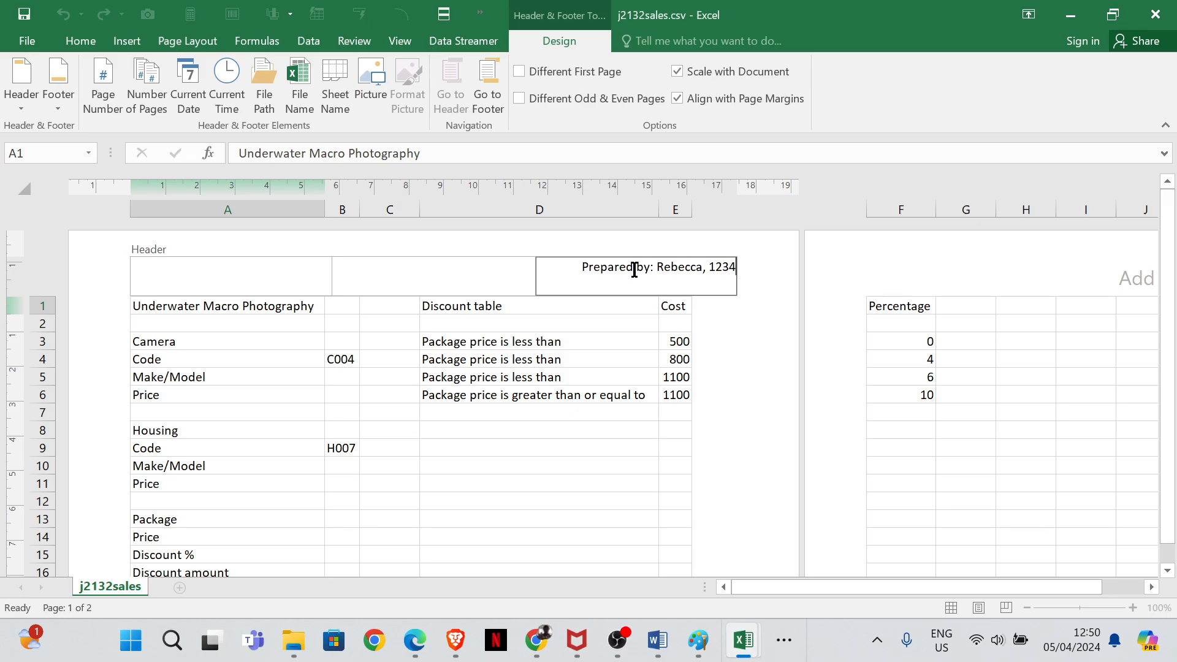
type(", 5678")
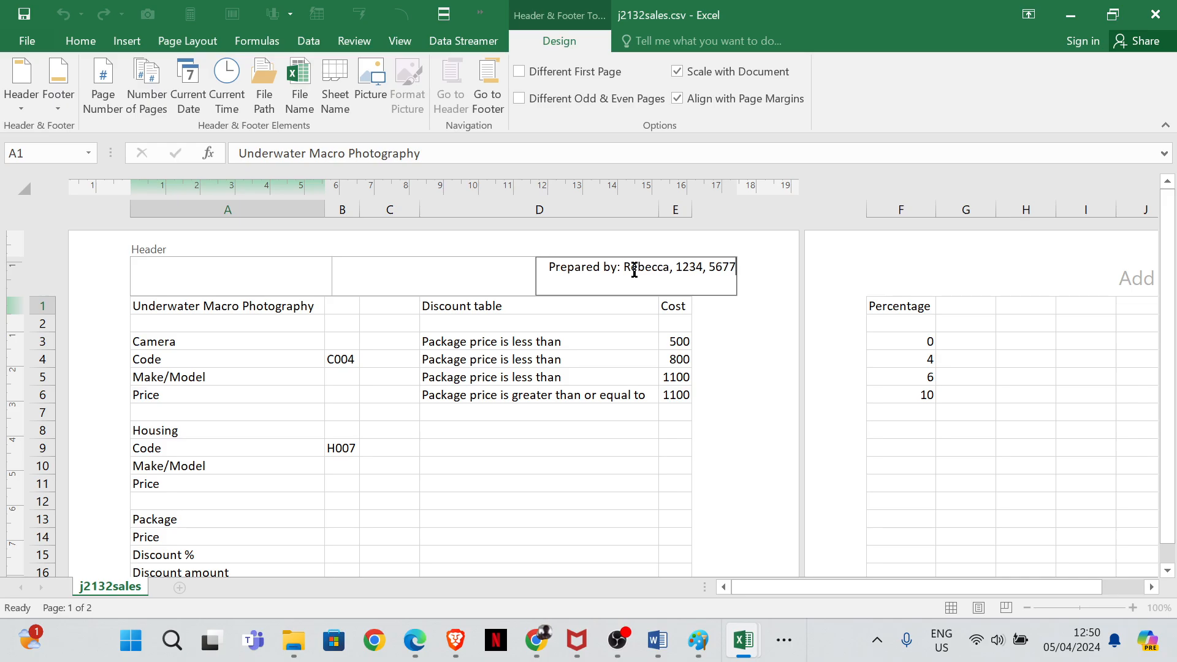
mouse_move(414, 640)
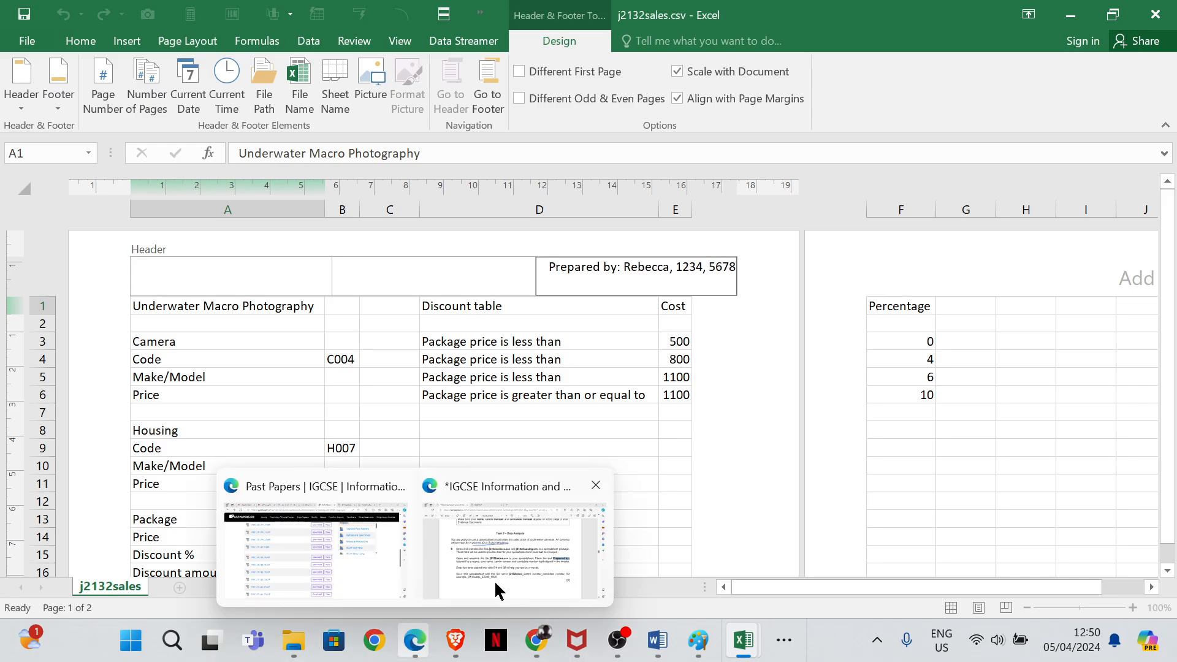
mouse_move(521, 558)
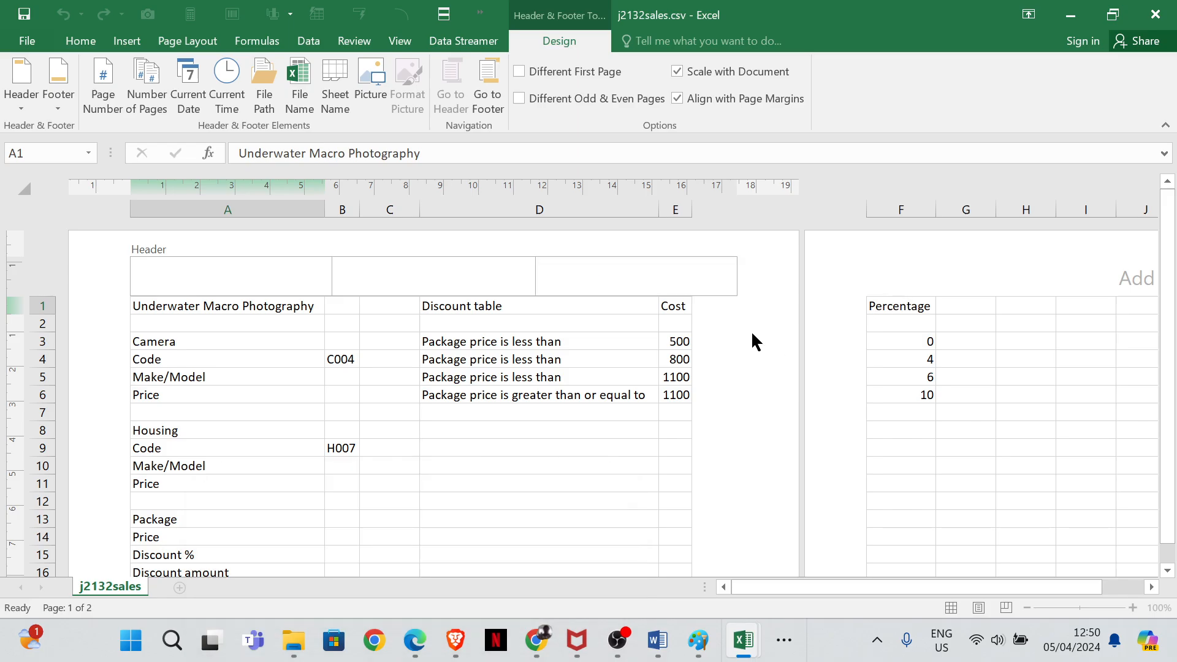
- Finish editing the header, then switch to Edge and select question 9's required file name prefix and its example
left_click(755, 341)
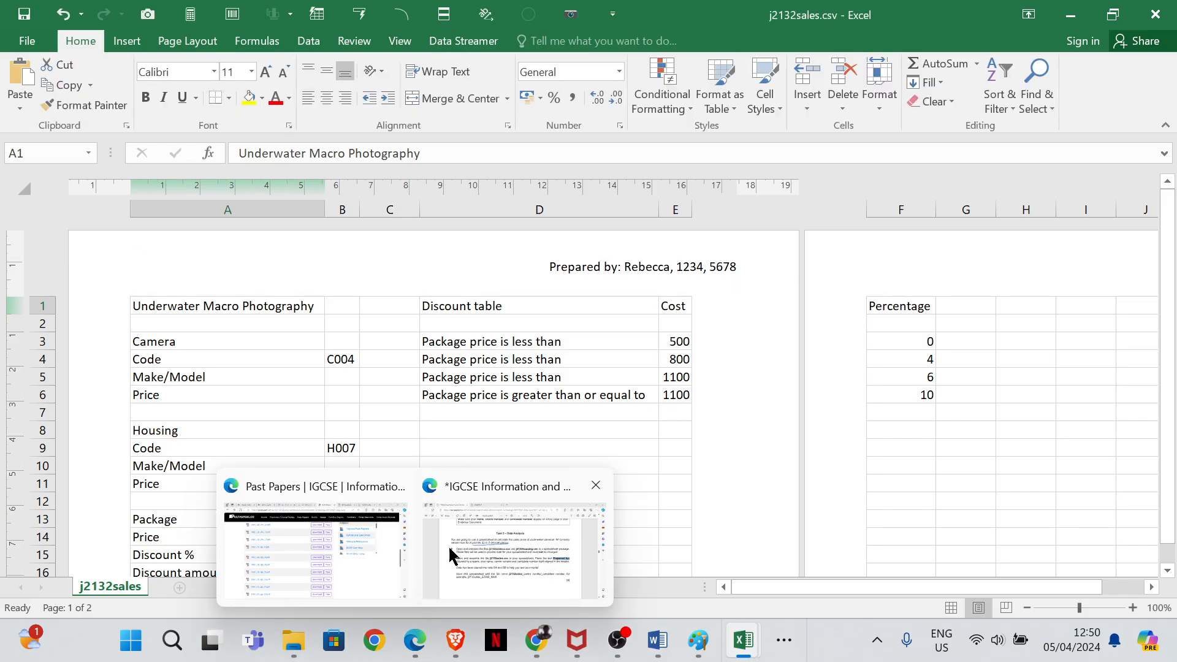
left_click(448, 545)
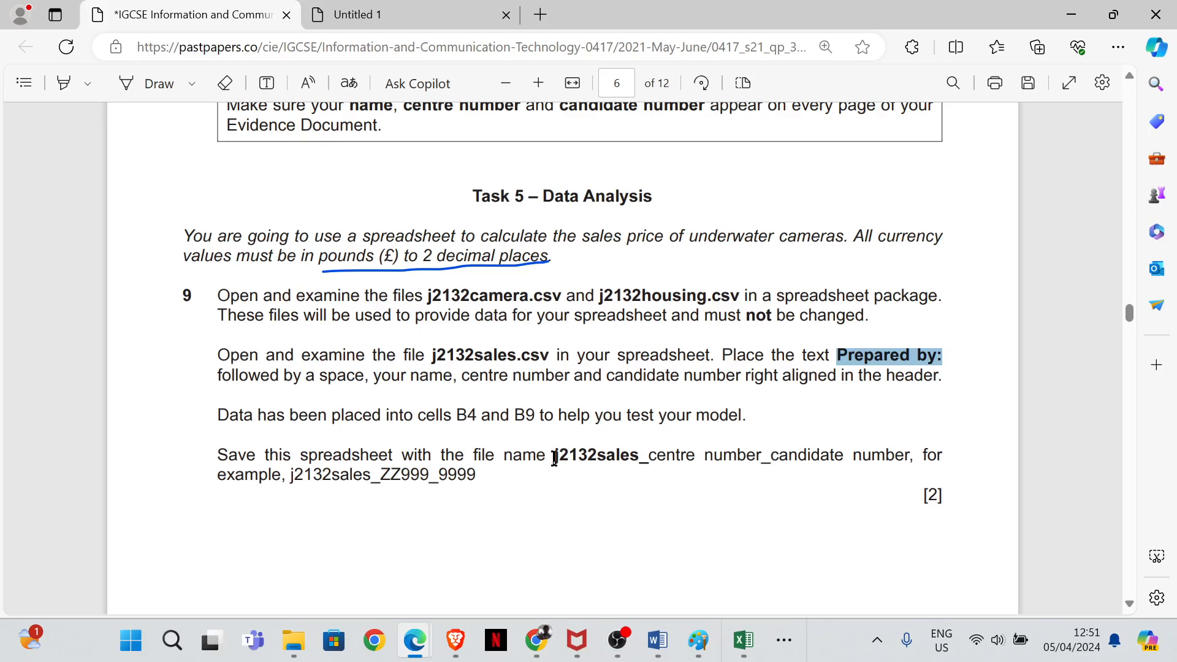
left_click_drag(555, 459, 650, 460)
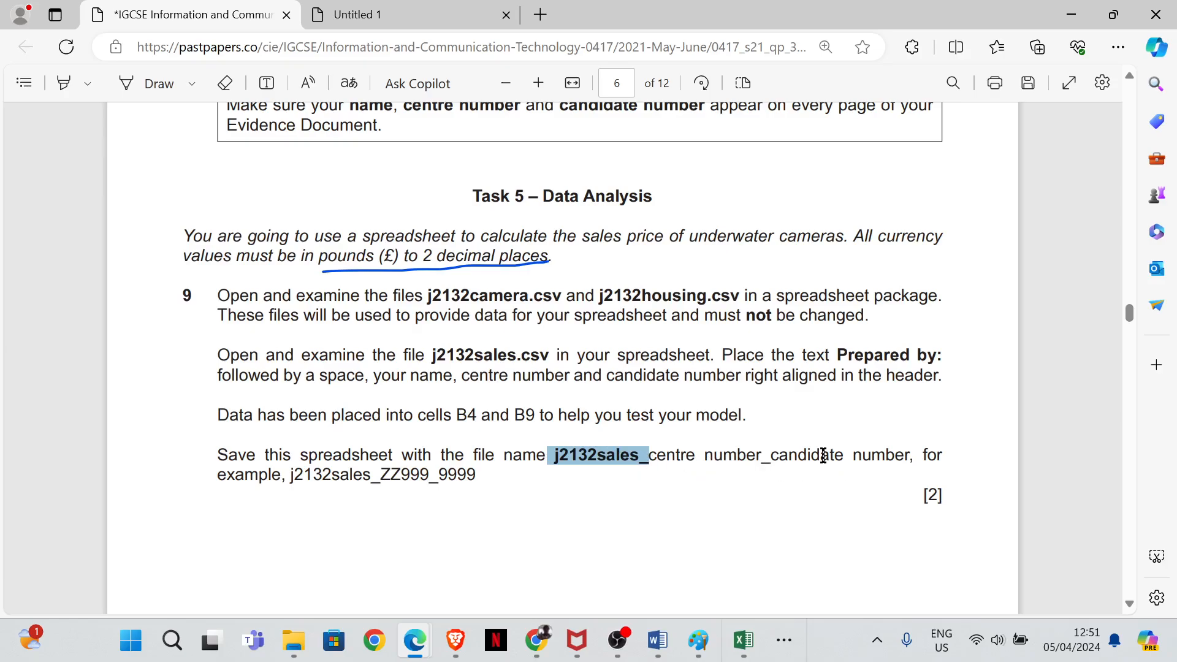
left_click_drag(283, 482, 489, 481)
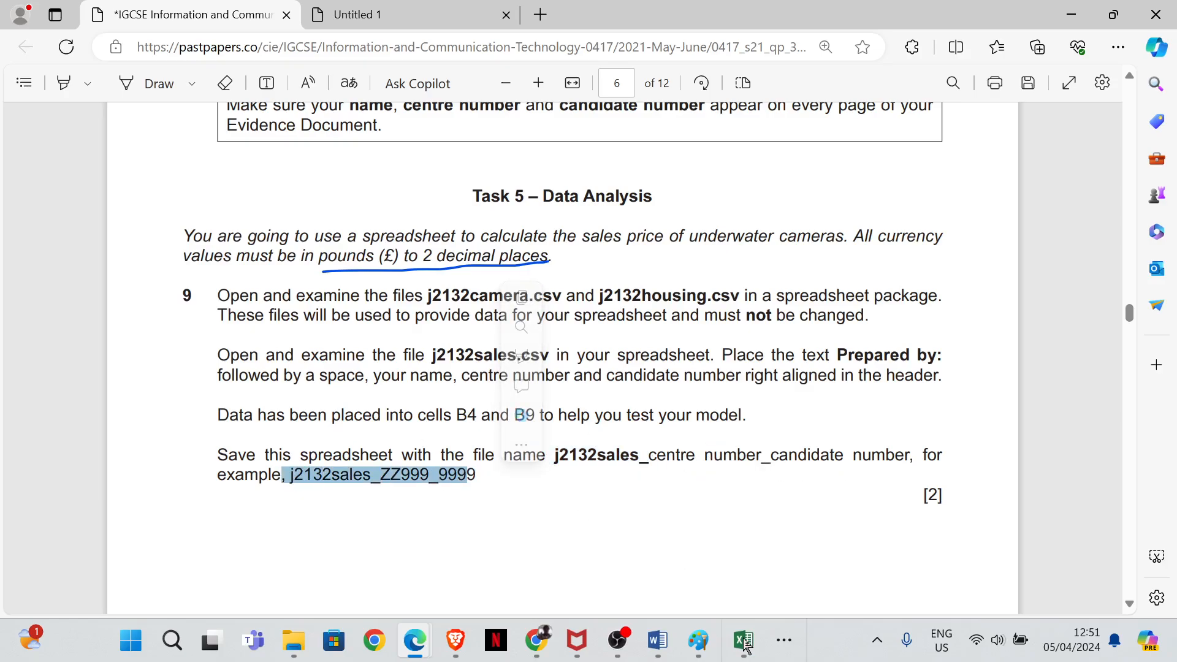
- Return the sales sheet to Normal view and save it as an Excel Workbook named j2132sales followed by the centre and candidate numbers, separated by underscores
mouse_move(745, 650)
left_click(906, 557)
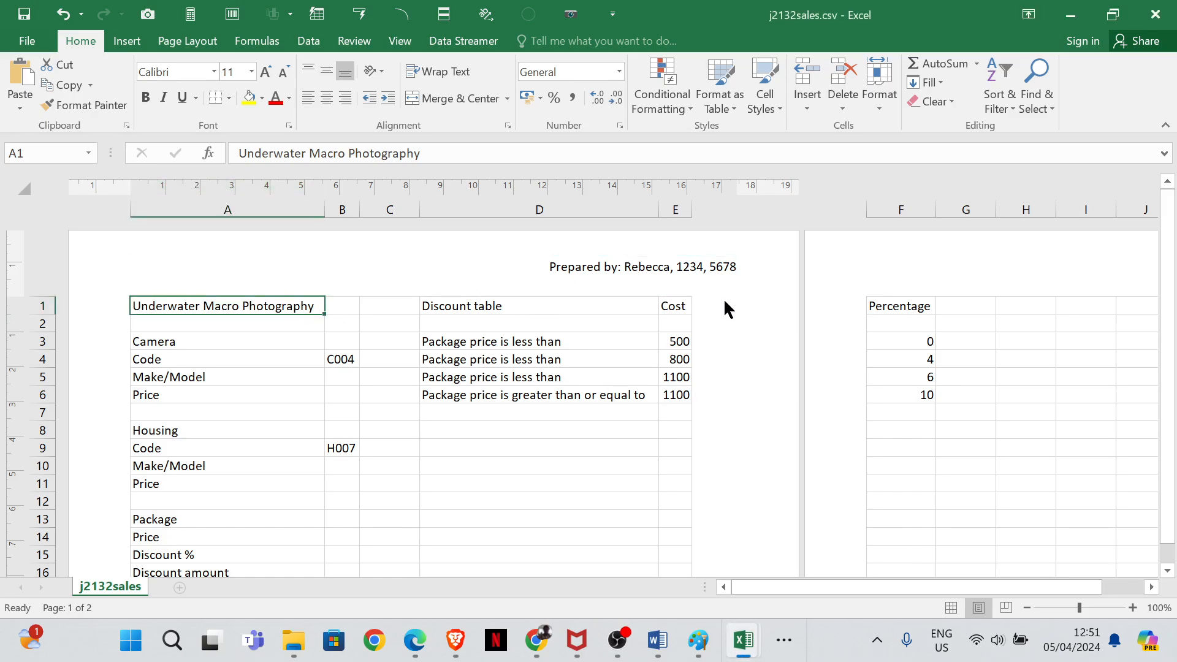
left_click(951, 608)
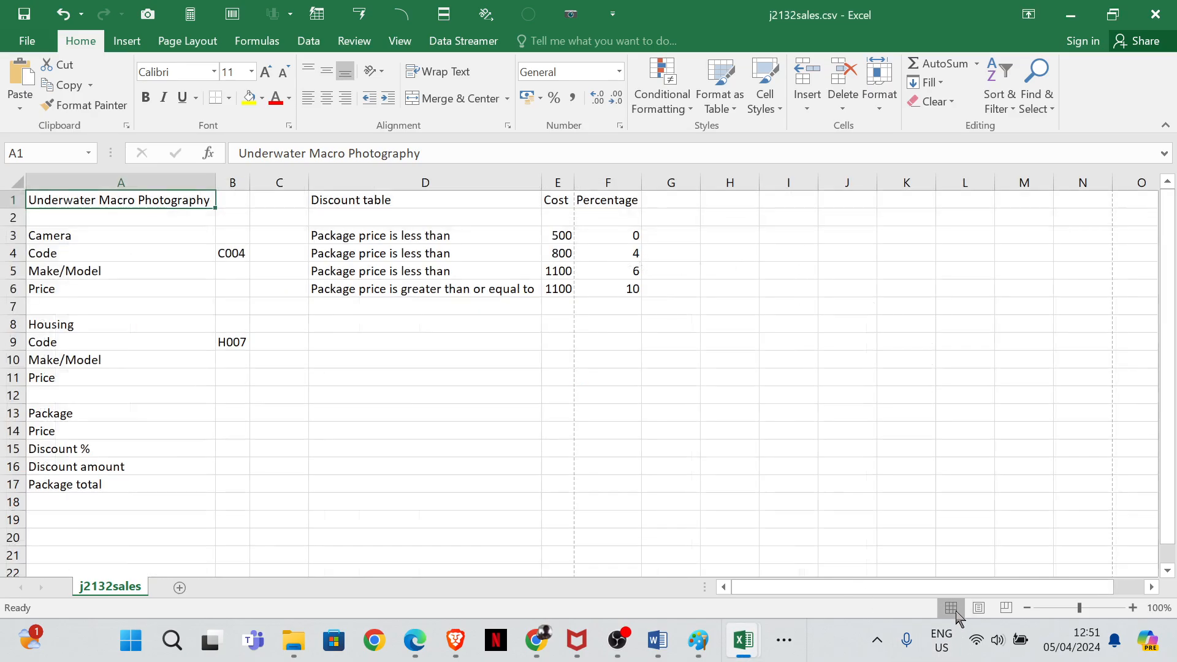
left_click(27, 41)
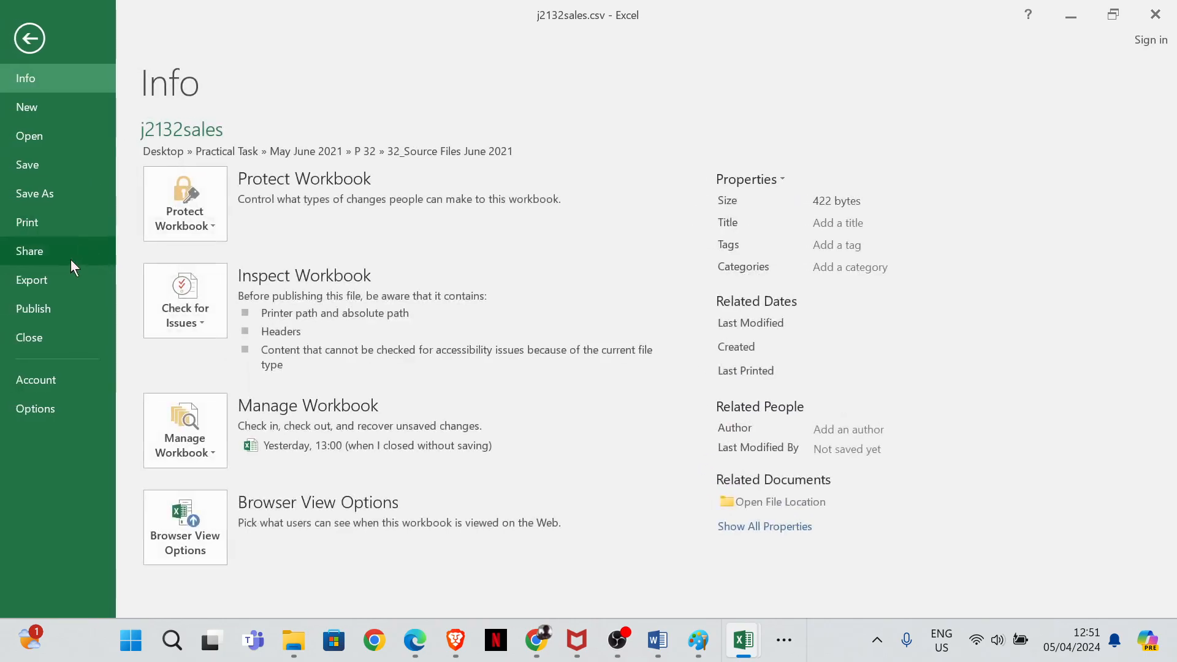
left_click(72, 196)
left_click(250, 281)
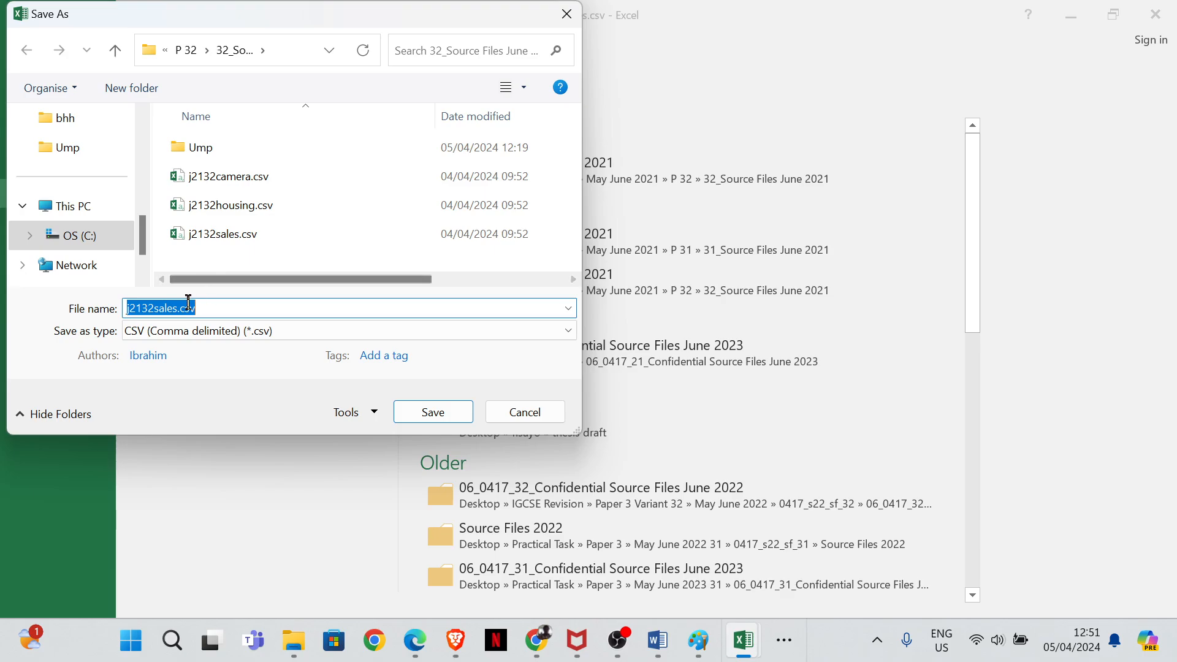
type("j2132sales_1234_5678")
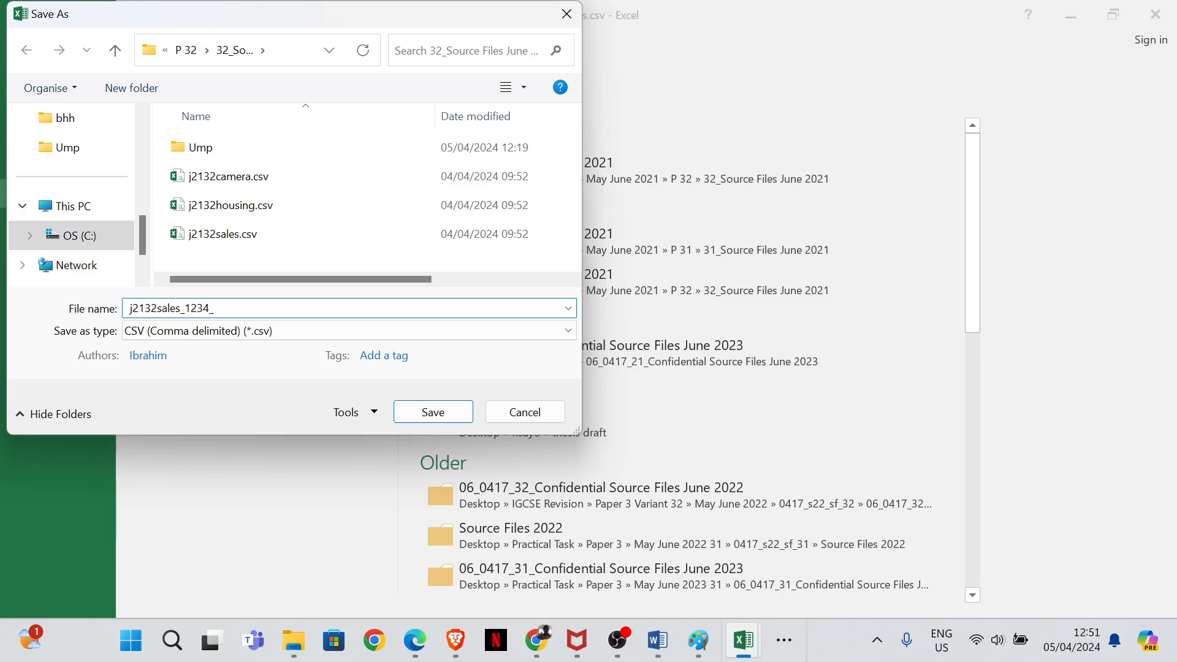
left_click(233, 336)
left_click(300, 17)
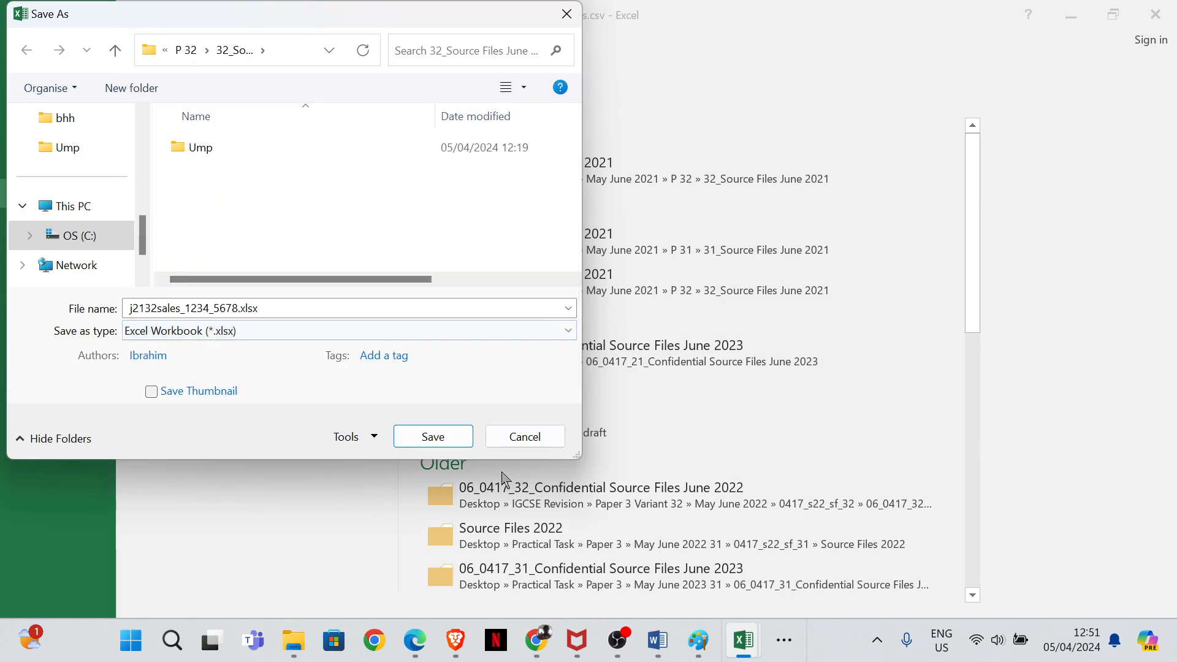
left_click(453, 440)
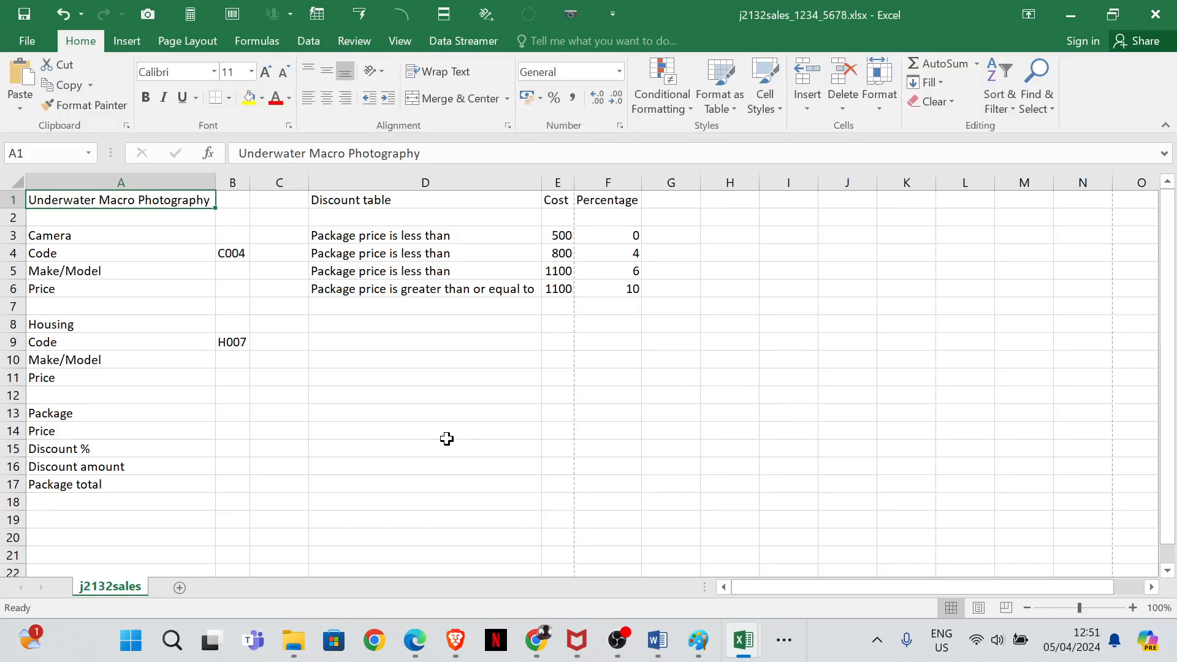
- Switch to Edge and examine question 10's target layout and its formatting instructions for the merged cells
mouse_move(414, 641)
left_click(500, 591)
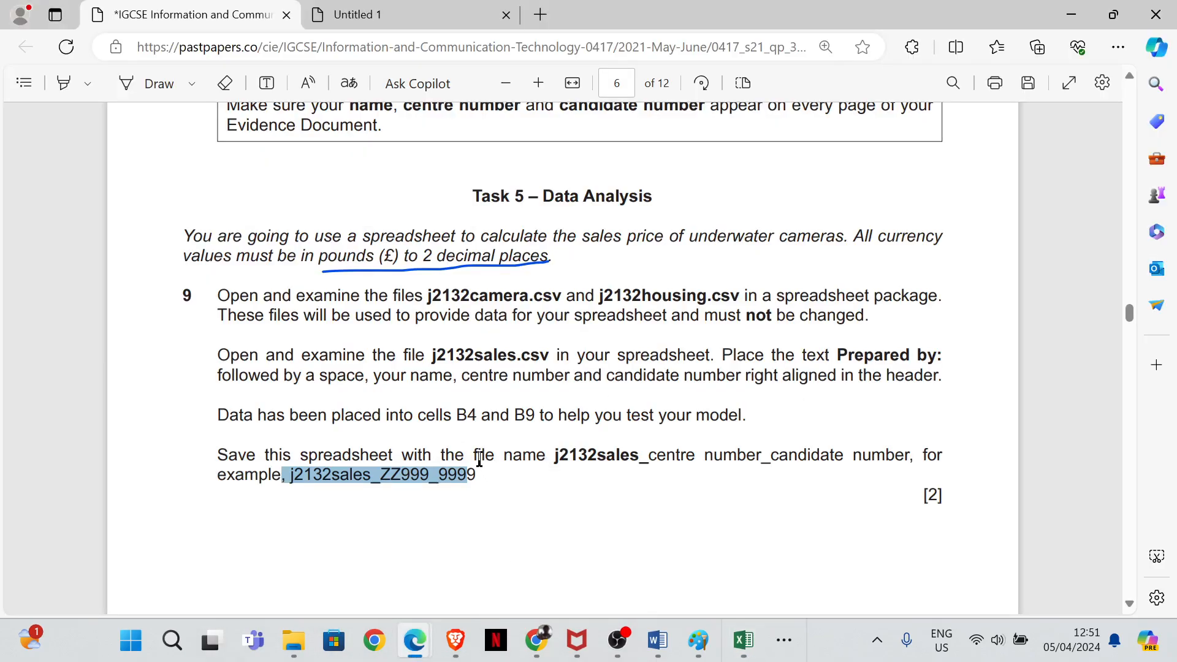
scroll(495, 501, "down", 8)
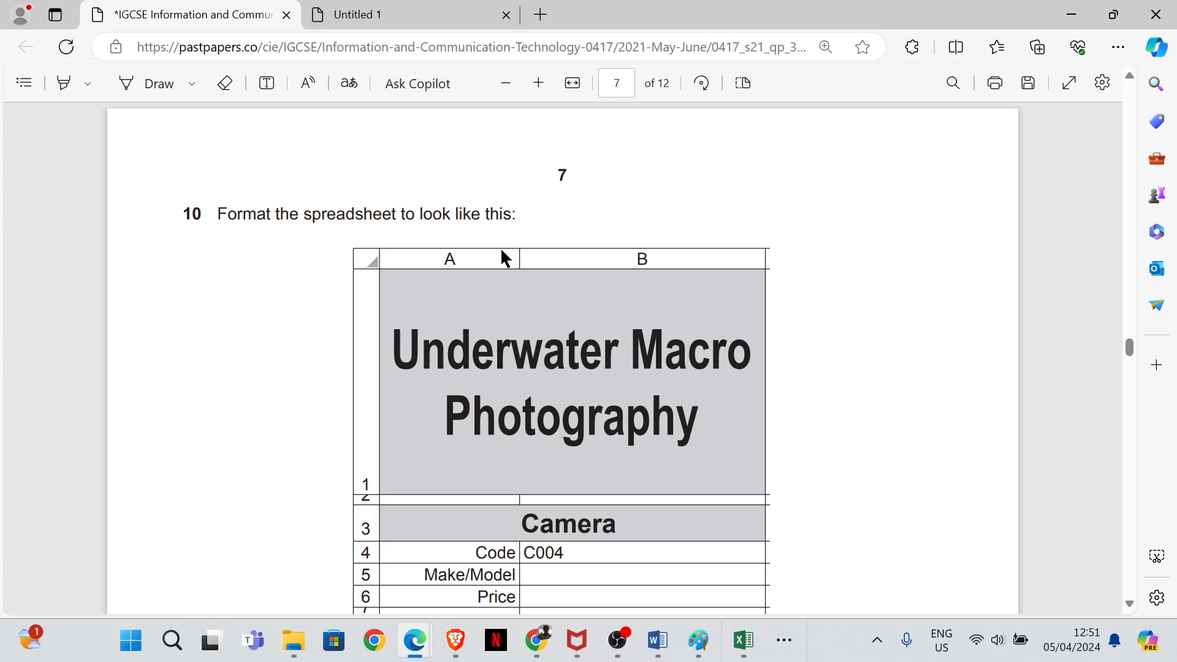
scroll(507, 282, "down", 6)
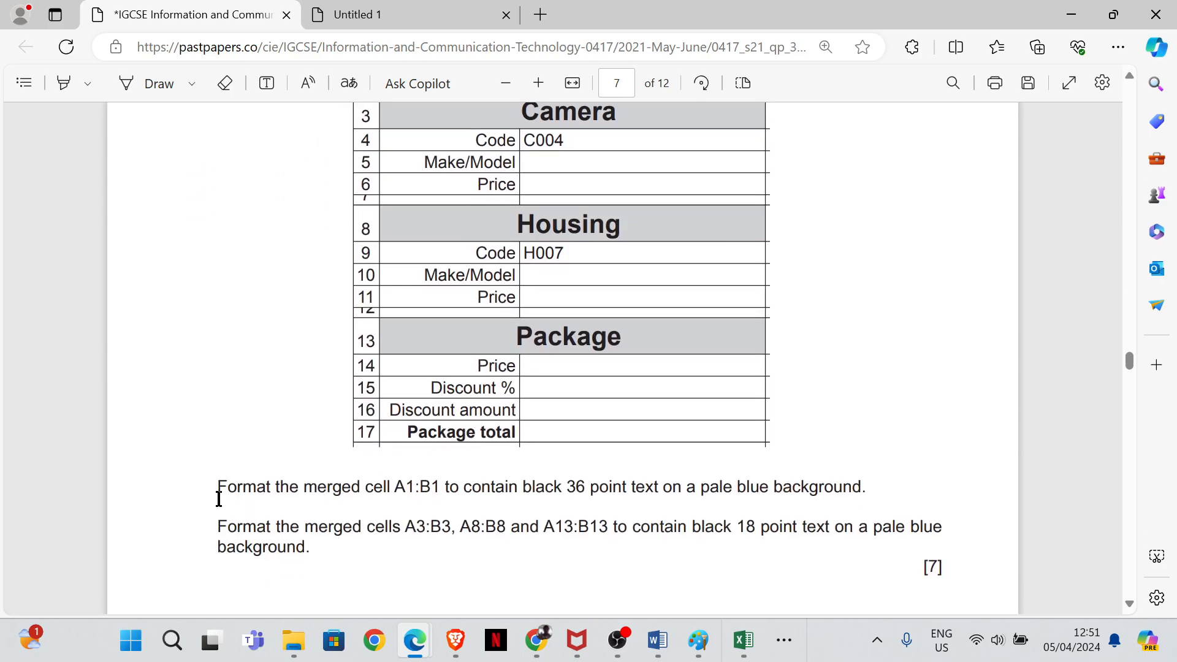
left_click_drag(219, 498, 539, 531)
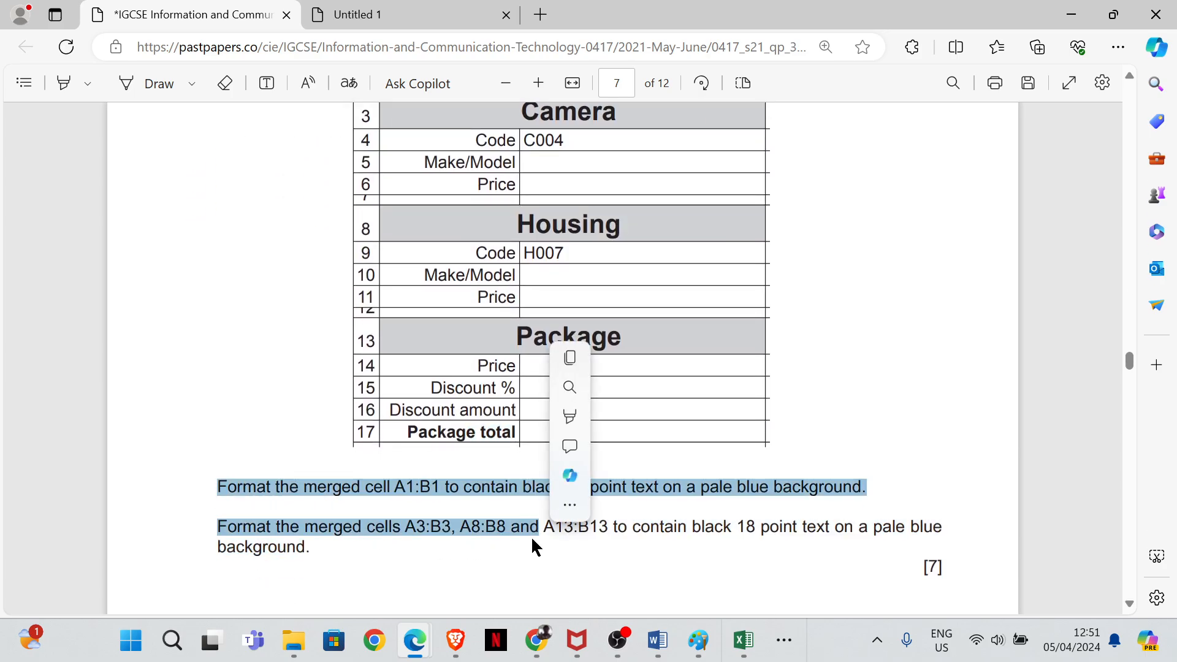
left_click(425, 526)
scroll(435, 503, "down", 4)
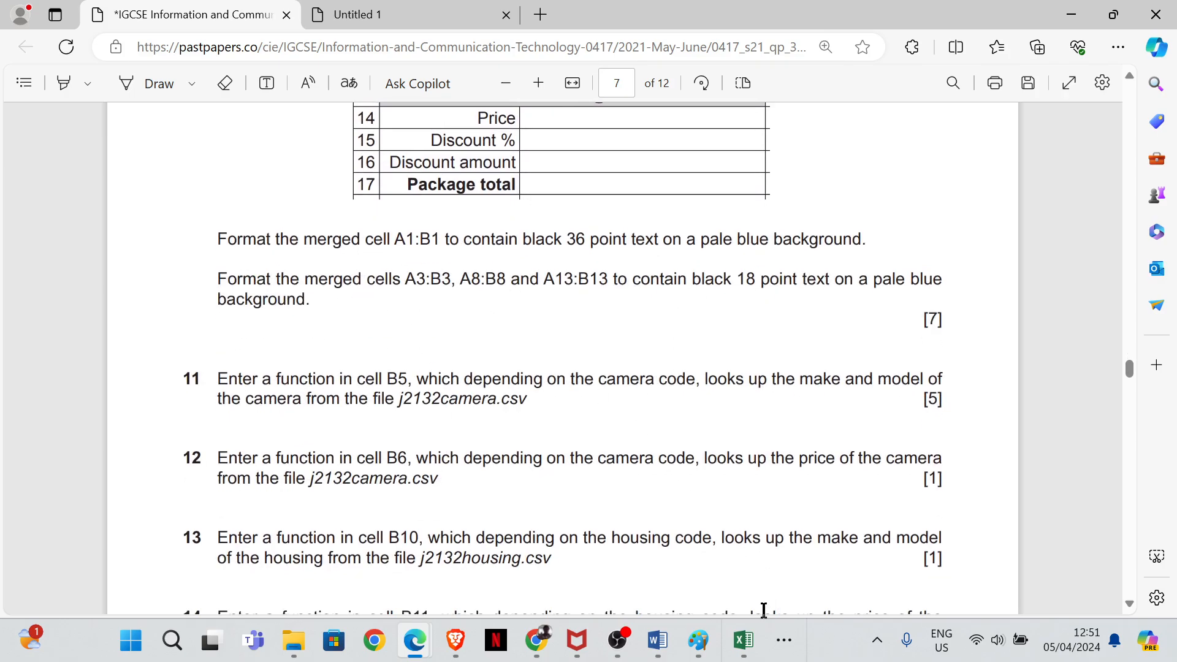
- Switch to the sales workbook in Excel and merge and centre the title cells A1:B1
mouse_move(748, 645)
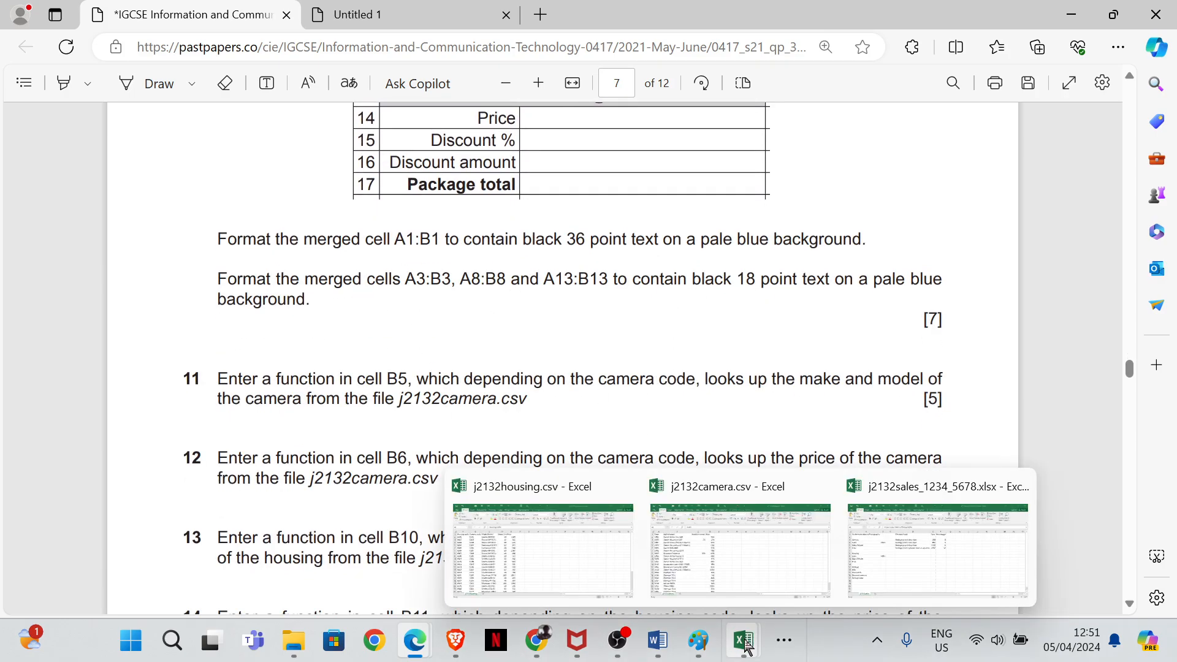
left_click(951, 568)
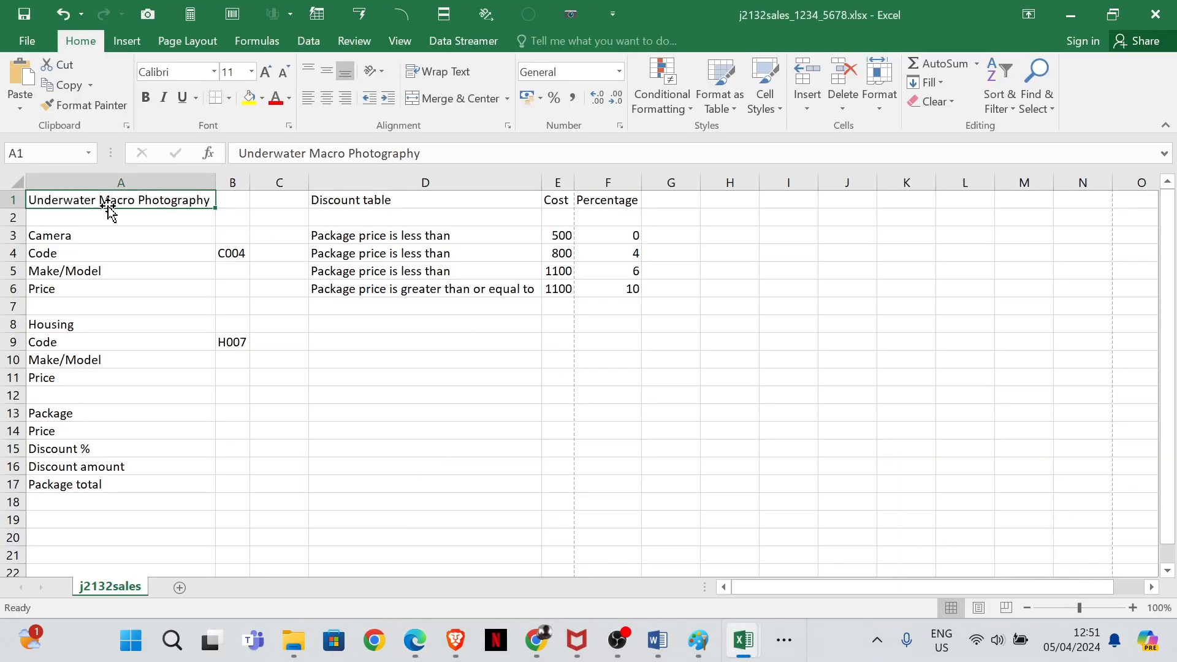
left_click_drag(116, 199, 233, 200)
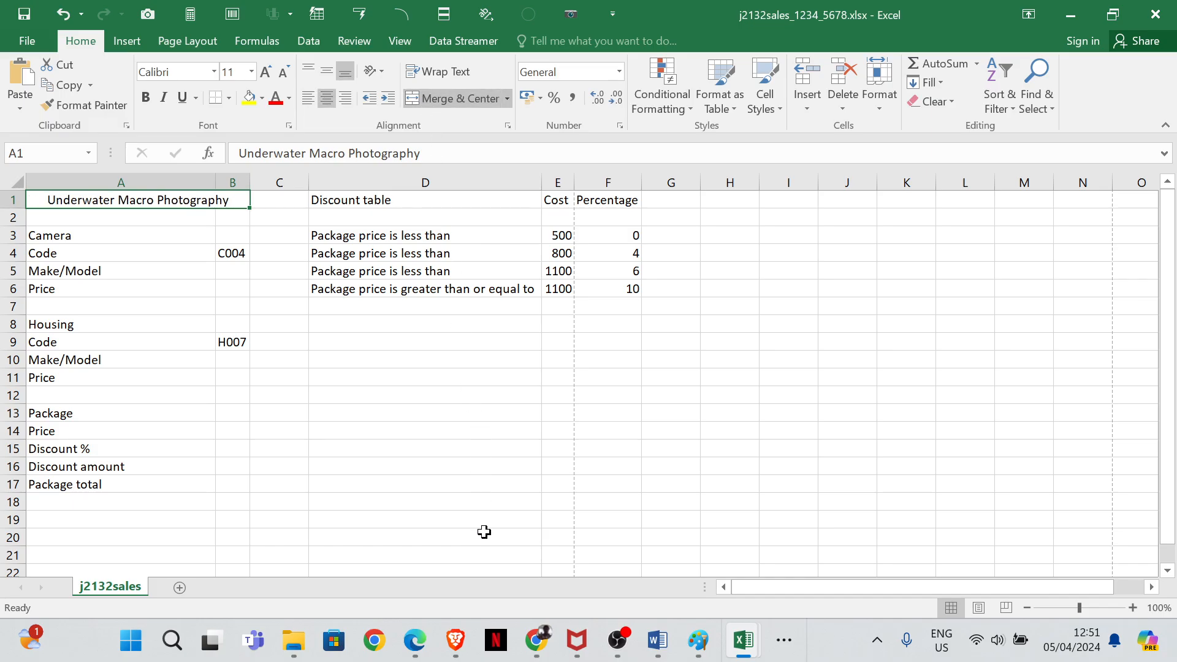
- Format the merged title cell A1:B1 with 36 point text and a pale blue fill
mouse_move(415, 637)
mouse_move(510, 559)
left_click(251, 71)
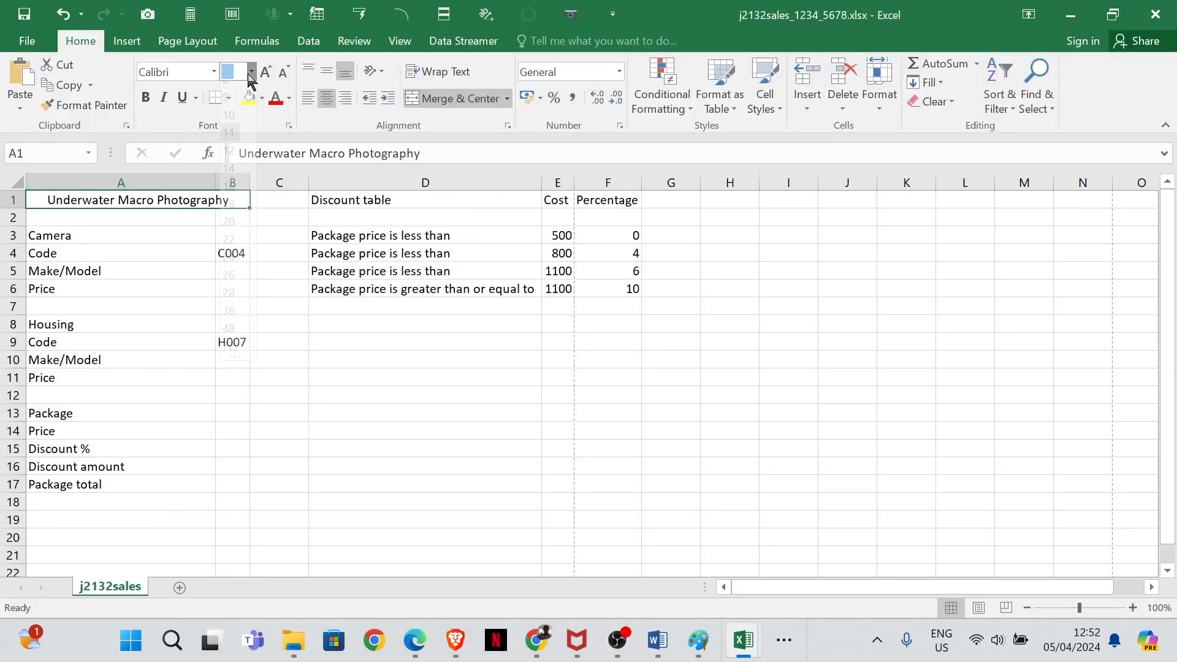
left_click(229, 323)
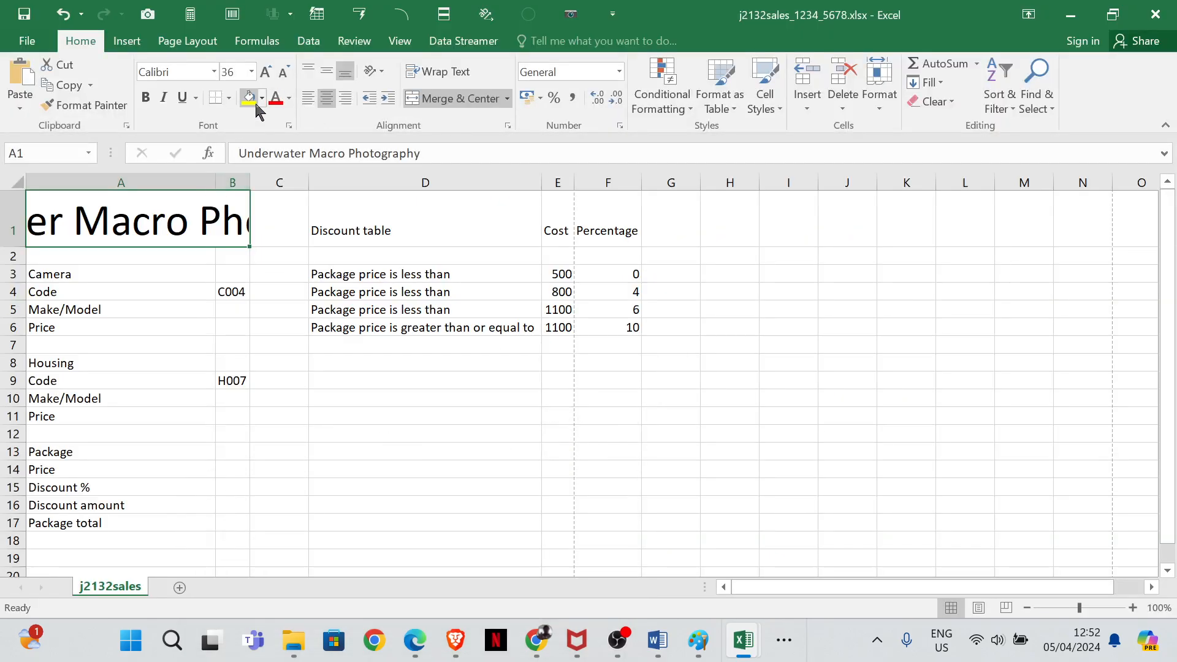
left_click(263, 99)
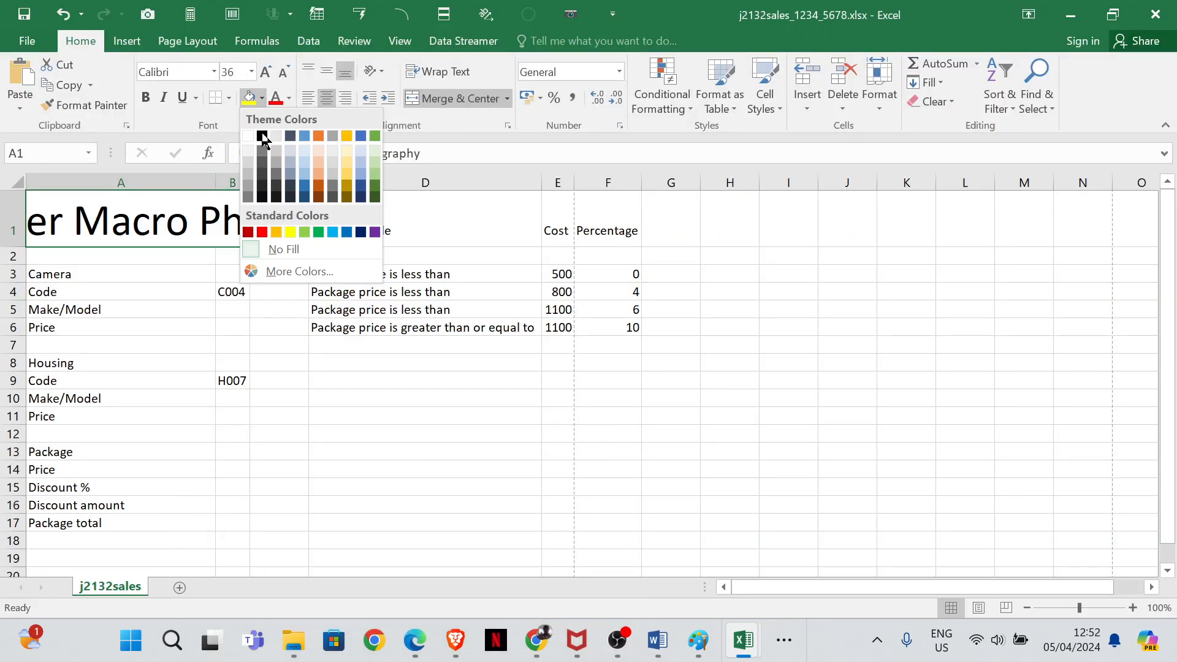
left_click(306, 164)
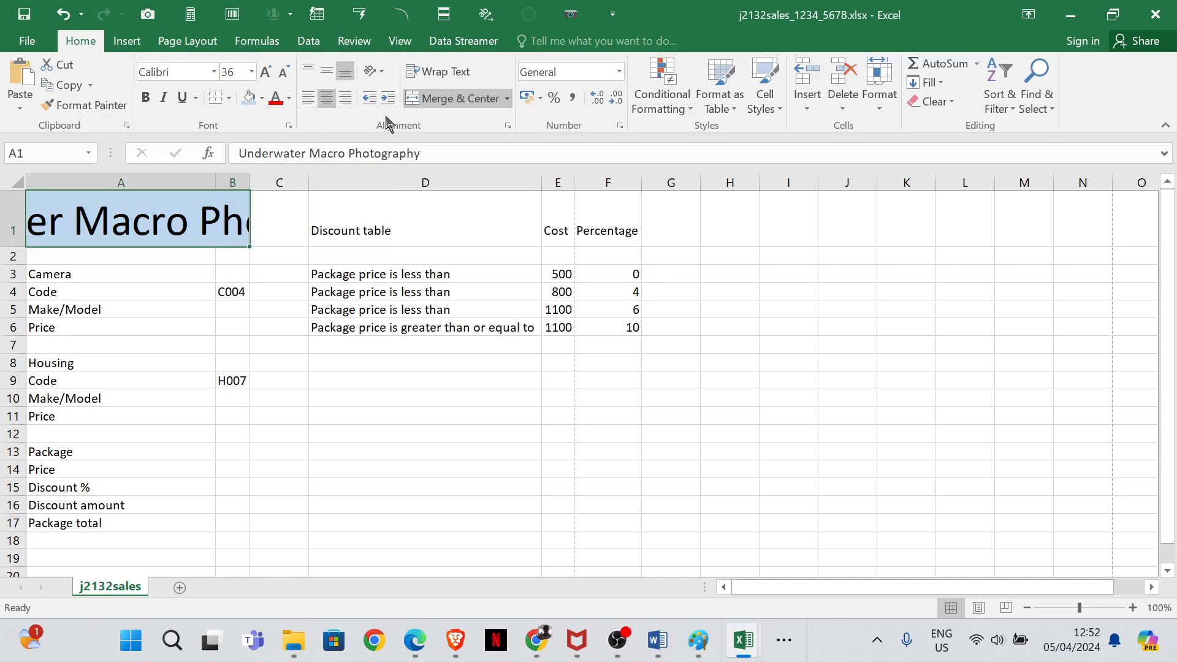
- Wrap the title text in A1:B1, then heighten row 1 and widen column B so the whole title fits
left_click(435, 72)
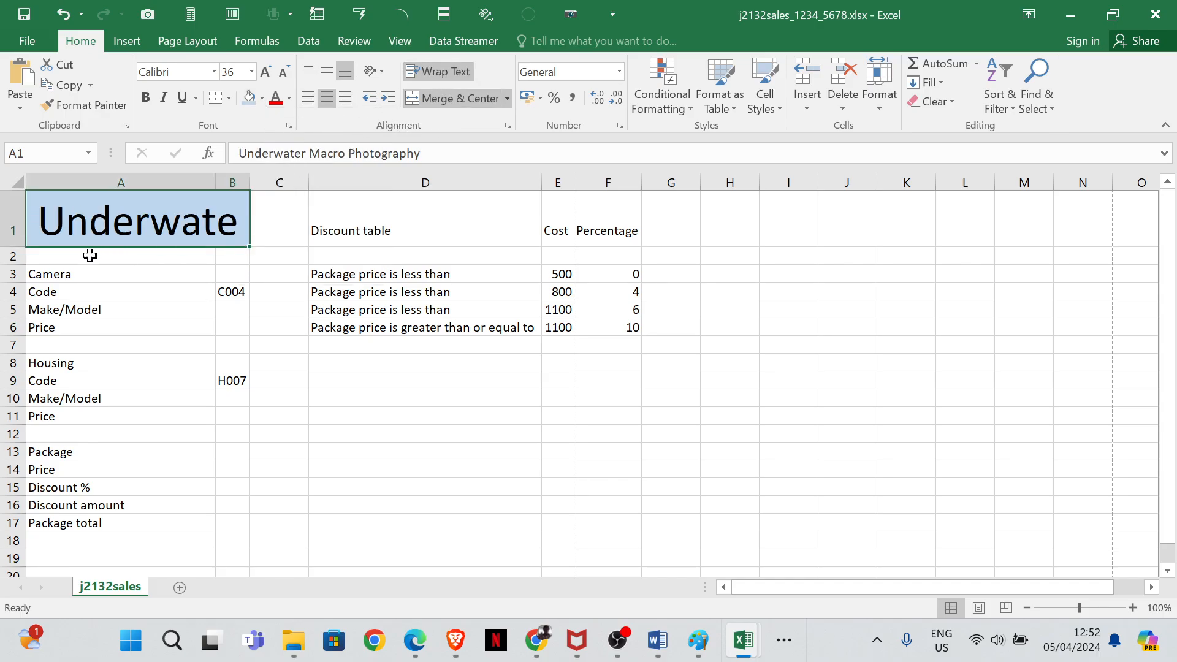
left_click_drag(12, 248, 12, 353)
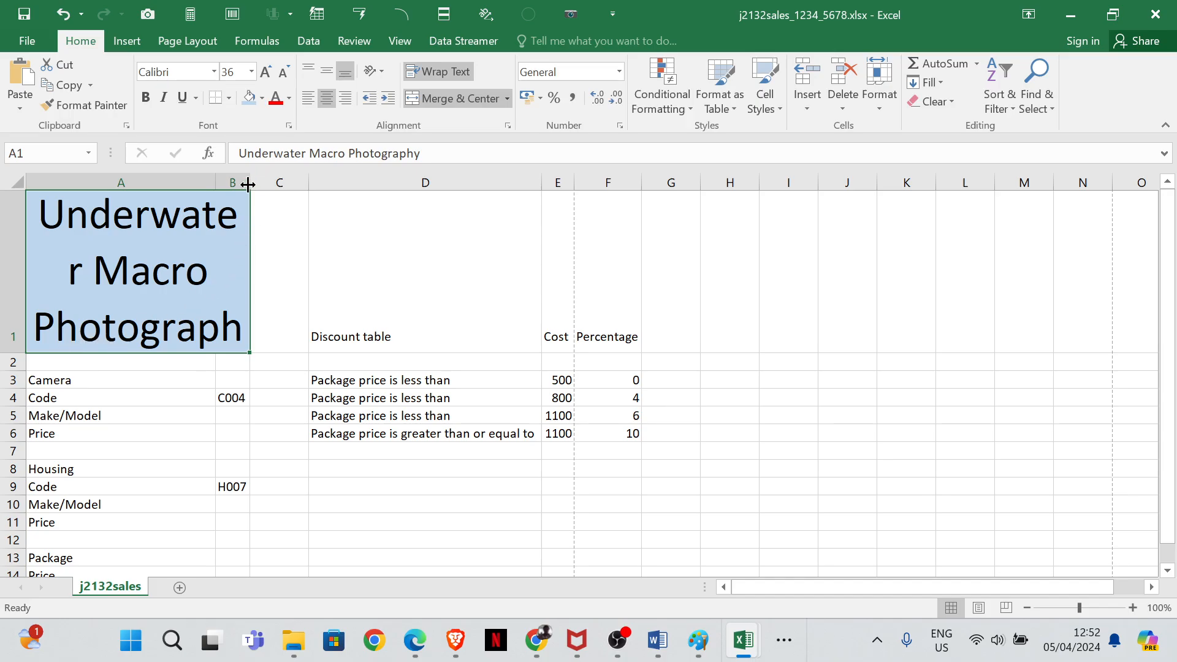
left_click_drag(249, 183, 286, 193)
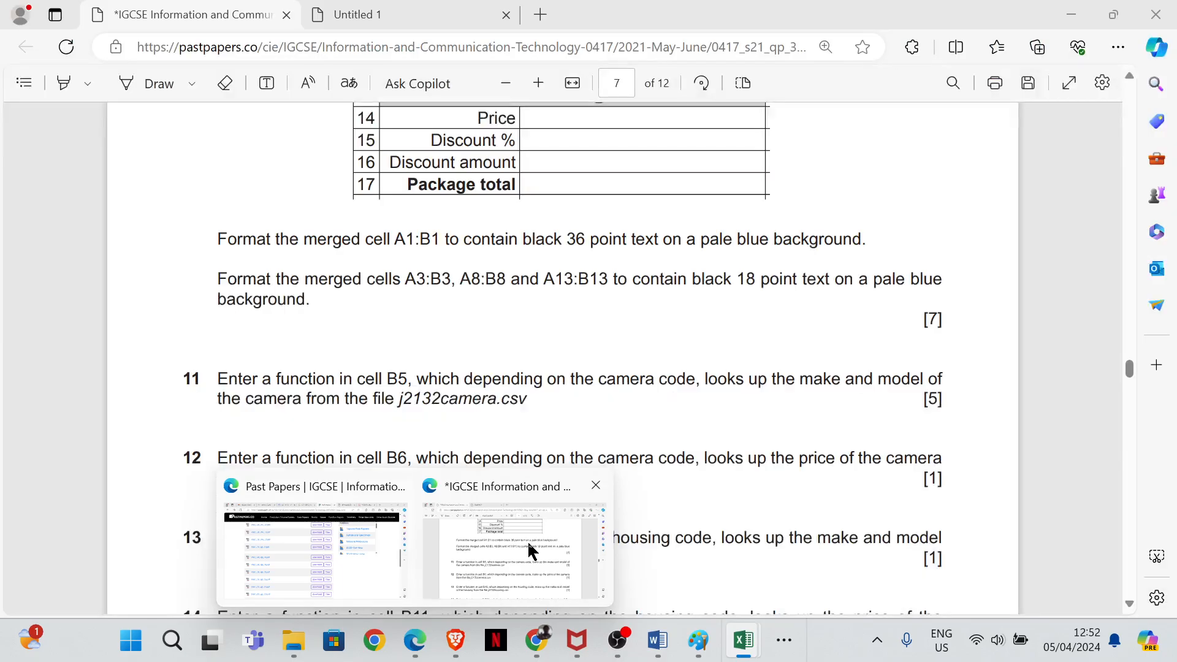
- Check question 10's list of merged cells in Edge, then merge and centre the Camera heading across A3:B3 in the sales workbook
left_click(528, 545)
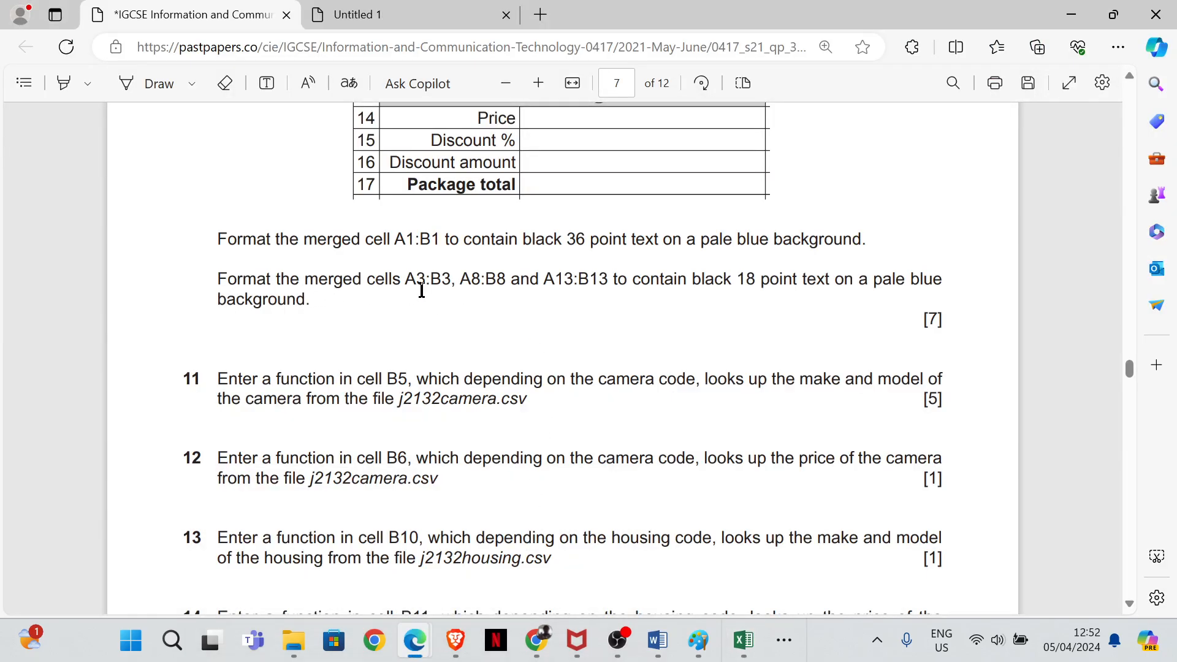
mouse_move(743, 641)
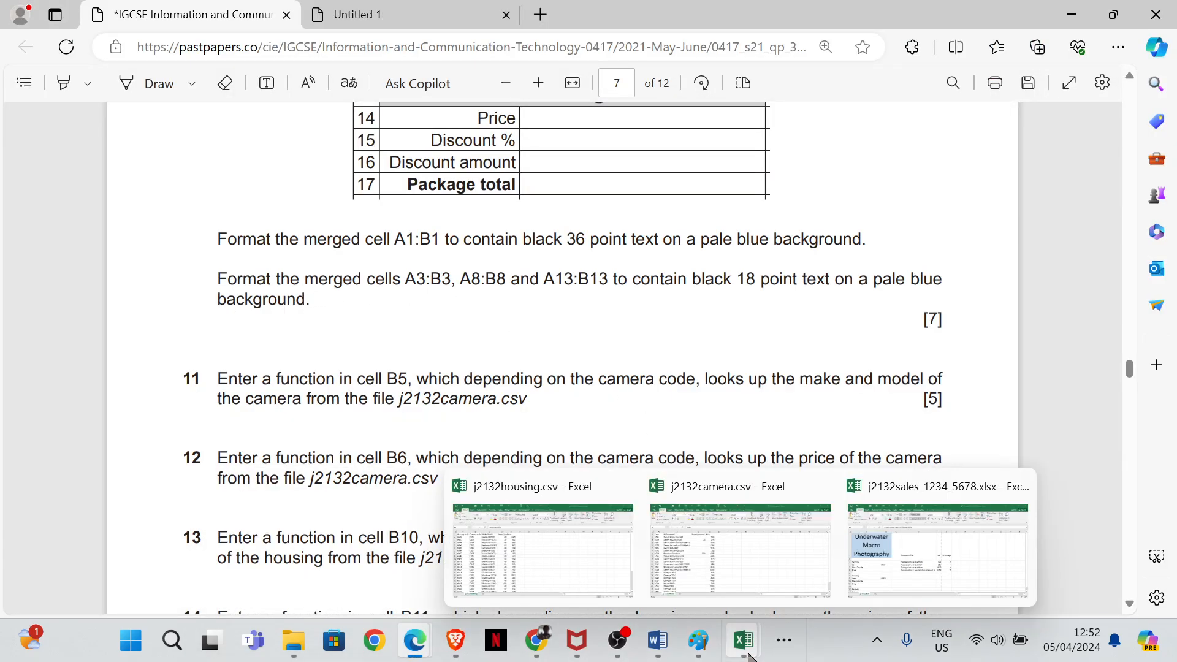
left_click(941, 555)
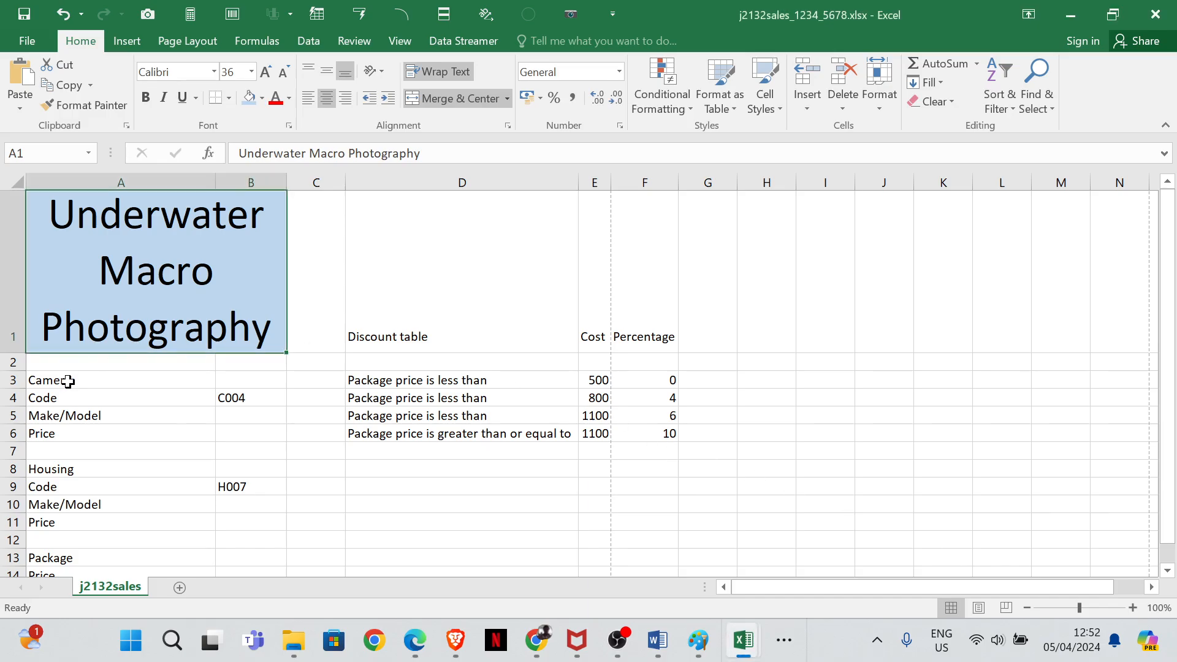
left_click_drag(68, 380, 231, 381)
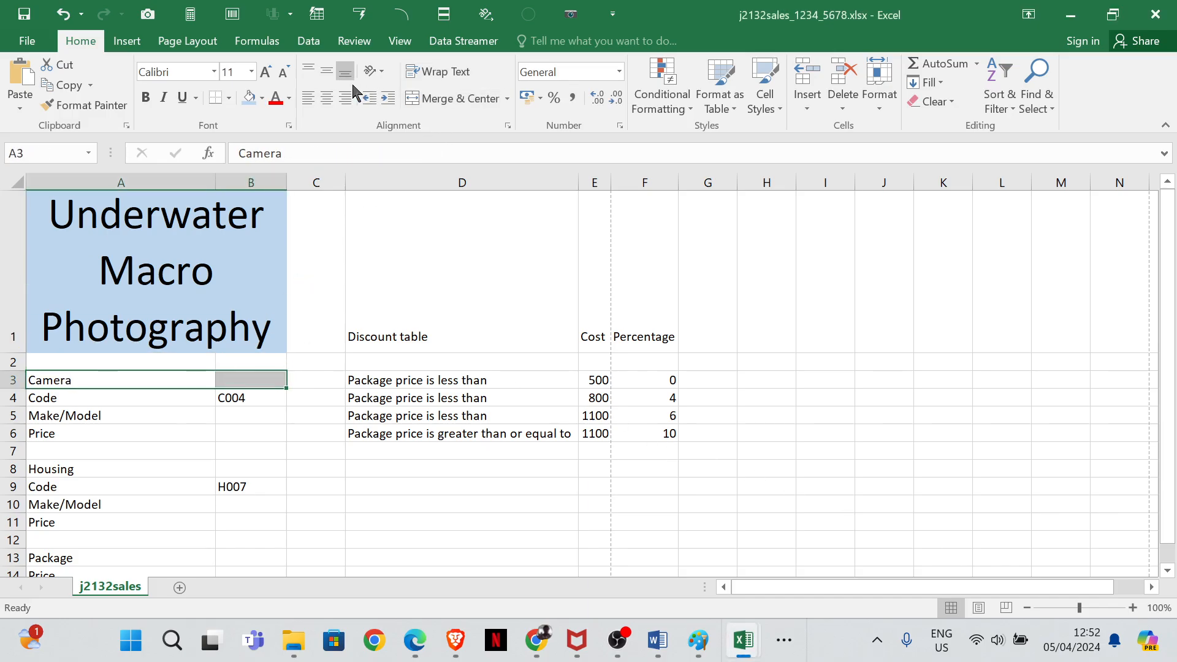
left_click(437, 98)
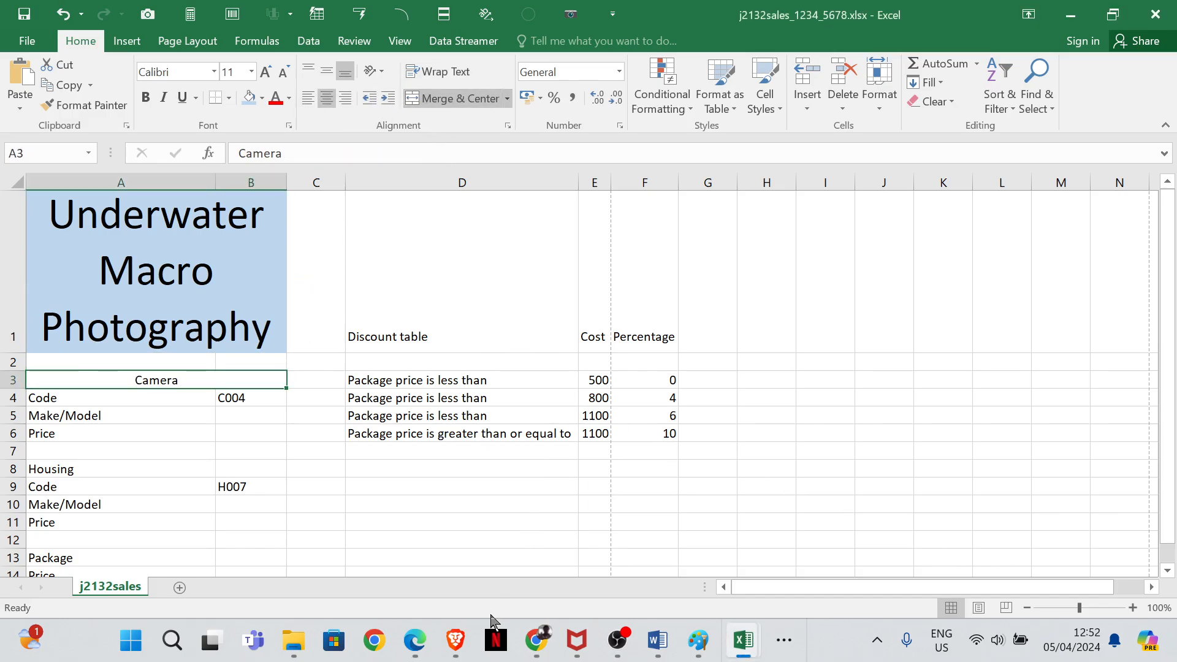
- Merge and centre the Housing heading across A8:B8
mouse_move(414, 649)
mouse_move(484, 575)
left_click_drag(41, 464, 227, 465)
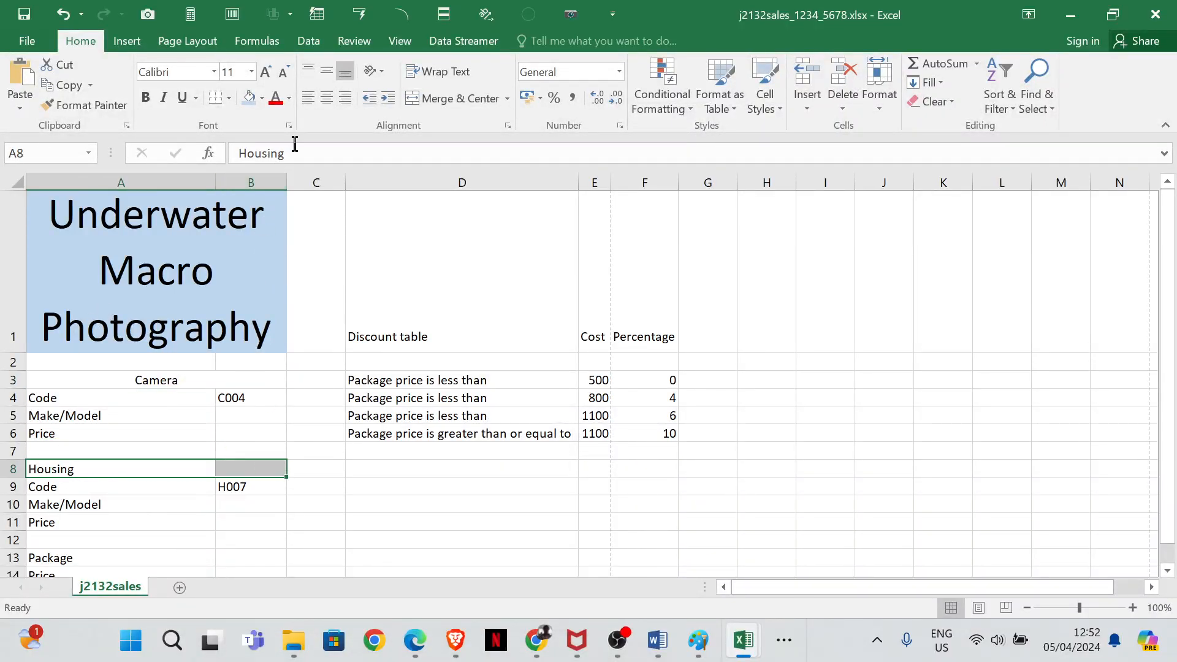
left_click(431, 103)
- Merge and centre the Package heading across A13:B13
scroll(238, 397, "down", 2)
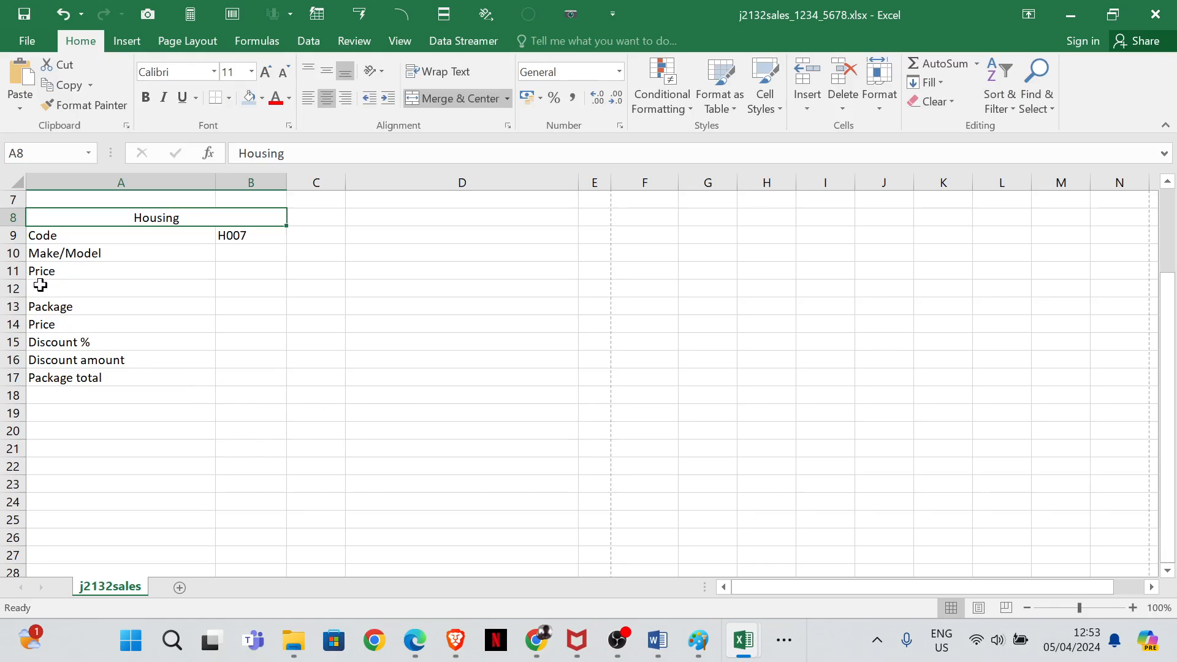
left_click(56, 307)
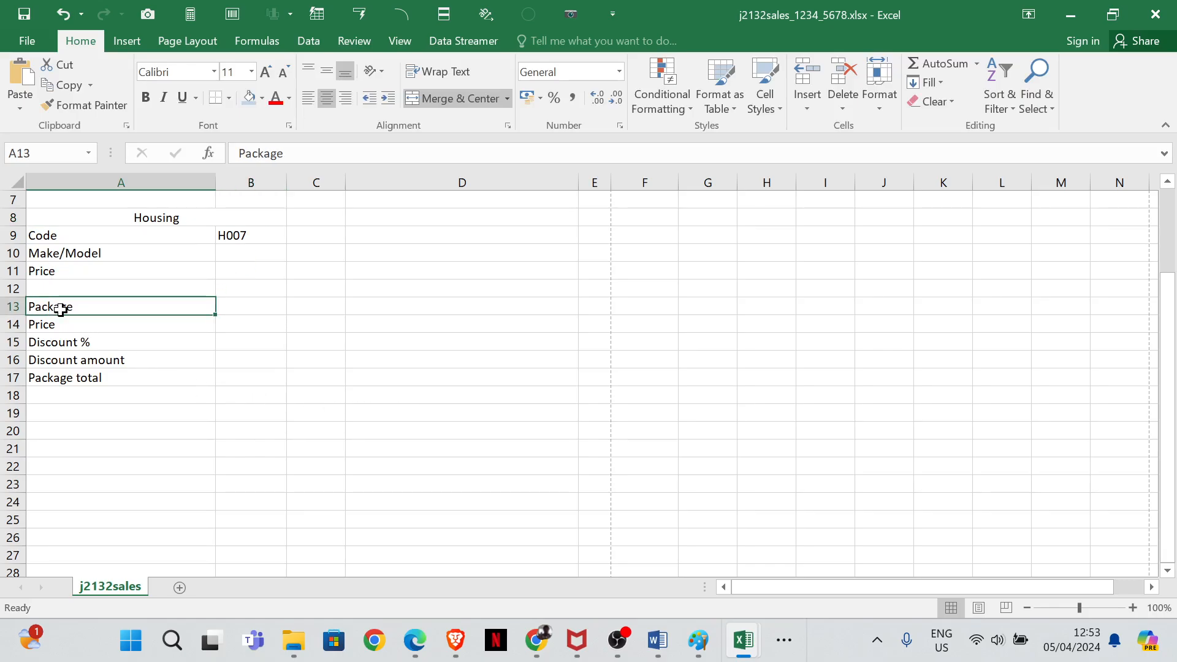
left_click_drag(61, 310, 251, 308)
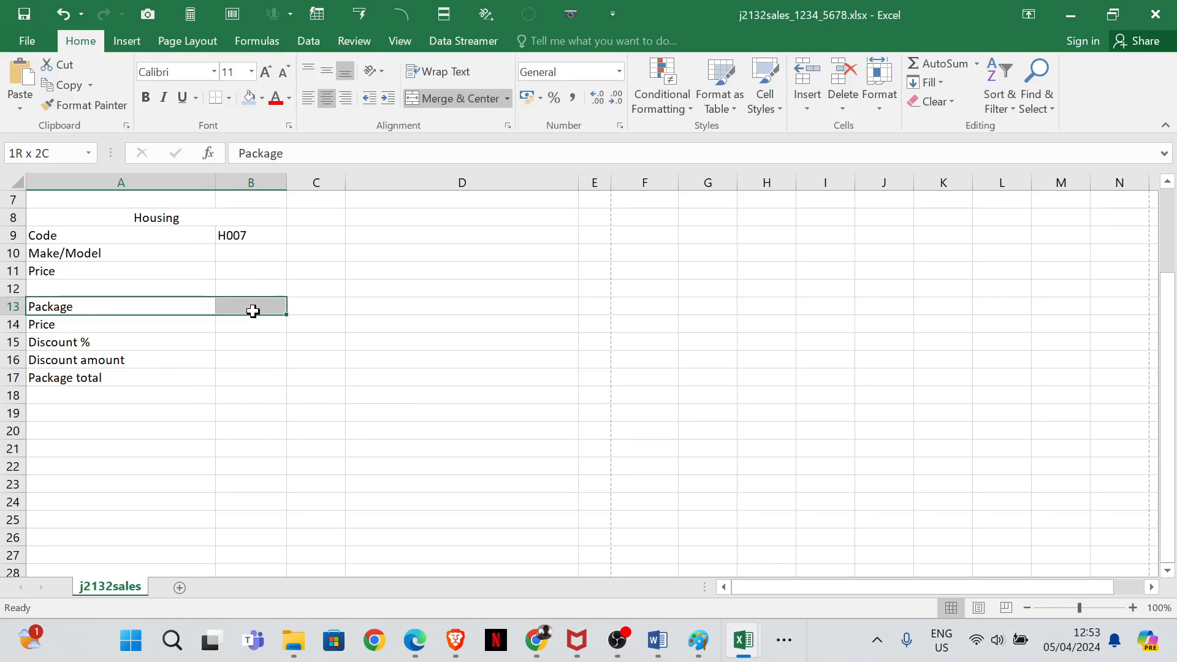
left_click(429, 101)
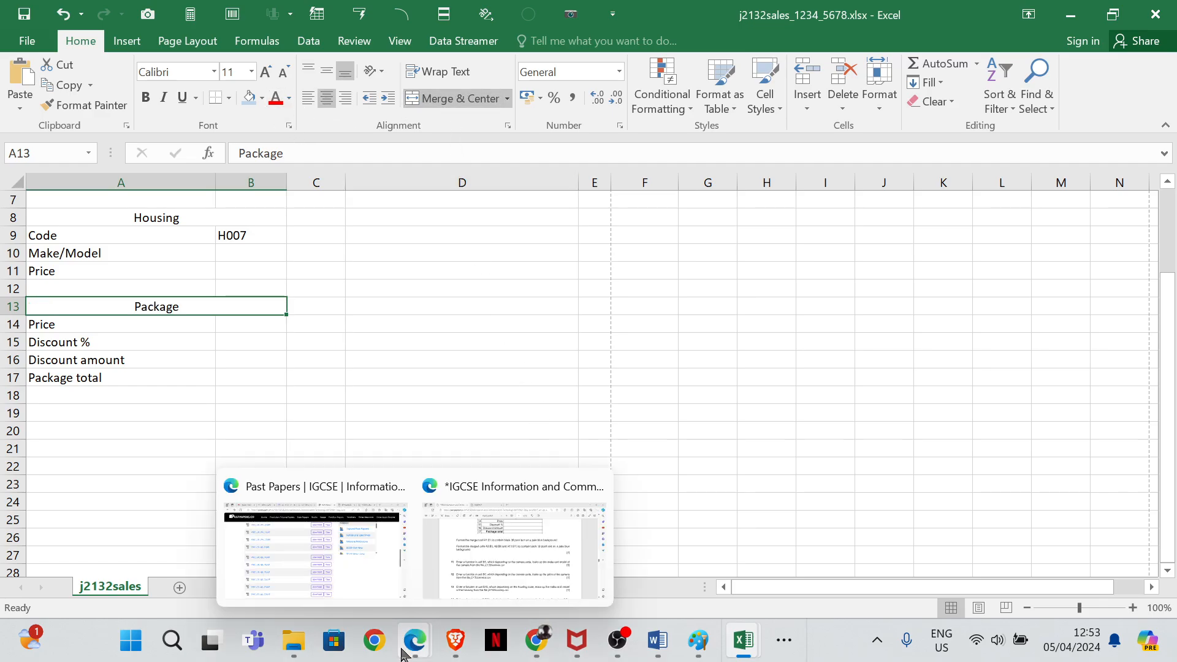
- Check question 10's heading format in Edge, then give merged cells A3:B3, A8:B8 and A13:B13 18 point text and a pale blue fill
mouse_move(516, 572)
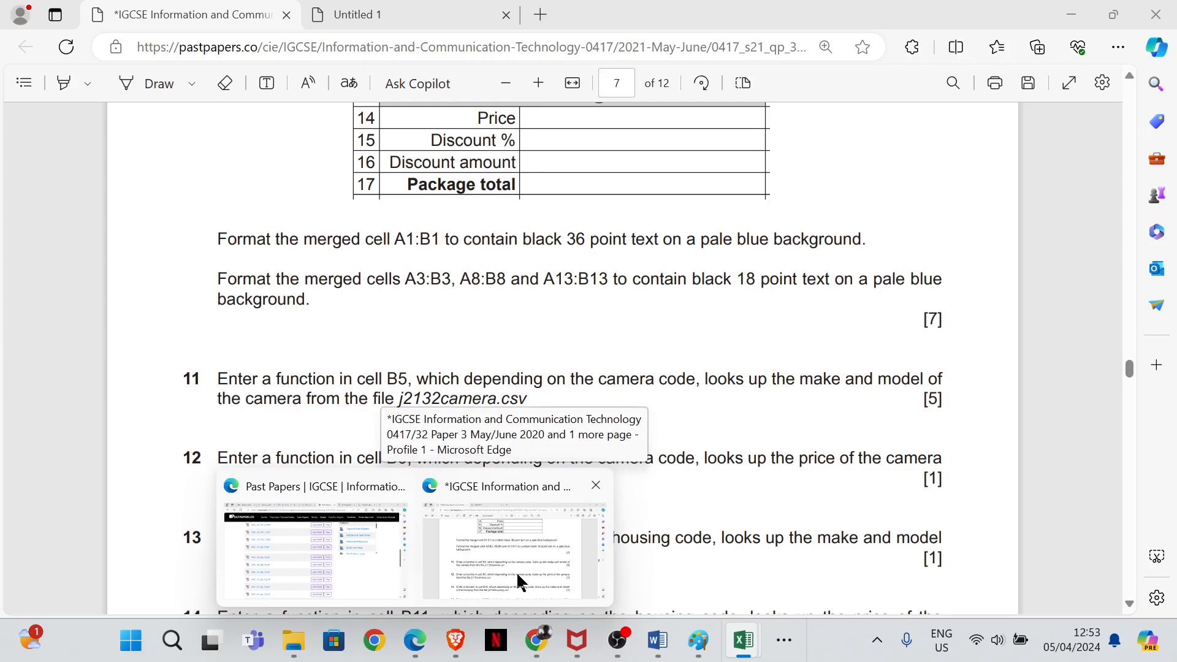
left_click(516, 572)
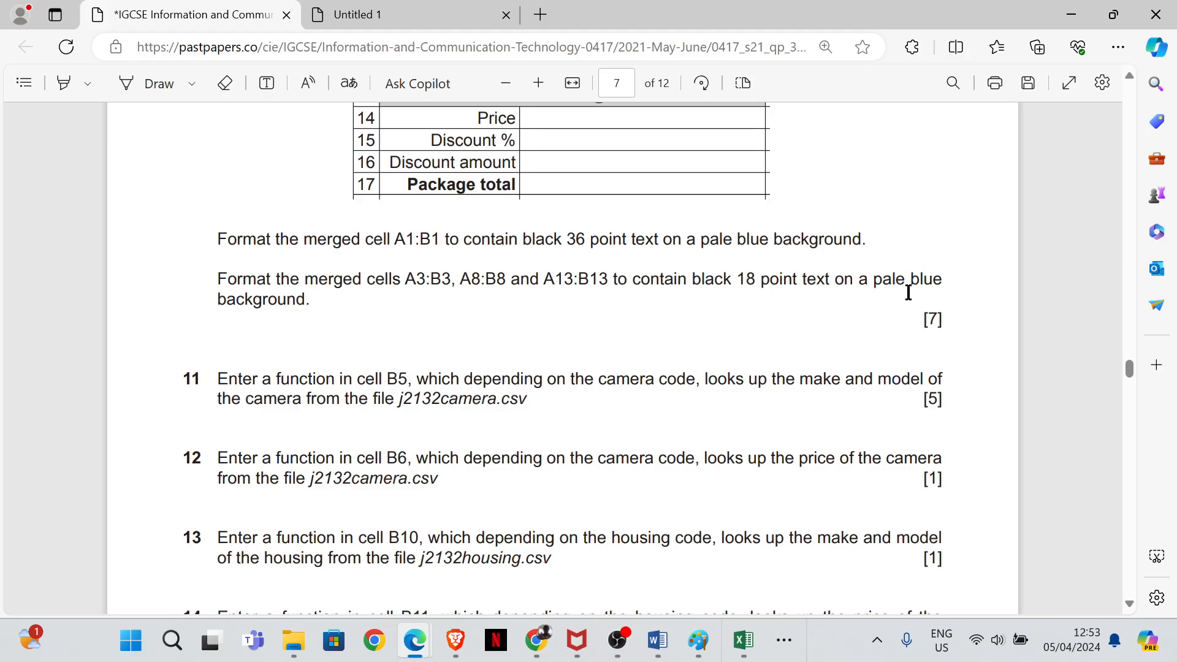
mouse_move(742, 638)
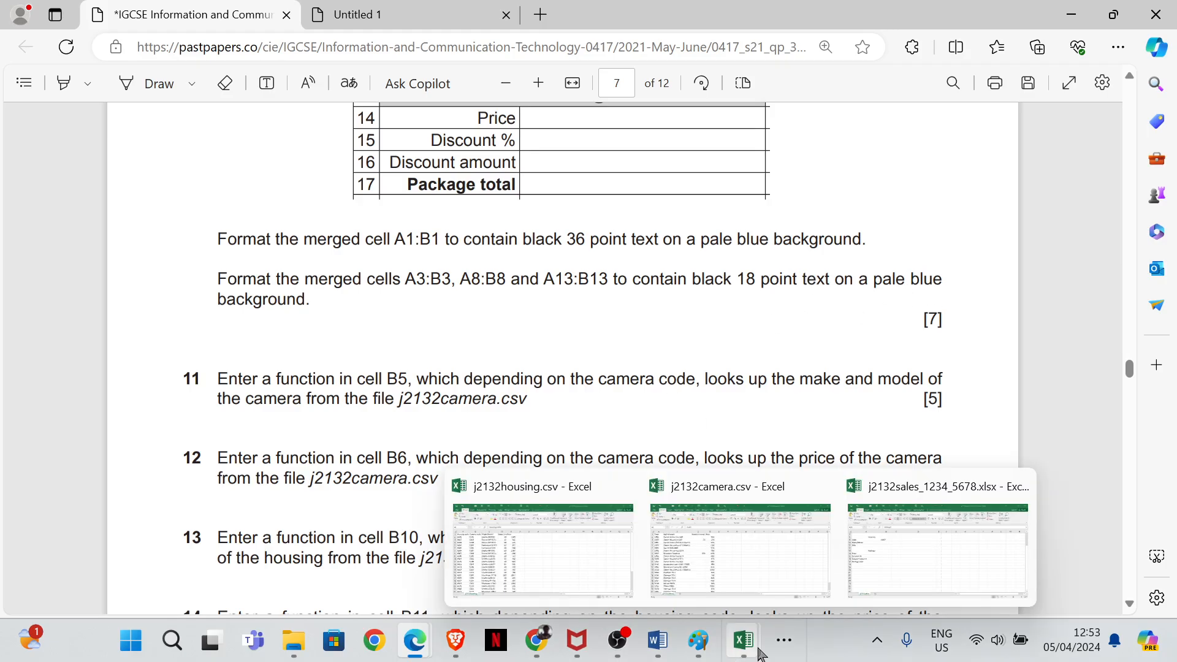
left_click(922, 552)
scroll(250, 265, "up", 2)
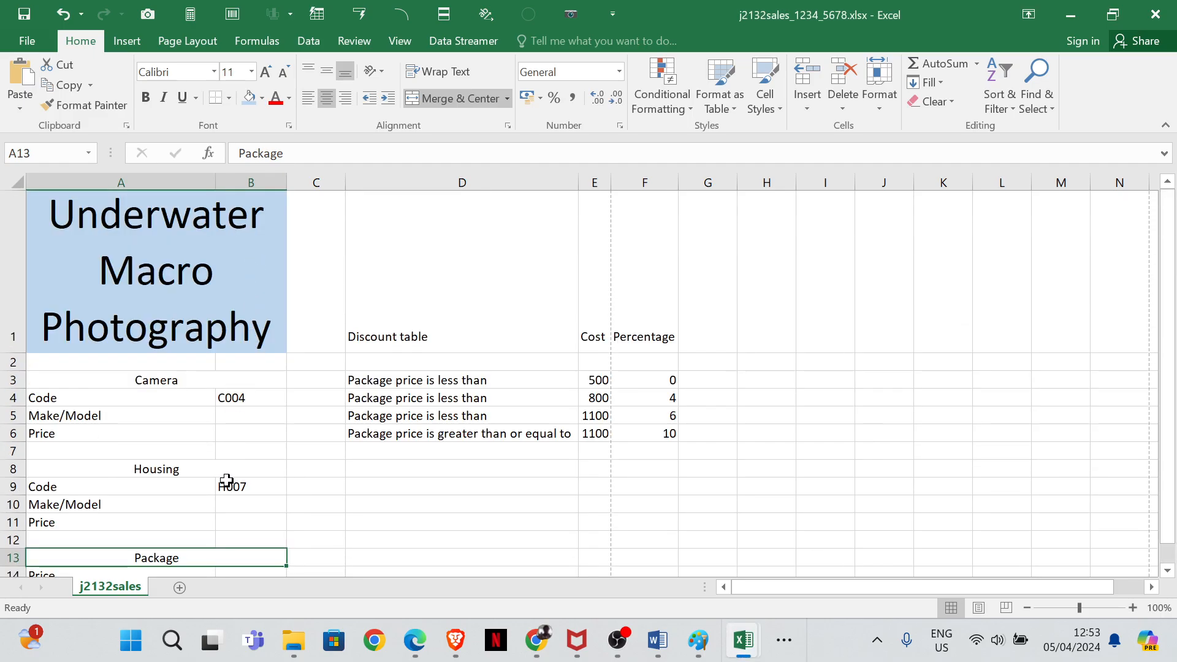
left_click(195, 469, "ctrl")
left_click(210, 387, "ctrl")
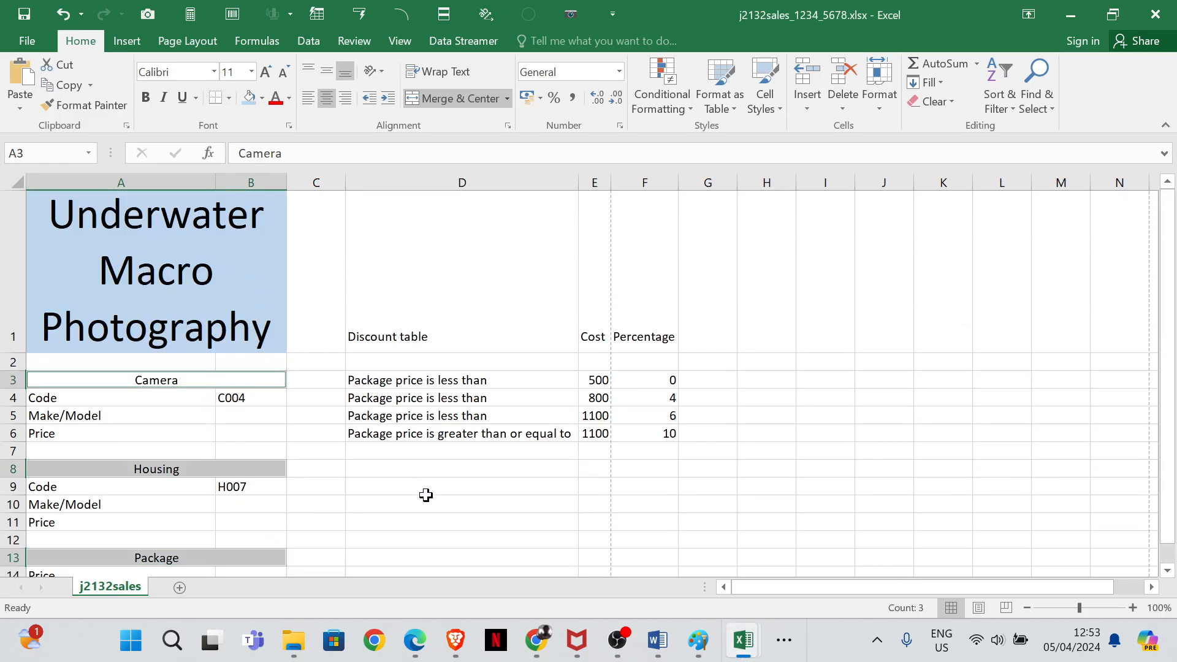
mouse_move(420, 656)
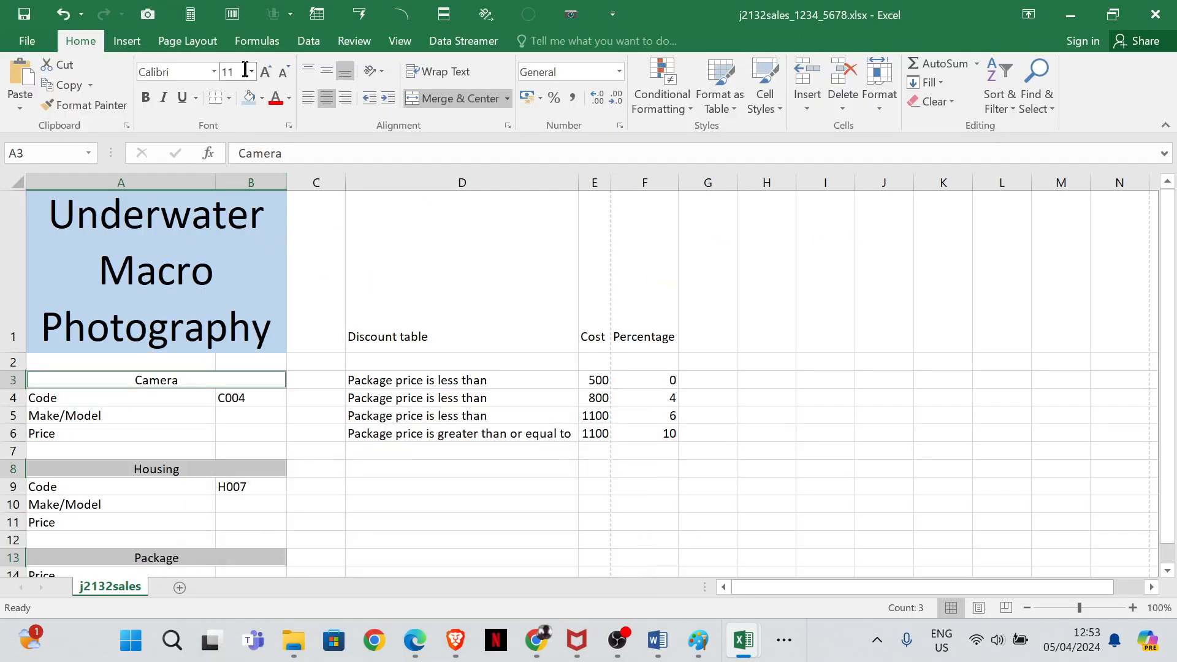
left_click(252, 71)
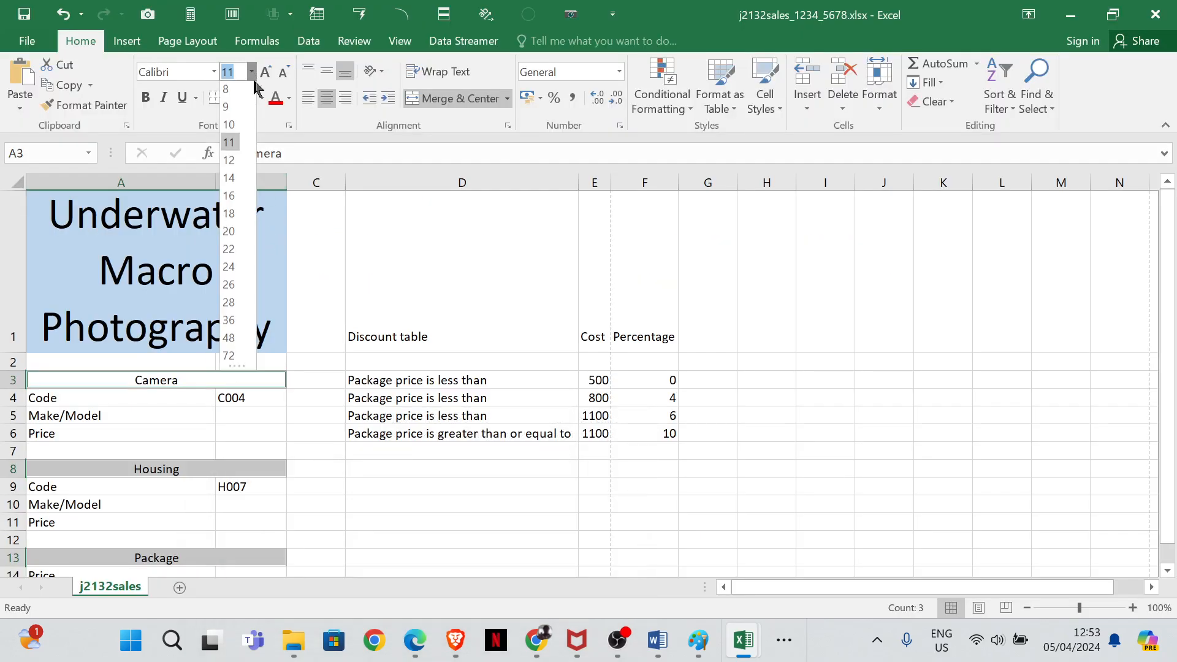
left_click(230, 214)
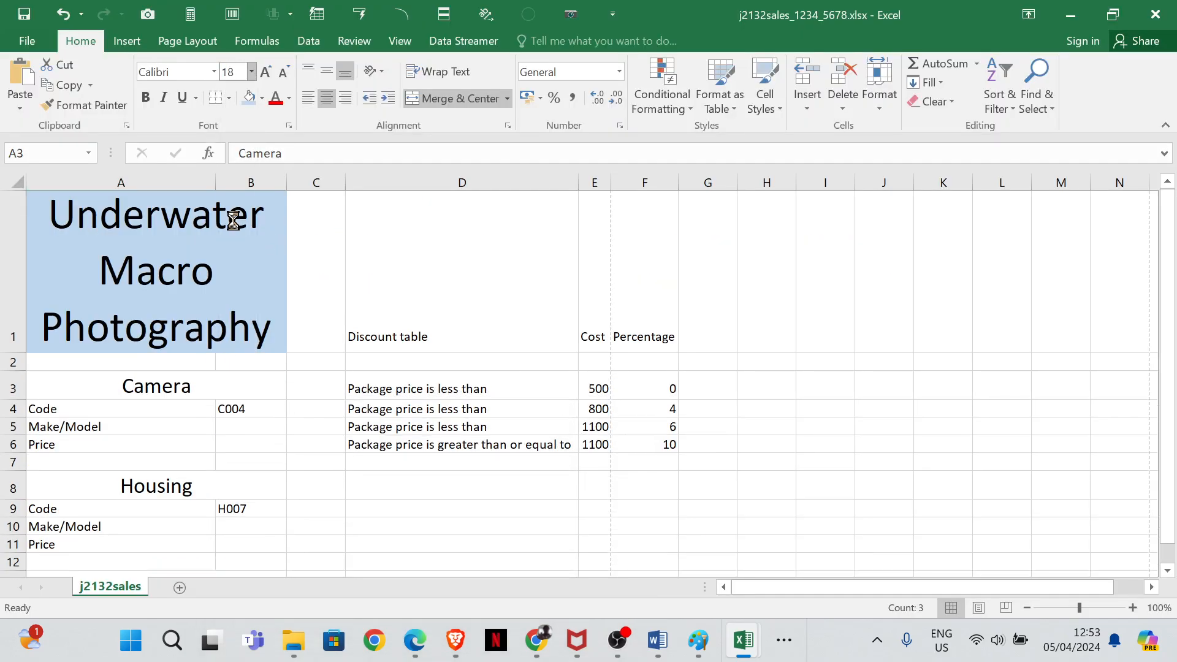
left_click(262, 102)
left_click(306, 167)
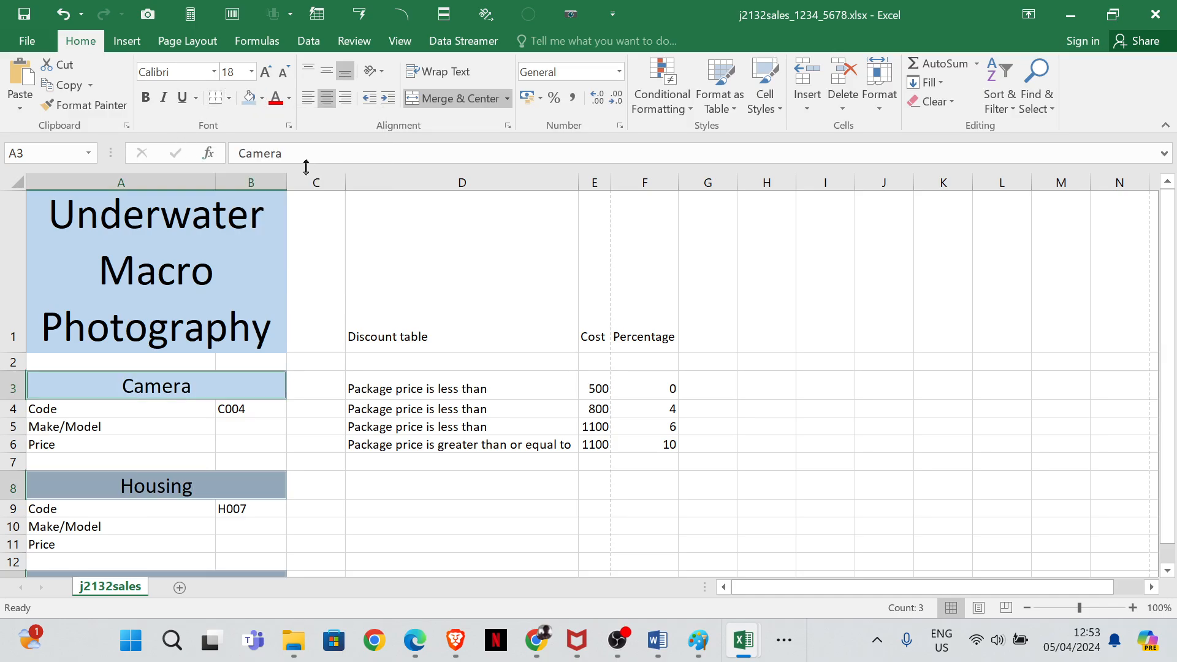
- Compare with the model layout in the exam paper in Edge, then widen column B so the title wraps onto two lines
mouse_move(414, 640)
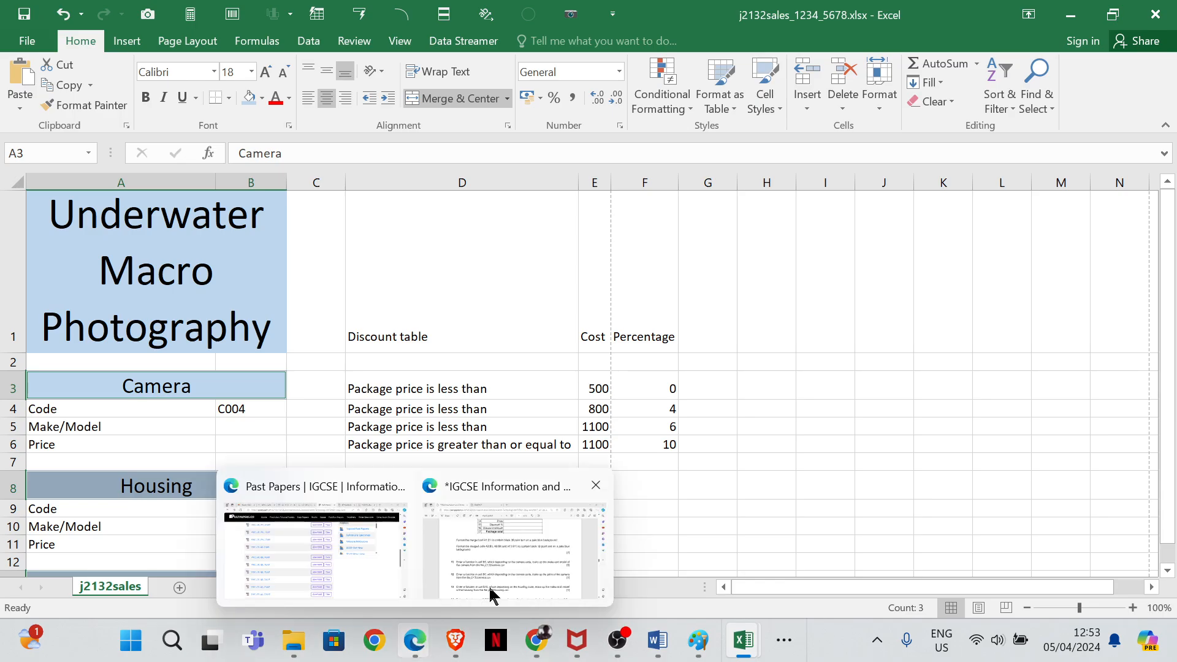
left_click(494, 593)
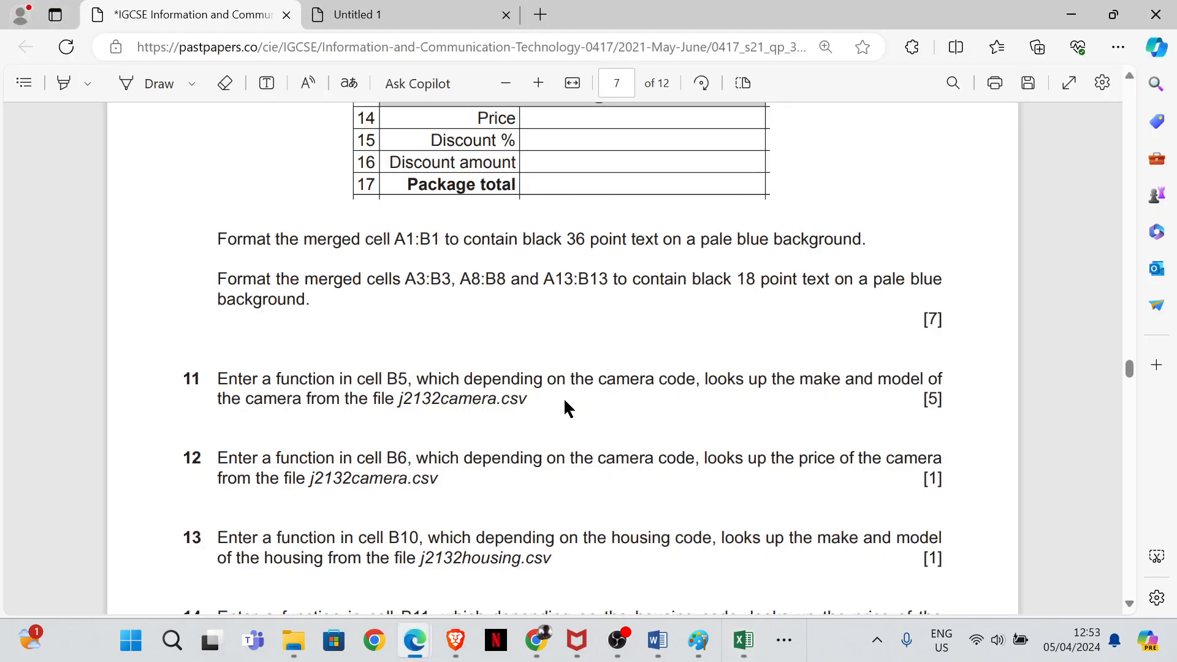
scroll(508, 268, "up", 6)
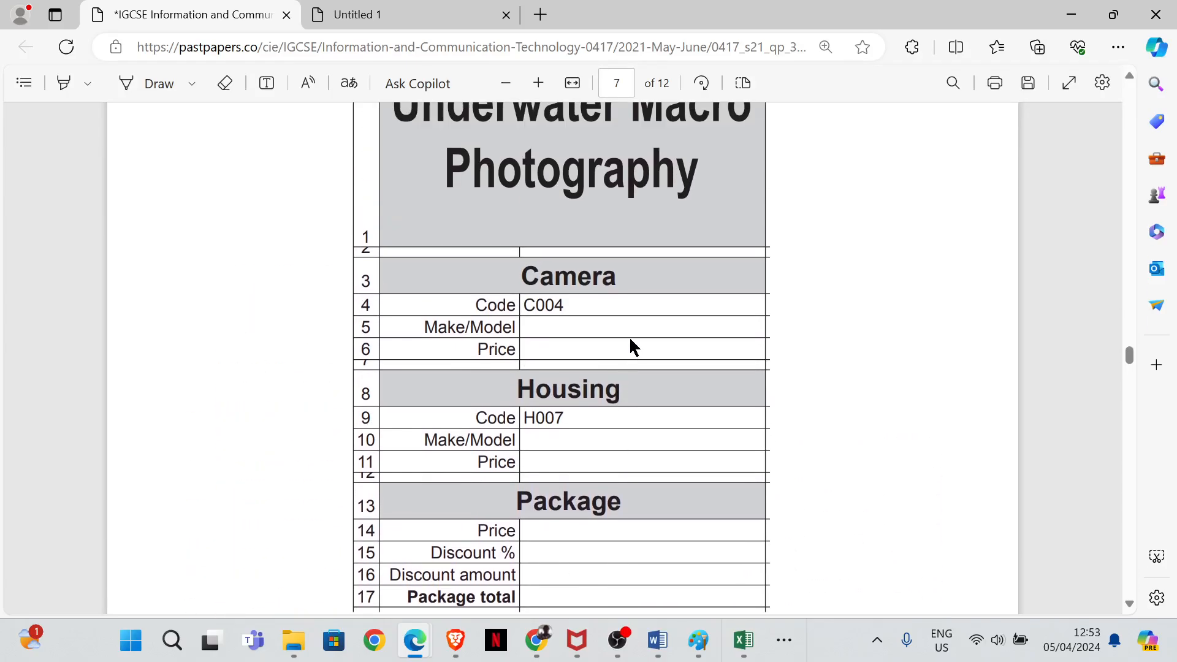
scroll(638, 265, "up", 3)
scroll(600, 330, "down", 2)
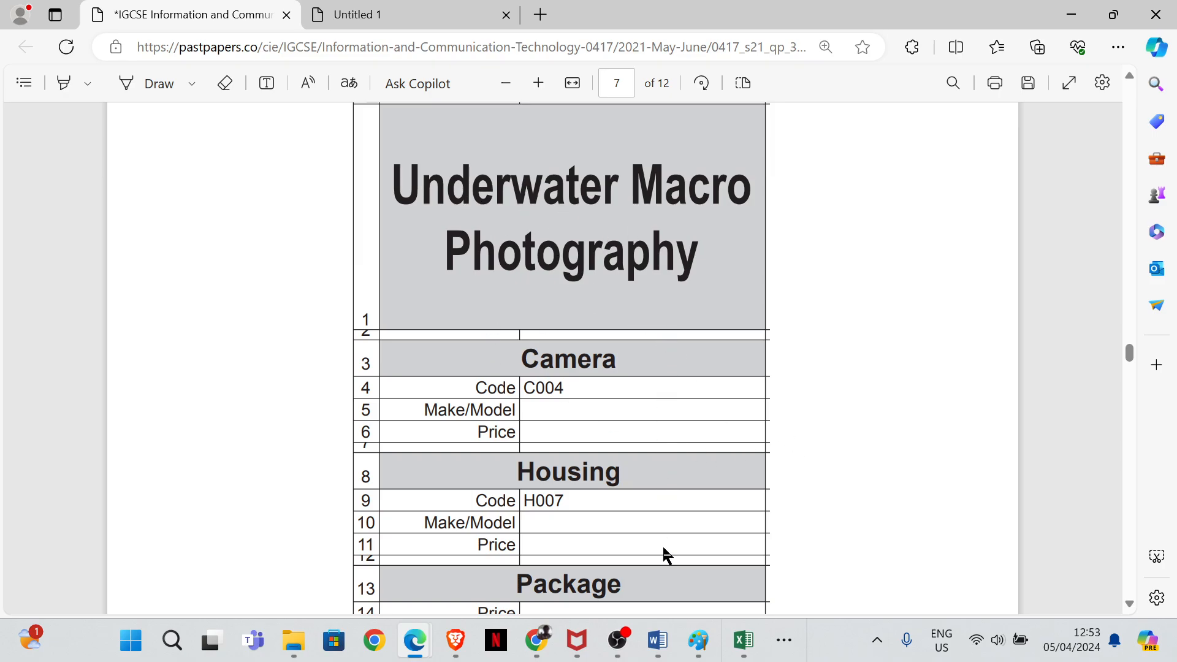
mouse_move(759, 644)
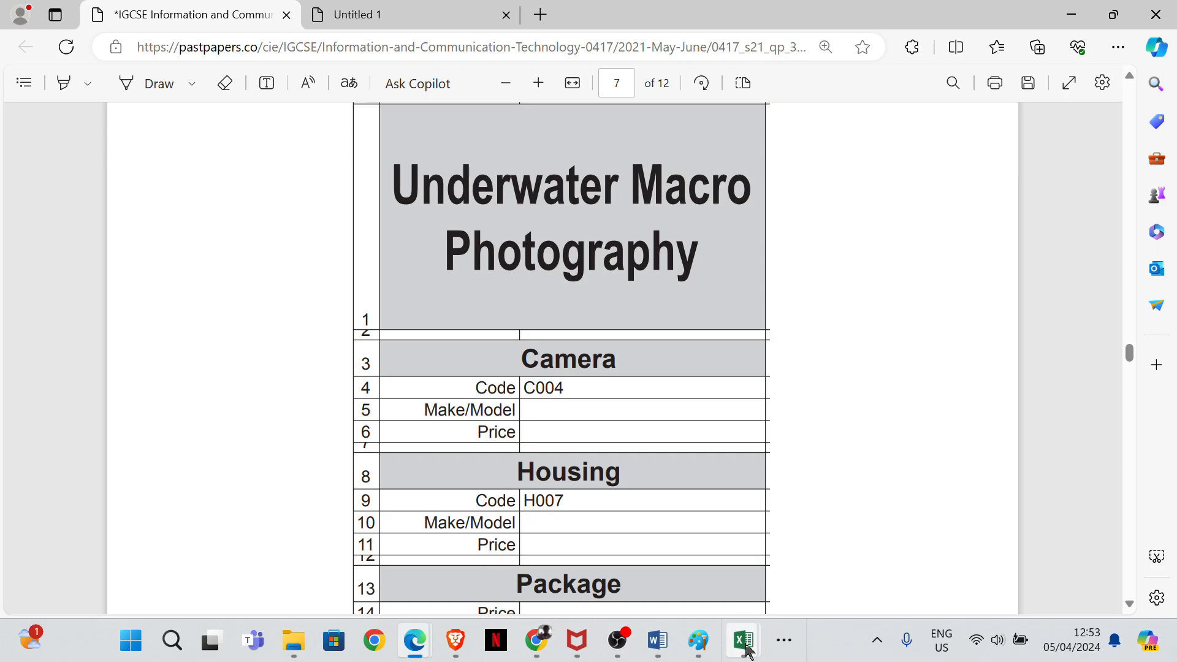
left_click(877, 518)
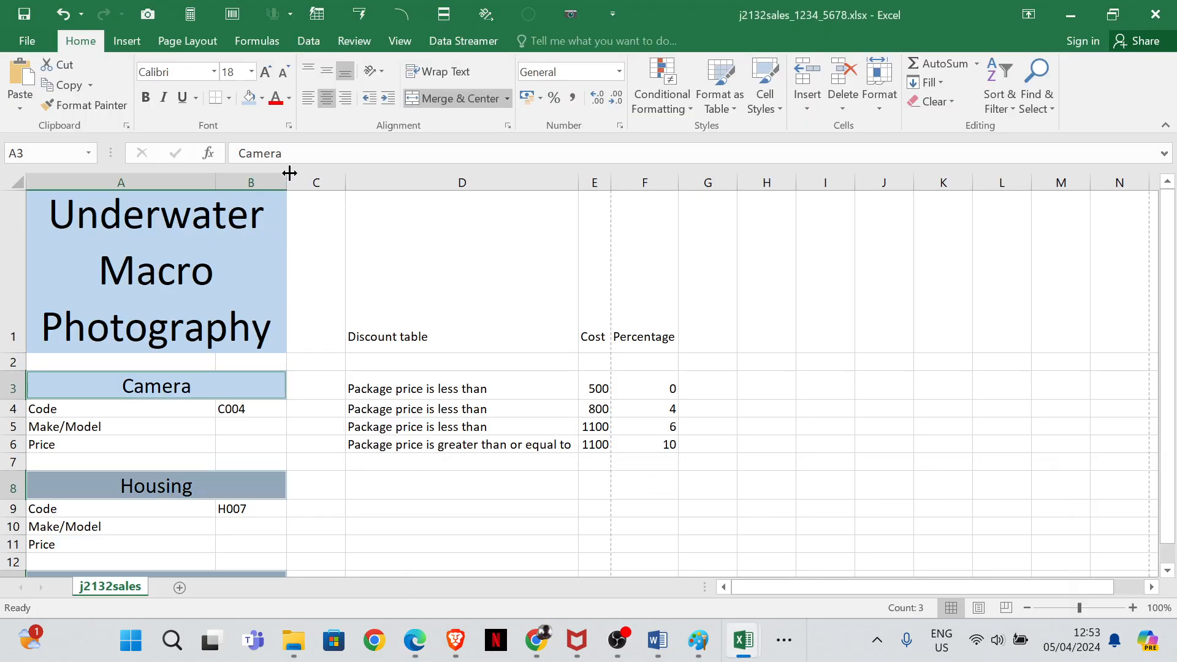
left_click_drag(289, 173, 399, 181)
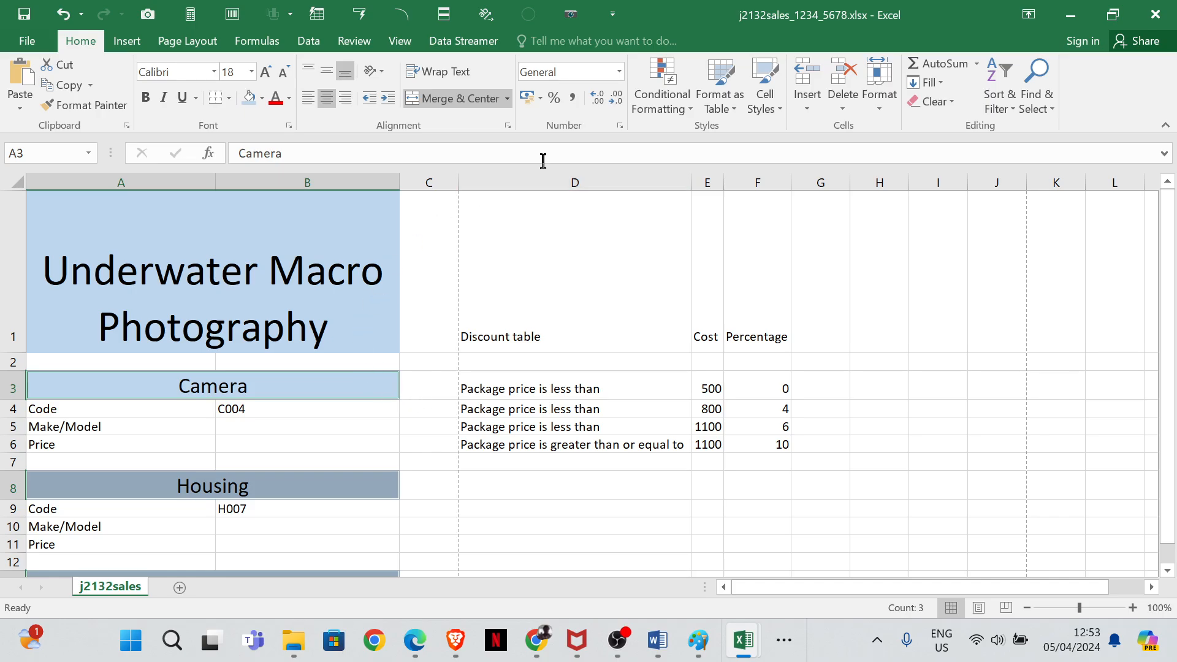
- Vertically centre the title text in merged cell A1:B1
left_click(326, 74)
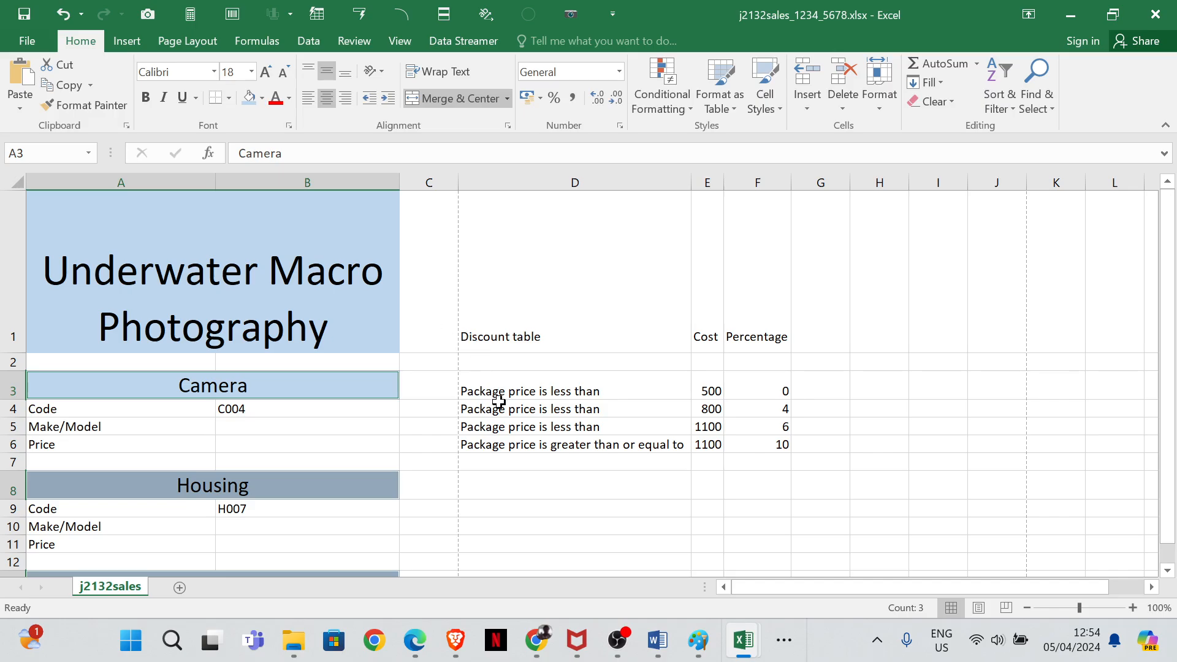
left_click(232, 274)
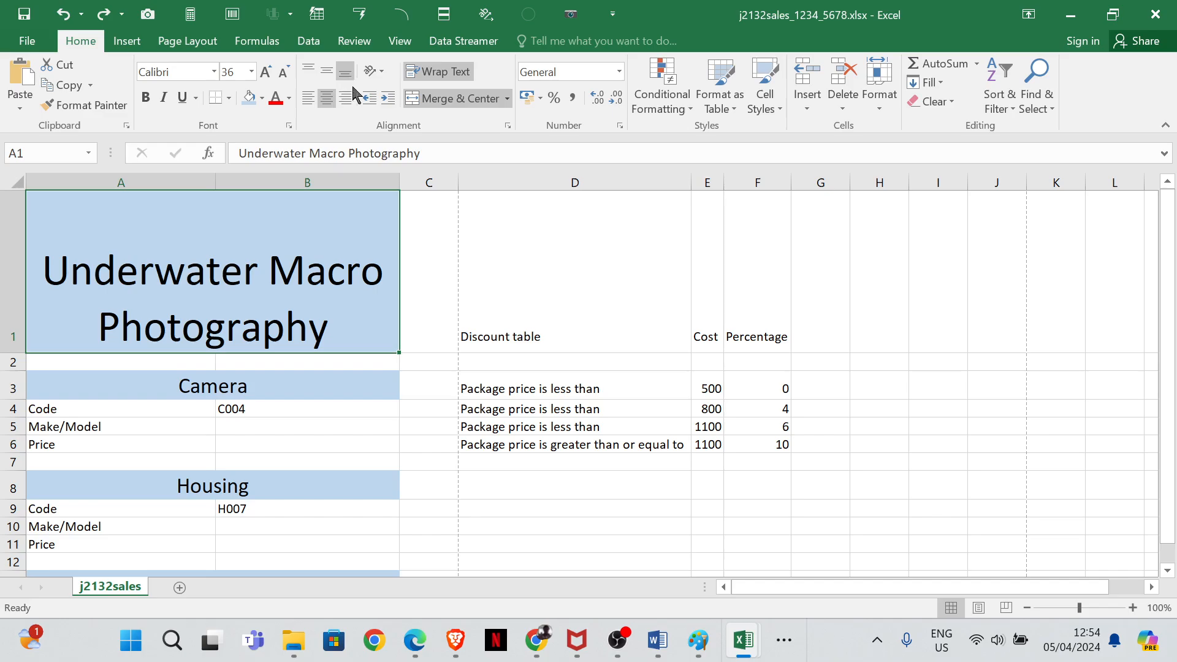
left_click(327, 72)
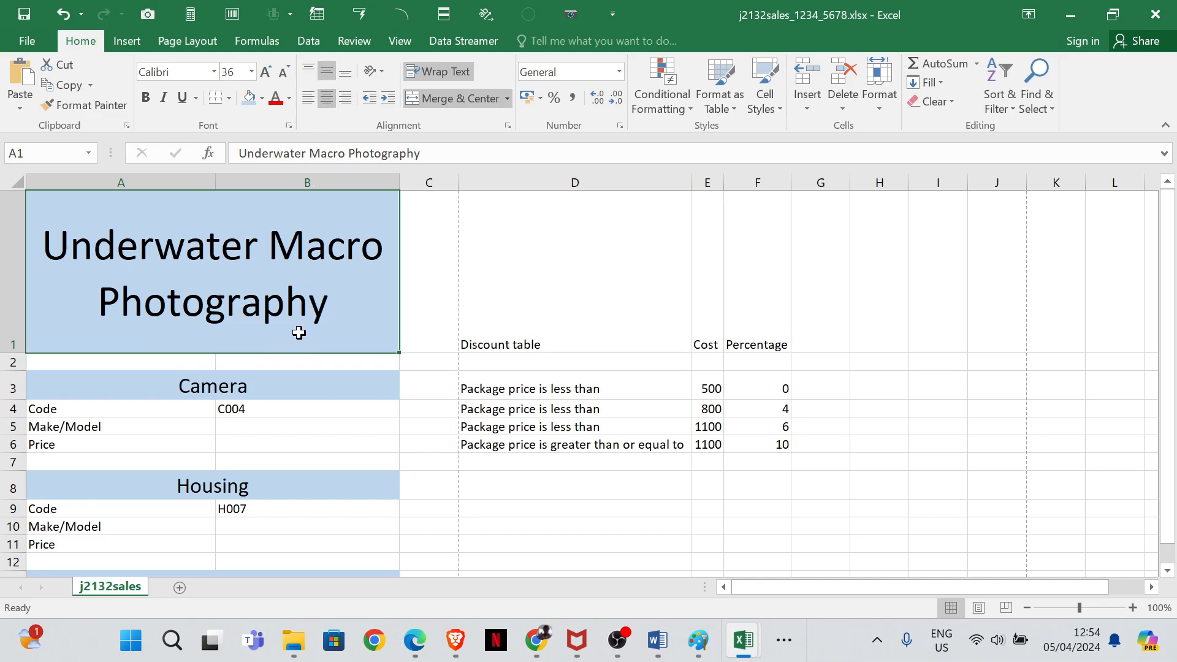
- Reduce the height of row 2 to a narrow gap between the title and the Camera heading, as in the paper's layout
mouse_move(414, 641)
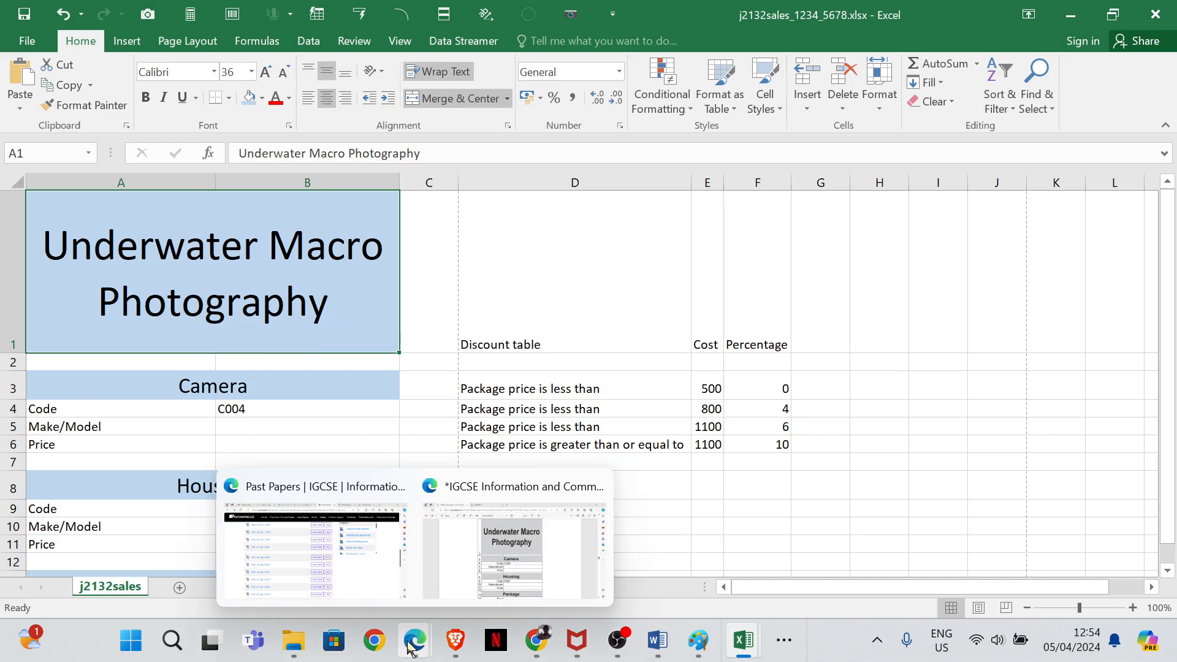
mouse_move(530, 587)
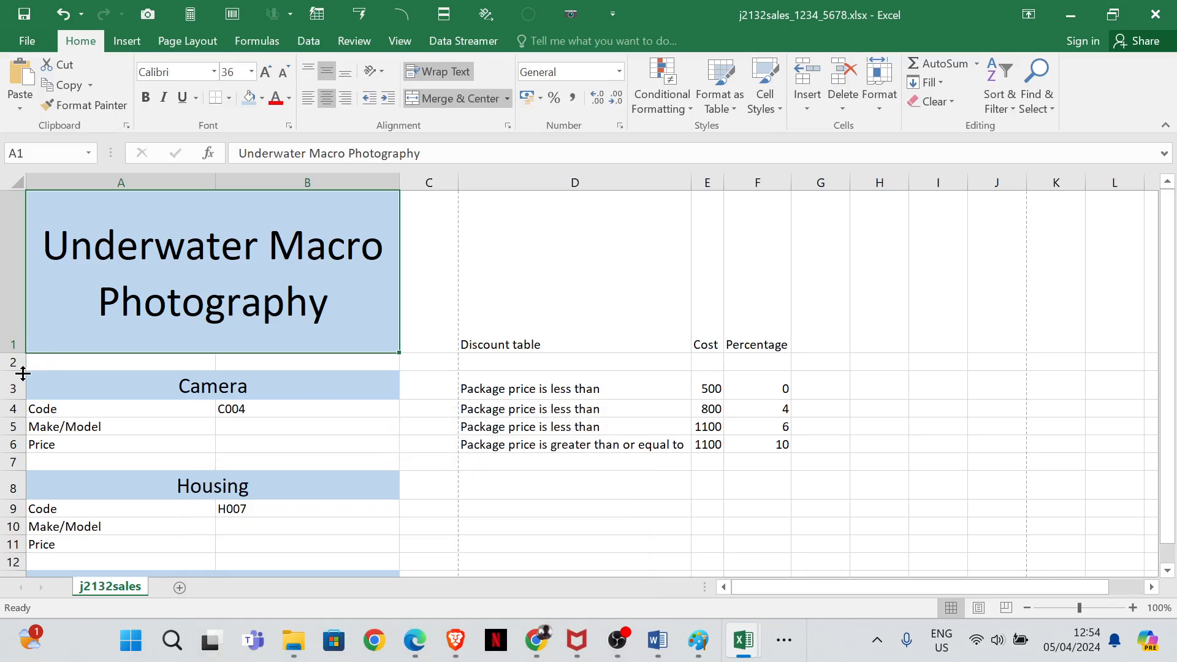
left_click_drag(20, 372, 23, 361)
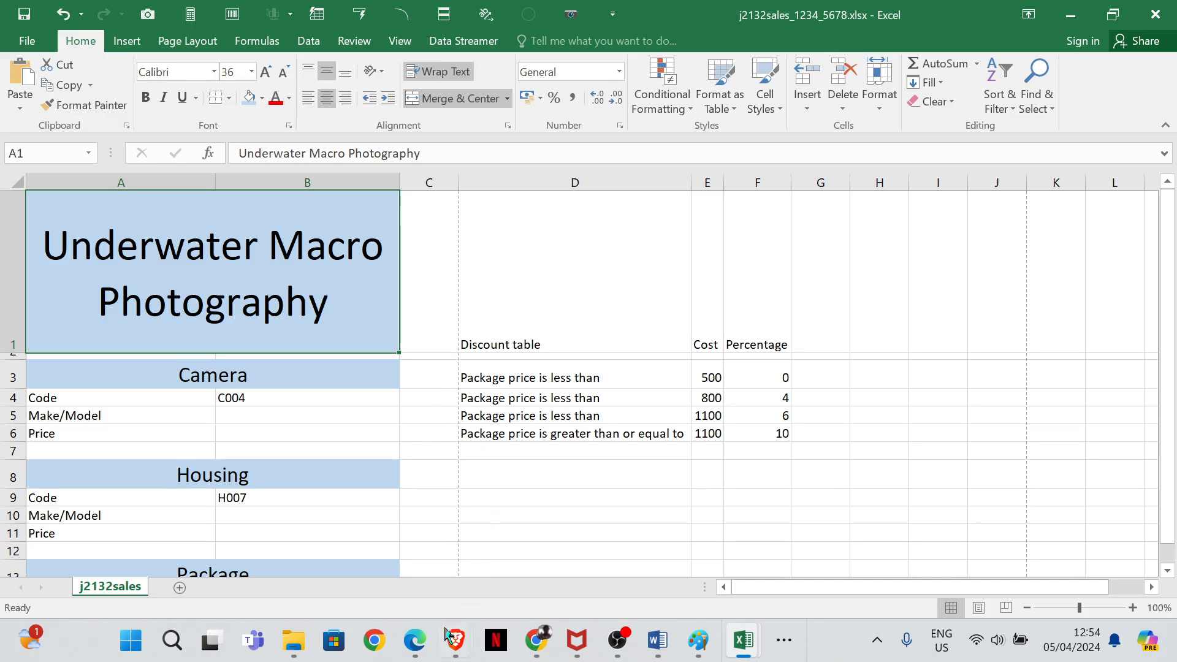
- Check the model layout in Edge, then make the title and the Camera, Housing and Package headings bold
mouse_move(414, 640)
left_click(549, 577)
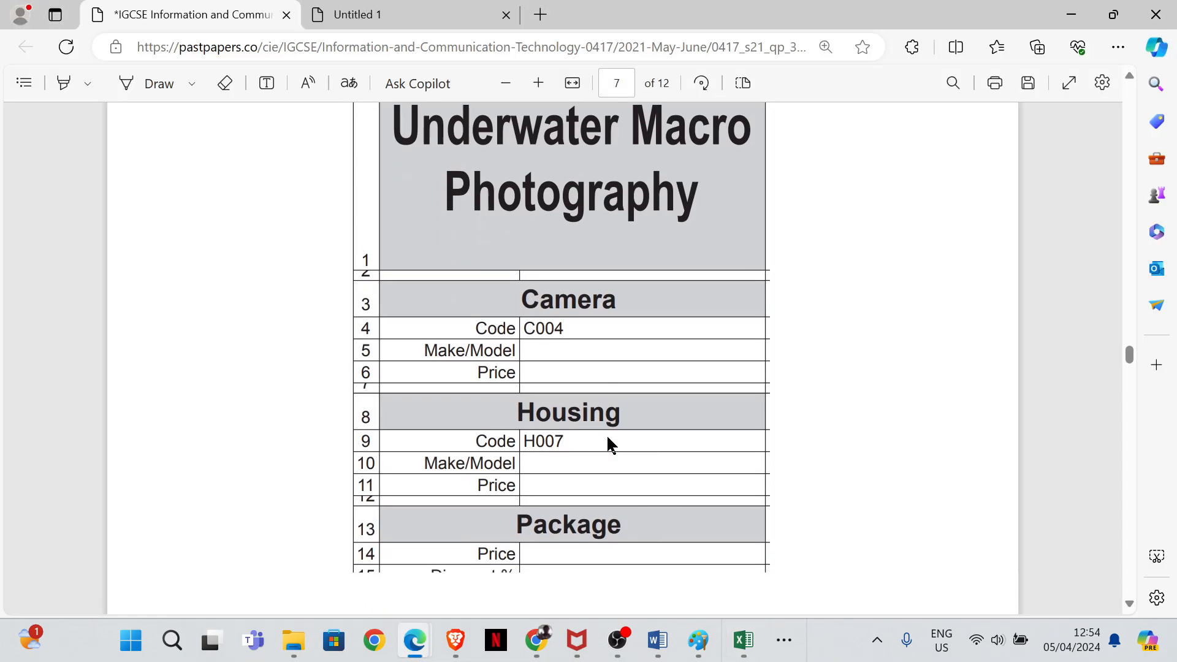
scroll(607, 437, "down", 1)
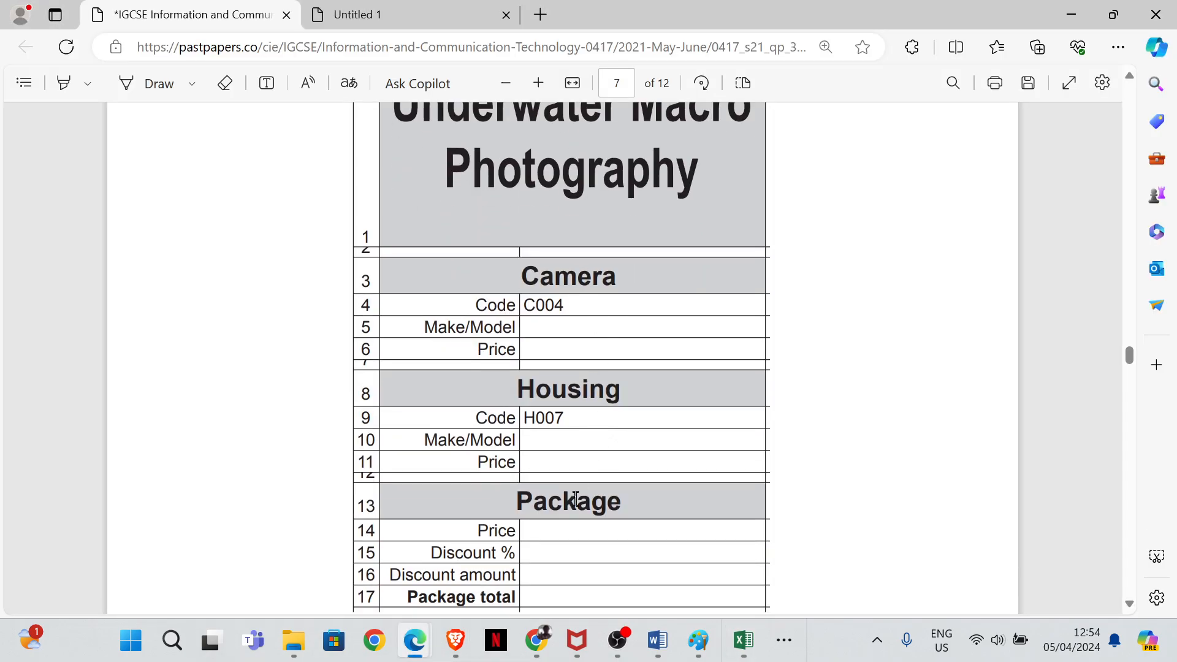
mouse_move(745, 644)
left_click(936, 543)
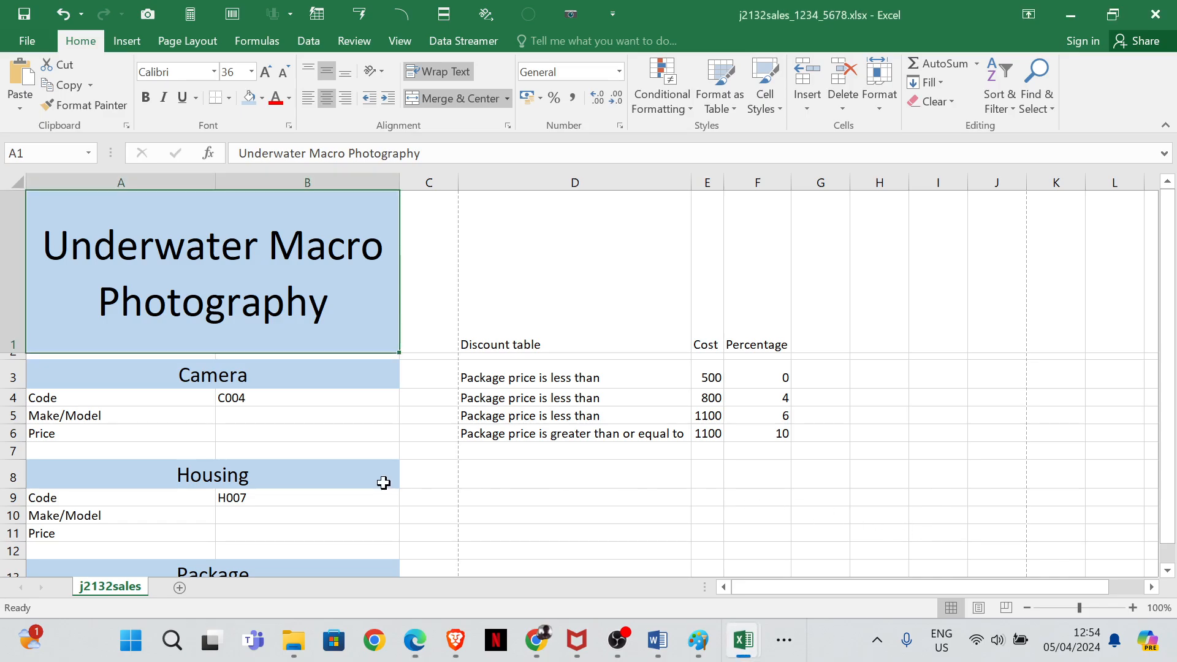
left_click(244, 374, "ctrl")
left_click(263, 475, "ctrl")
left_click(255, 570, "ctrl")
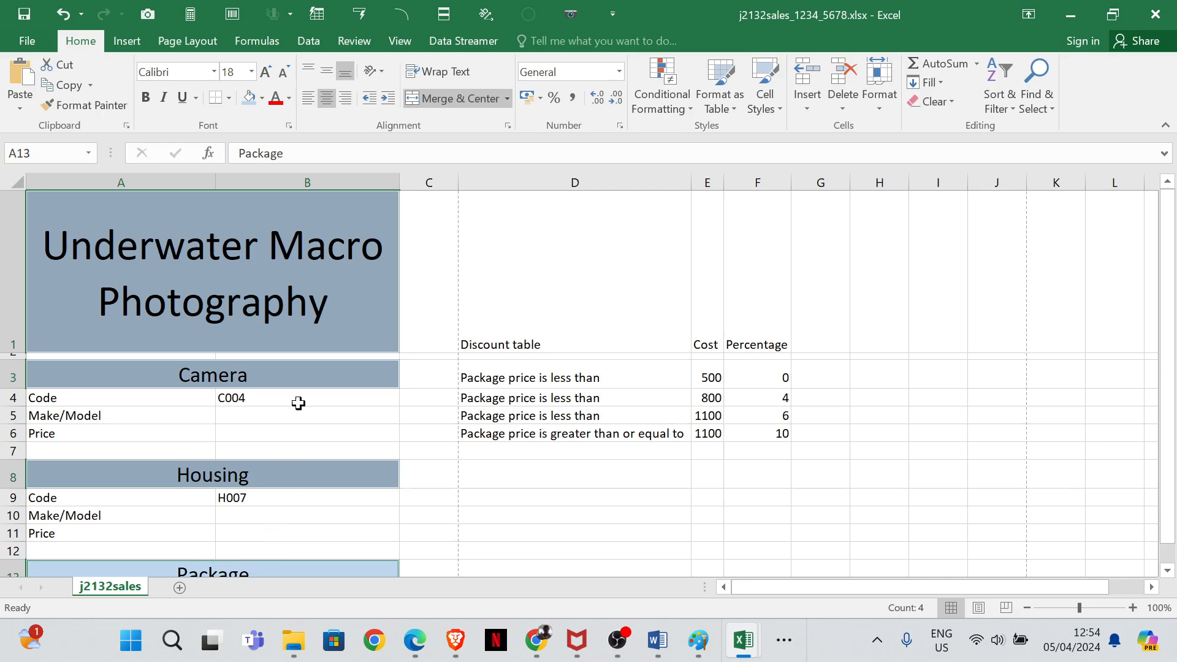
left_click(146, 97)
scroll(276, 305, "down", 1)
scroll(315, 373, "up", 1)
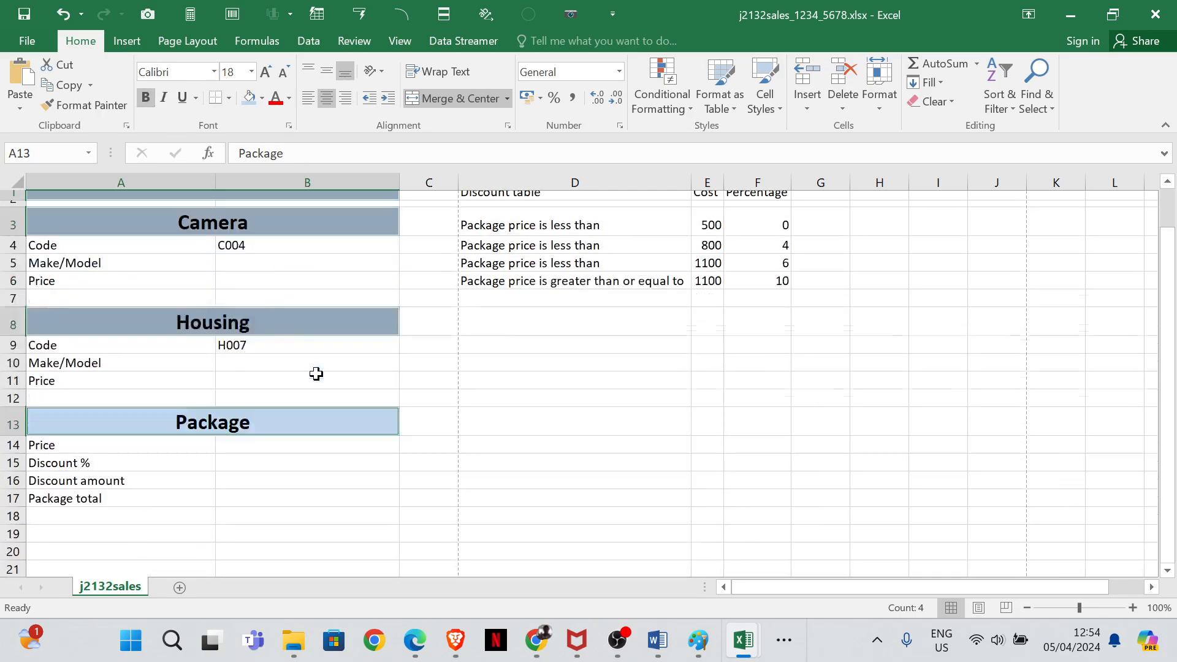
left_click(353, 432)
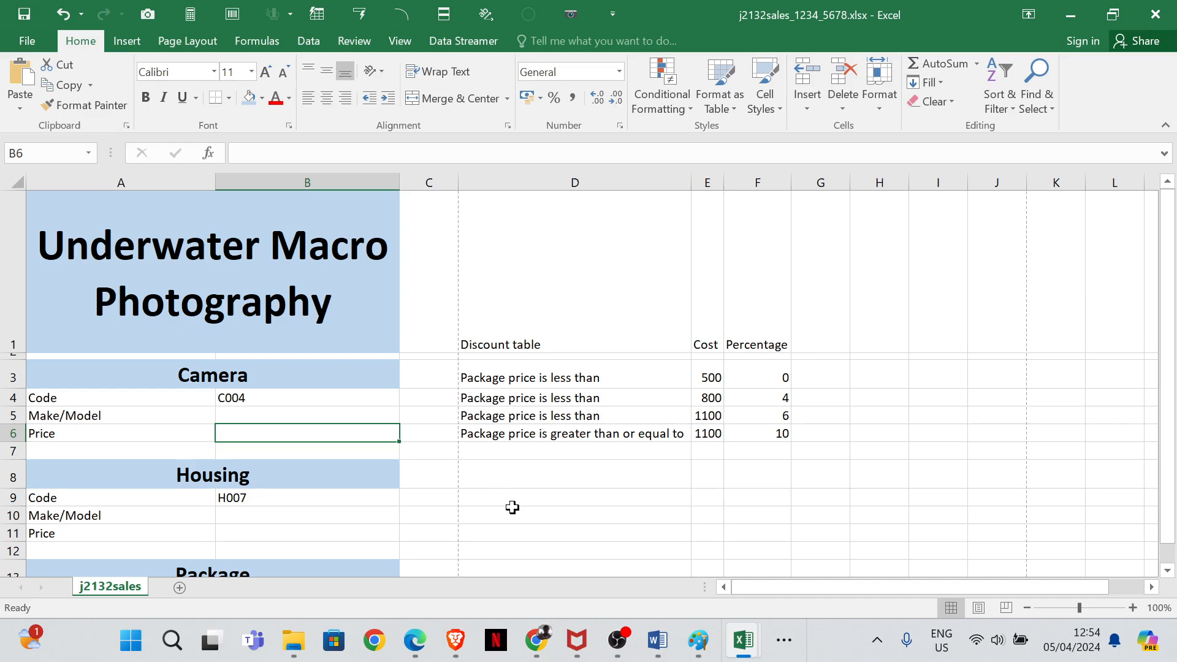
- Right-align the Camera section's labels in A4:A6 to match the exam paper's layout
mouse_move(415, 640)
mouse_move(514, 575)
left_click_drag(131, 399, 145, 432)
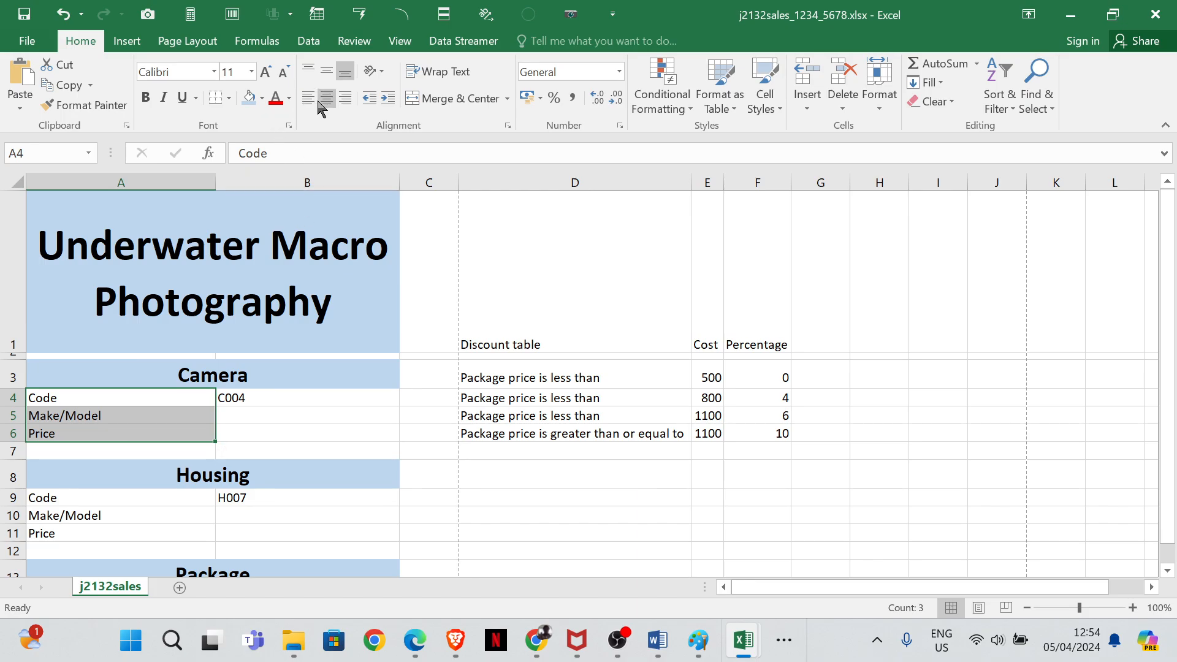
left_click(346, 98)
- Right-align the Housing labels in A9:A11 and the Package labels in A14:A17
scroll(268, 374, "down", 1)
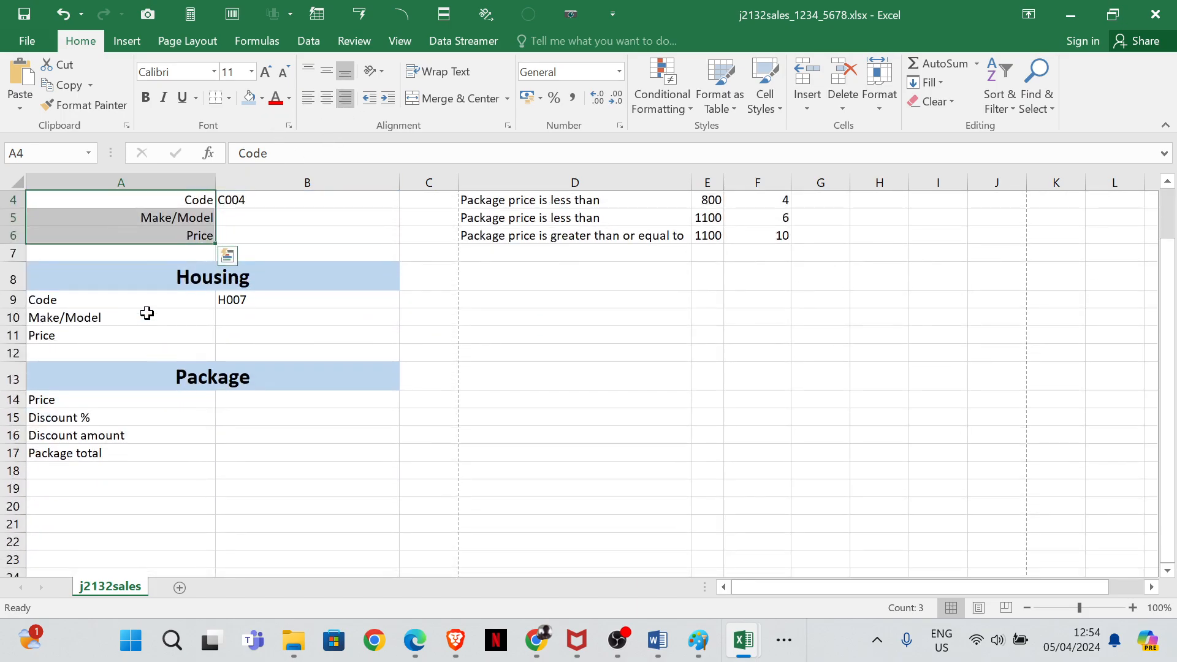
left_click_drag(147, 300, 161, 338)
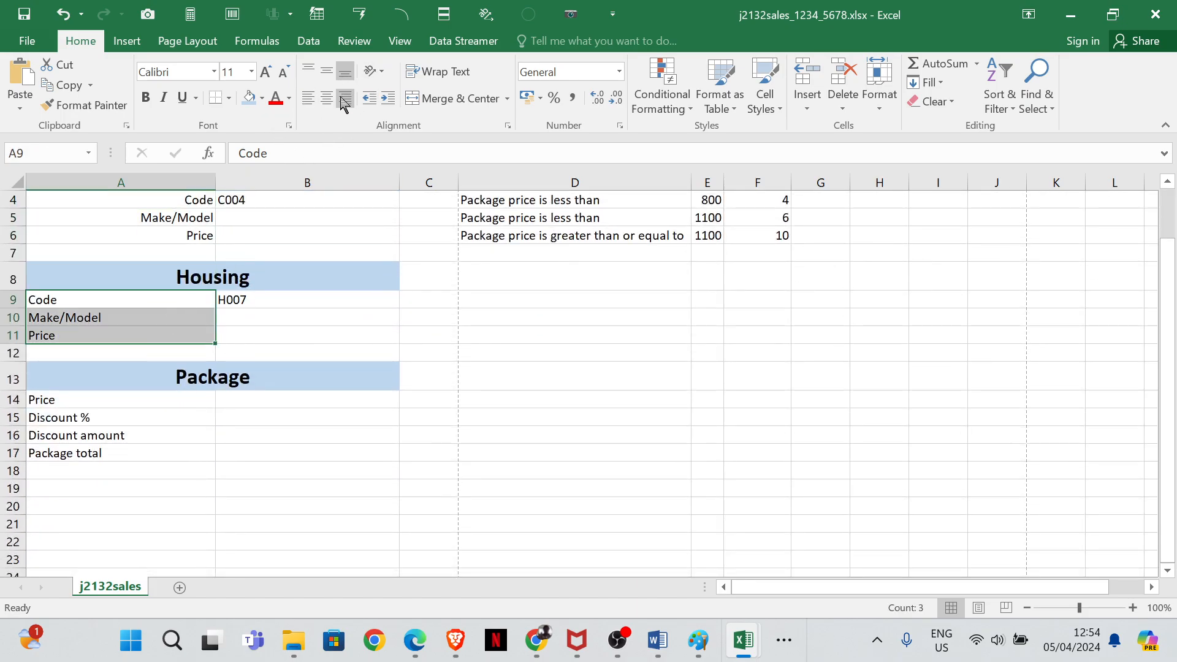
left_click(345, 98)
left_click_drag(151, 400, 163, 454)
left_click(345, 99)
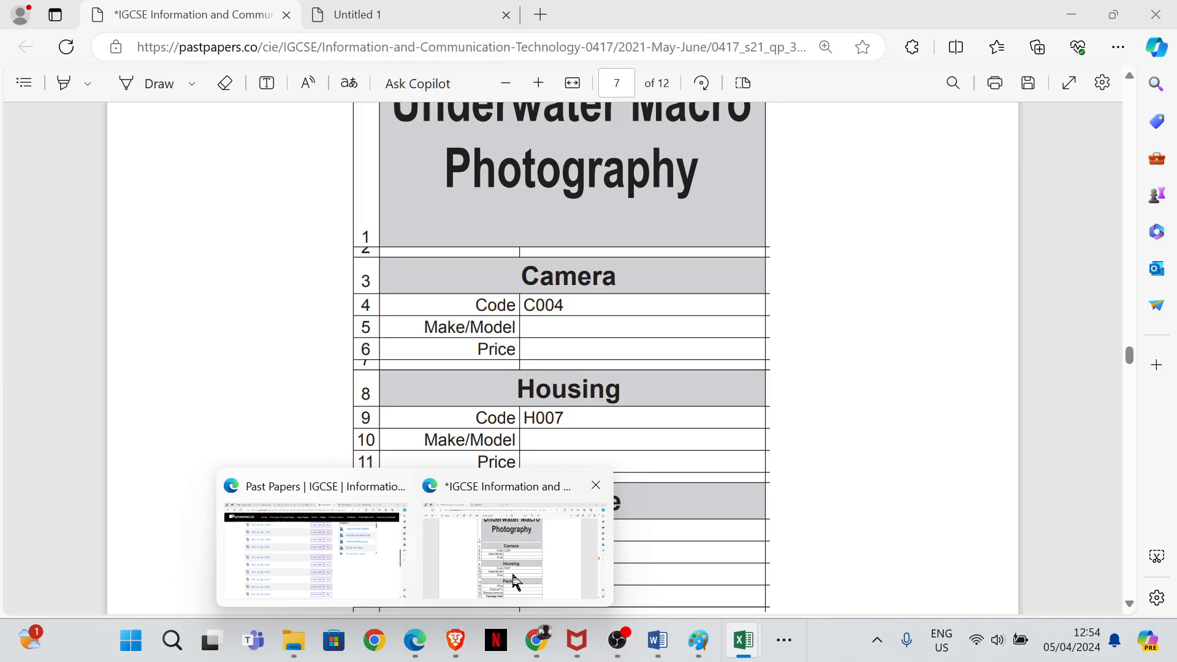
- Compare the sheet with the exam paper's layout in Edge, then reduce row 7 in Excel to a narrow gap above the Housing heading
left_click(563, 542)
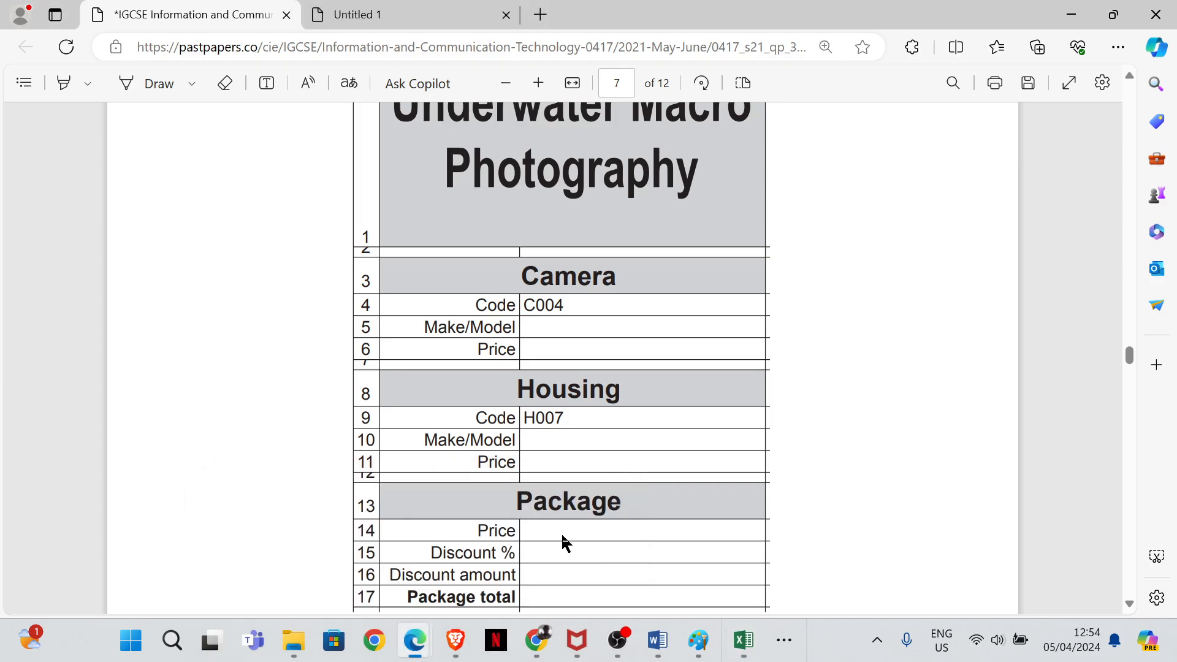
scroll(565, 543, "down", 2)
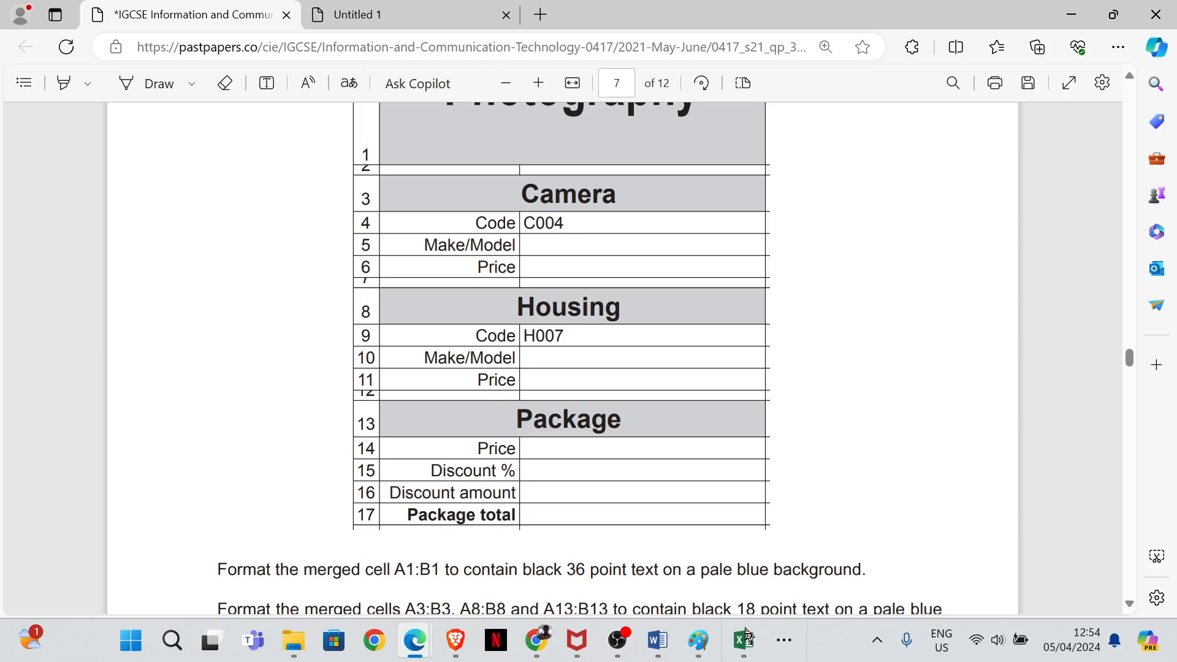
mouse_move(747, 635)
left_click(910, 561)
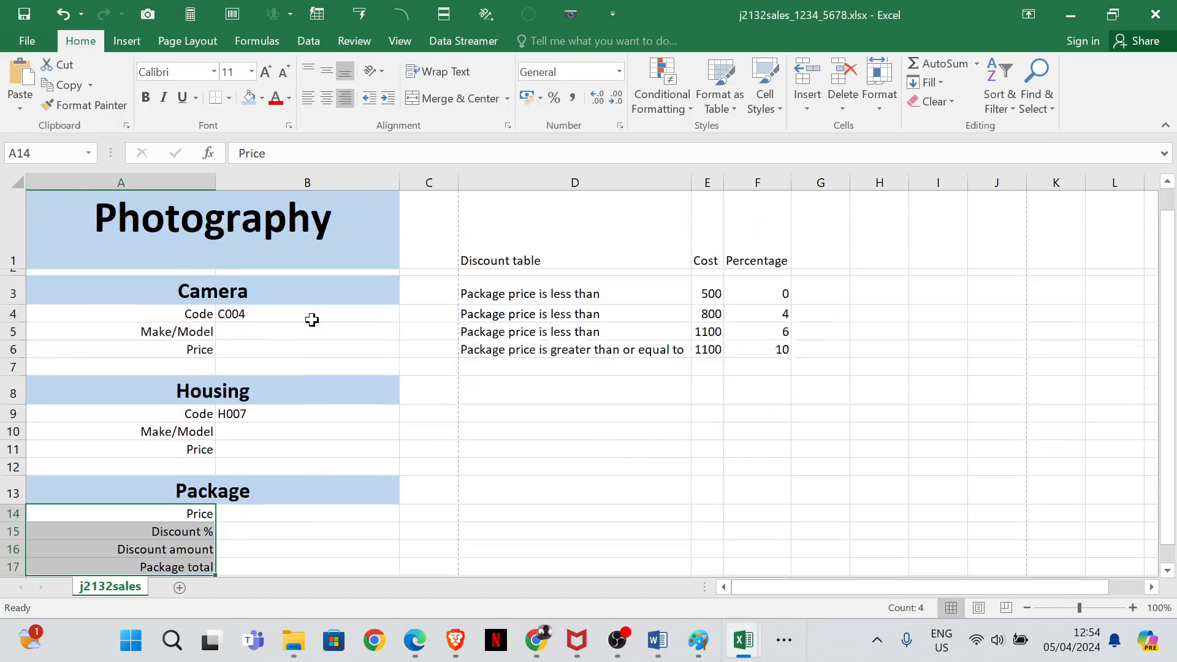
scroll(263, 339, "down", 1)
scroll(263, 339, "up", 2)
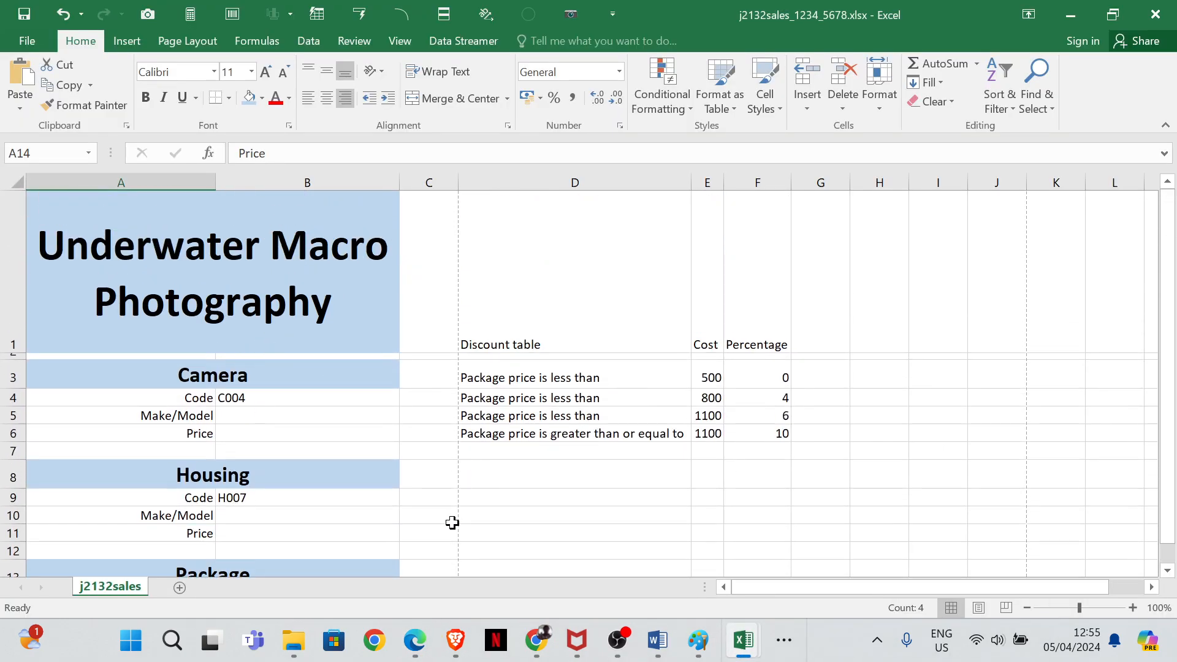
mouse_move(415, 640)
left_click(485, 509)
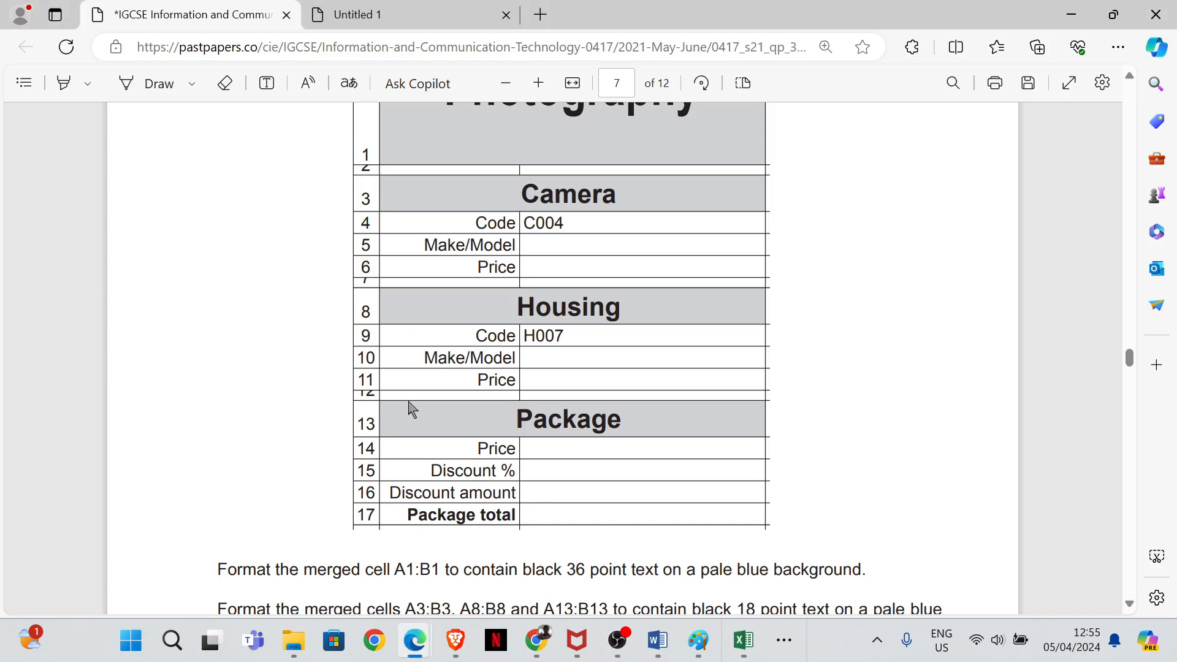
mouse_move(745, 638)
left_click(935, 546)
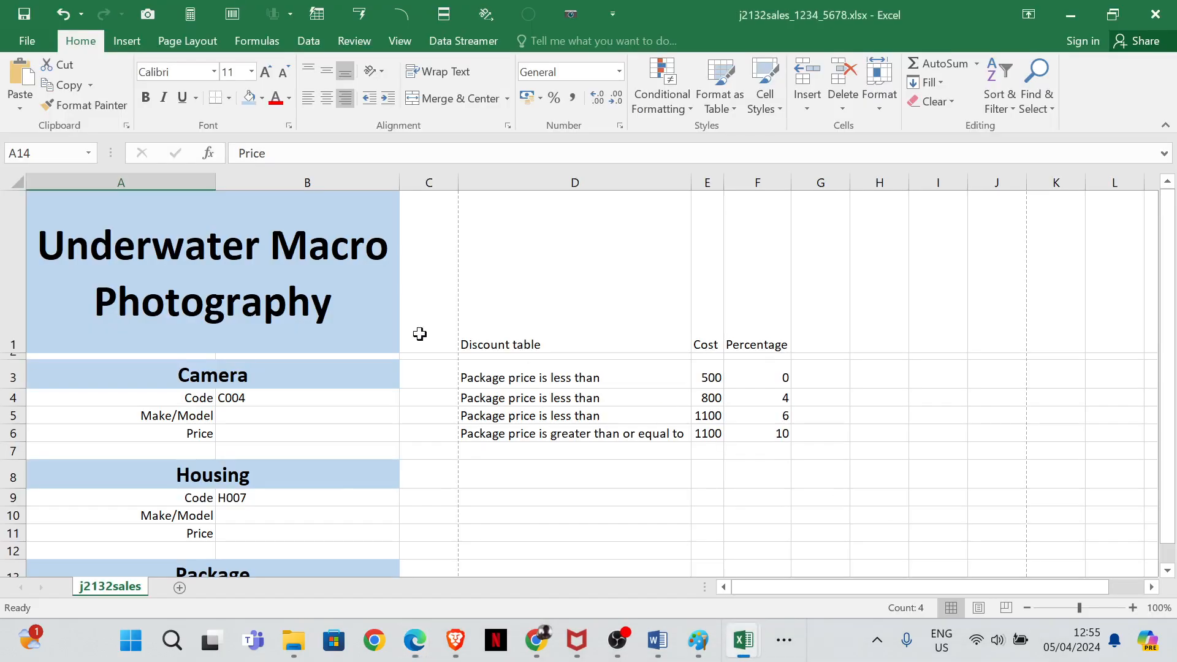
left_click_drag(22, 456, 16, 451)
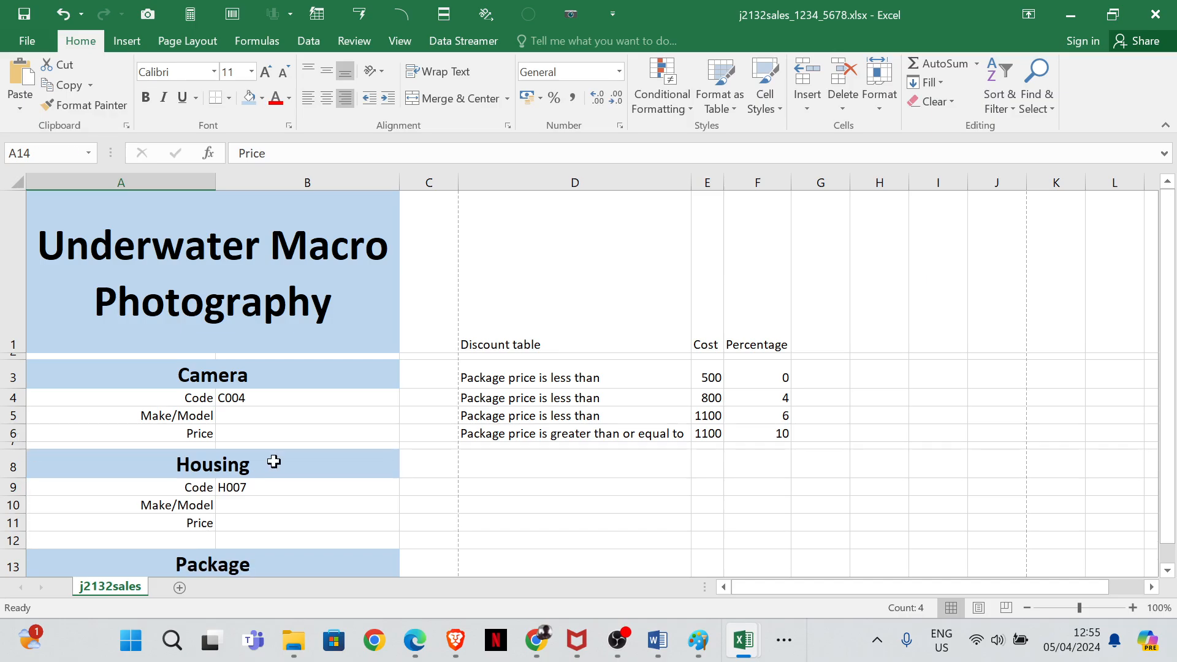
- Reduce the height of row 12 to a narrow gap above the Package heading
scroll(276, 448, "down", 2)
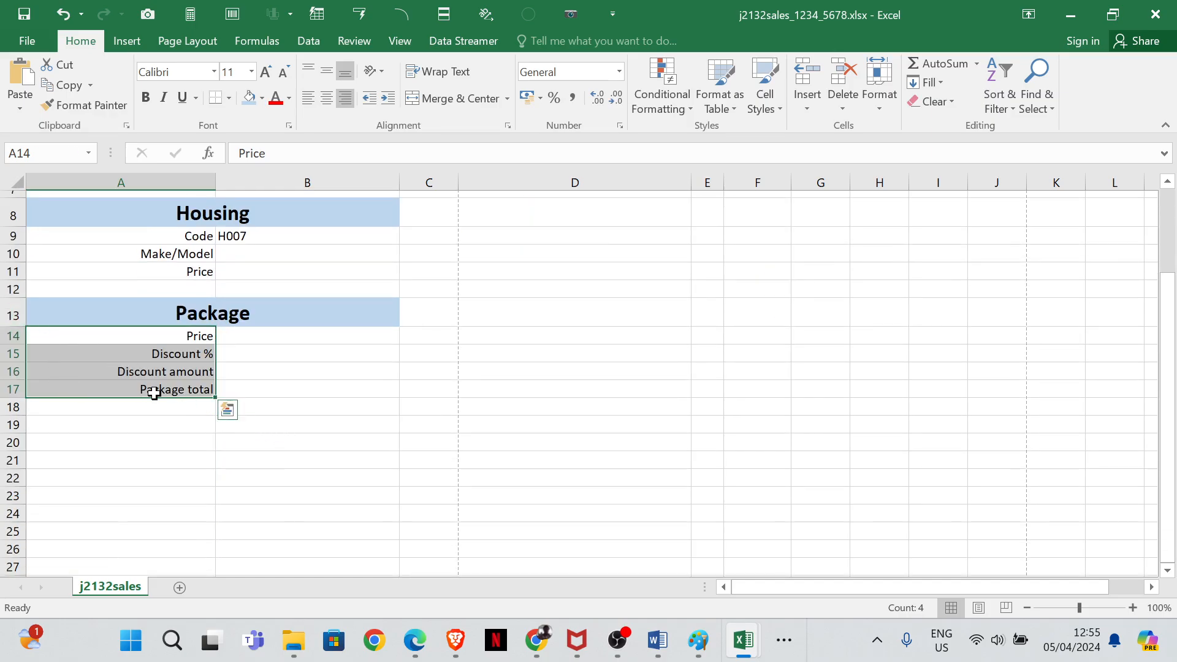
left_click(158, 371)
left_click_drag(24, 296, 24, 288)
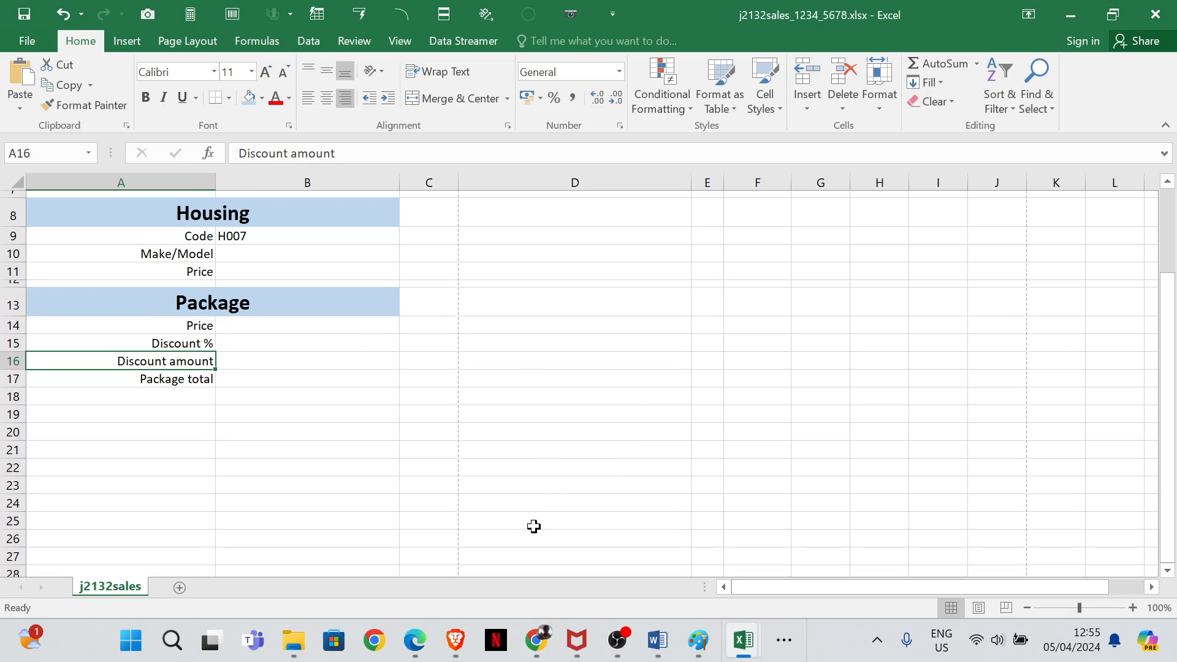
- Check the Package section in the exam paper in Edge, then make the Package total label in A17 bold in Excel
mouse_move(415, 640)
left_click(508, 561)
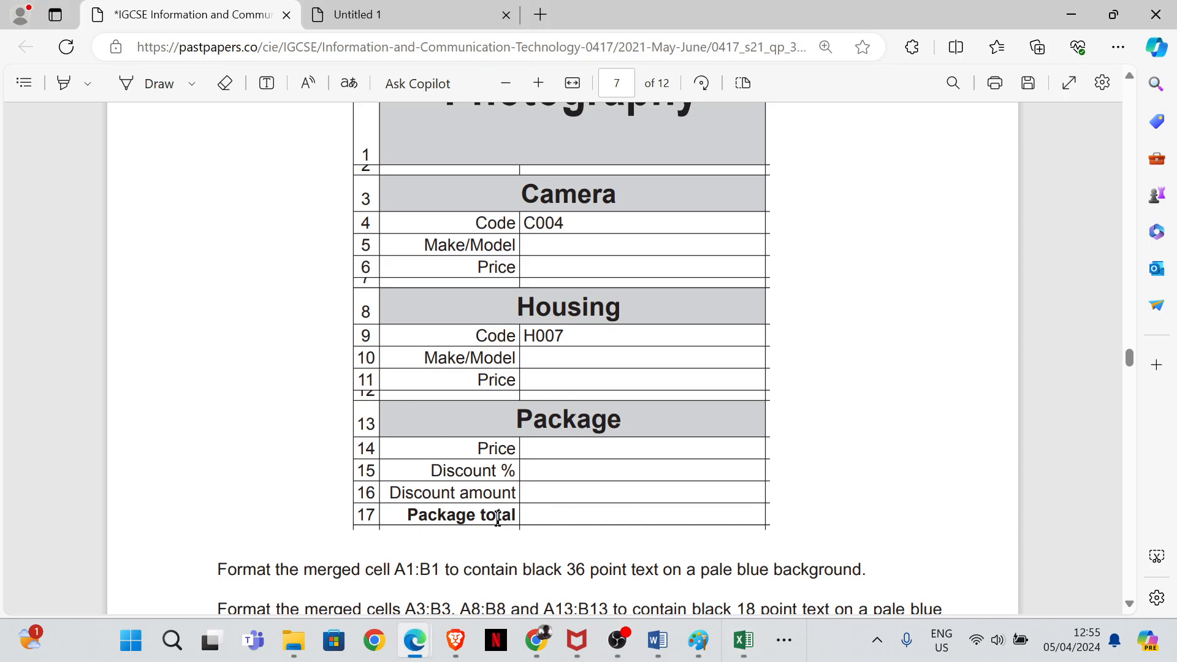
mouse_move(743, 640)
left_click(883, 582)
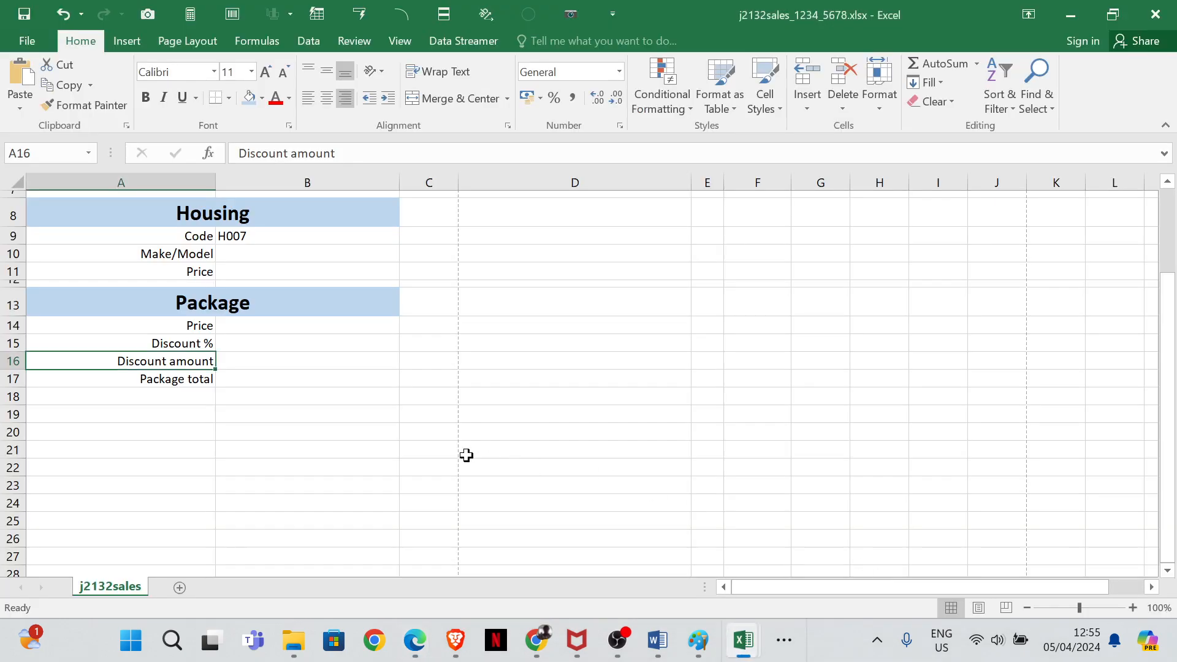
left_click(165, 381)
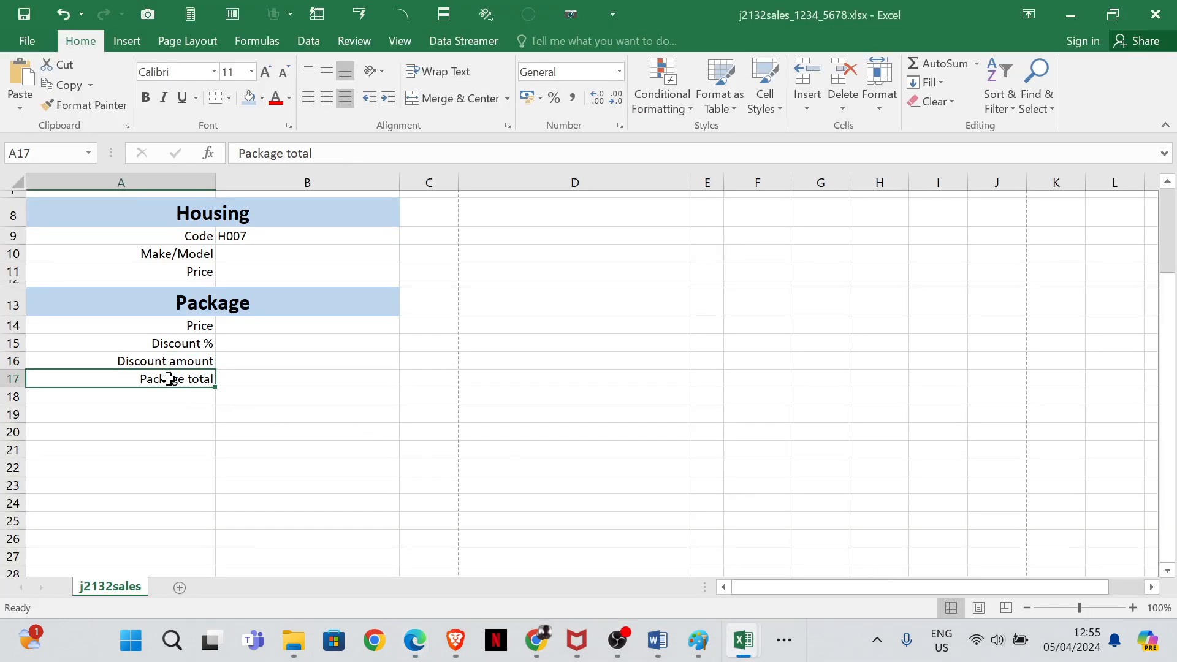
left_click(141, 100)
- Switch to the exam paper in Edge and draw a tick beside the completed question 10 formatting instructions
mouse_move(415, 640)
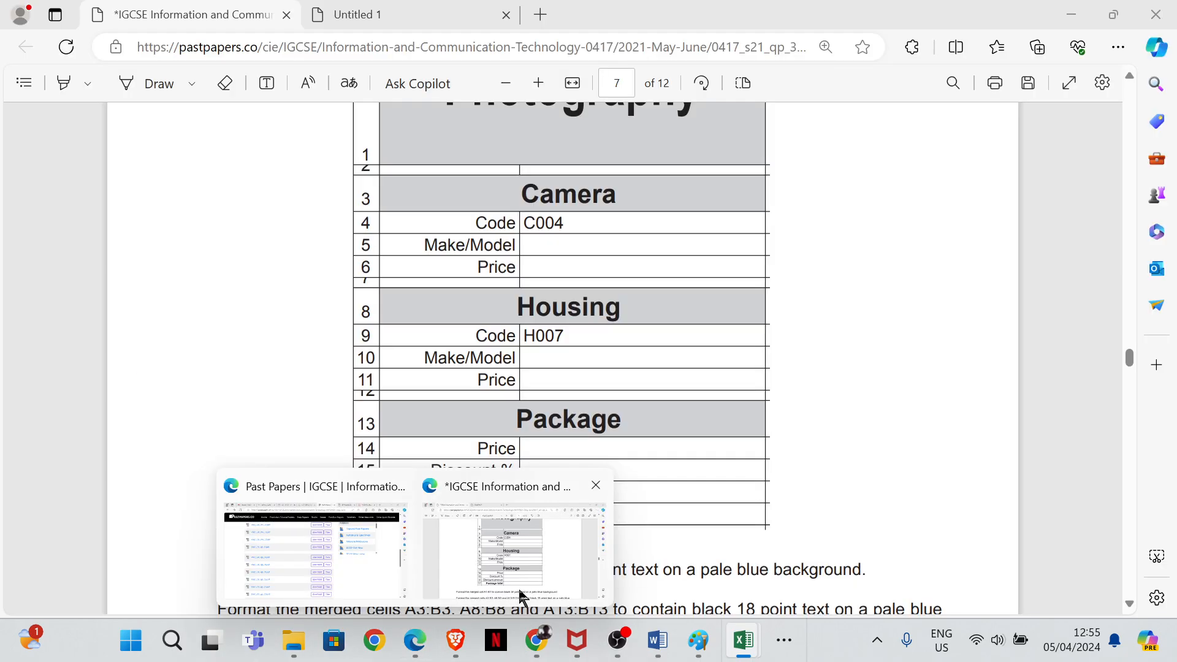
left_click(517, 586)
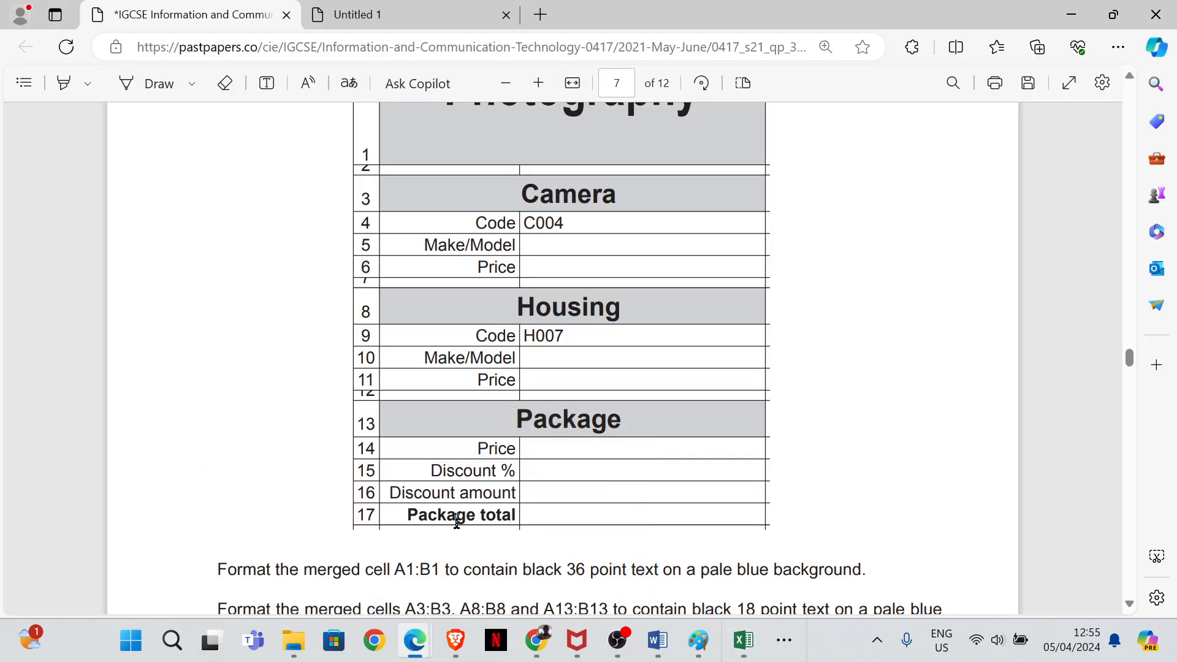
scroll(622, 420, "down", 1)
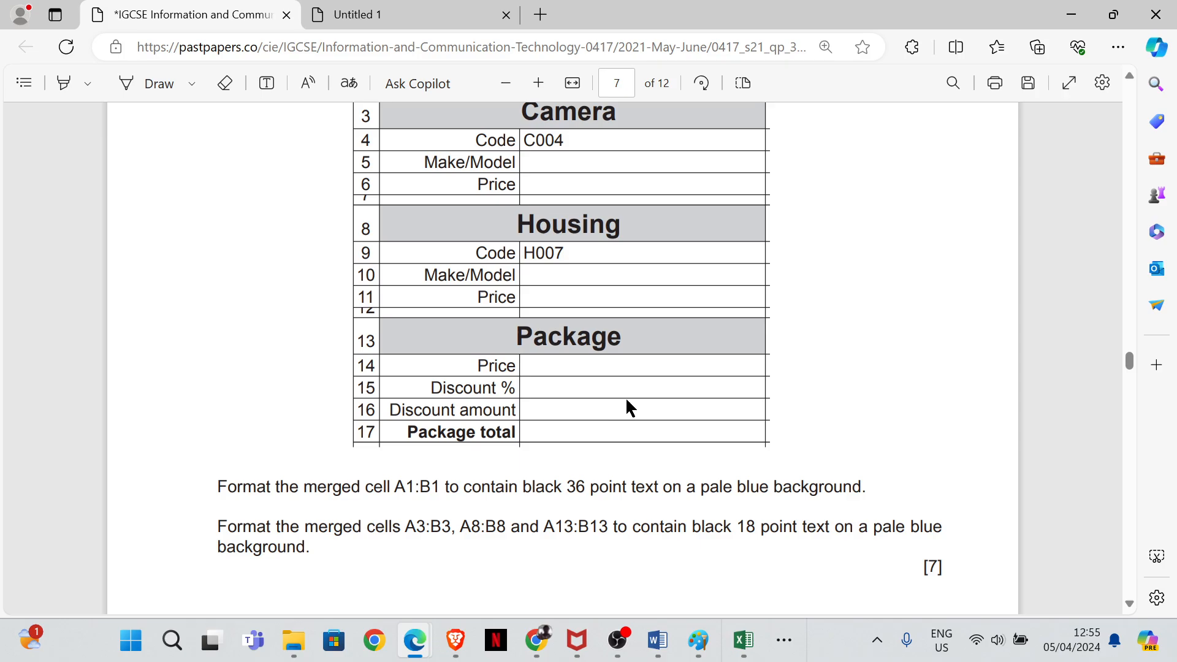
scroll(627, 405, "down", 1)
scroll(627, 404, "down", 3)
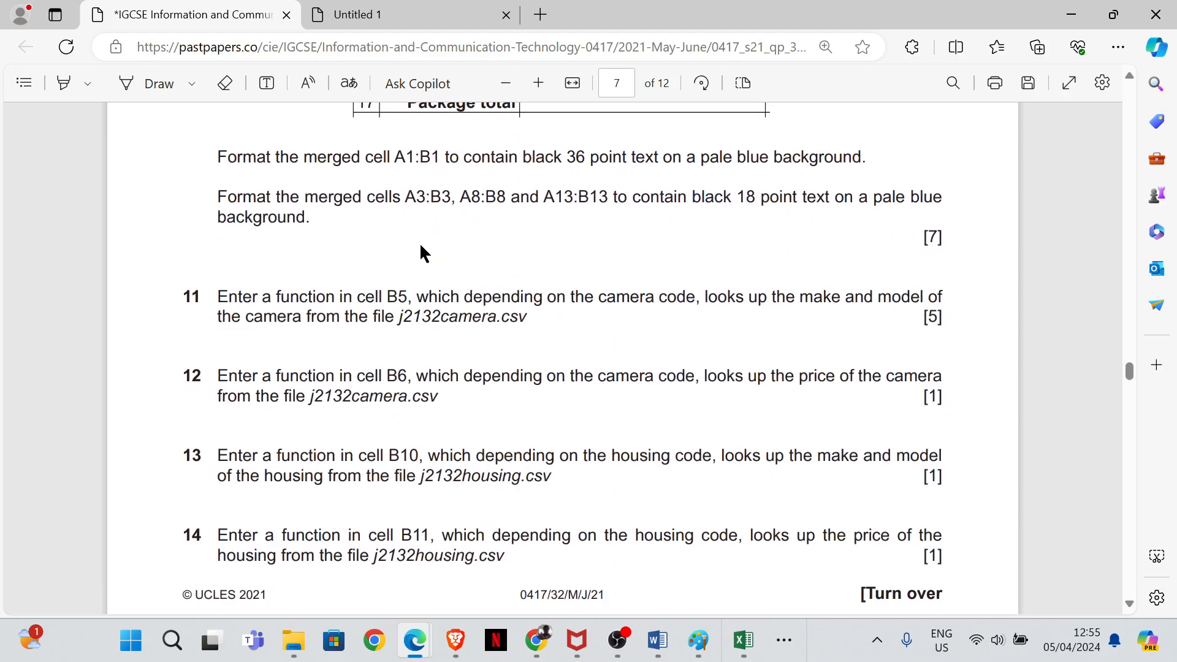
left_click(126, 83)
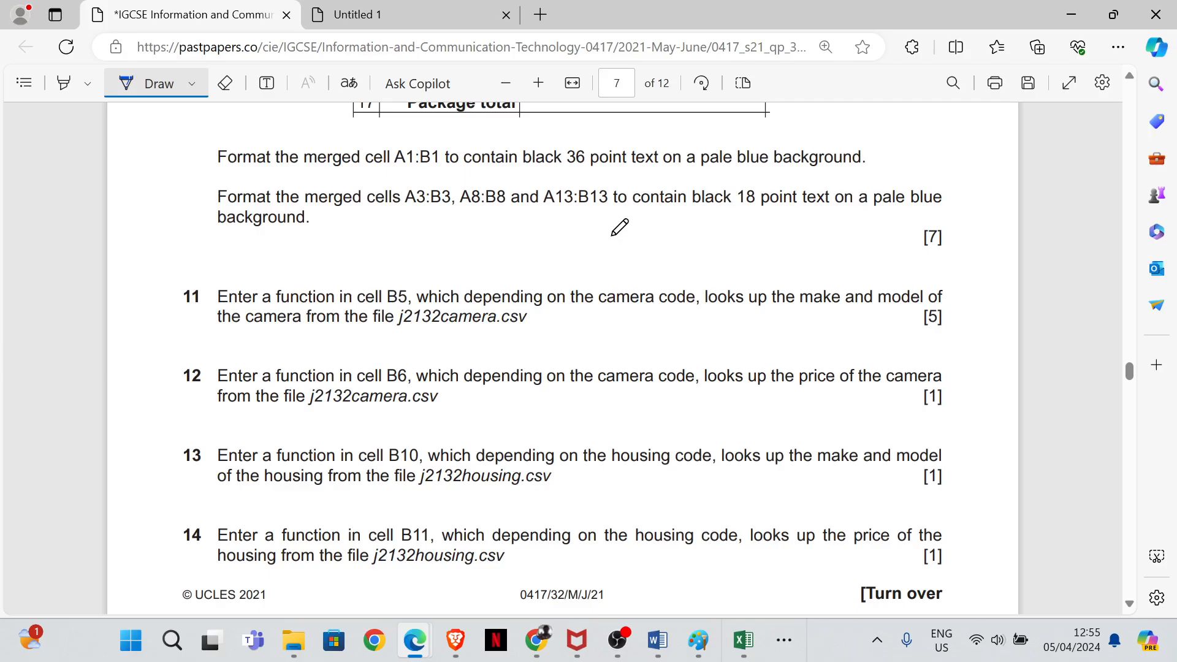
left_click_drag(612, 236, 795, 180)
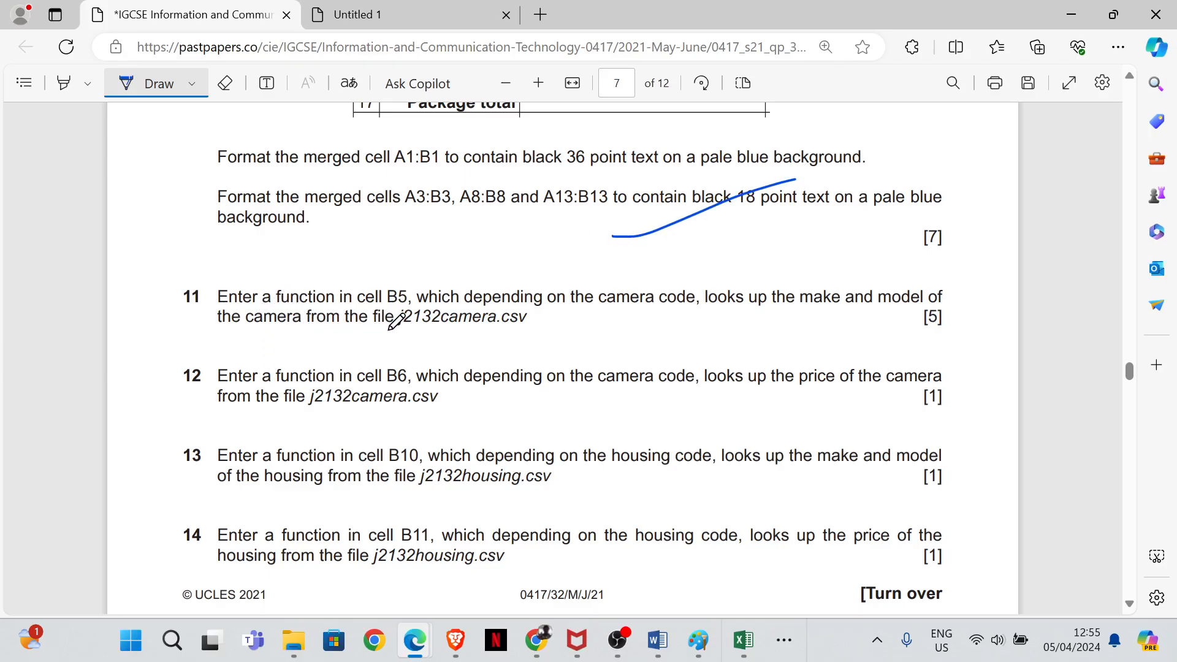
- Locate cell B5 in the sales workbook, then underline "camera code" and the "camera" part of the file name in question 11 of the paper
mouse_move(743, 641)
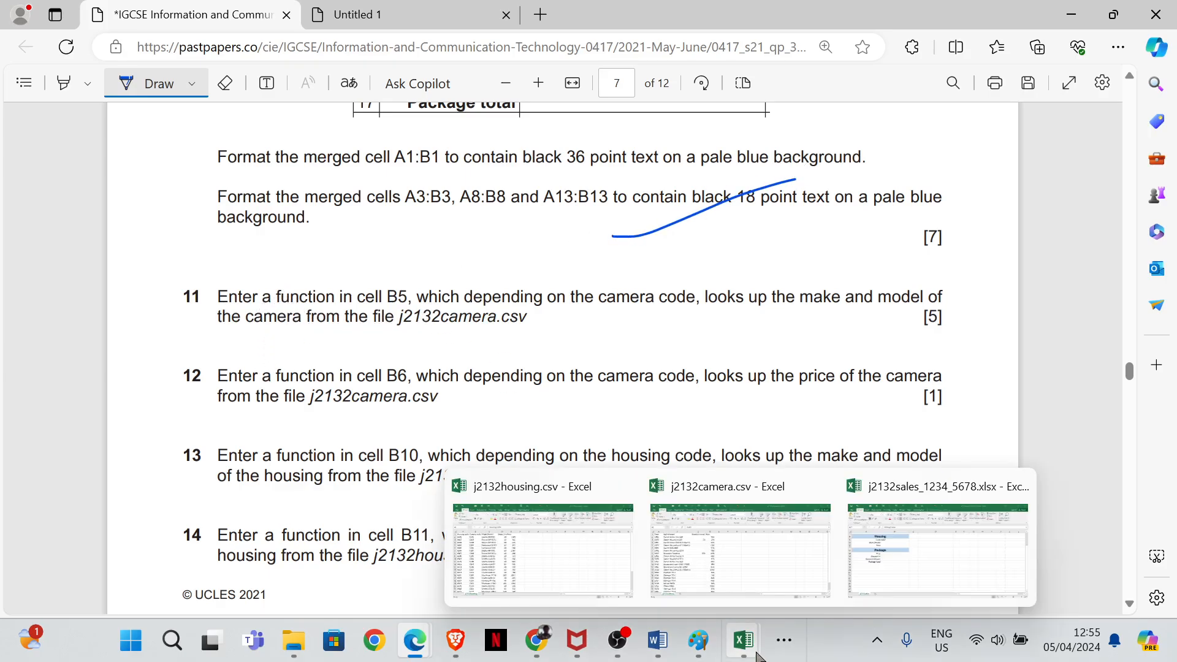
left_click(881, 558)
scroll(264, 349, "up", 3)
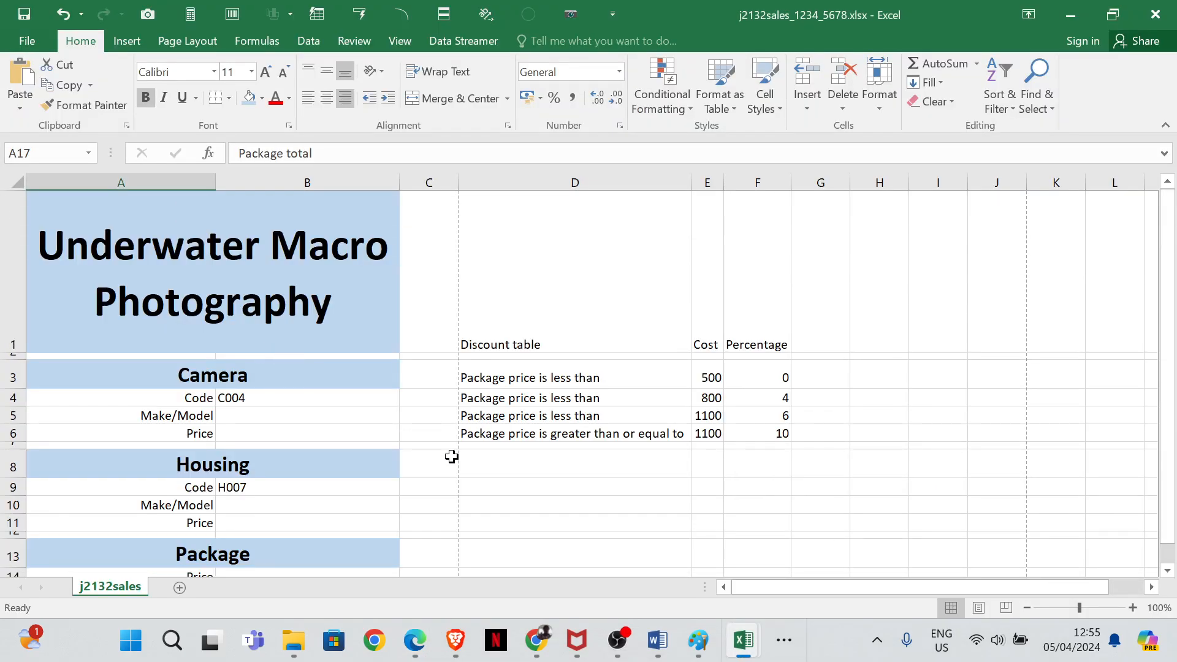
left_click(250, 418)
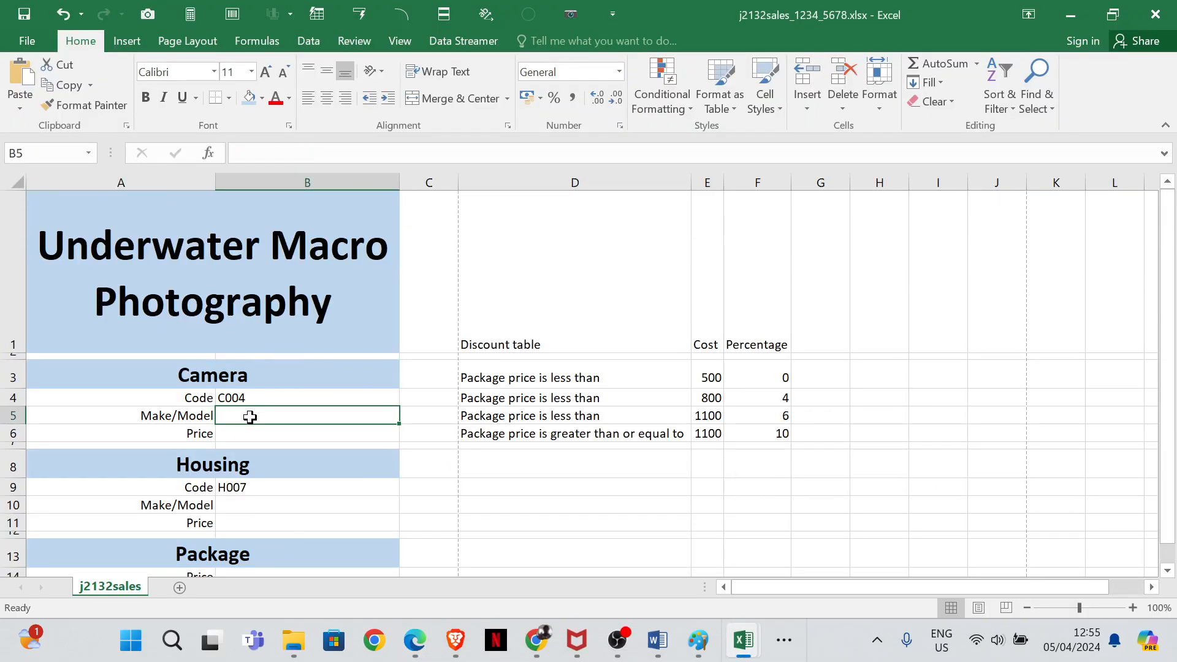
mouse_move(415, 641)
left_click(490, 567)
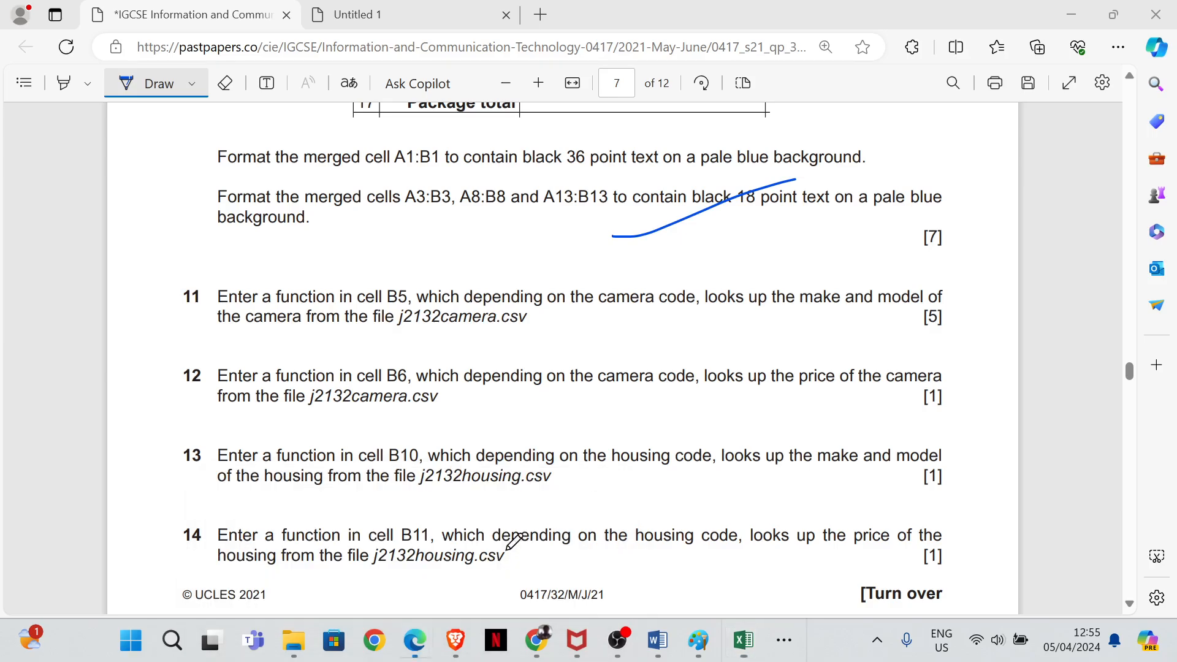
left_click_drag(601, 315, 694, 315)
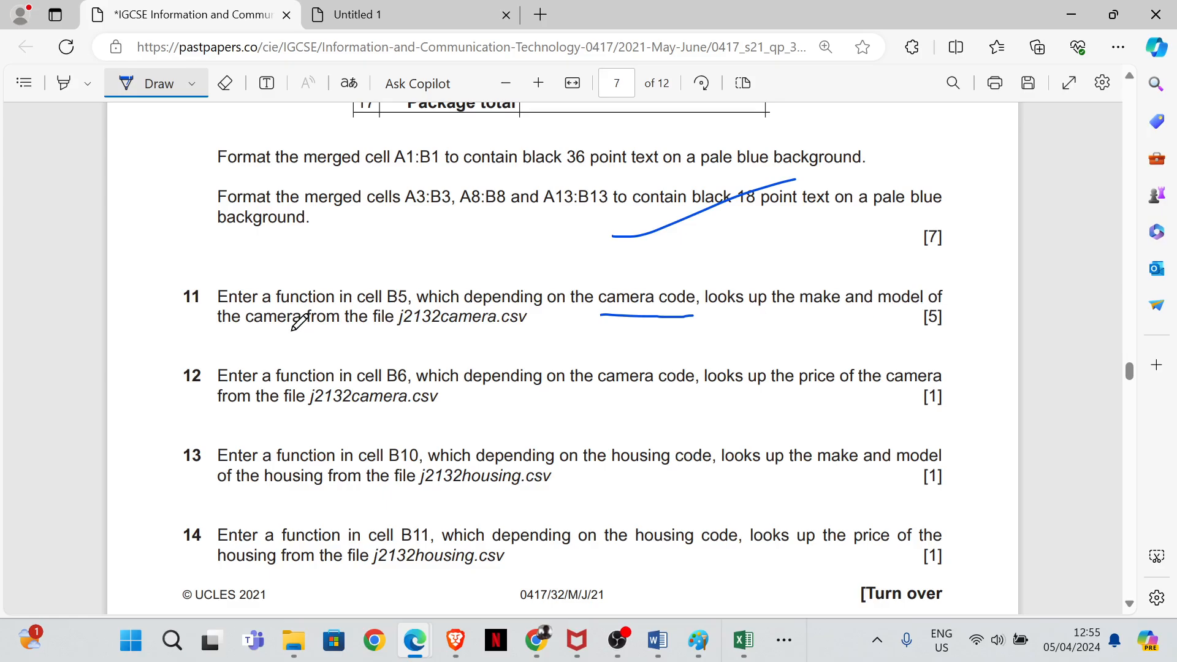
left_click_drag(441, 334, 504, 334)
- Examine the camera code in B4 of the sales workbook and the Code and Make/model columns in j2132camera.csv
mouse_move(754, 642)
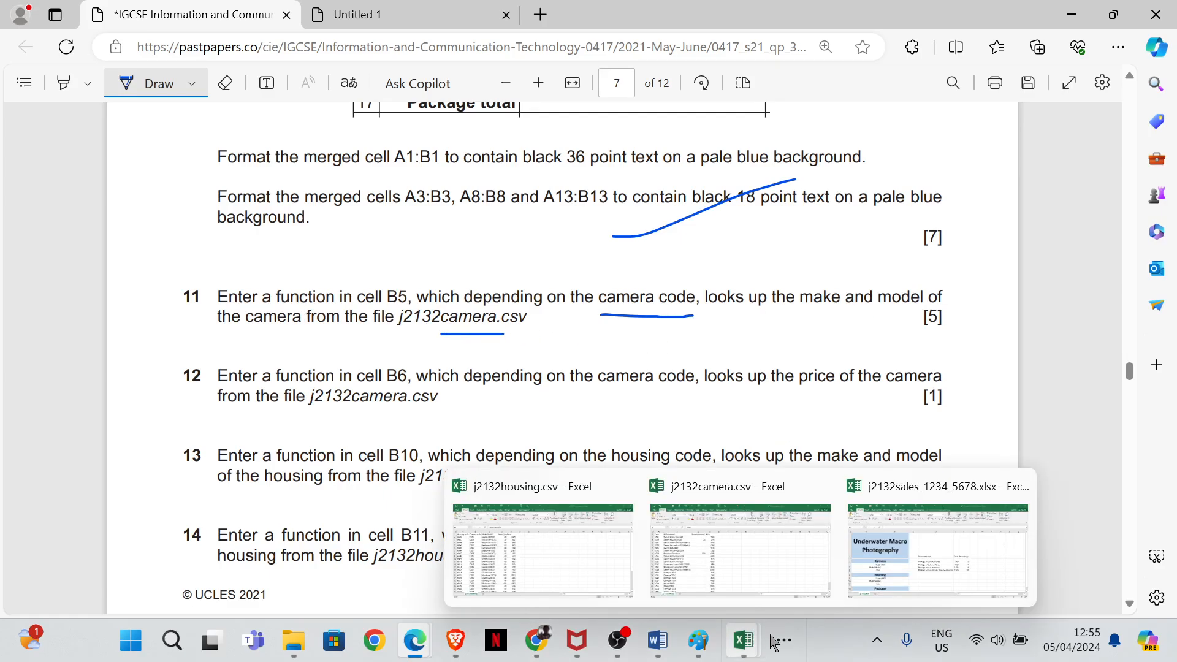
left_click(938, 540)
left_click(290, 398)
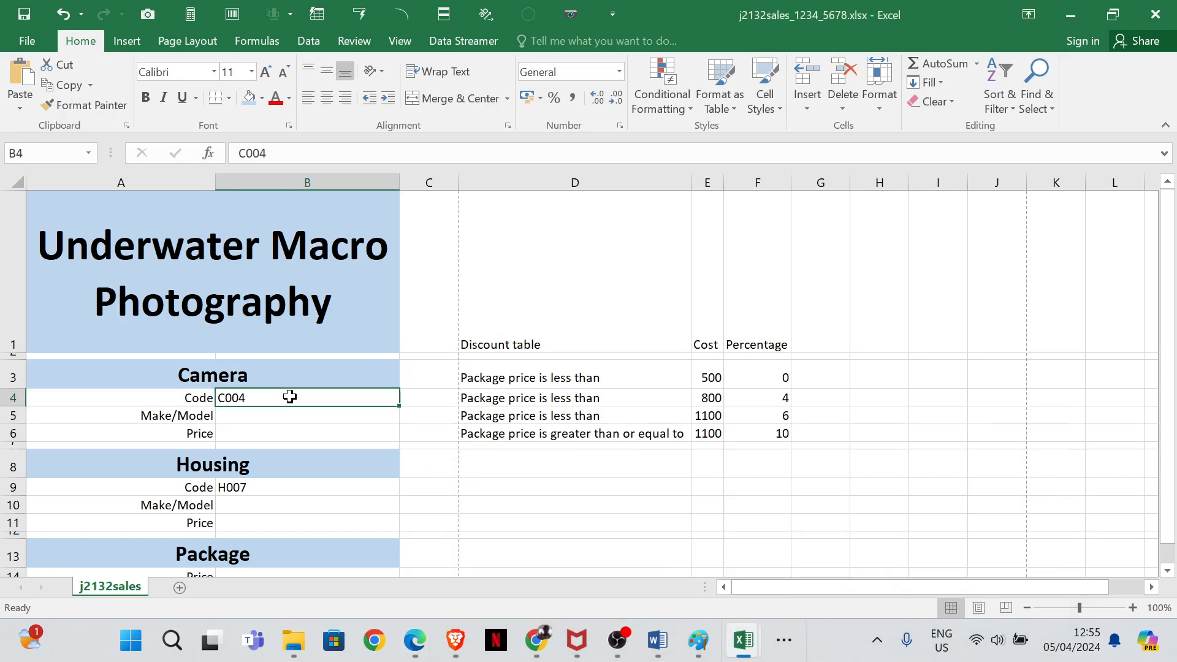
left_click(226, 421)
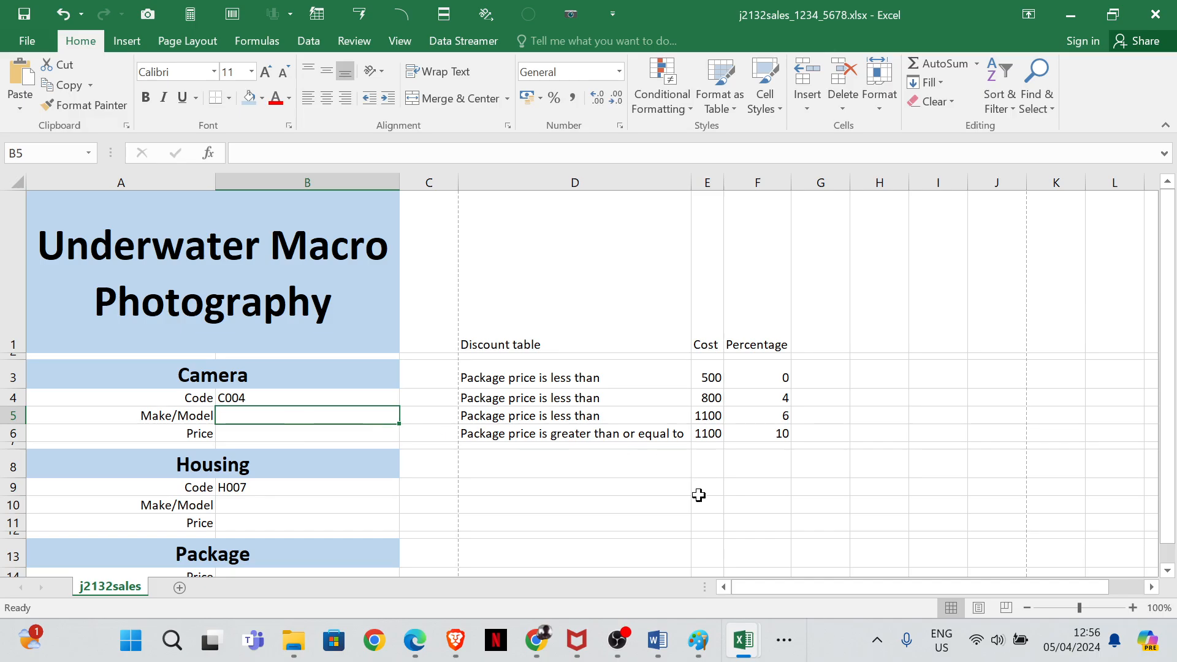
mouse_move(744, 654)
left_click(740, 590)
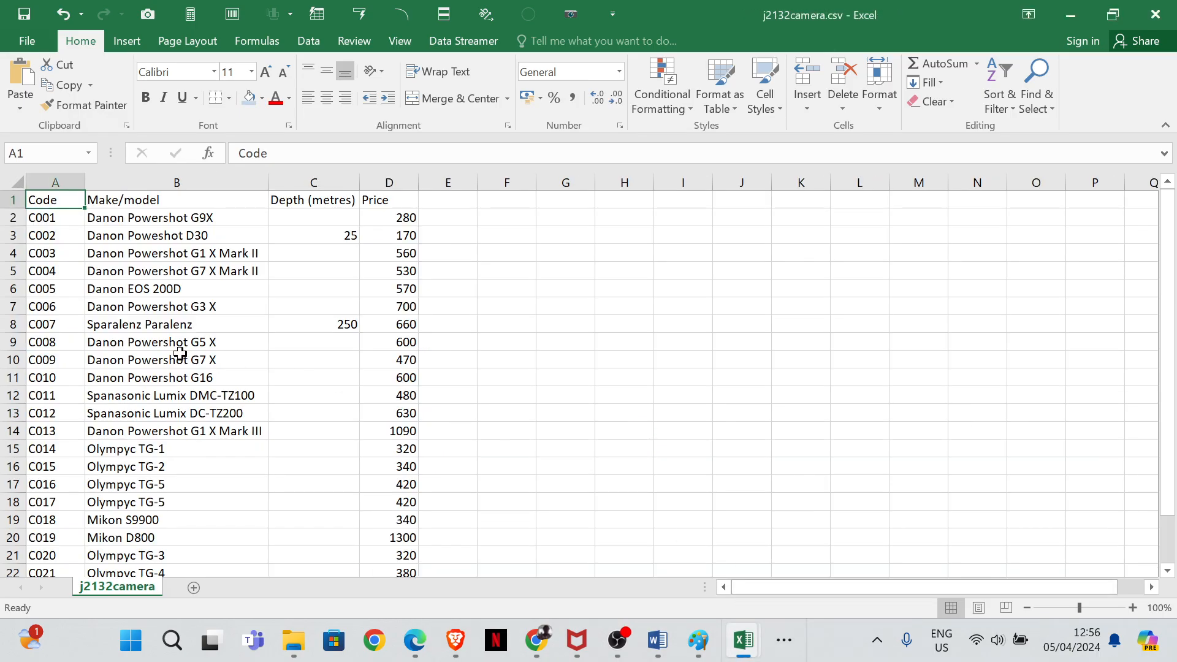
left_click(54, 182)
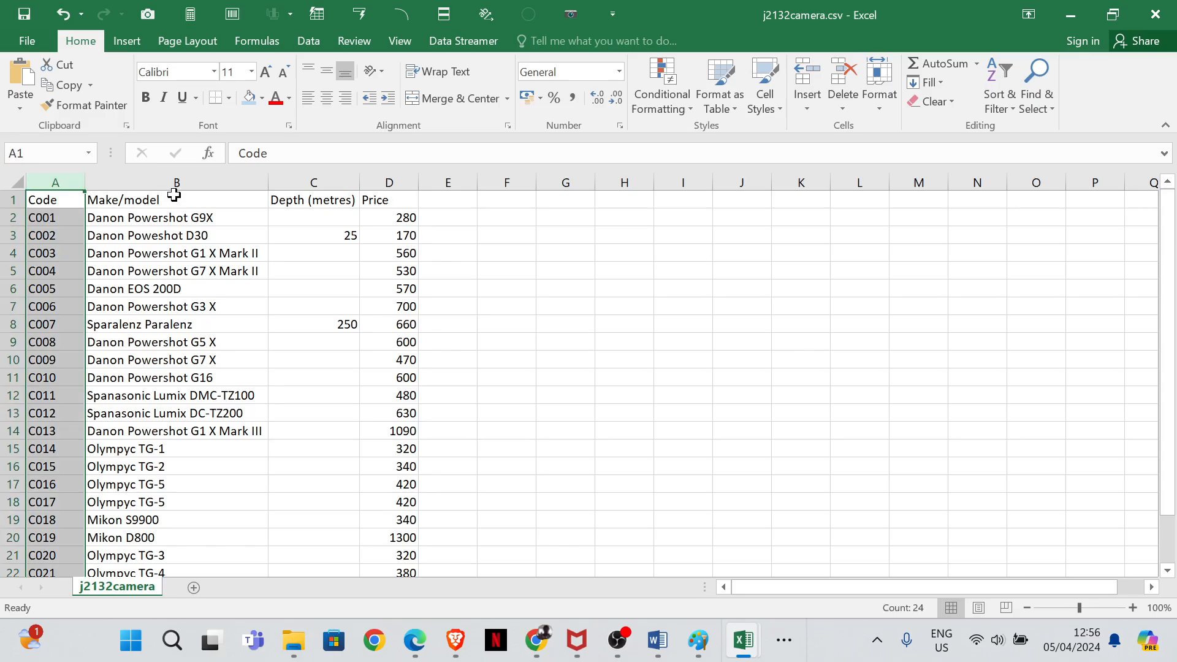
left_click(177, 181)
left_click(160, 271)
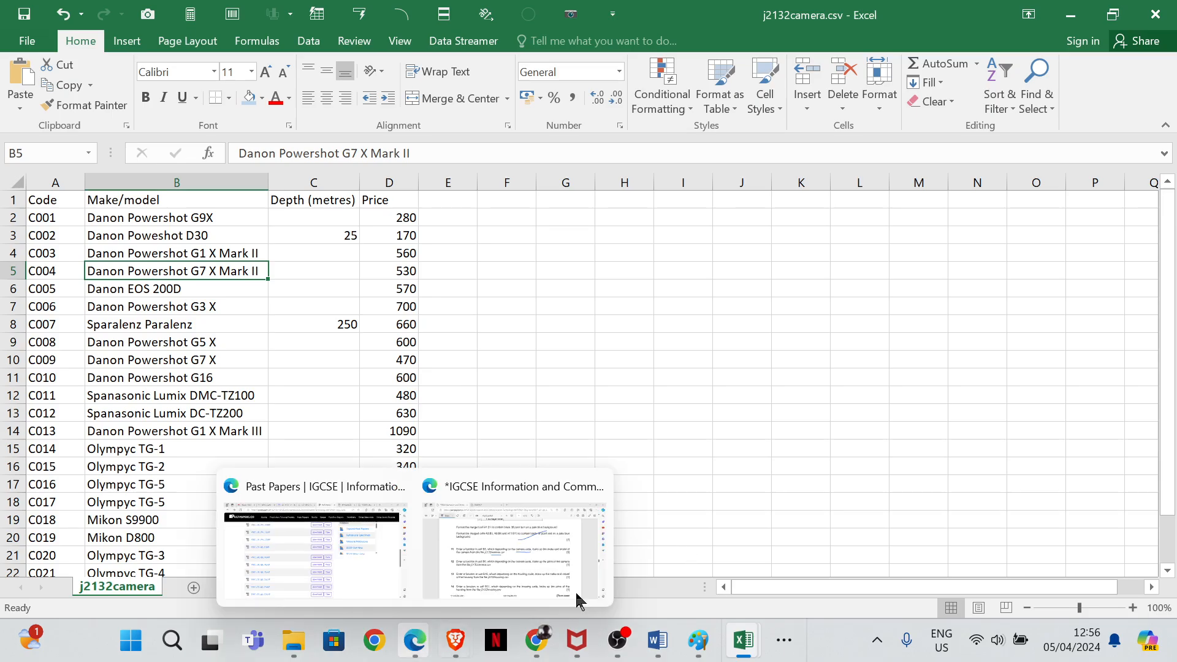
- Start a VLOOKUP function in cell B5 of the j2132sales workbook with the camera code in B4 as the lookup value
mouse_move(743, 641)
left_click(930, 576)
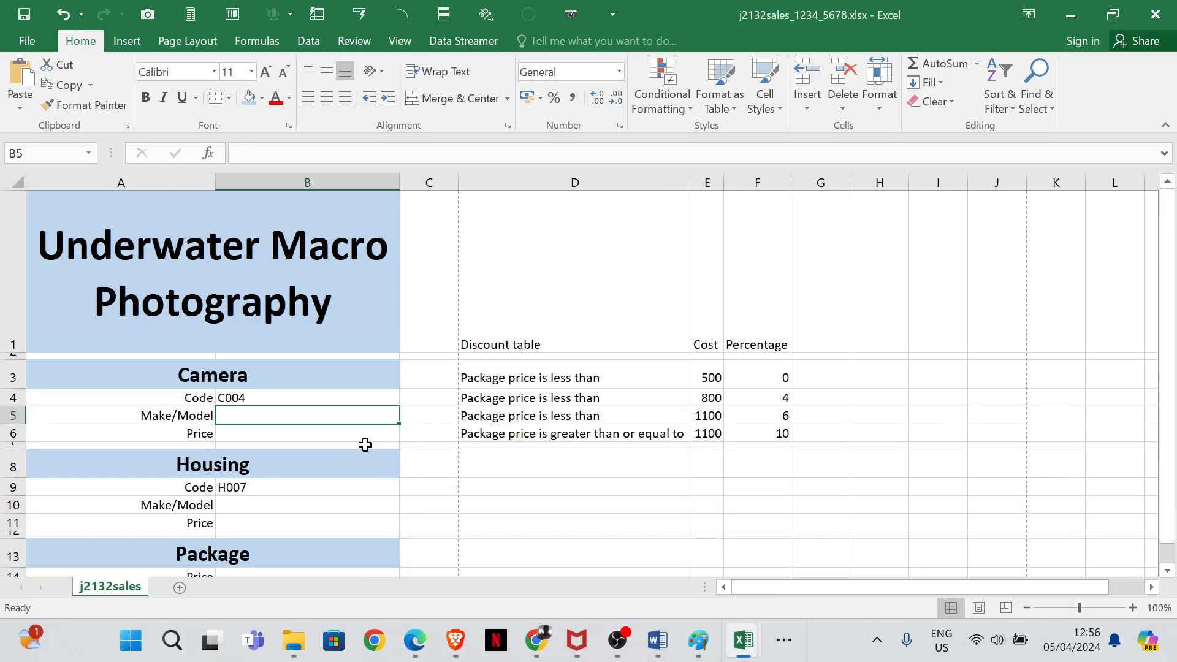
type("=vl")
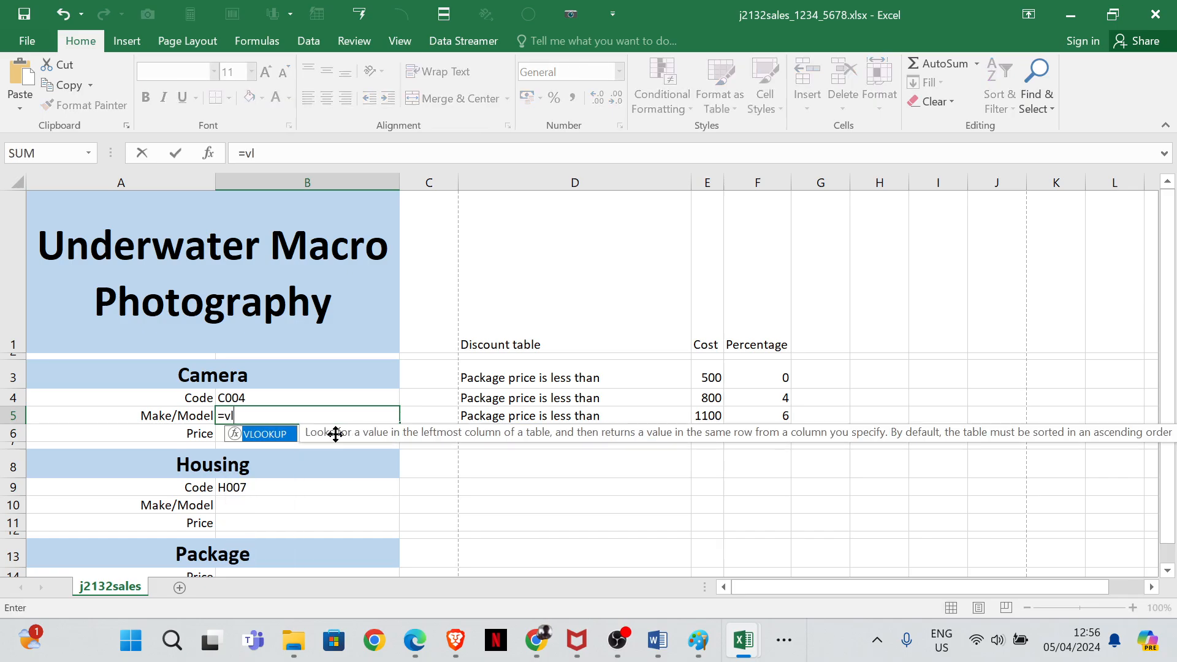
type("o")
double_click(258, 434)
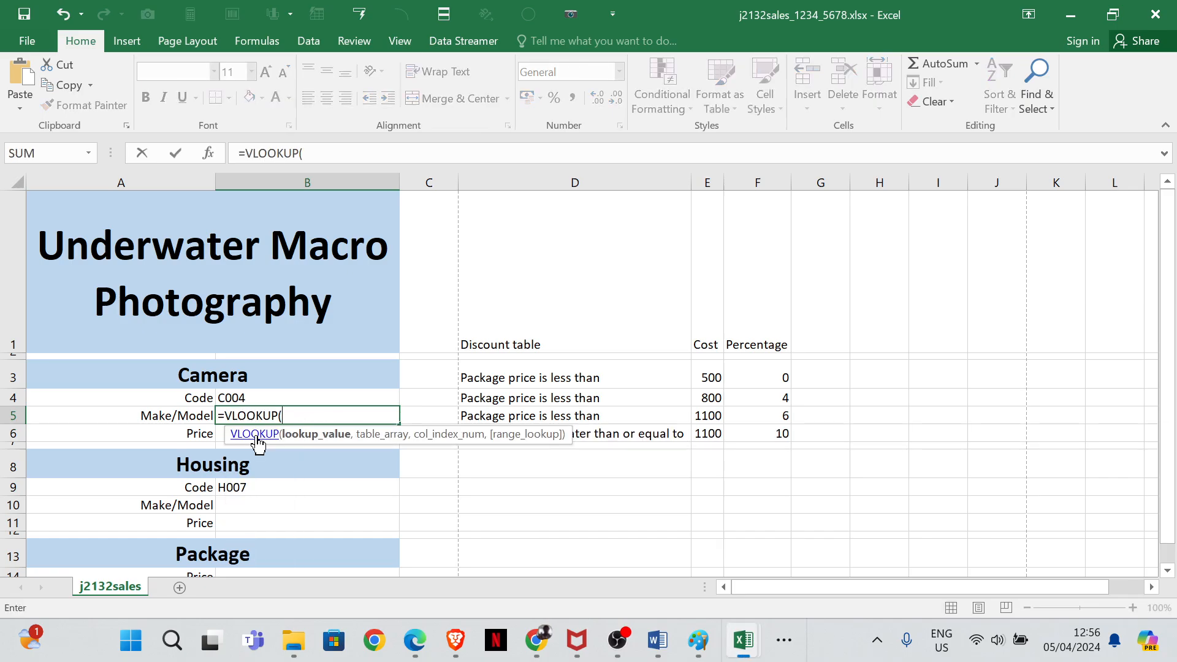
left_click(257, 399)
type(",")
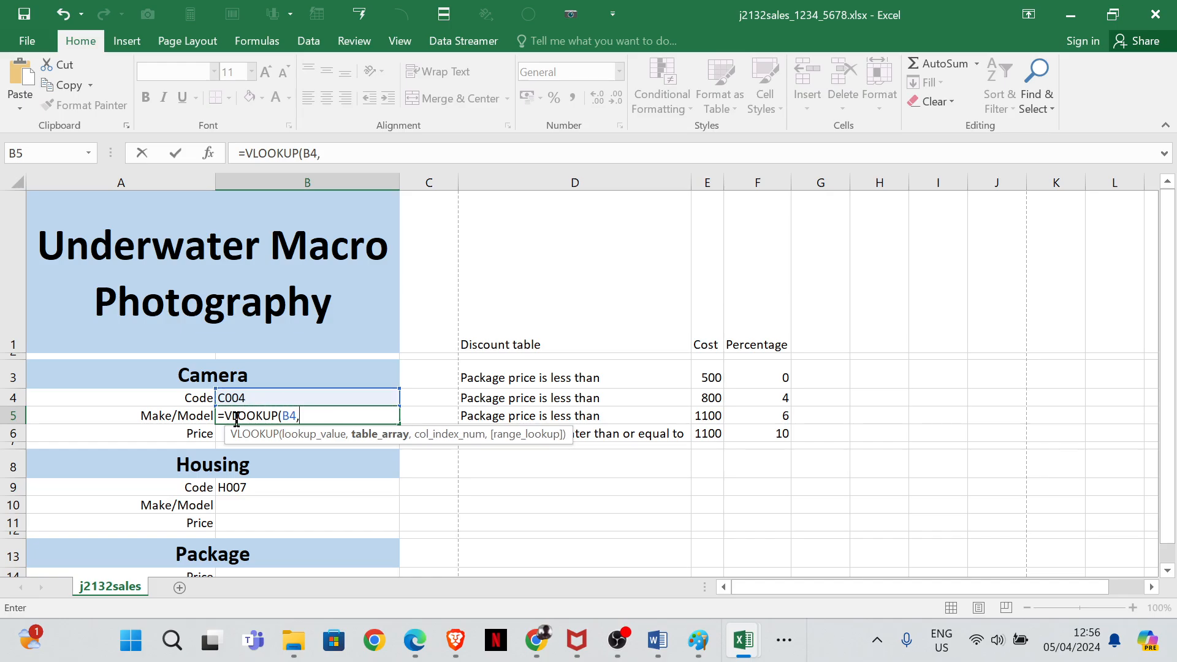
- Set the table array of the B5 lookup to $A$2:$B$24 in j2132camera.csv
mouse_move(743, 640)
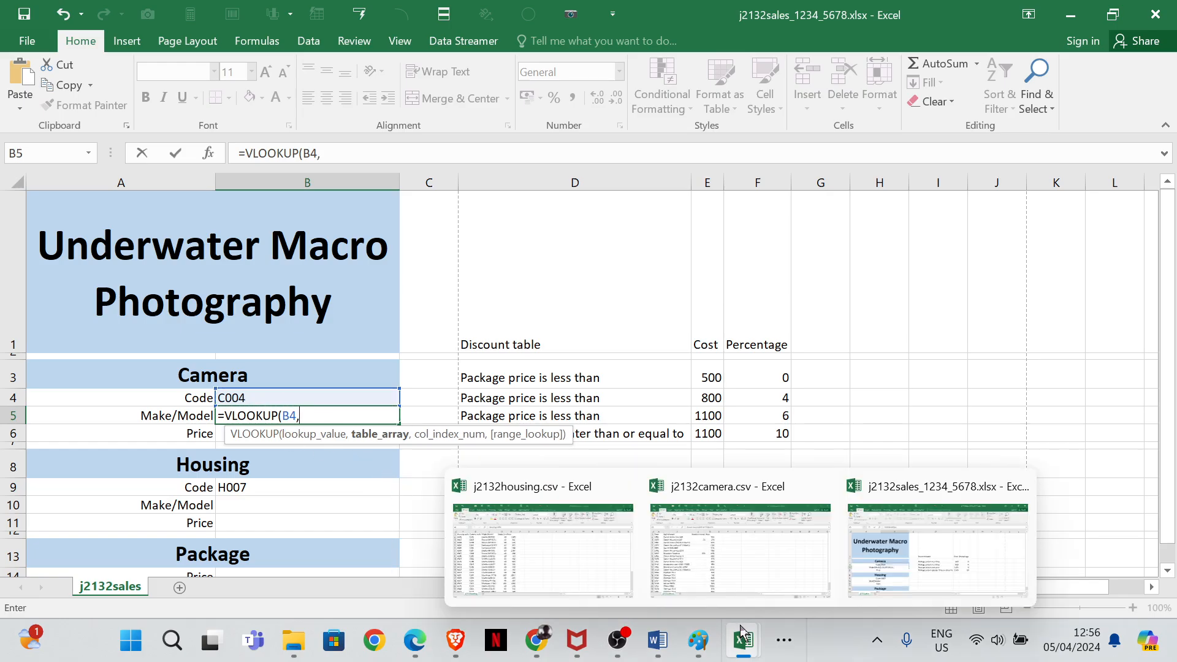
mouse_move(531, 551)
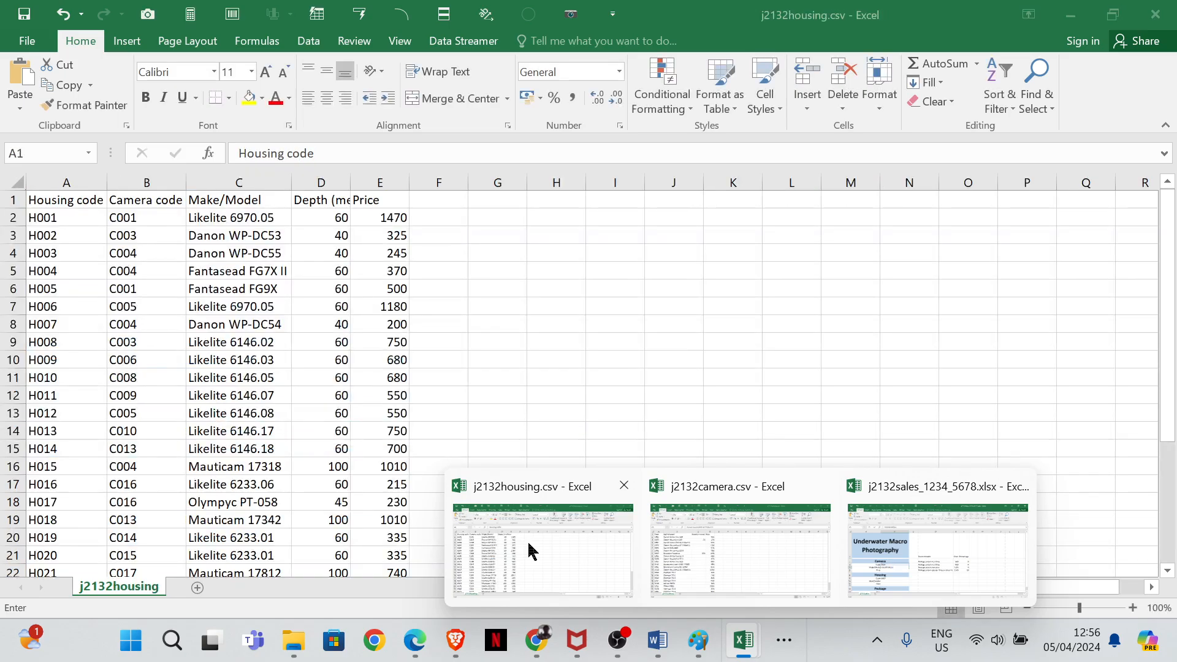
left_click(678, 556)
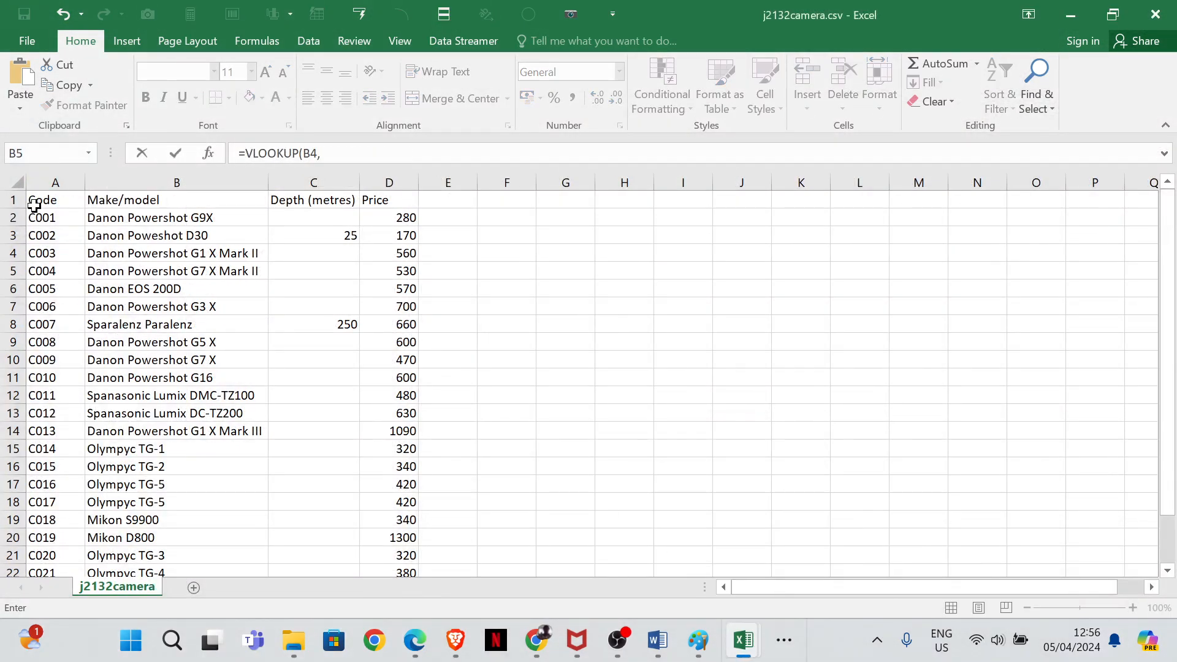
left_click_drag(34, 213, 158, 535)
left_click(618, 157)
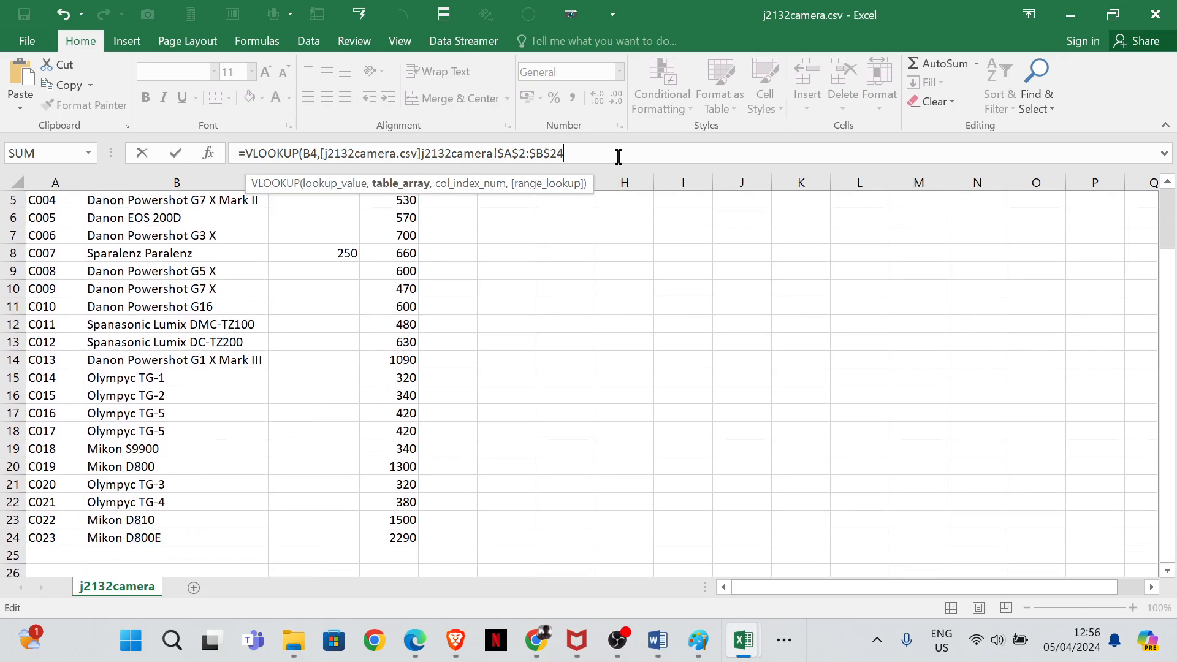
type(",")
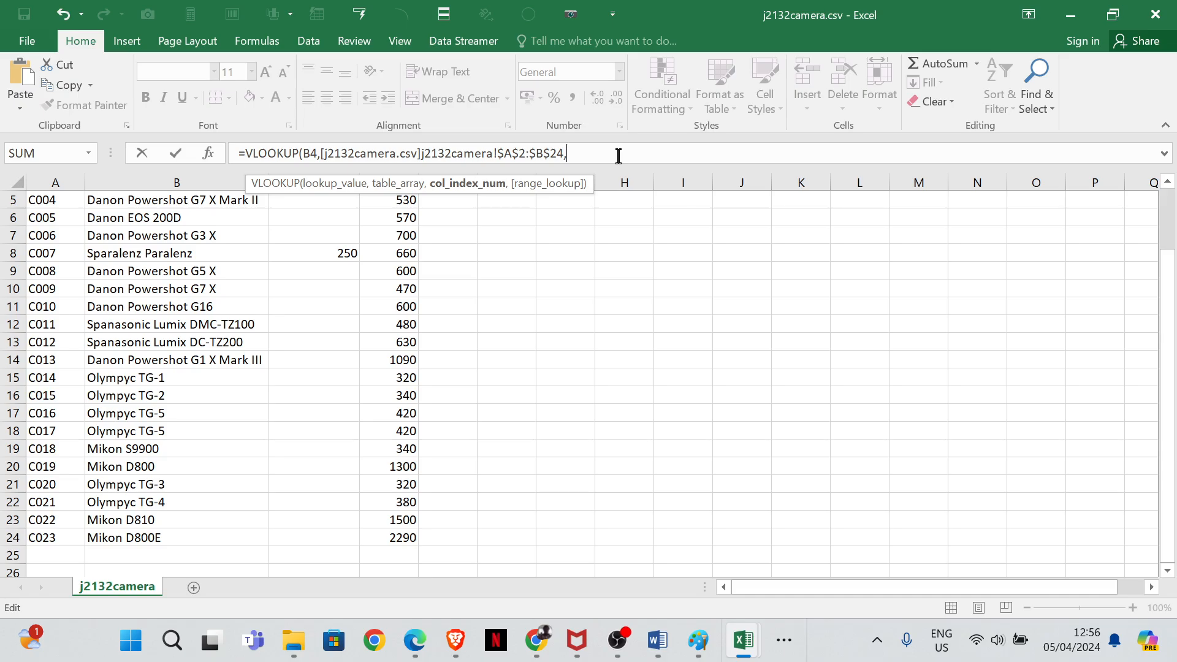
- Complete the B5 lookup with column index 2 and the FALSE exact match option
type("2,")
double_click(643, 210)
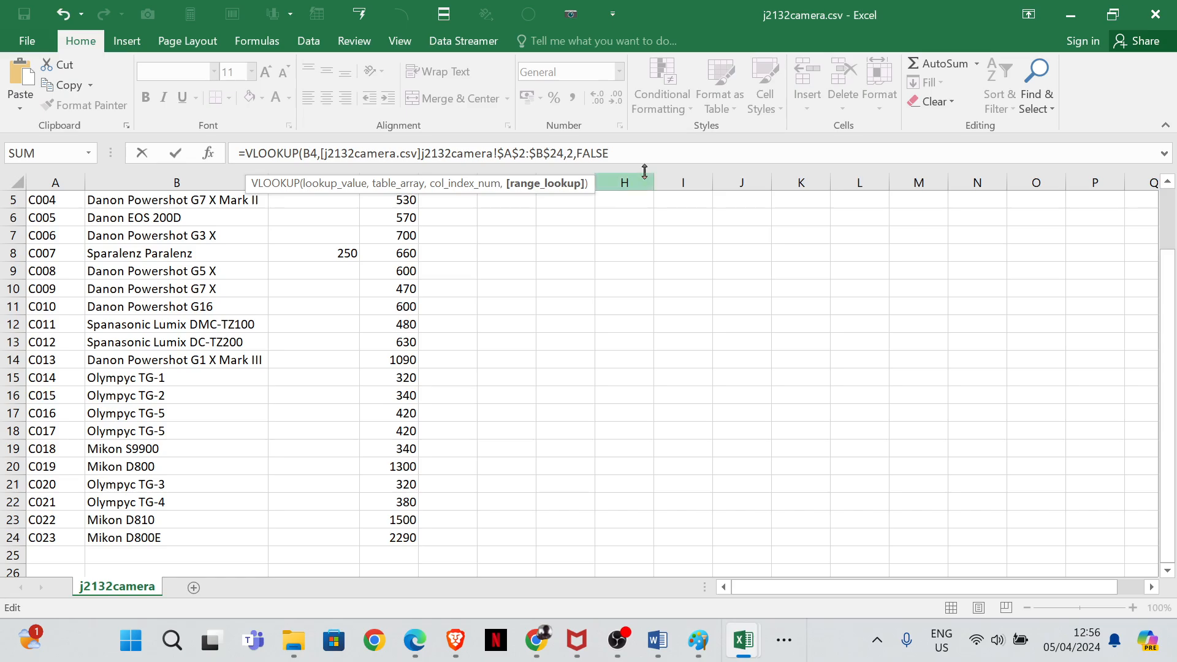
key("Return")
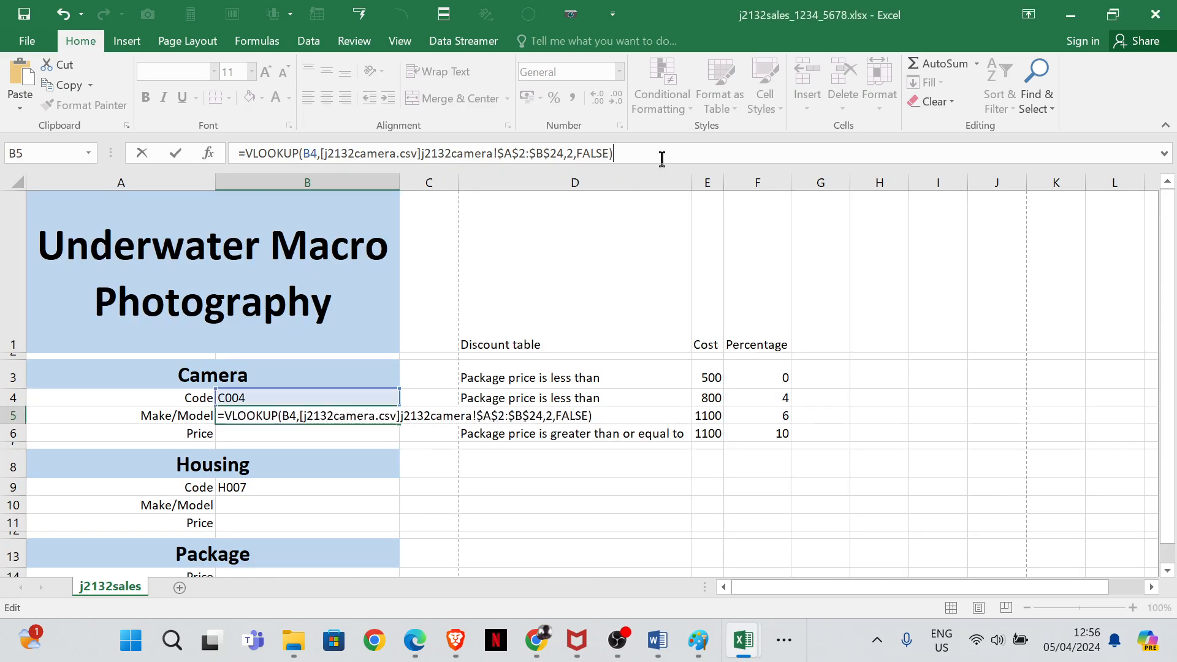
left_click(288, 416)
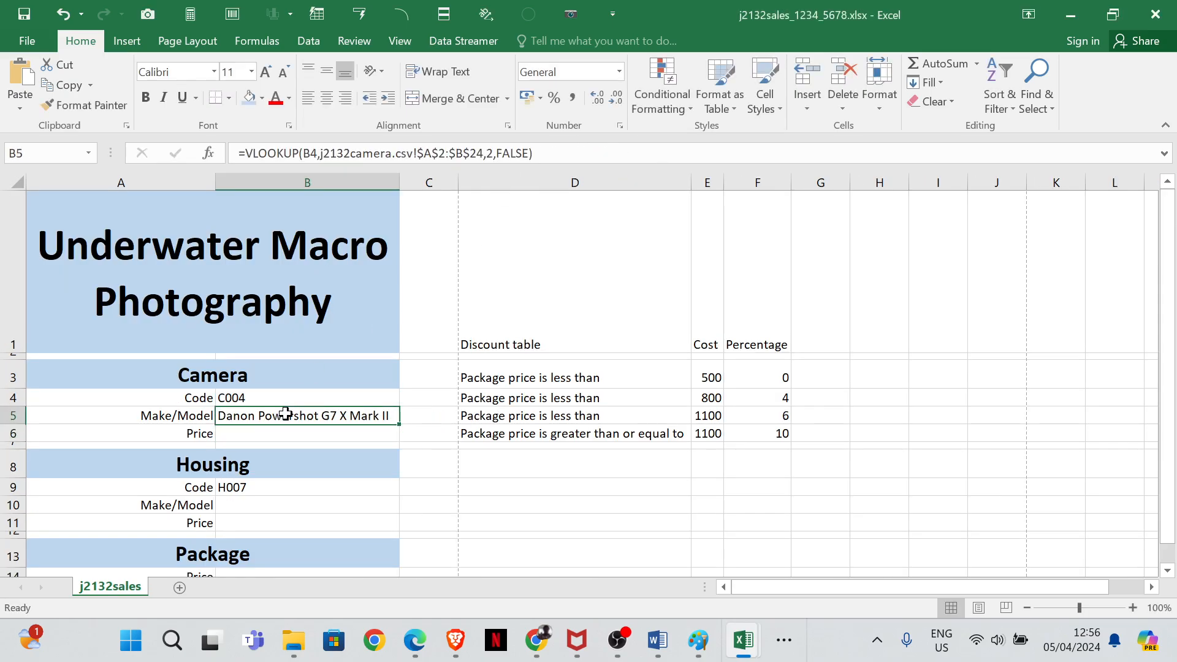
- Switch to the exam paper in Edge and draw a tick across the completed question 11
mouse_move(429, 648)
left_click(515, 540)
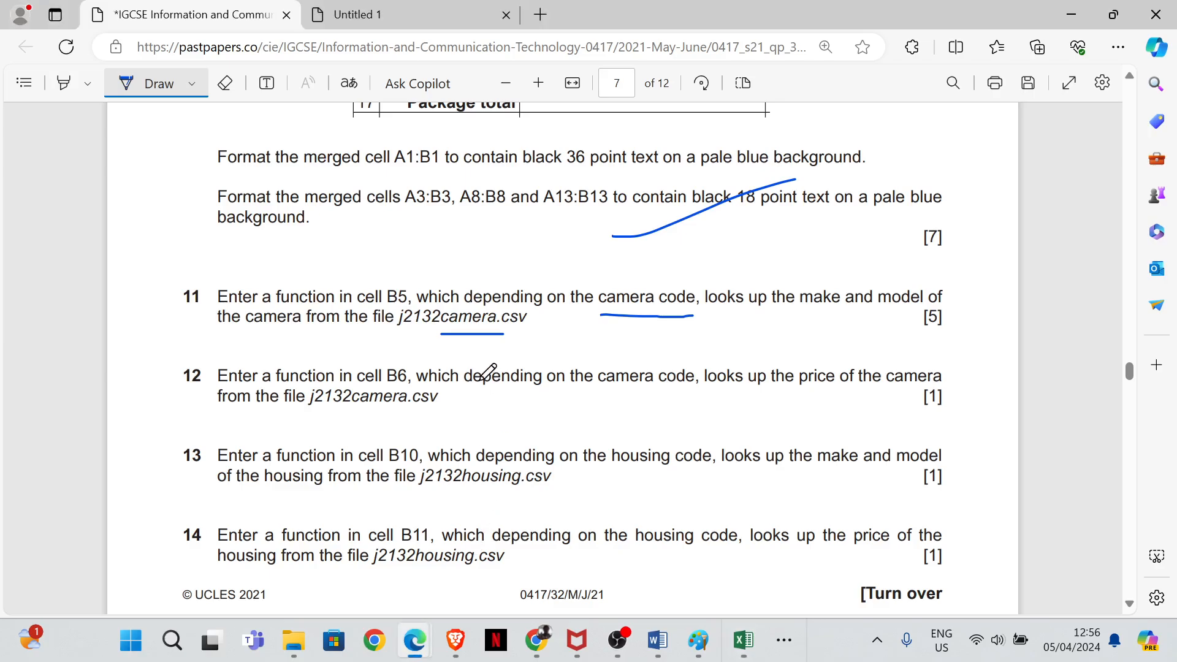
mouse_move(469, 324)
left_mouse_down()
mouse_move(509, 339)
mouse_move(674, 295)
left_mouse_up()
- Underline "camera code", "price" and the "camera" part of the file name in question 12
scroll(635, 326, "down", 1)
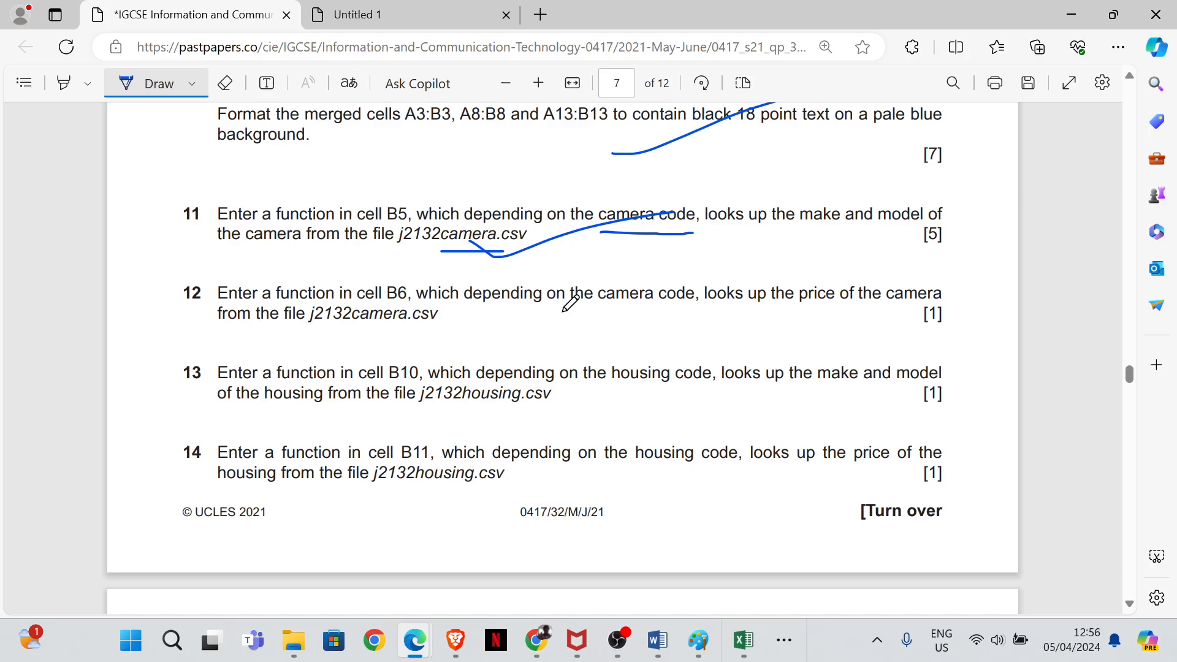
left_click_drag(623, 313, 693, 302)
left_click_drag(797, 311, 829, 312)
left_click_drag(371, 330, 410, 330)
- Switch to j2132camera.csv in Excel and examine its Price and Code columns for question 12
mouse_move(744, 655)
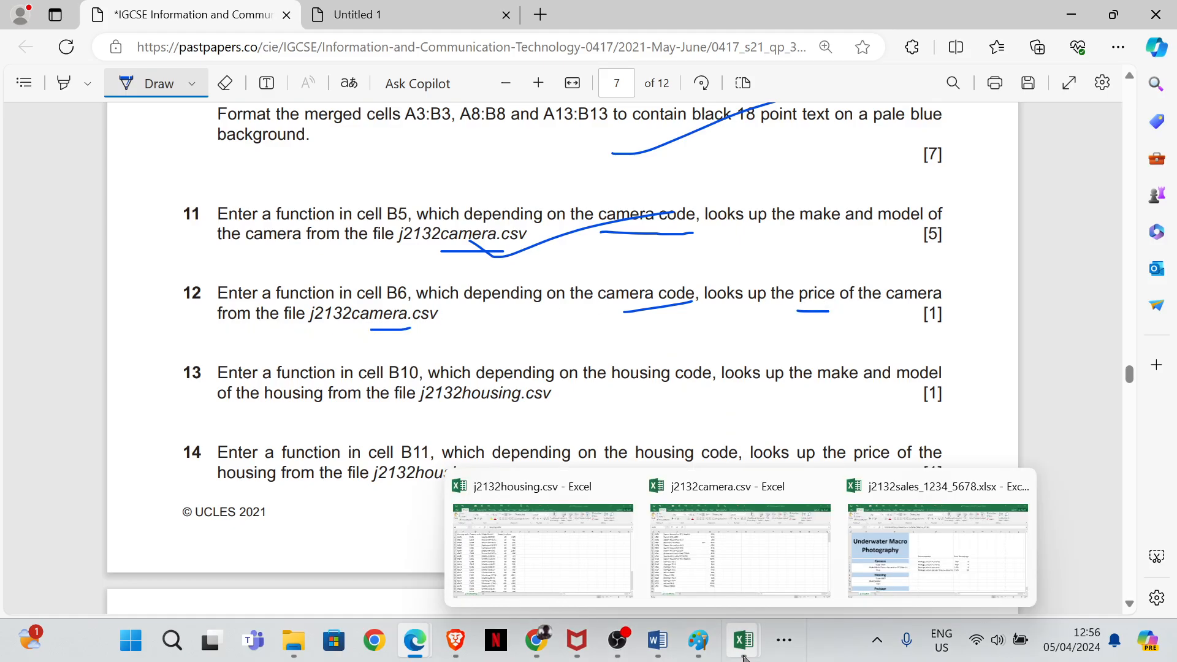
left_click(724, 573)
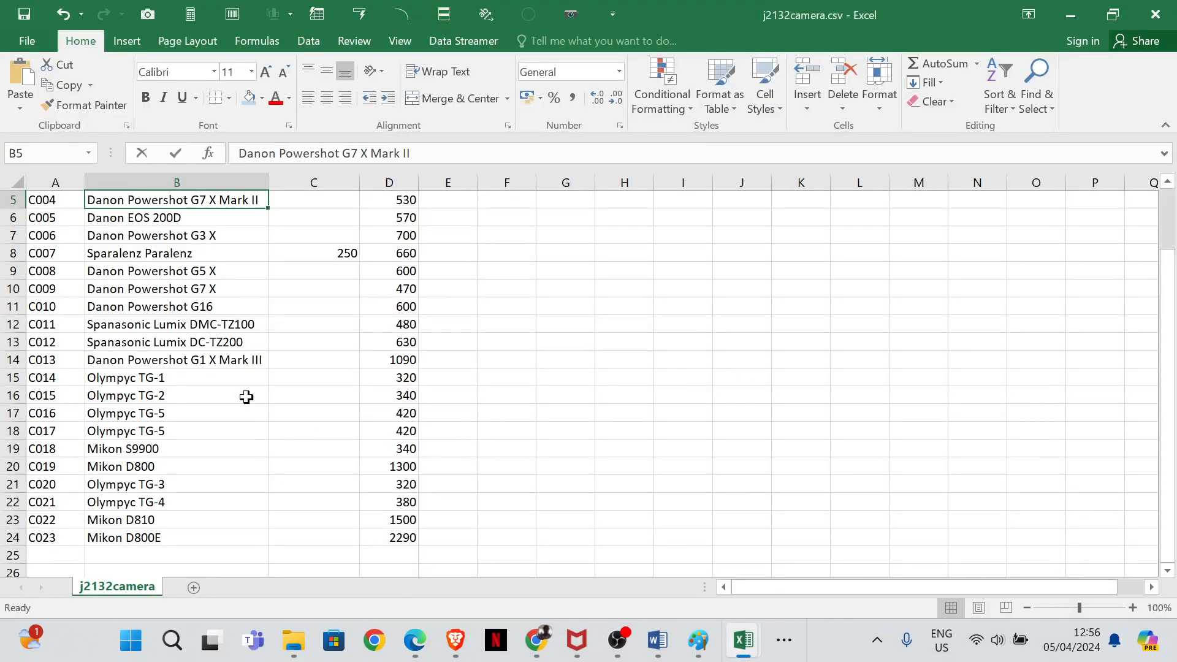
scroll(397, 195, "up", 2)
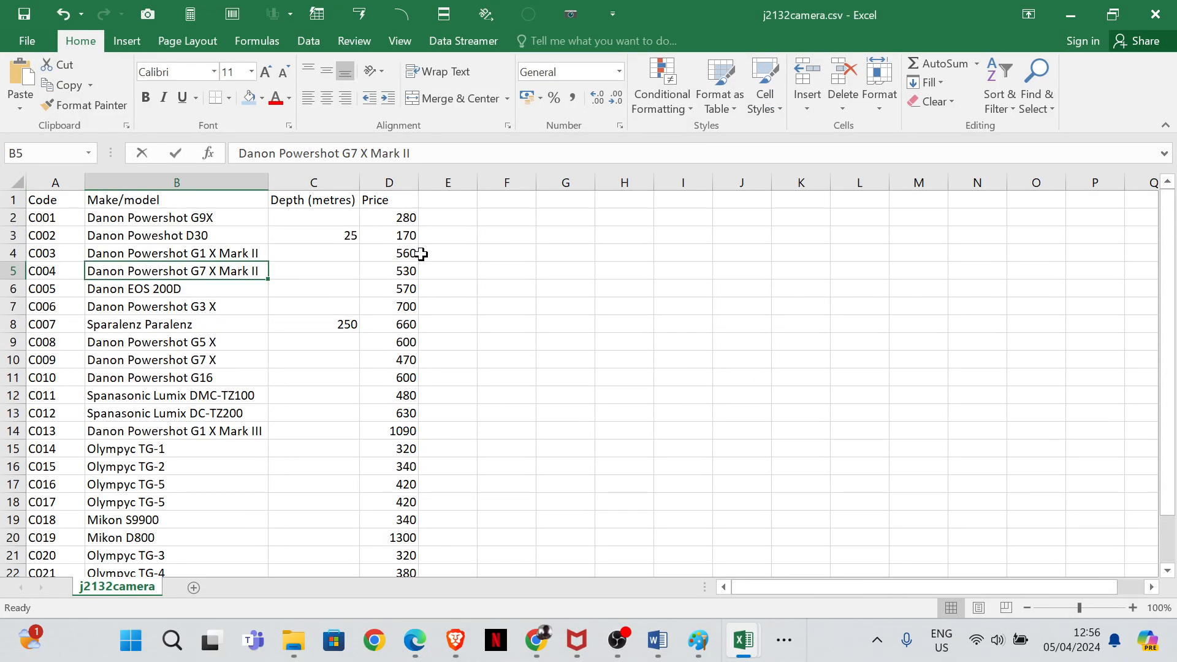
left_click(388, 182)
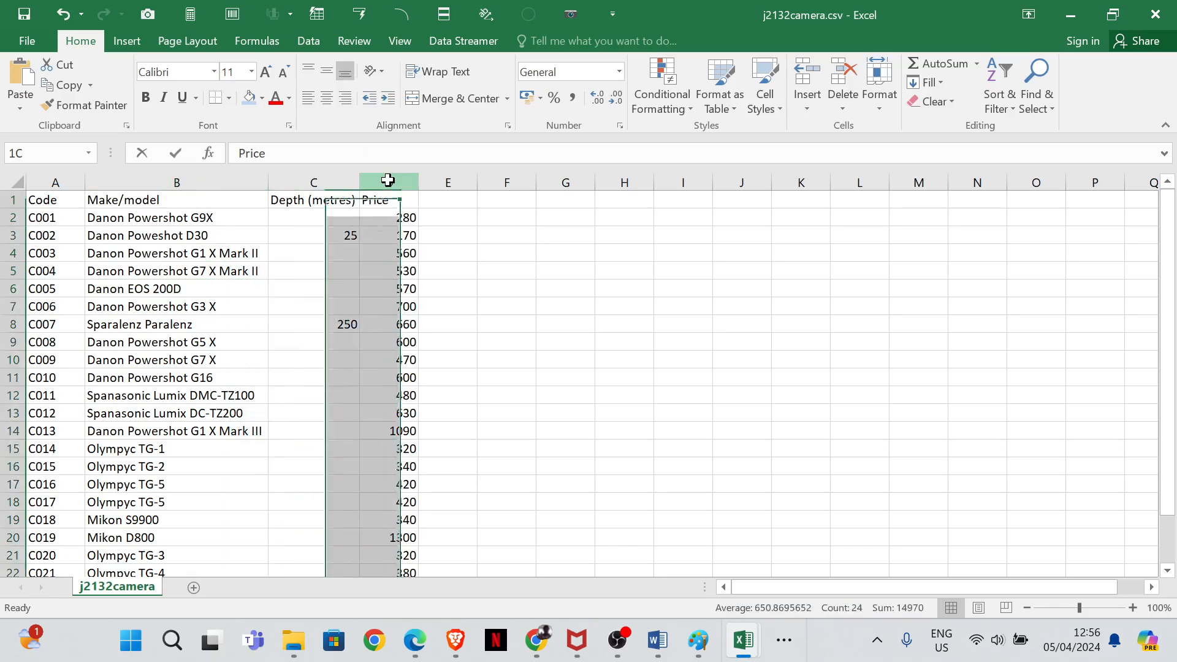
left_click(55, 183)
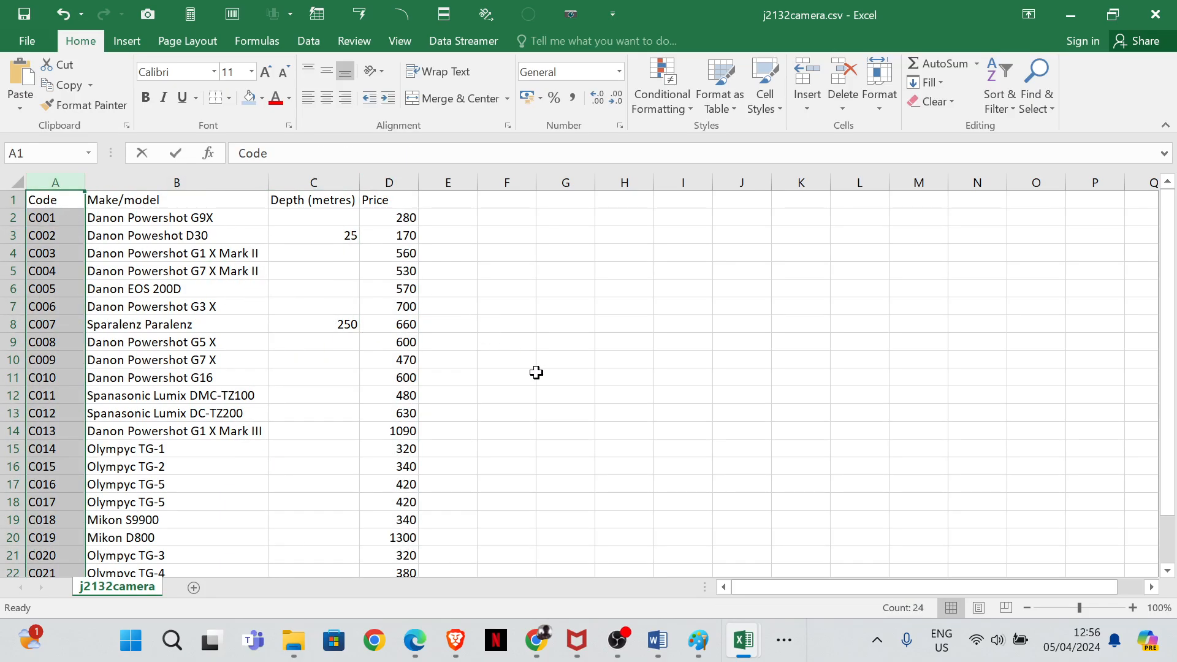
mouse_move(415, 640)
mouse_move(507, 559)
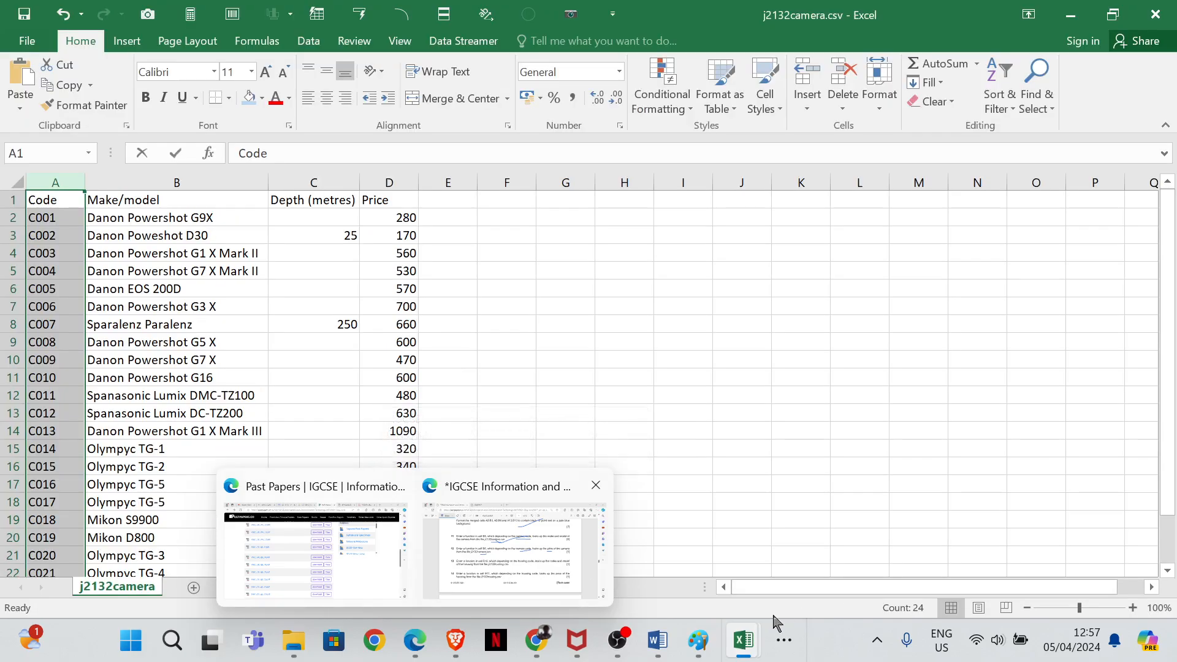
- Start a VLOOKUP function in the camera Price cell B6 of the j2132sales workbook with B4 as the lookup value
mouse_move(729, 643)
left_click(910, 572)
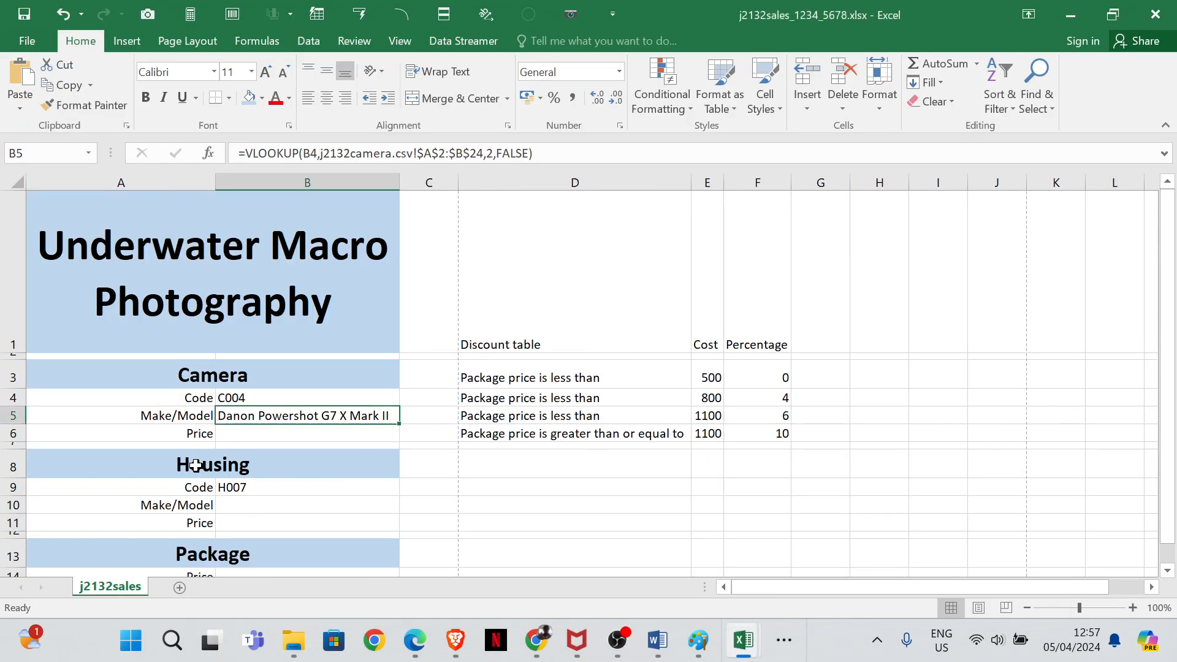
left_click(235, 433)
type("=")
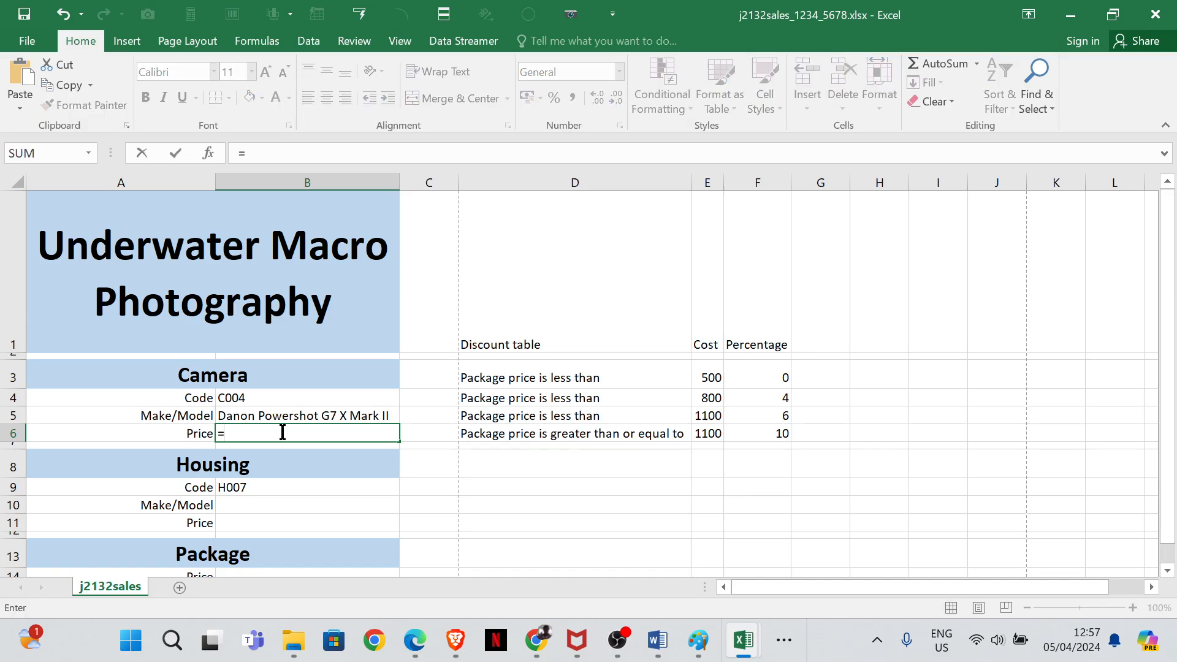
type("vlo")
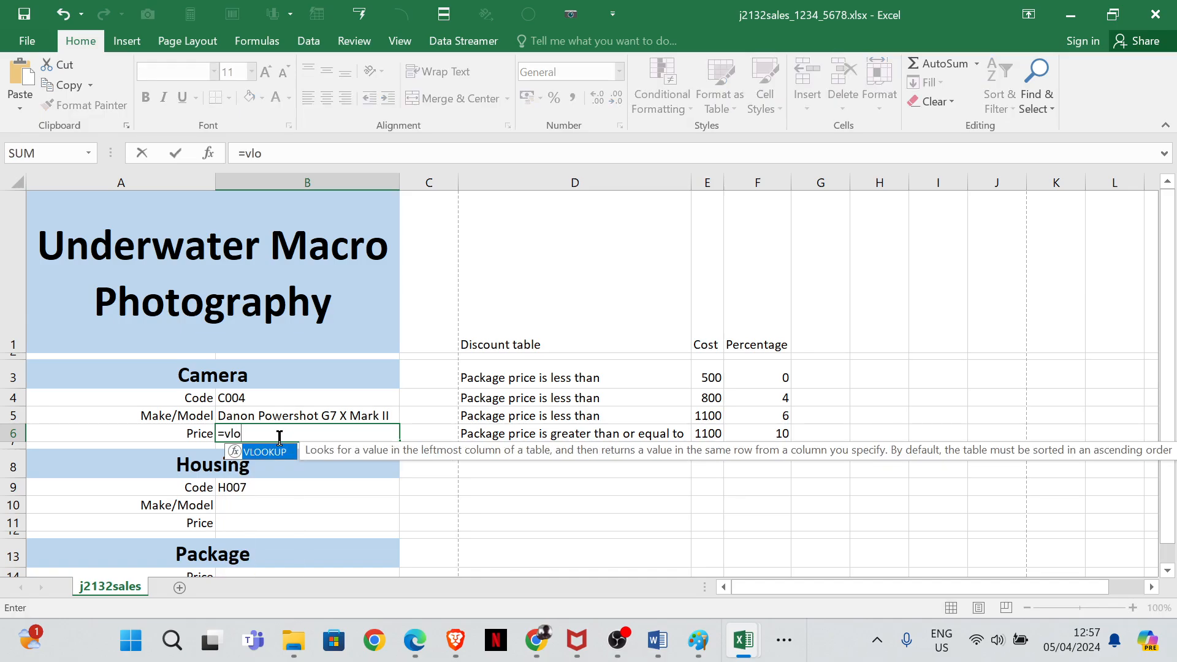
double_click(272, 454)
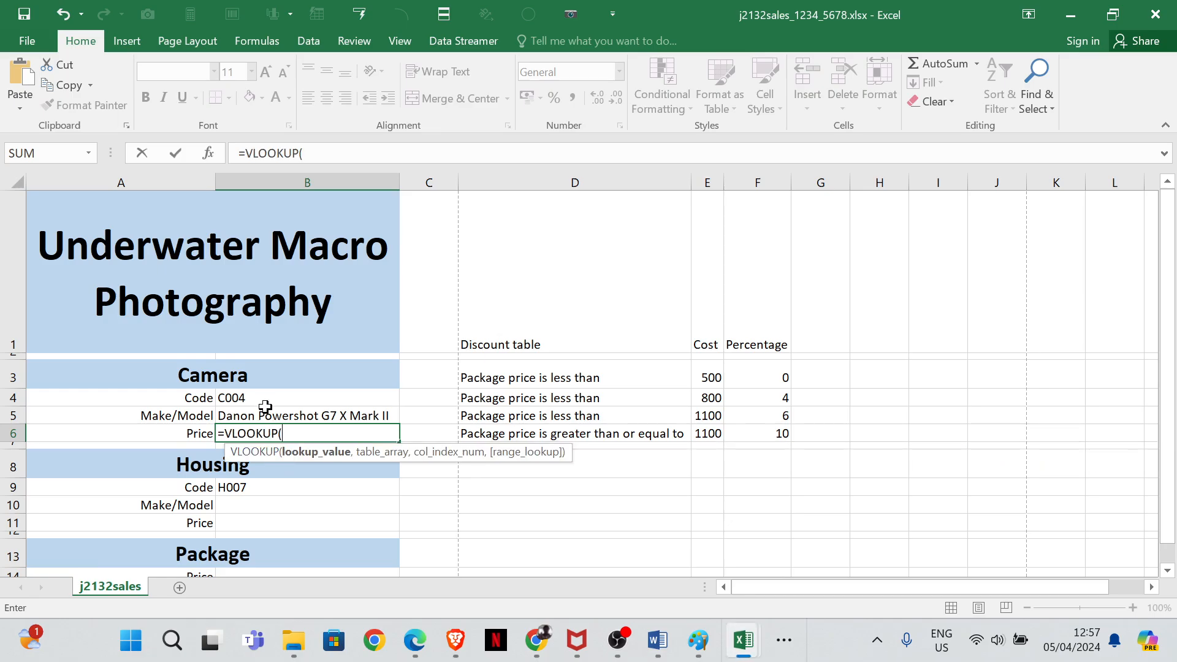
left_click(274, 399)
type(",")
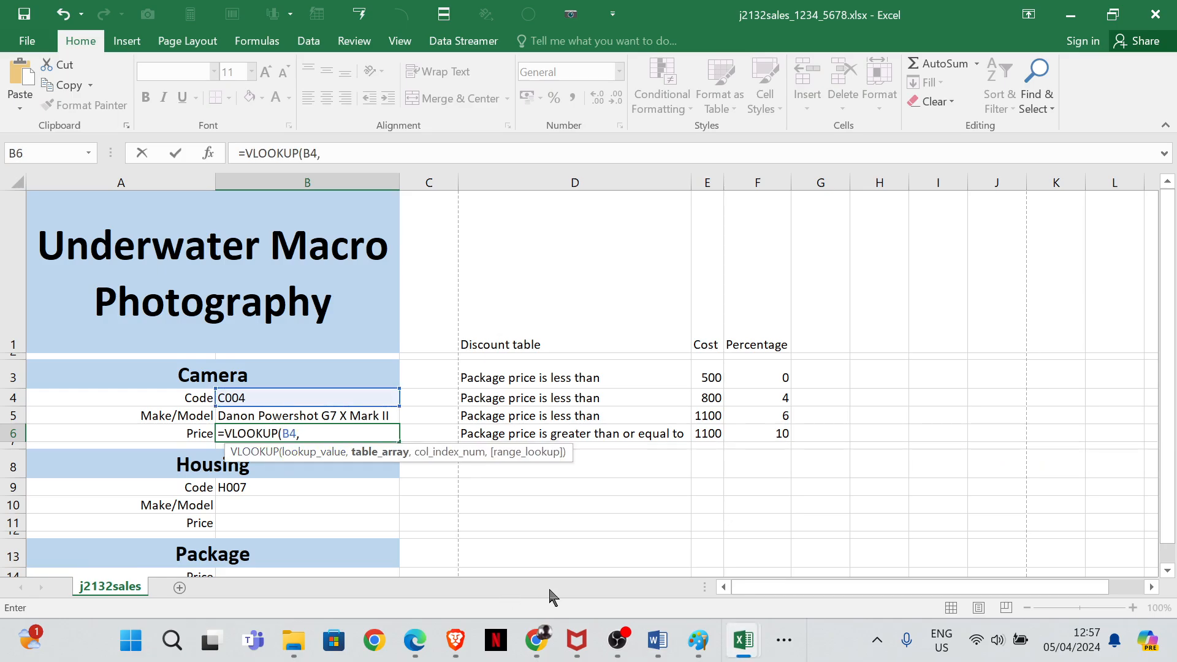
- Set the table array of the B6 lookup to $A$2:$D$24 in j2132camera.csv
mouse_move(748, 651)
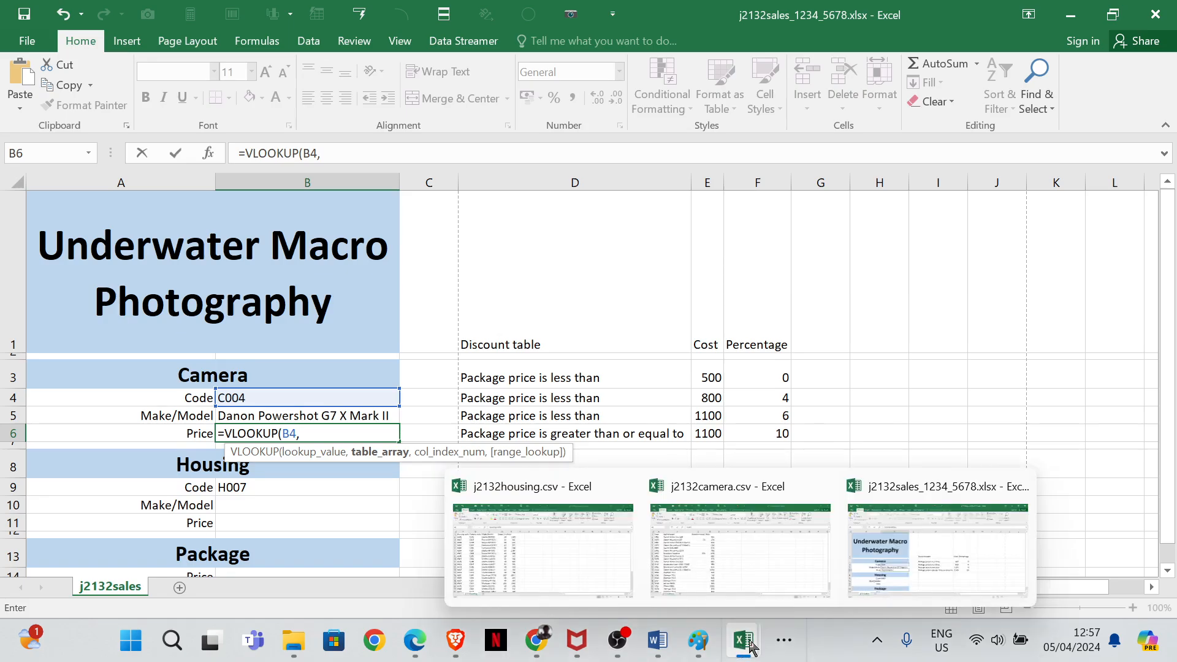
left_click(688, 572)
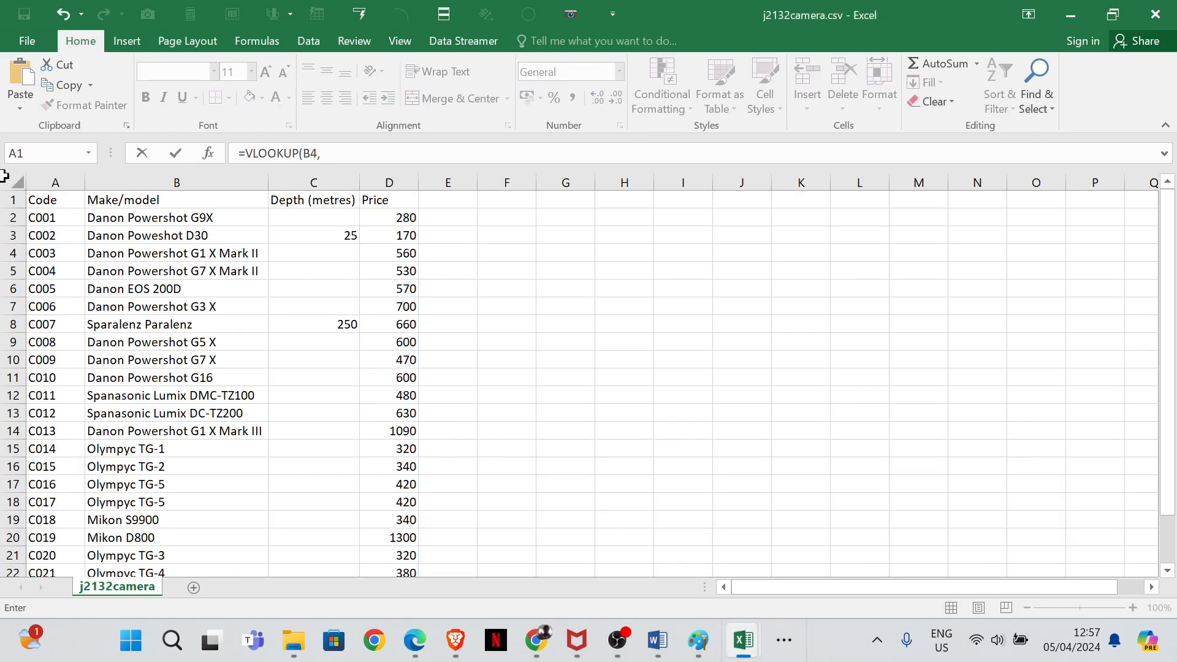
left_click_drag(44, 221, 412, 451)
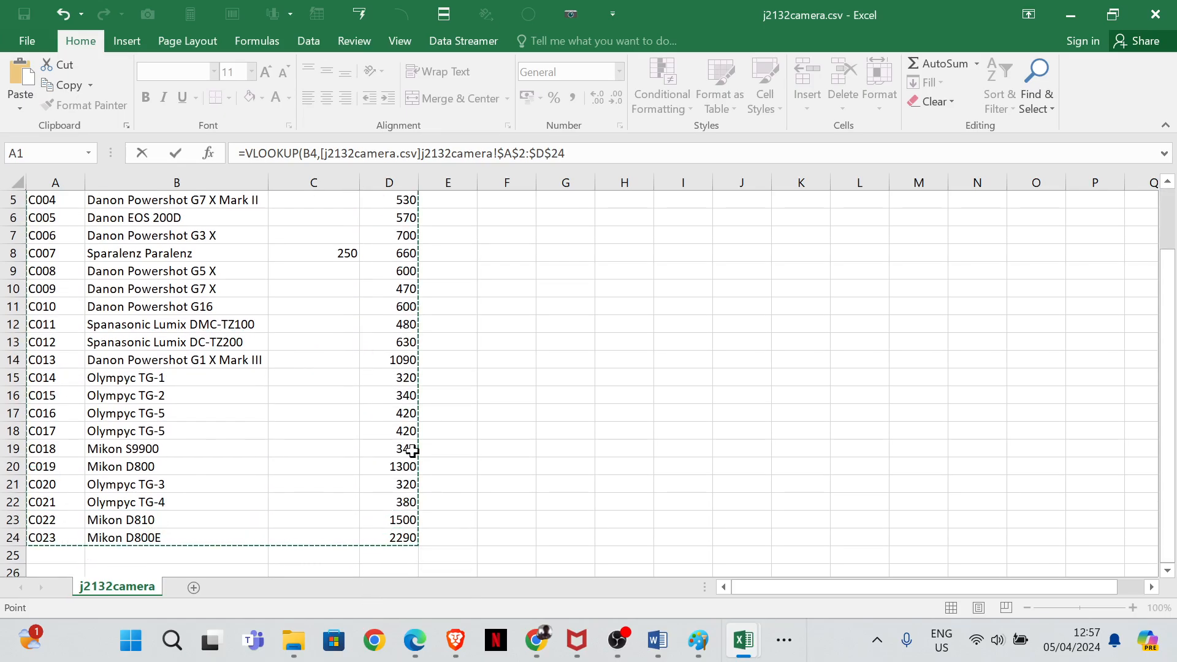
left_click(588, 152)
type(",")
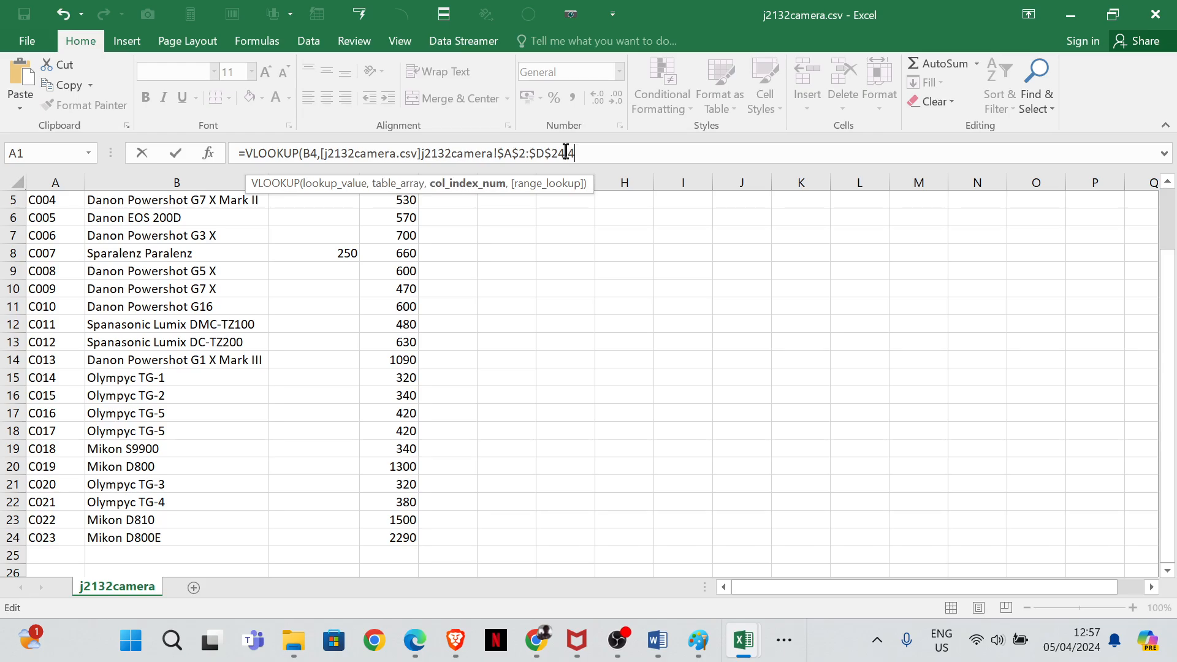
- Complete the B6 lookup with column index 4 and the FALSE exact match option
type("4,")
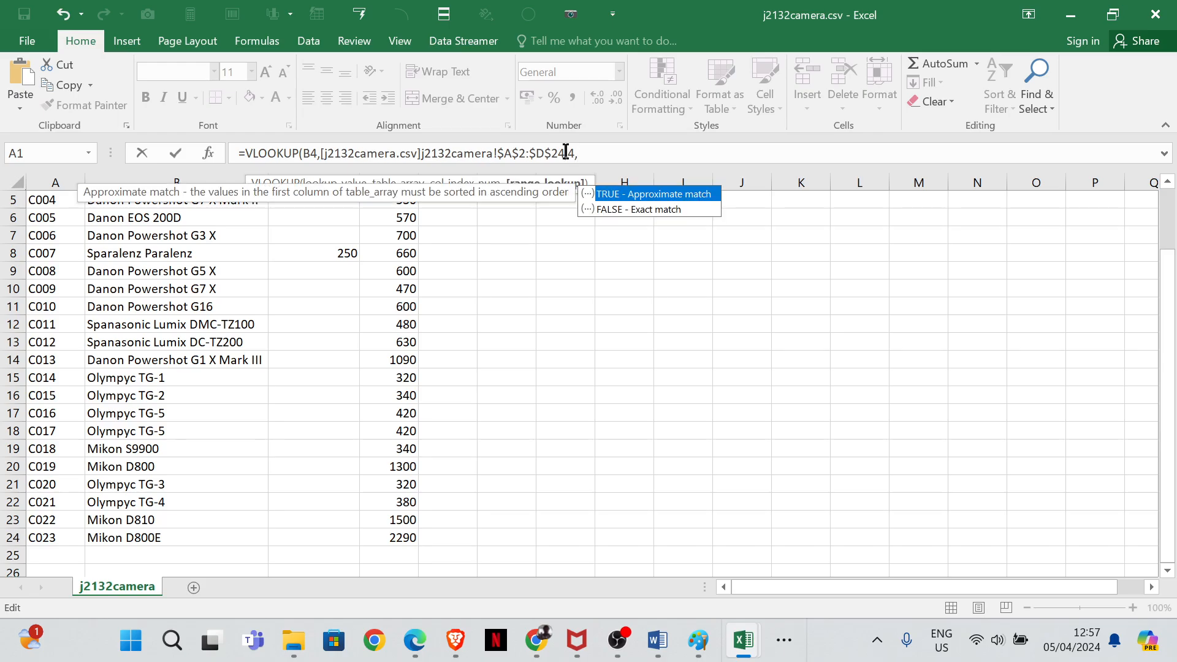
double_click(611, 209)
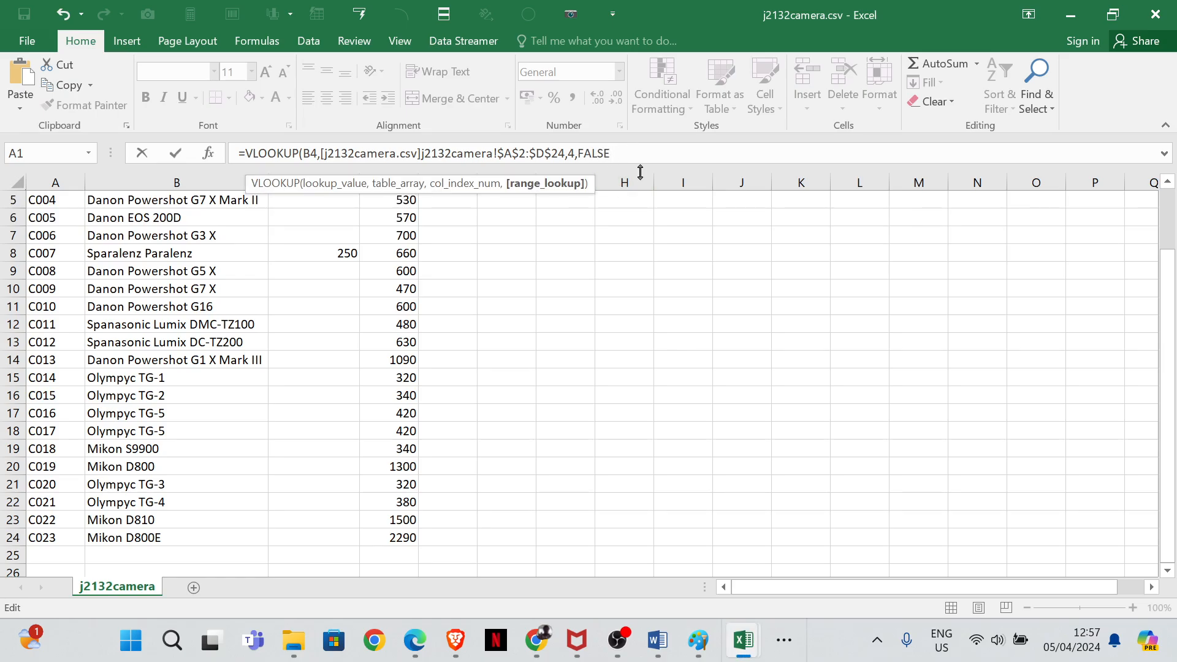
key("Return")
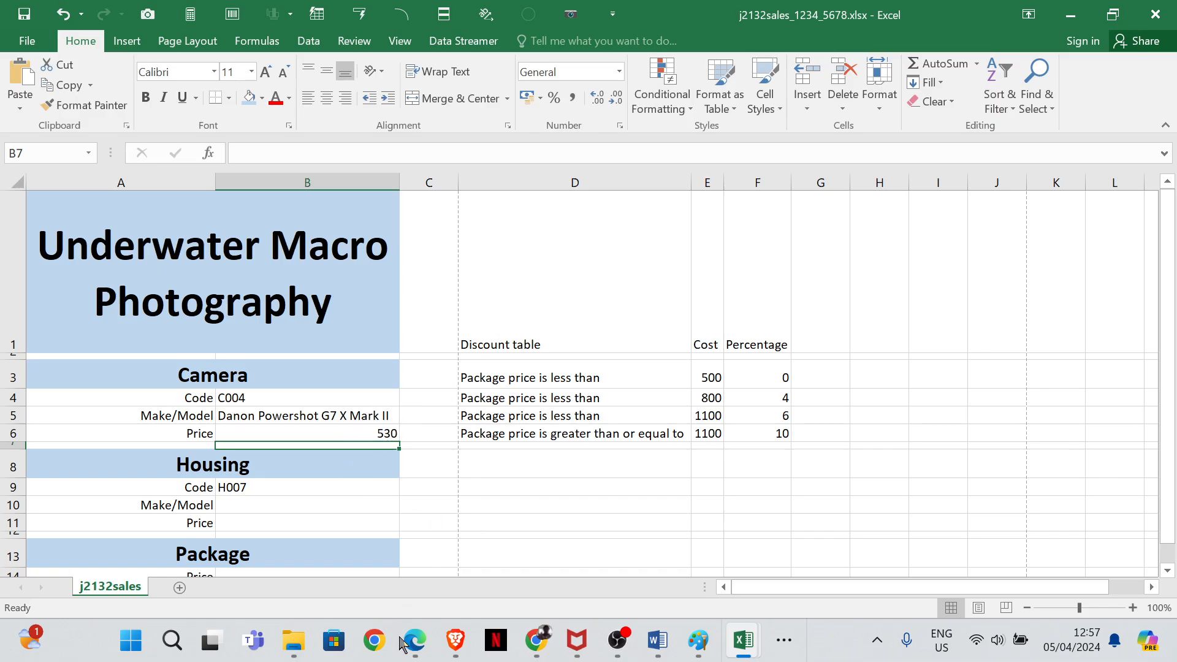
- Switch to the exam paper in Edge, draw a tick beside the completed question 12, and read question 13
mouse_move(404, 641)
left_click(478, 583)
left_click_drag(506, 313, 659, 286)
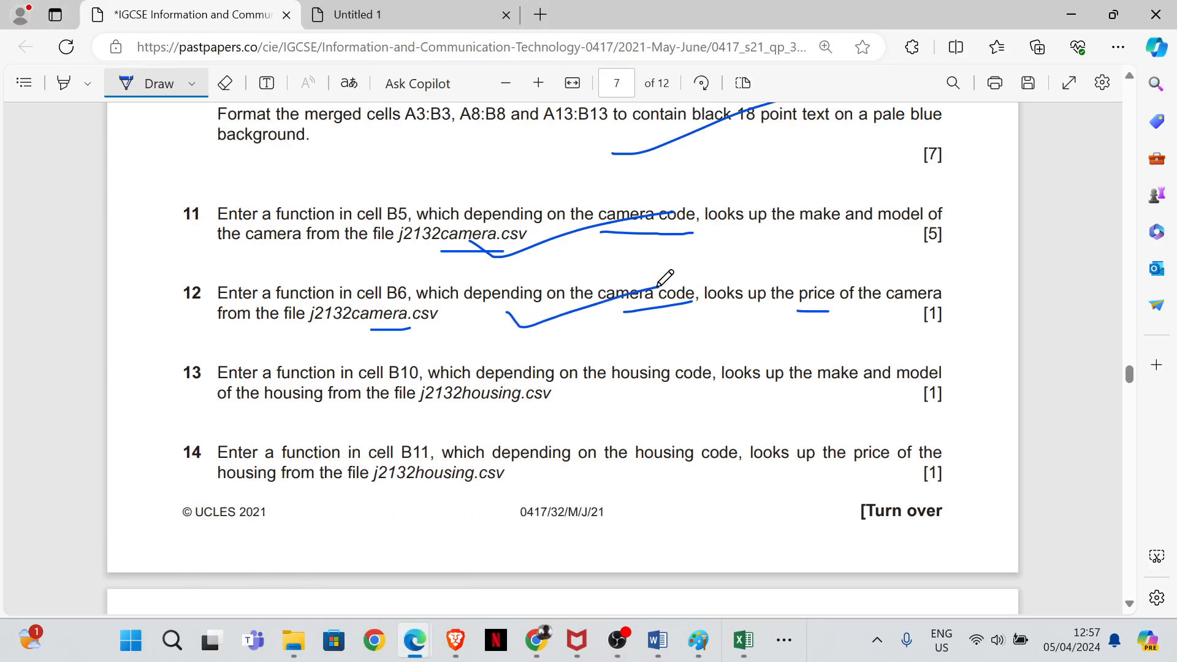
scroll(555, 297, "down", 2)
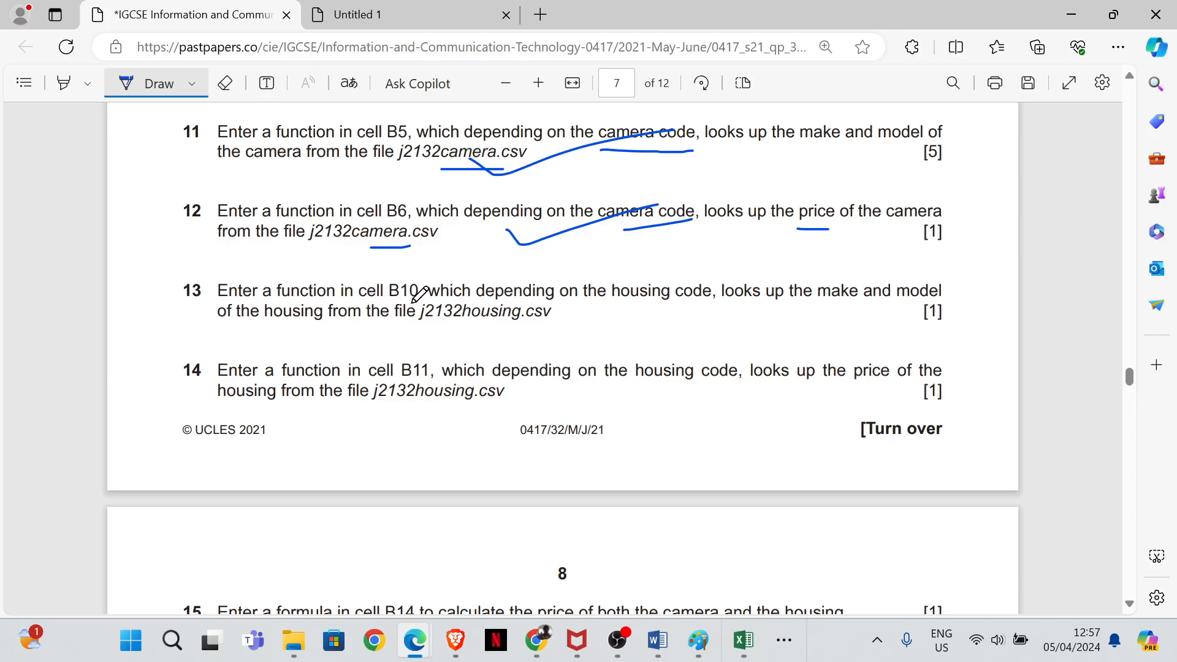
mouse_move(736, 638)
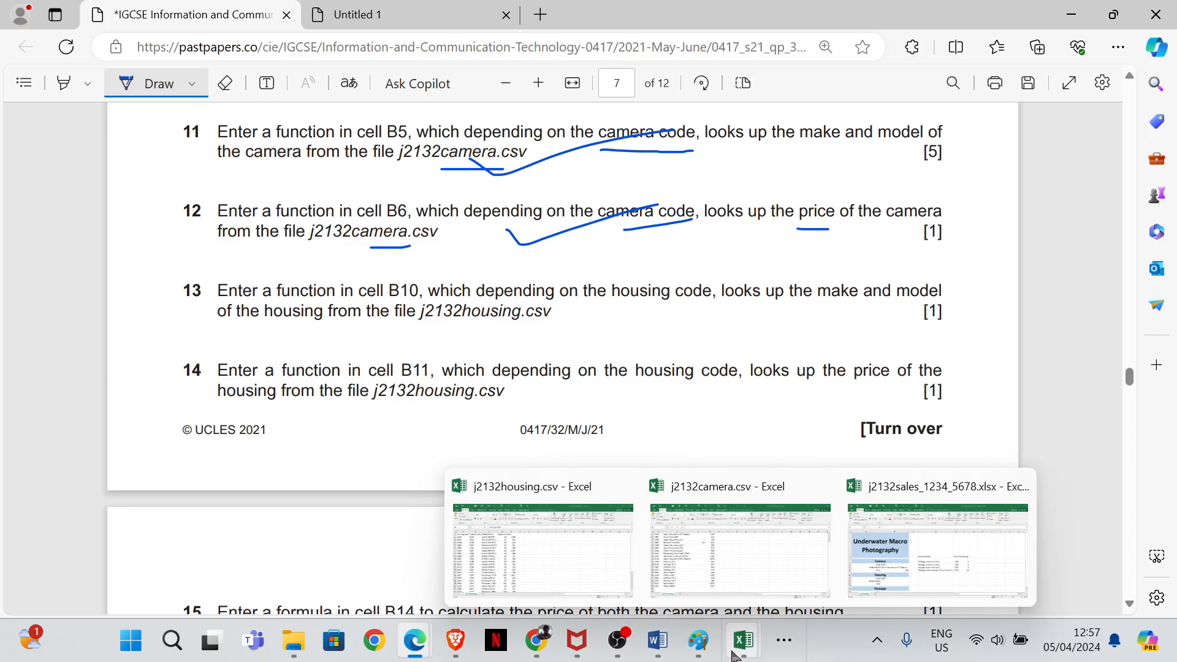
- Select the housing Make/Model cell B10 in j2132sales, and underline "housing code" in question 13 of the exam paper in Edge
left_click(924, 584)
scroll(332, 335, "down", 1)
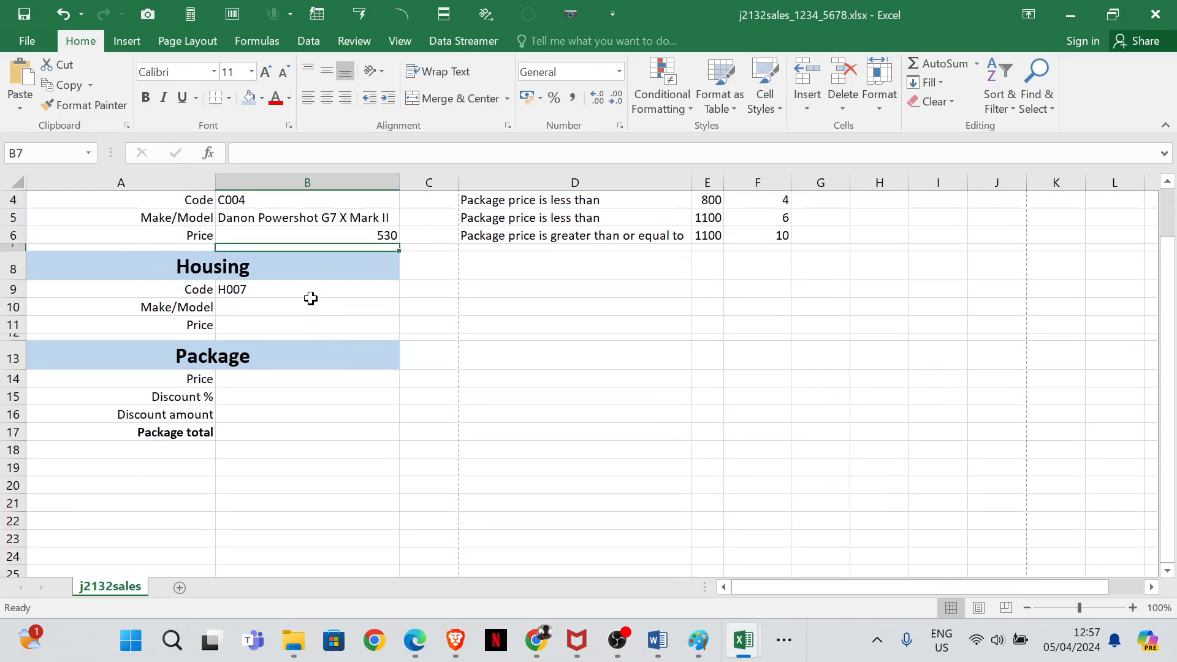
left_click(261, 307)
mouse_move(414, 640)
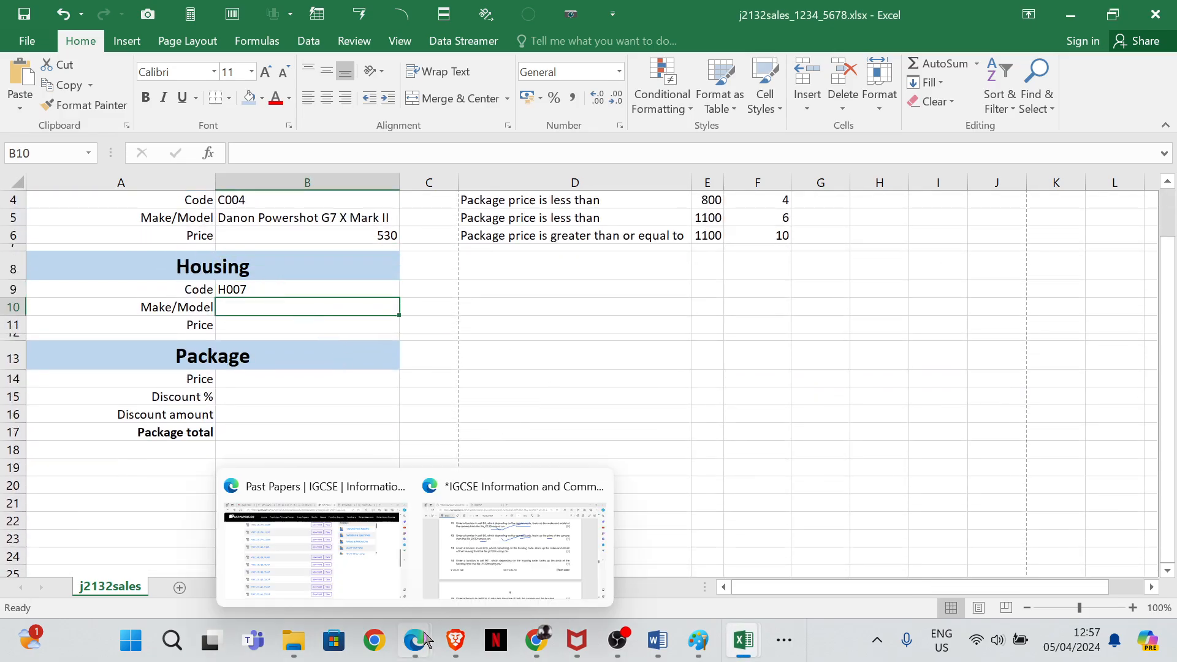
left_click(468, 560)
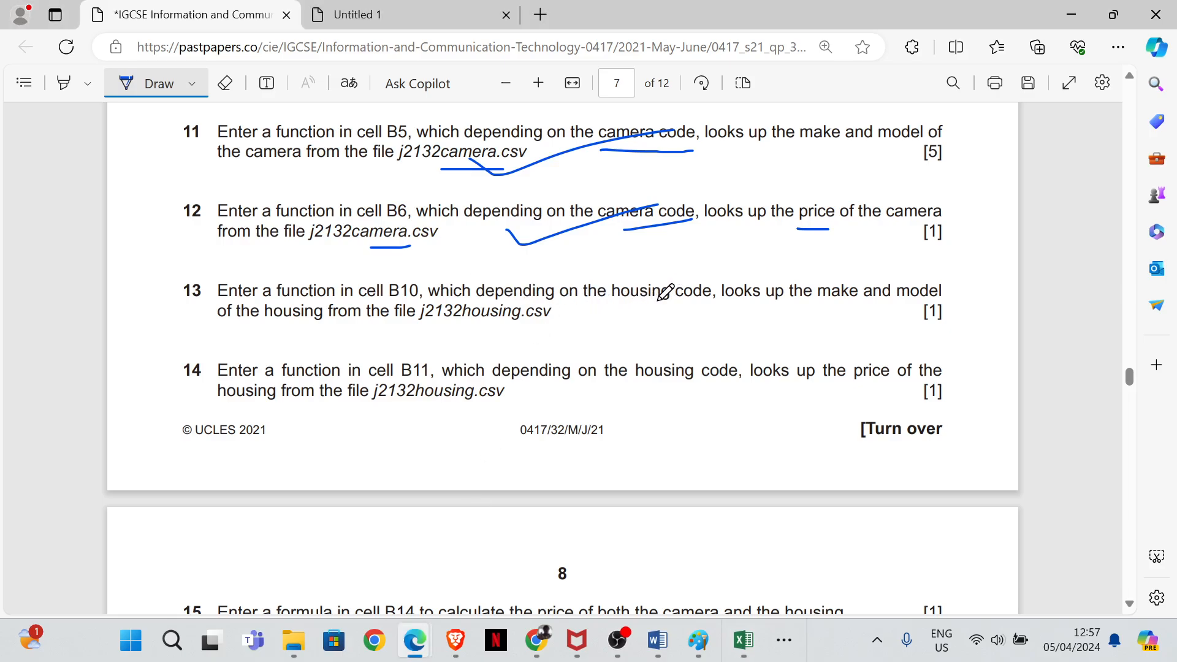
left_click_drag(616, 311, 723, 311)
- Examine the Housing code and Make/Model columns in j2132housing.csv in Excel, and recheck the wording of question 13
mouse_move(743, 640)
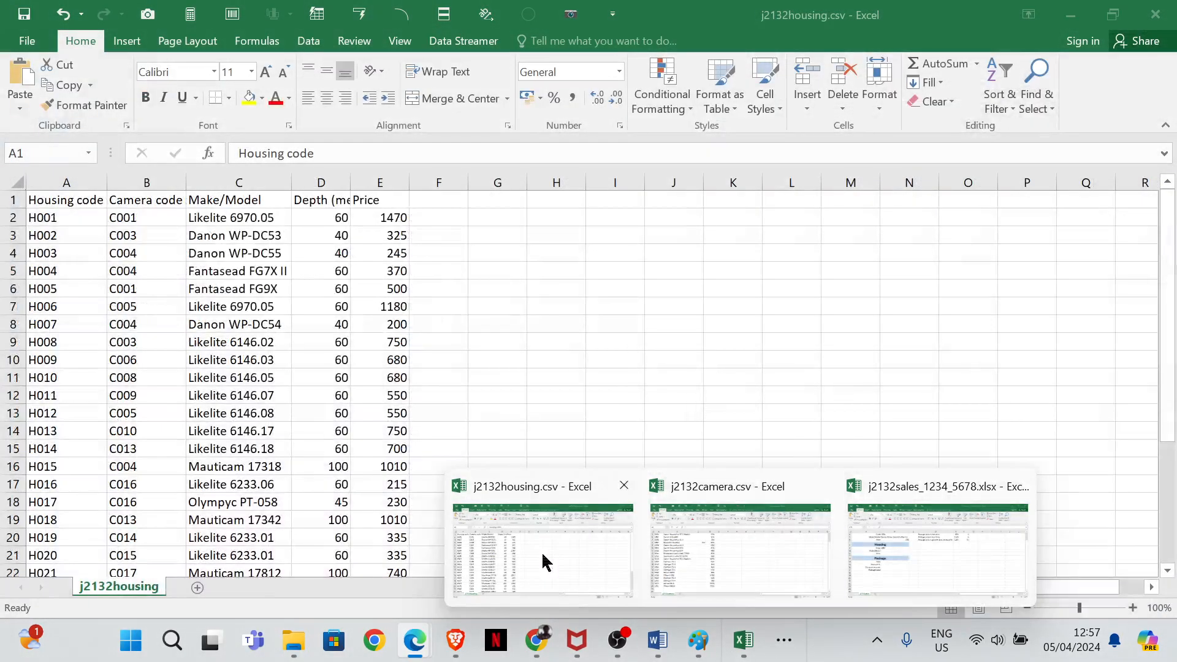
left_click(544, 562)
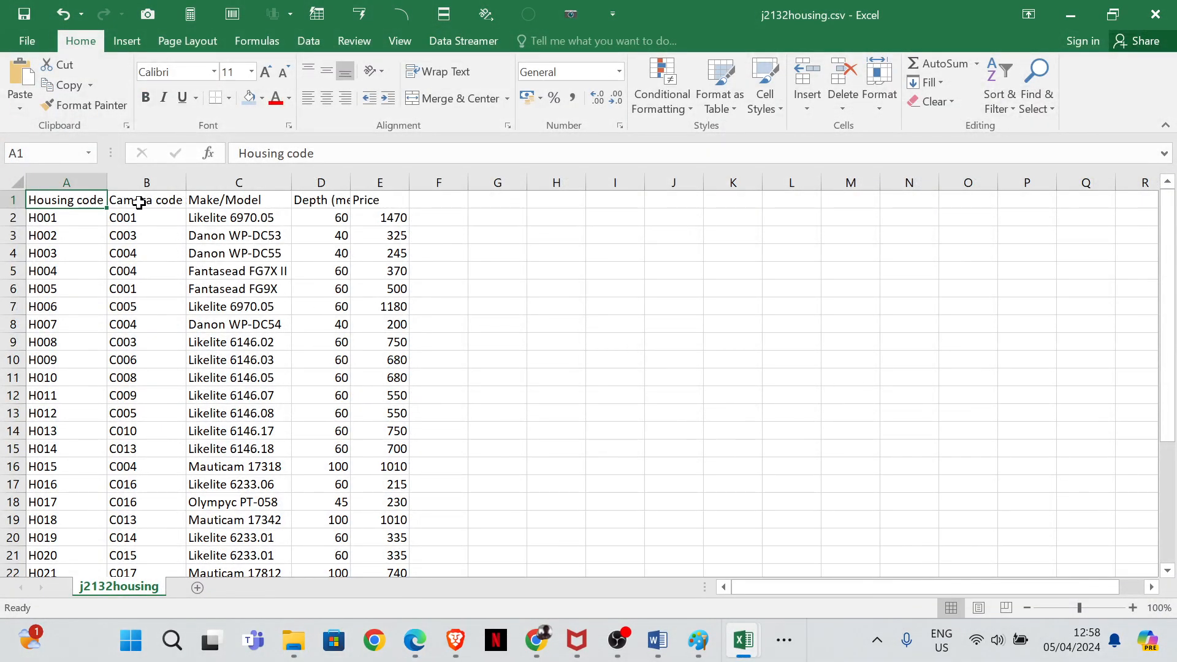
left_click(77, 182)
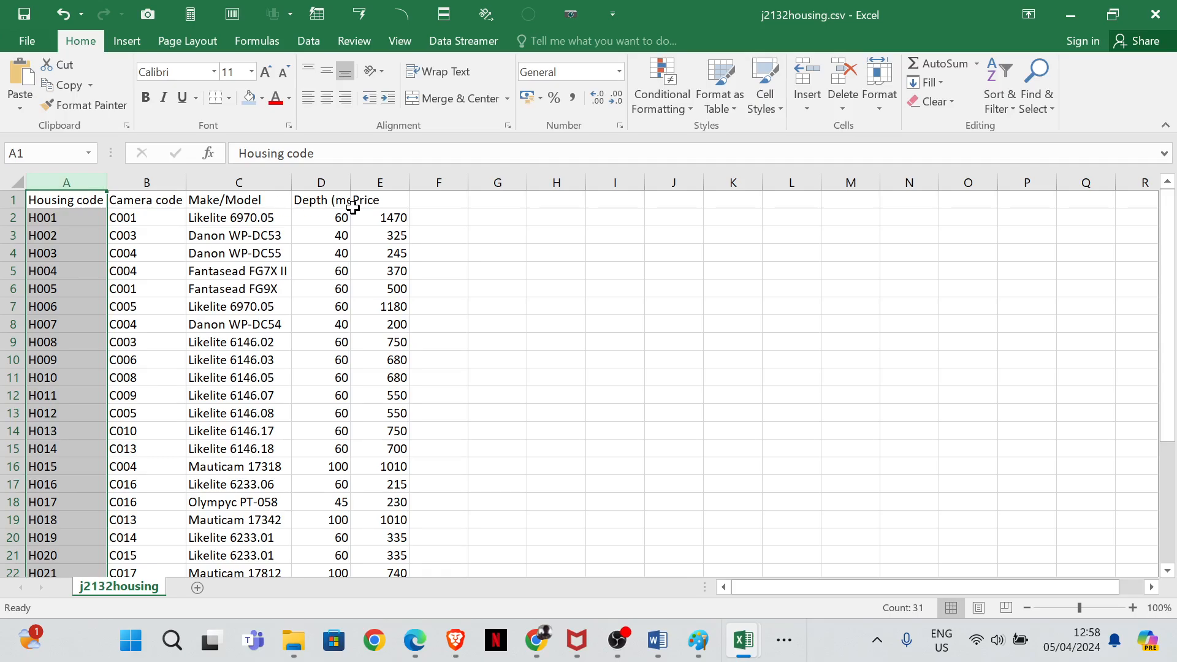
left_click(256, 177)
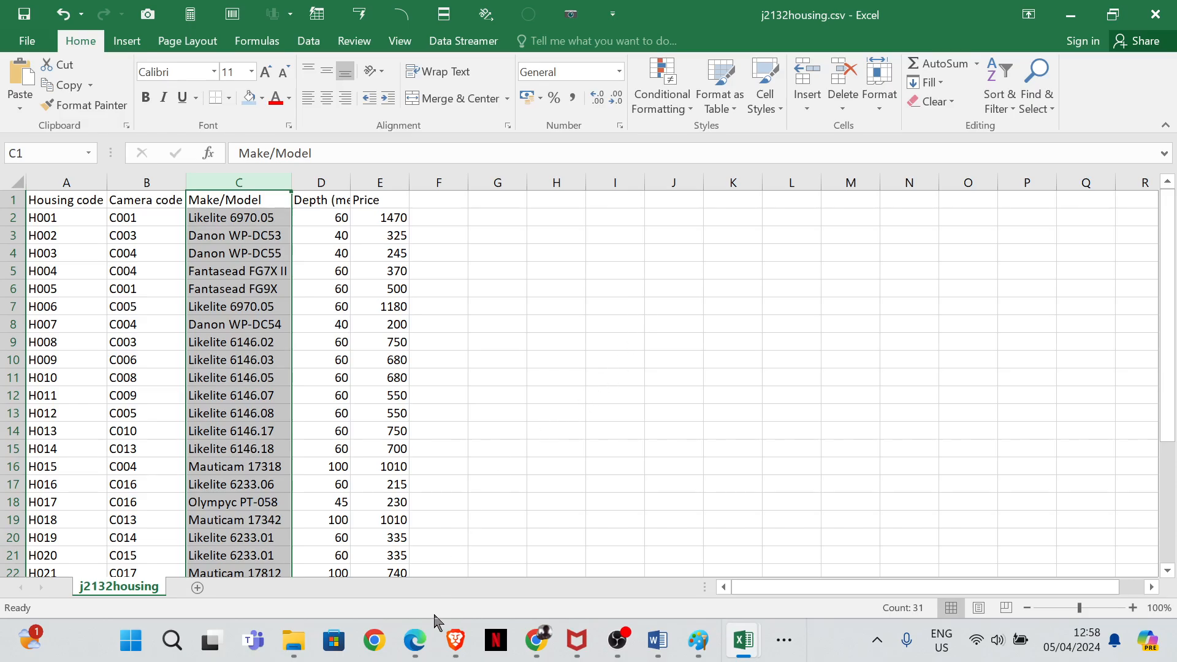
mouse_move(428, 649)
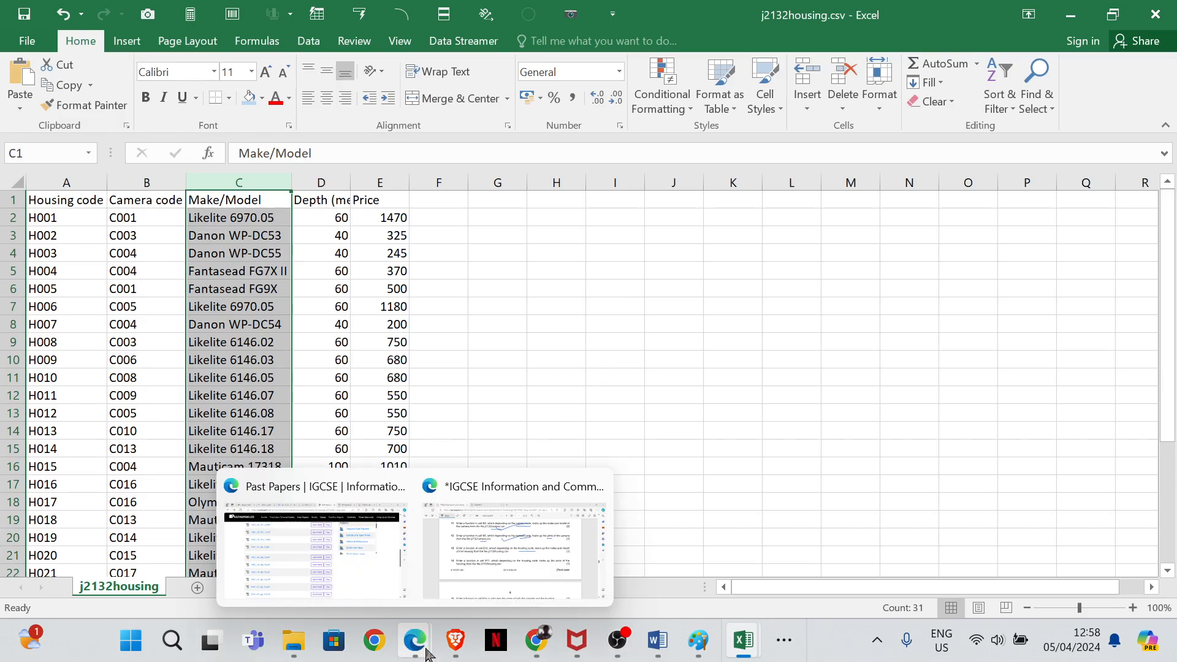
mouse_move(515, 558)
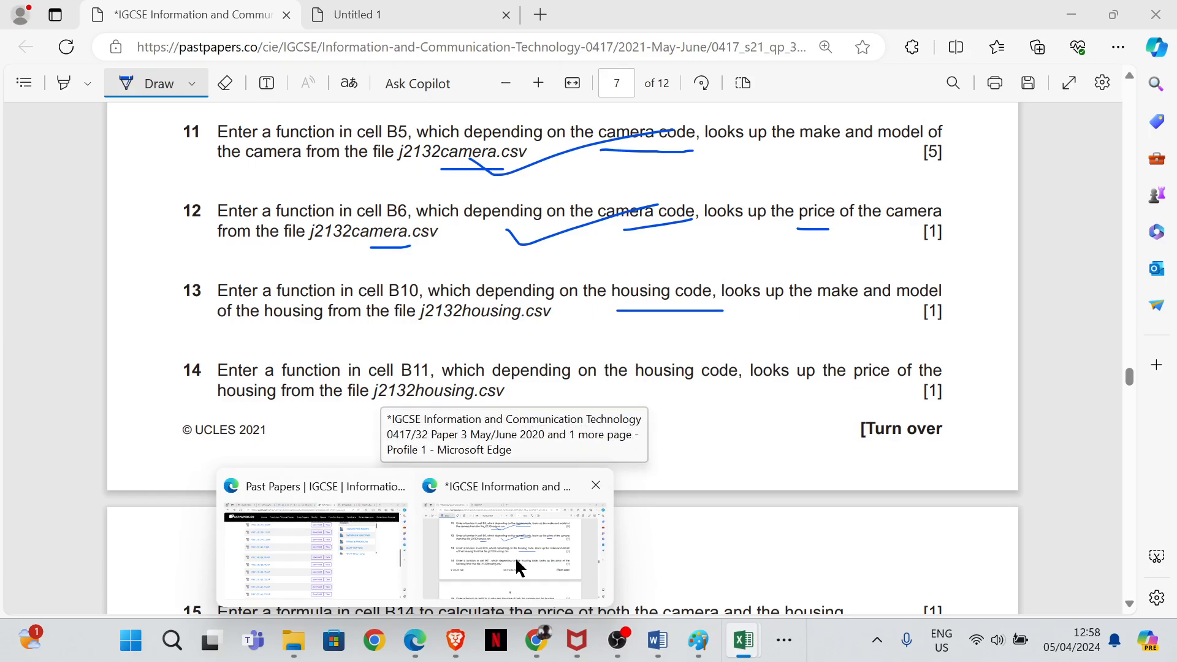
- Start a VLOOKUP function in cell B10 of the j2132sales workbook with B9 as the lookup value
mouse_move(744, 641)
left_click(914, 562)
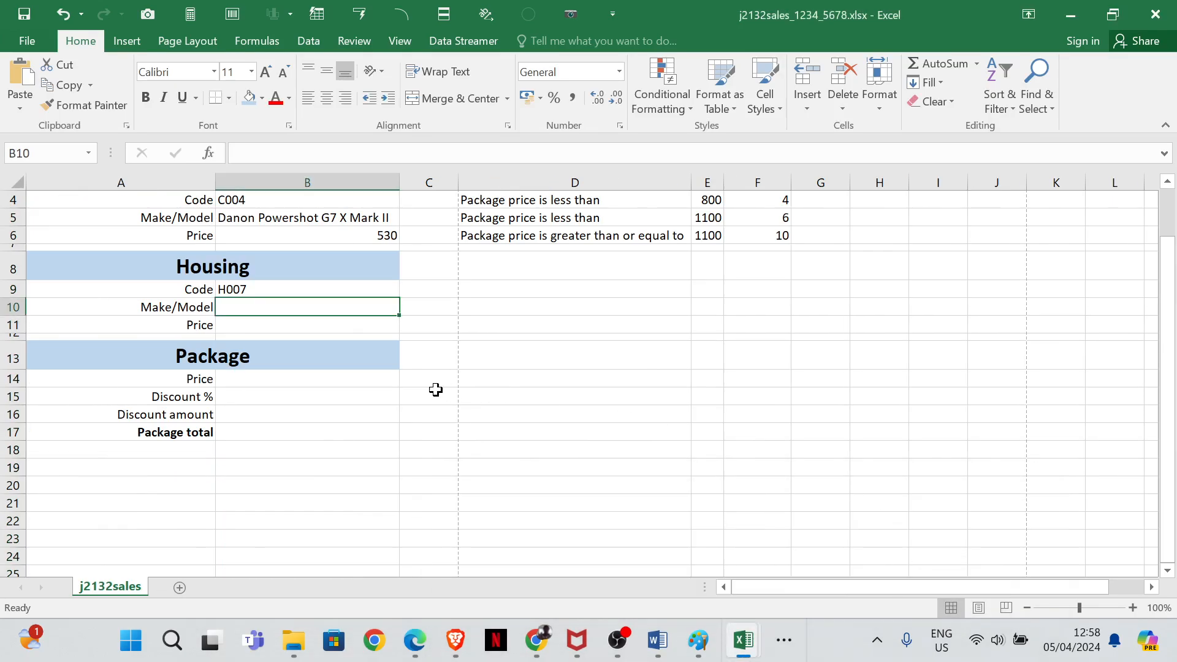
type("=")
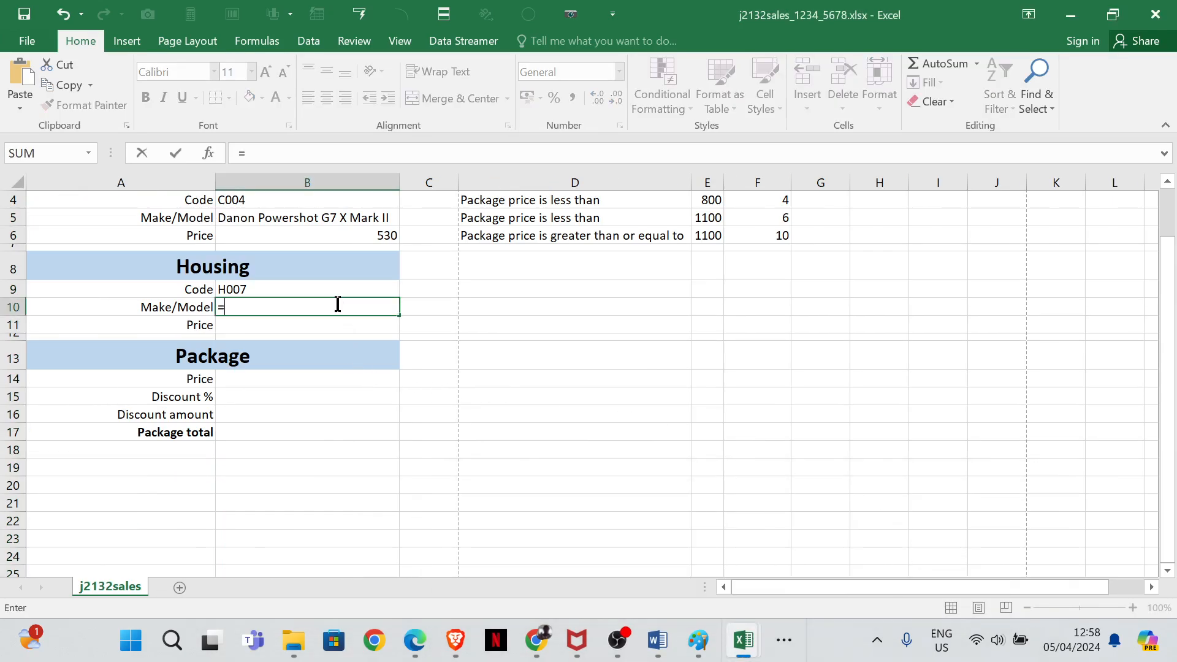
type("vl")
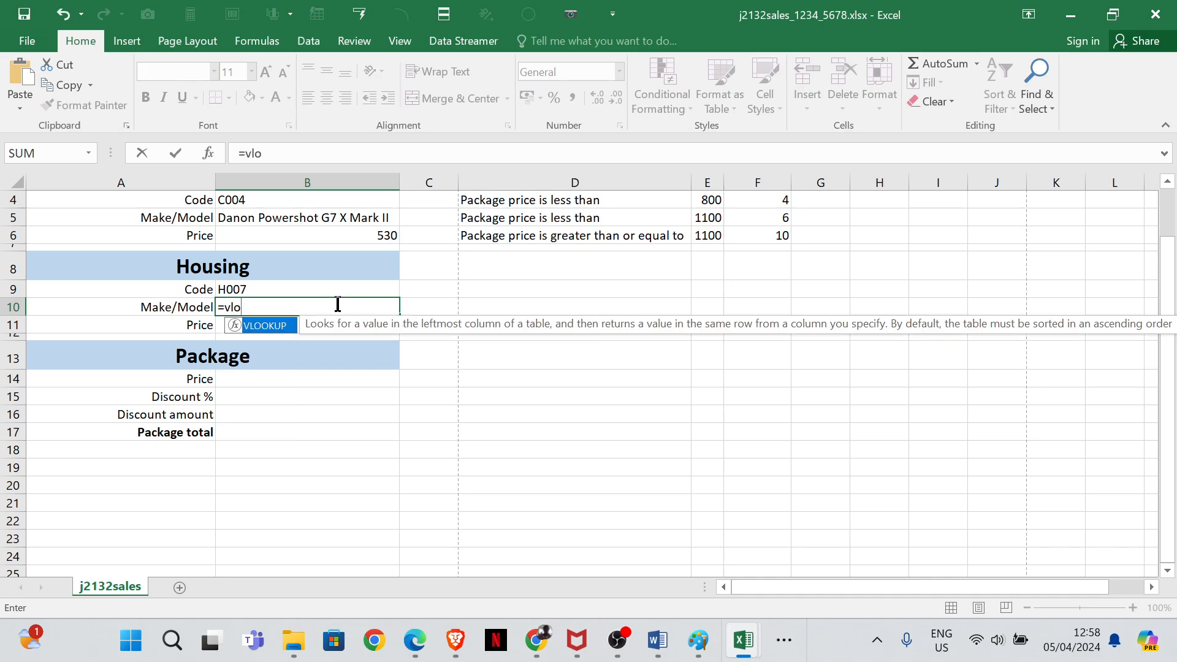
type("o")
double_click(264, 326)
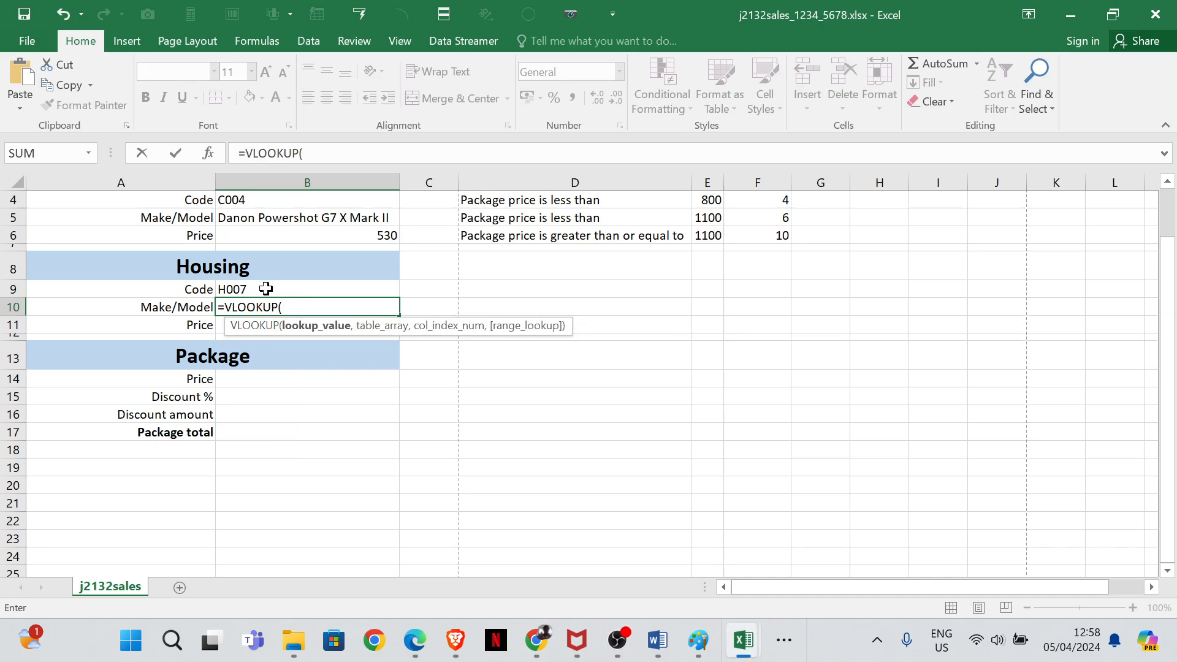
left_click(265, 289)
type(",")
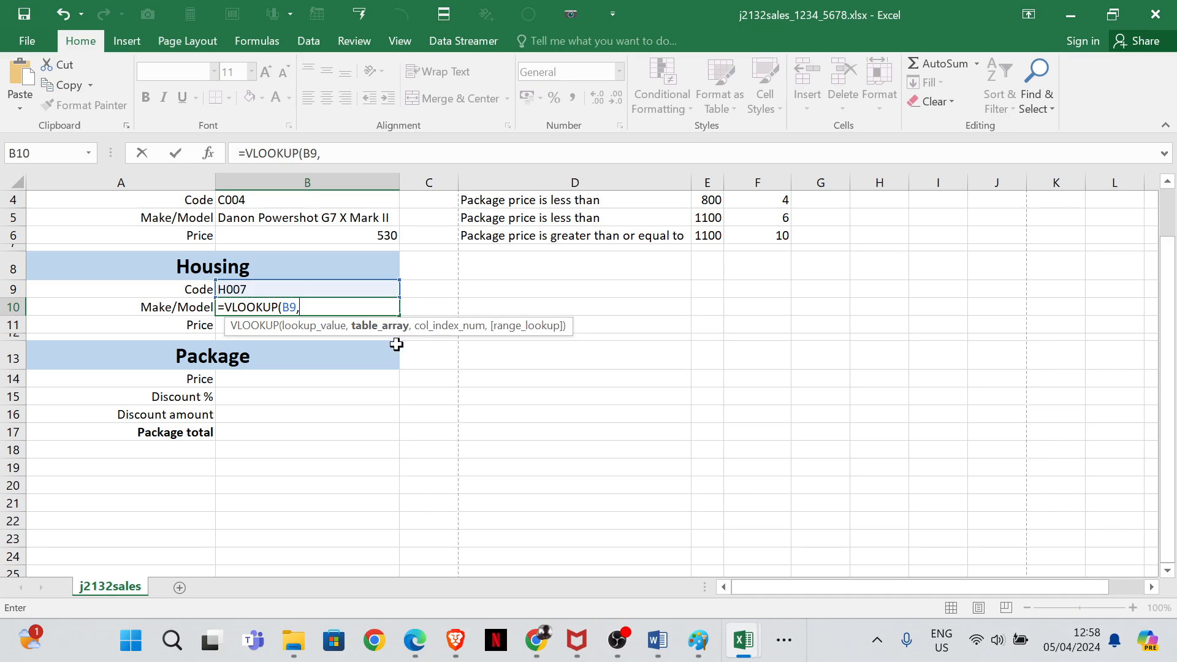
- Set the table array of the B10 lookup to $A$2:$C$31 in j2132housing.csv
mouse_move(748, 648)
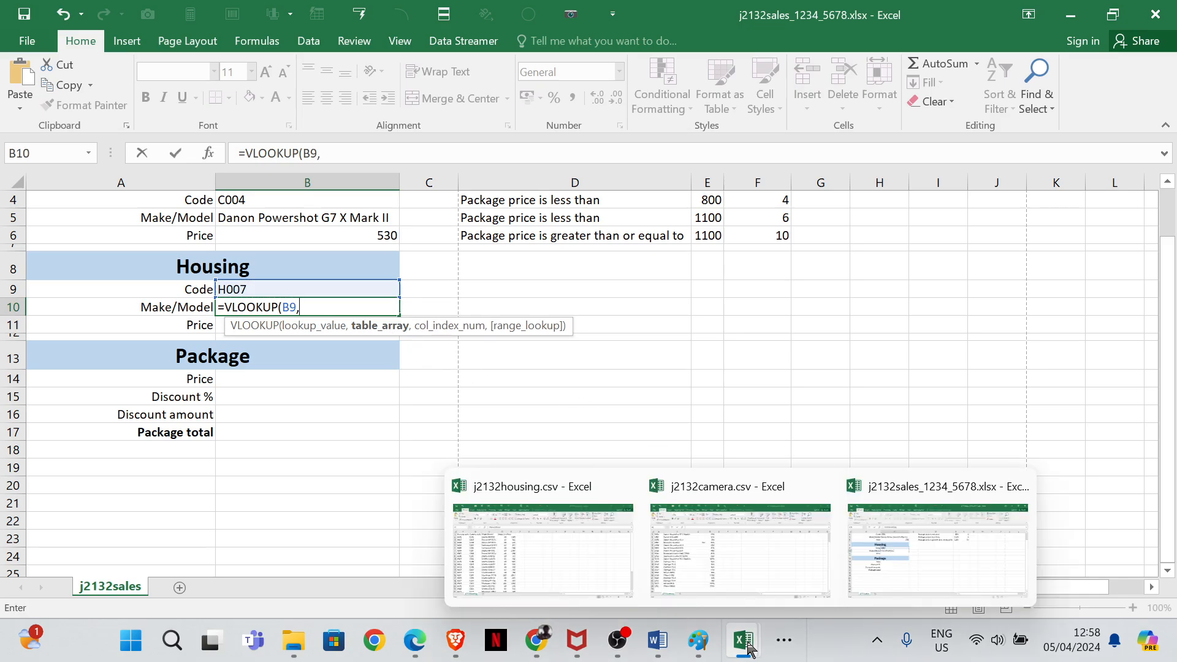
left_click(562, 550)
left_click_drag(69, 213, 244, 537)
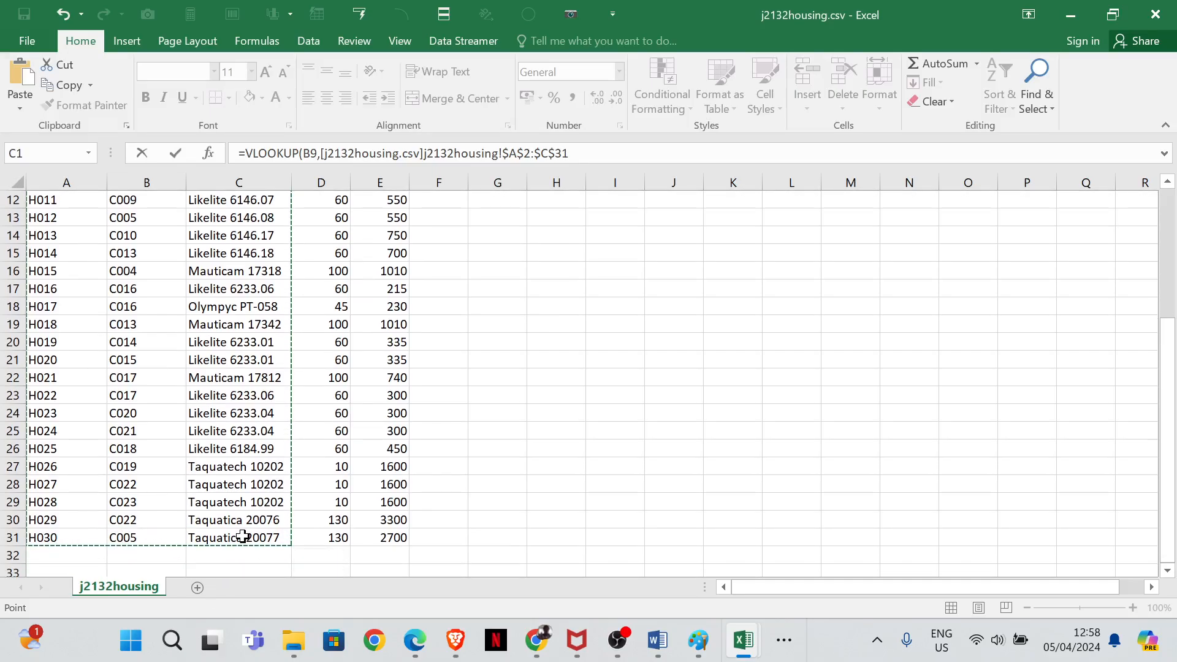
left_click(589, 152)
type(",")
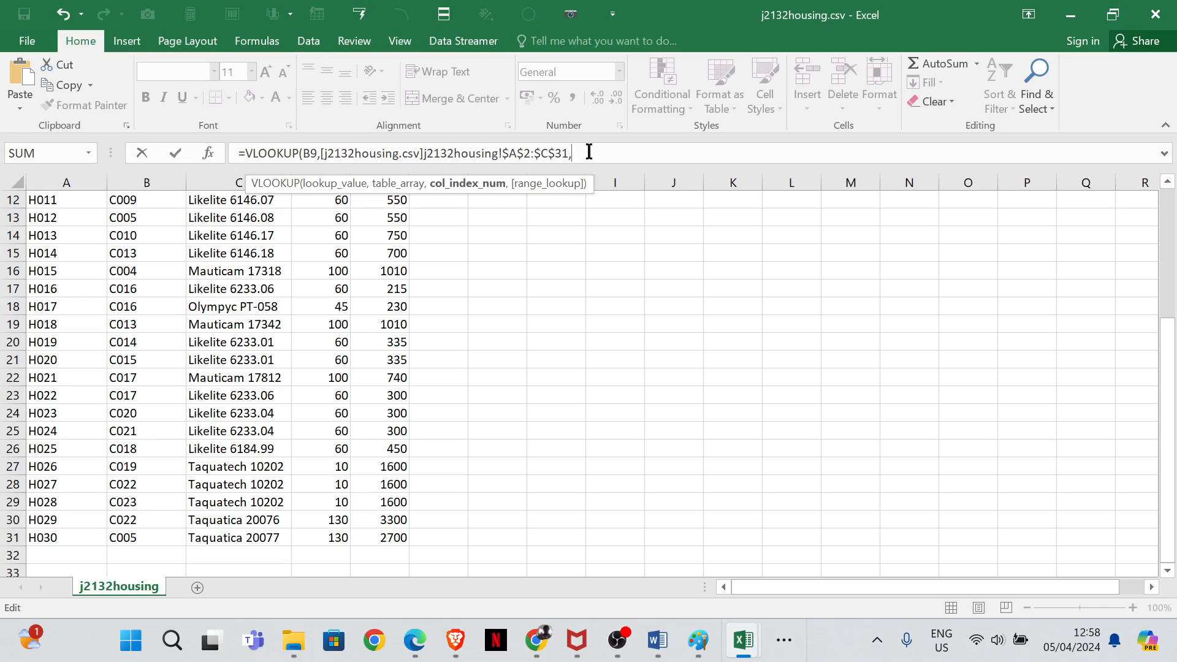
- Complete the B10 lookup with column index 3 and the FALSE exact match option
type("3,")
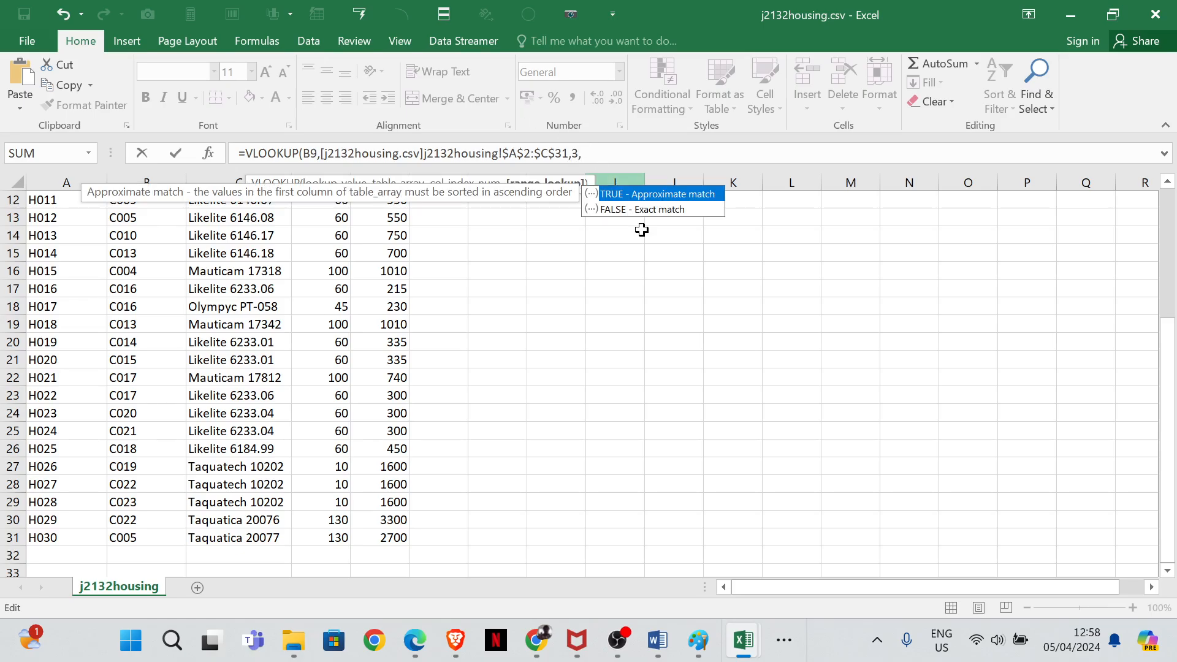
double_click(675, 211)
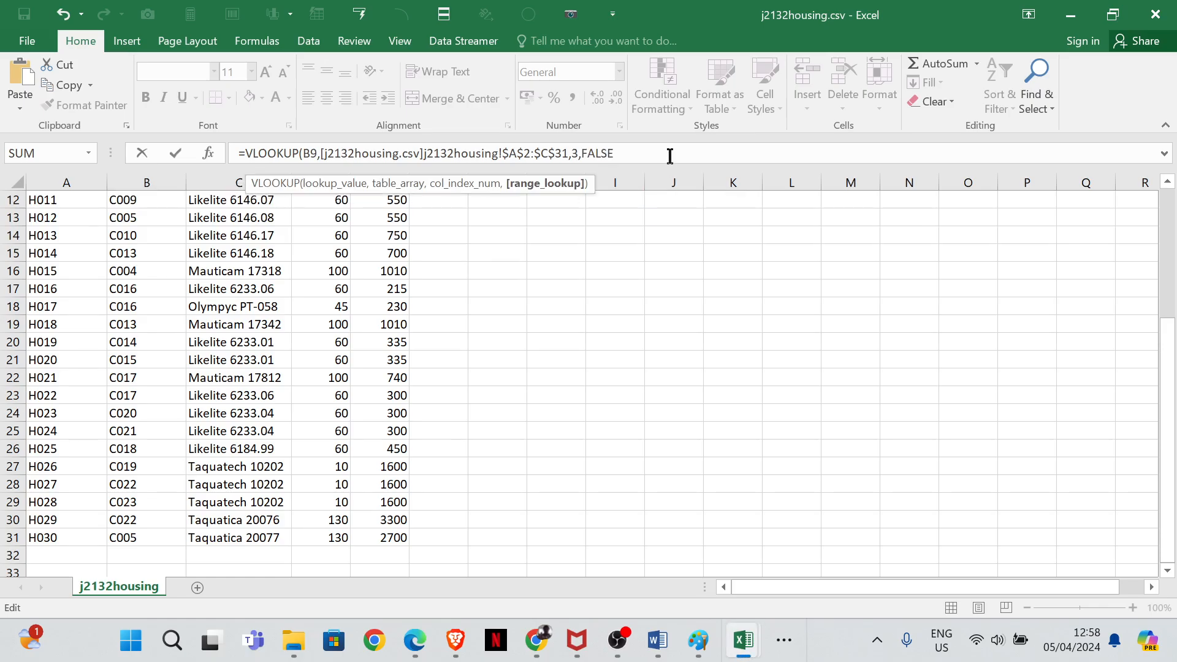
key("Return")
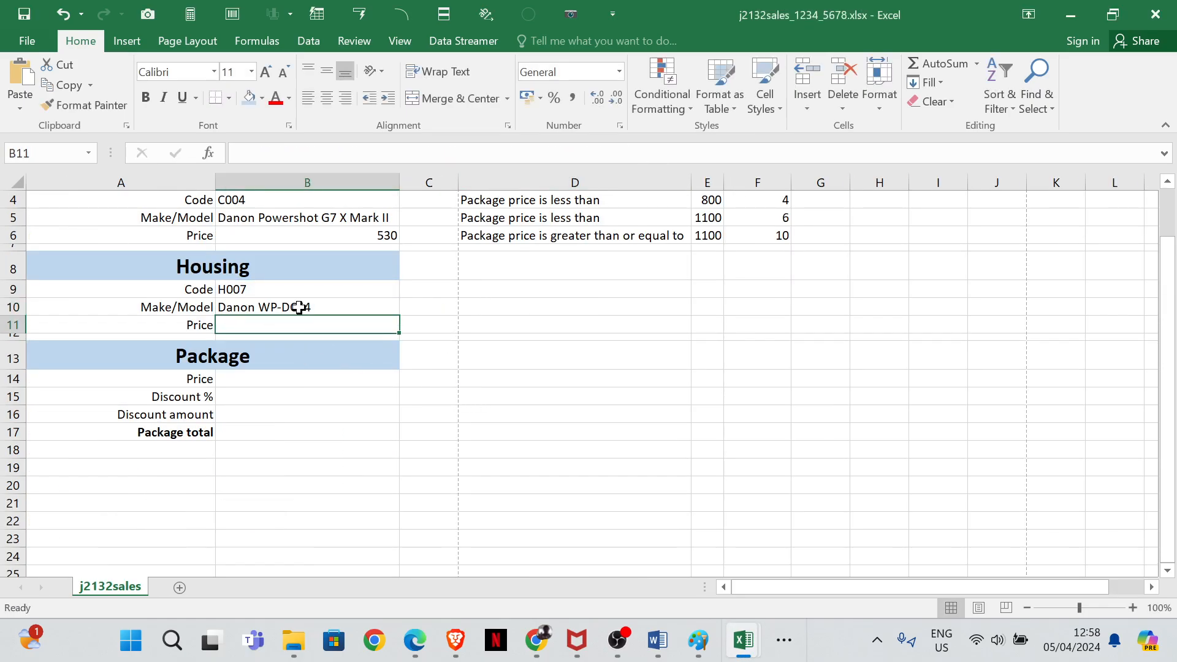
- Switch to the exam paper in Edge and draw a tick on the completed question 13
mouse_move(417, 638)
left_click(494, 578)
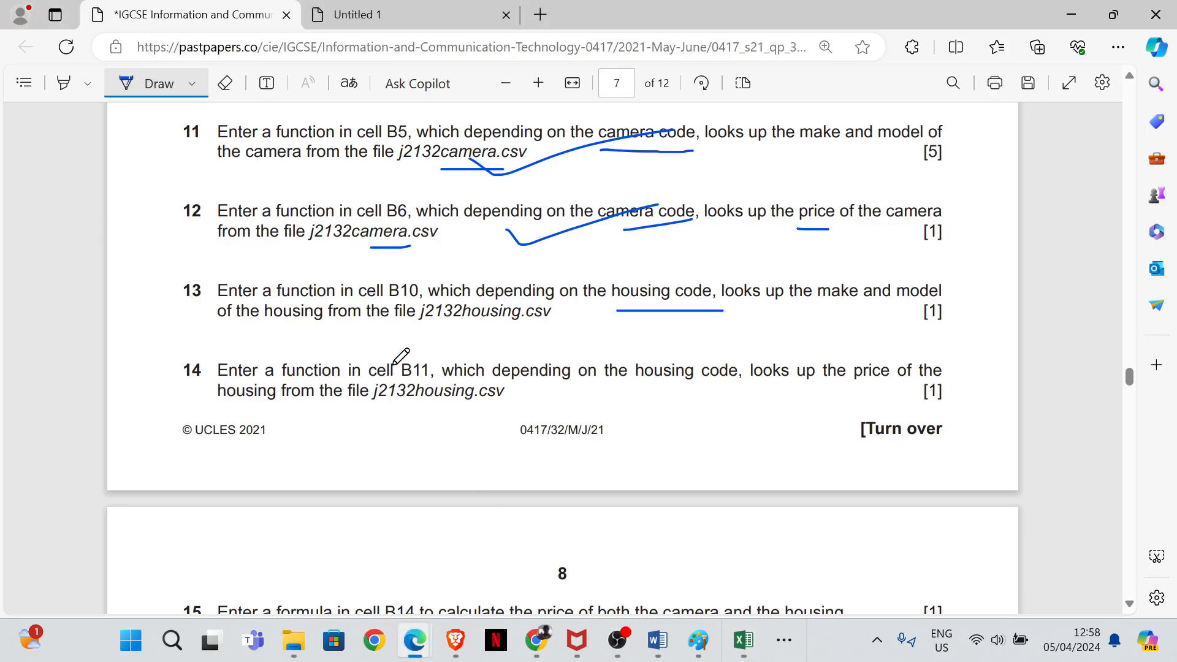
left_click_drag(517, 309, 622, 277)
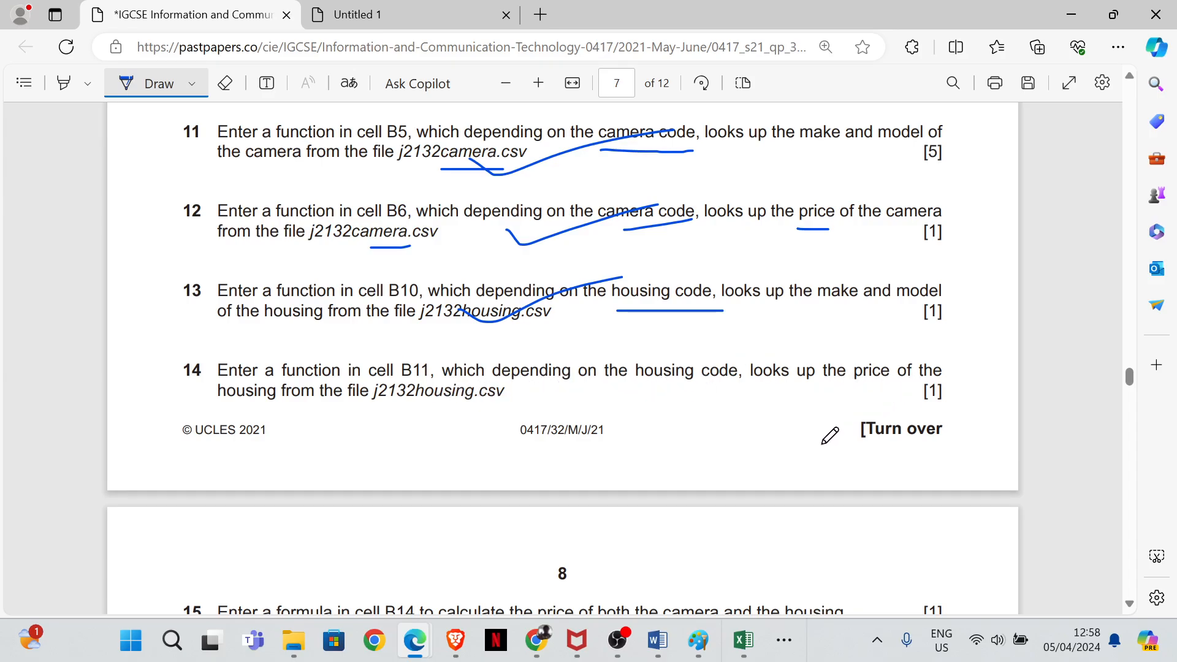
- Switch to j2132housing.csv in Excel and examine the Price and Housing code columns for question 14
mouse_move(744, 655)
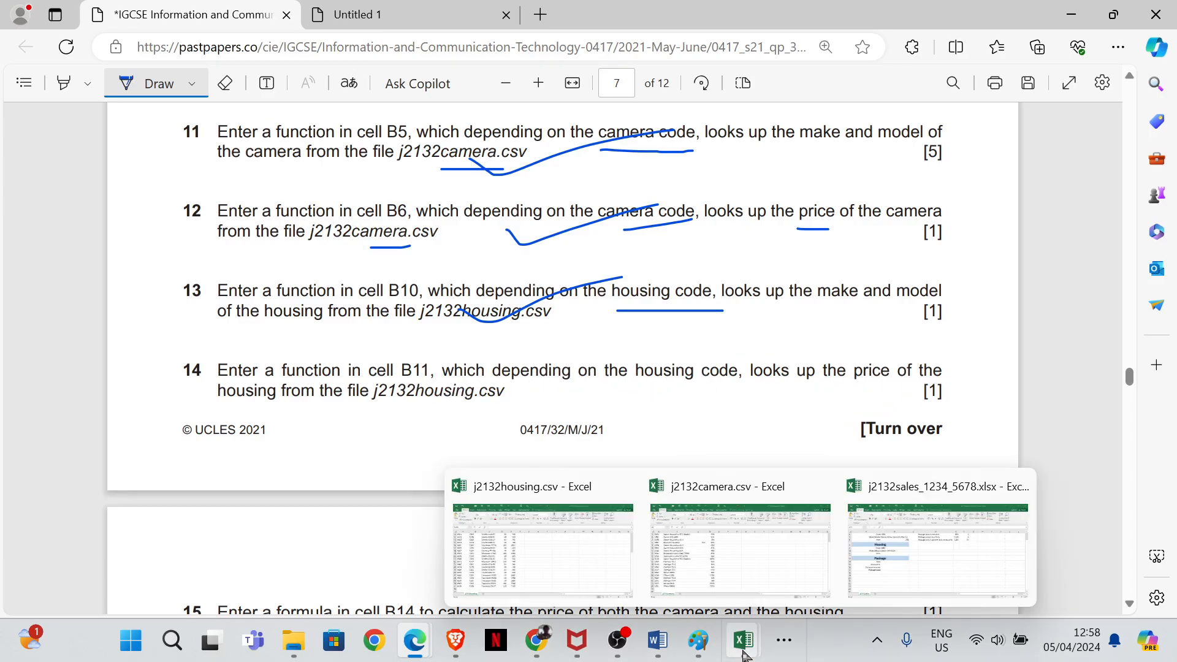
left_click(583, 575)
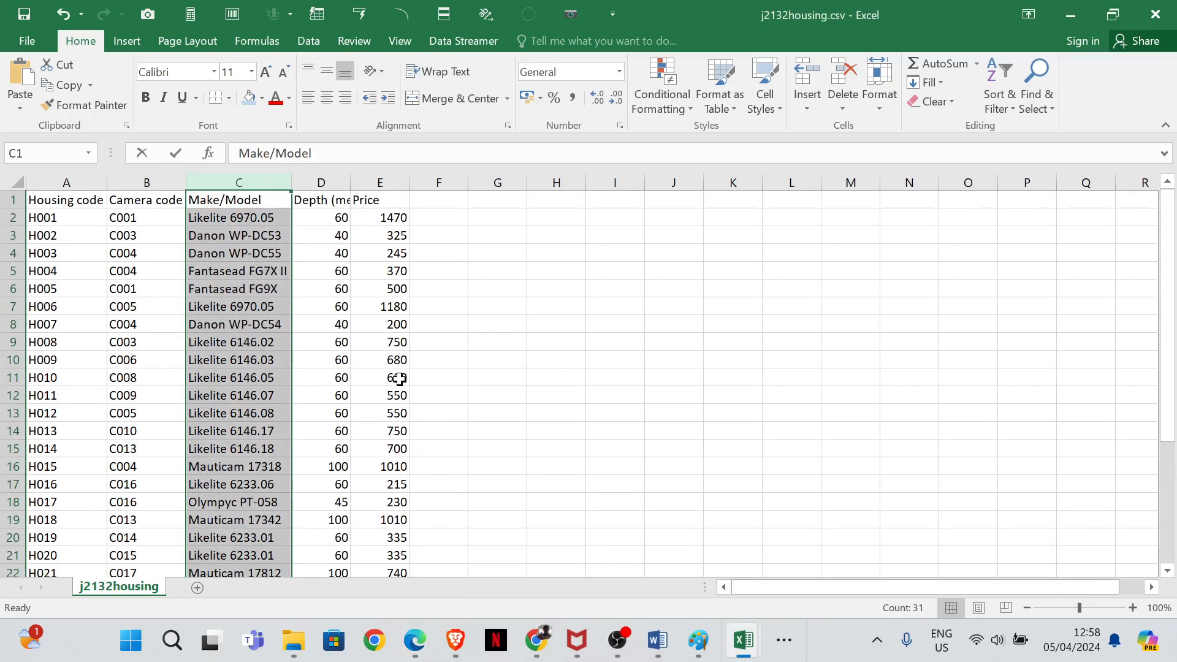
left_click(395, 183)
left_click(68, 183)
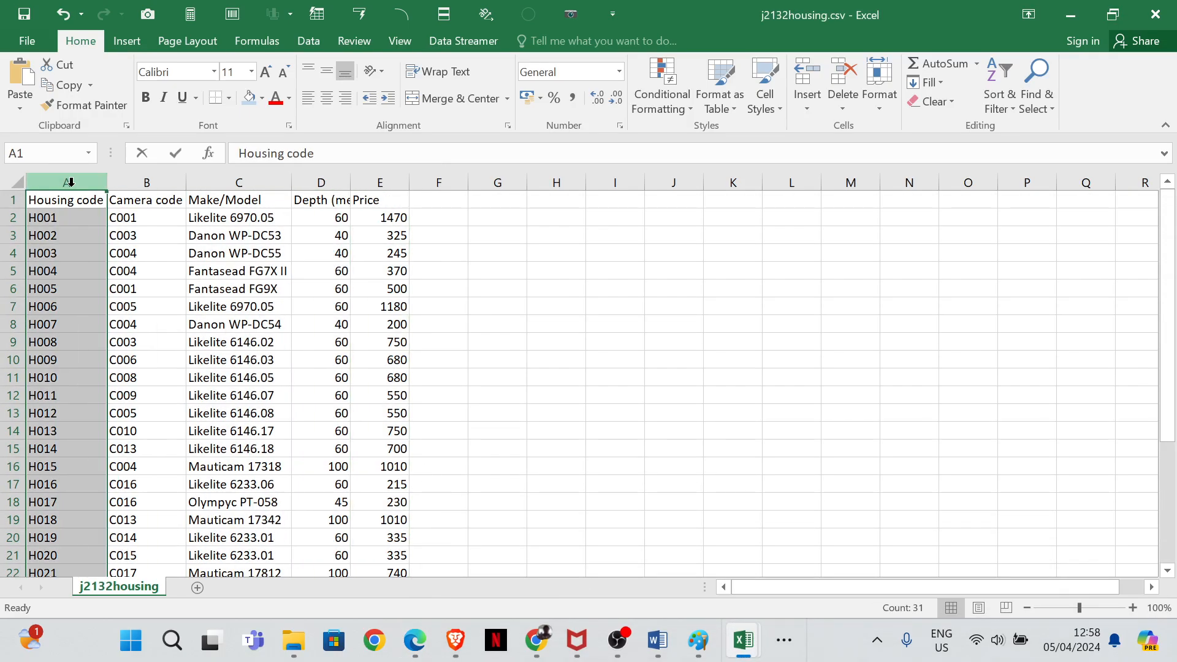
- Start a VLOOKUP function in the housing Price cell B11 of the j2132sales workbook with B9 as the lookup value
mouse_move(751, 654)
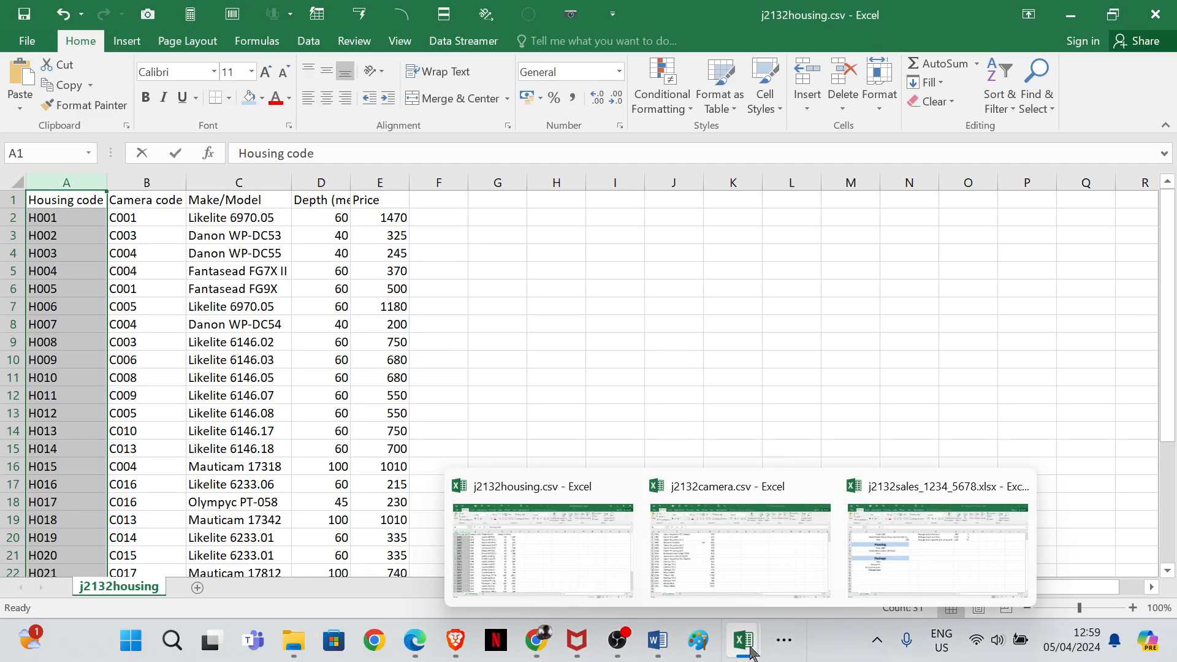
left_click(902, 546)
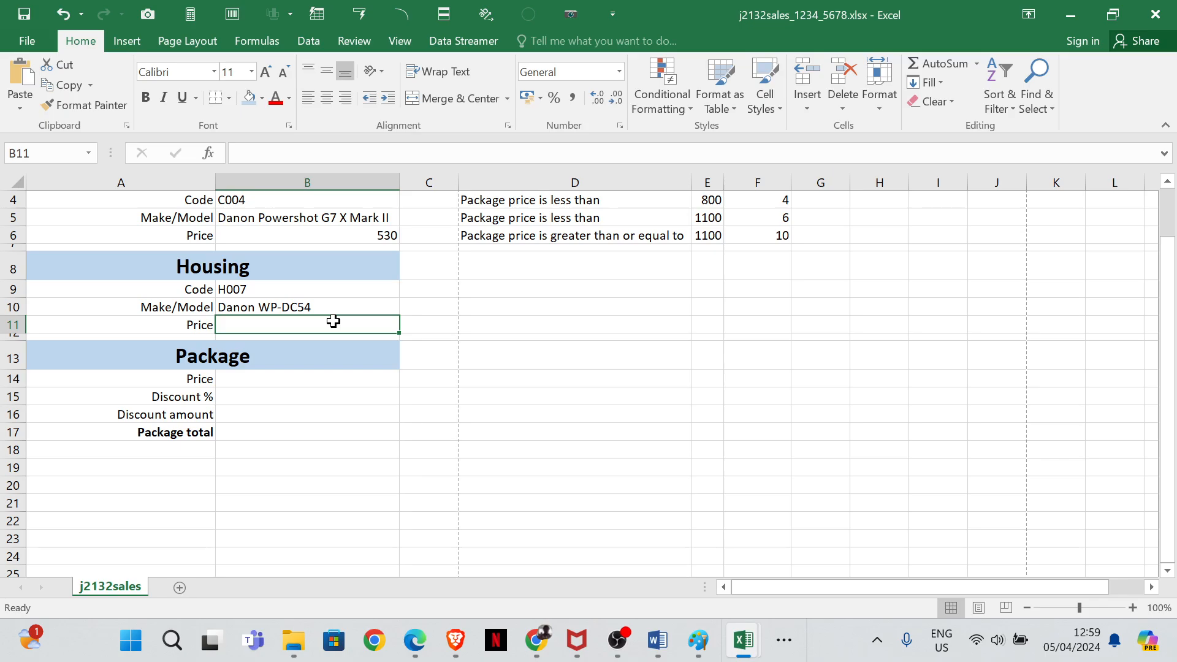
type("=v")
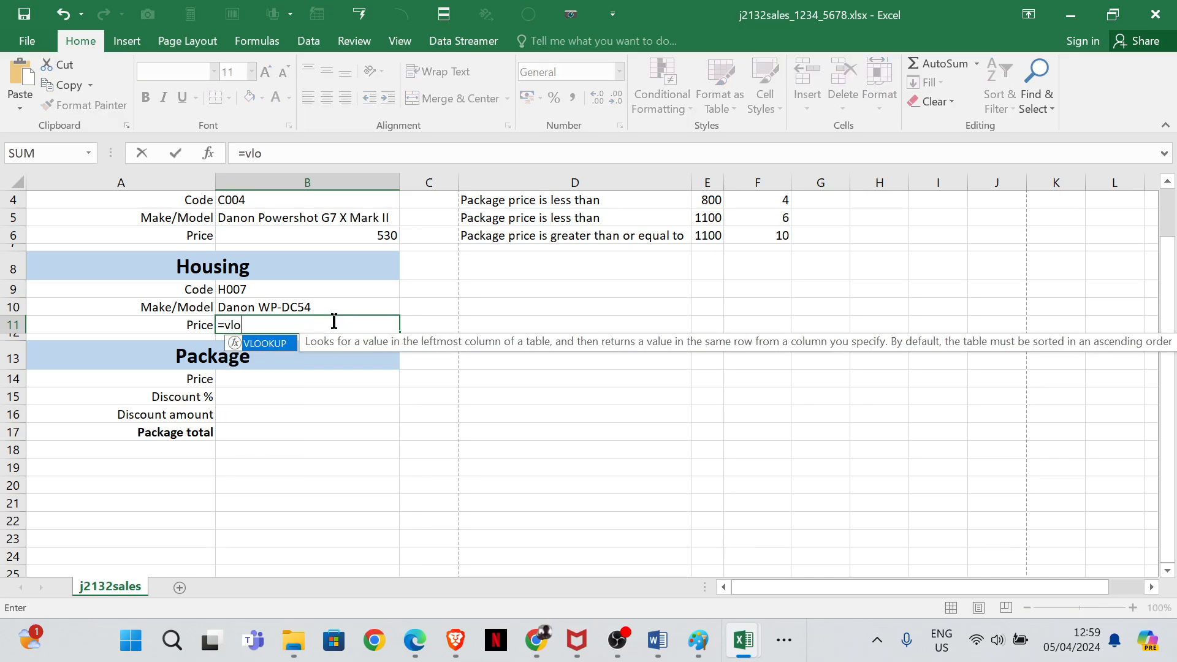
type("lo")
double_click(265, 344)
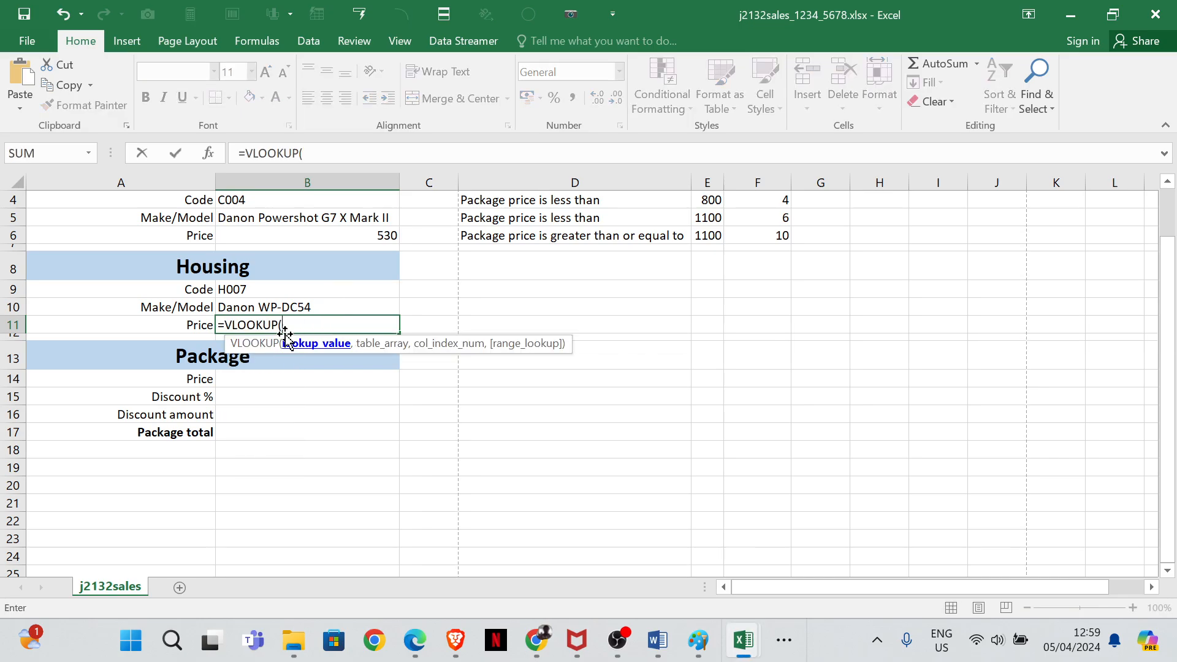
left_click(227, 289)
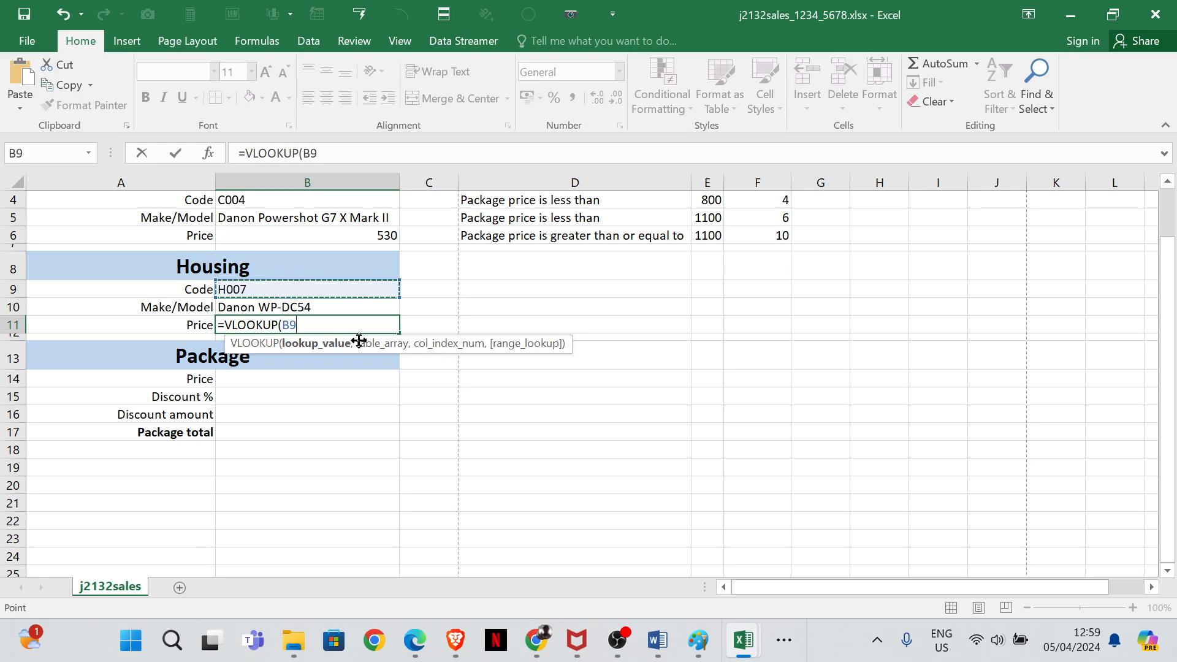
type(",")
- Set the table array of the B11 lookup to $A$2:$E$31 in j2132housing.csv
mouse_move(730, 640)
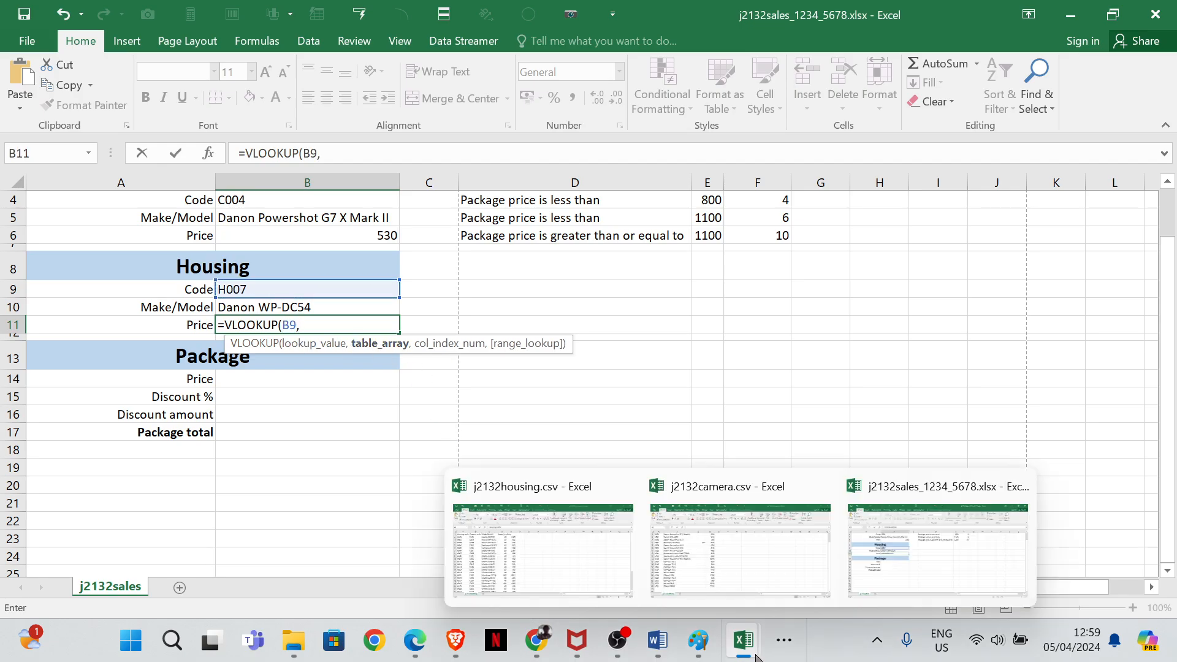
left_click(566, 554)
left_click_drag(79, 218, 377, 539)
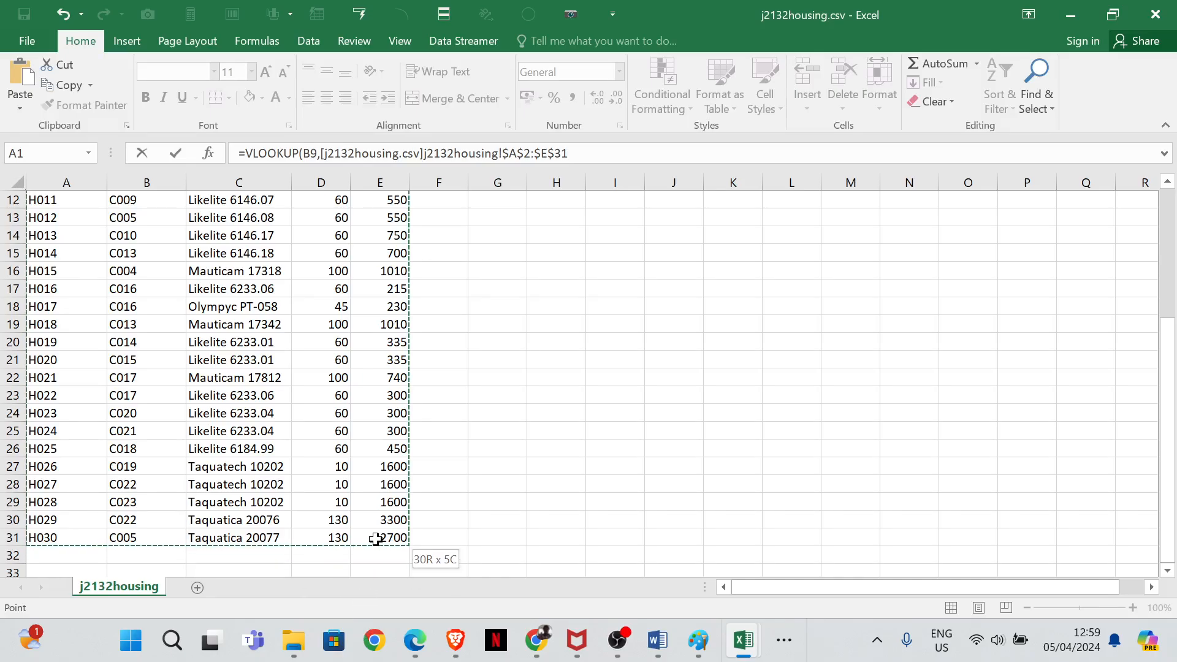
left_click(595, 151)
type(",")
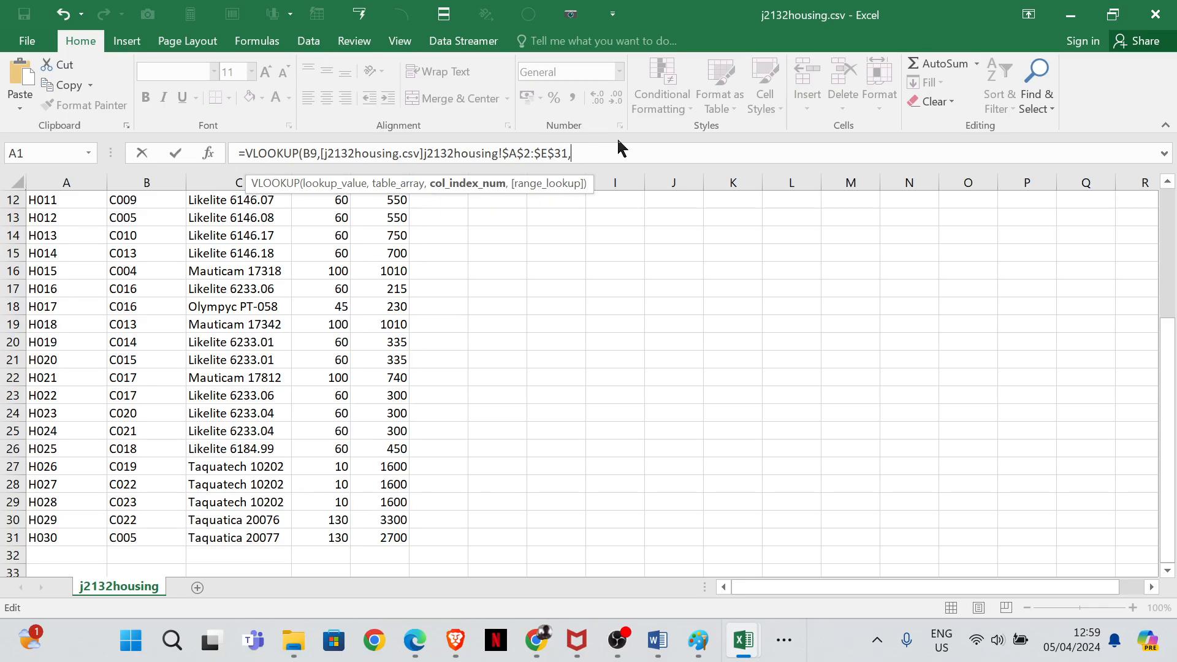
- Complete the B11 housing price lookup with column index 5 and a FALSE exact match, and select the cell to check its formula
type("5,")
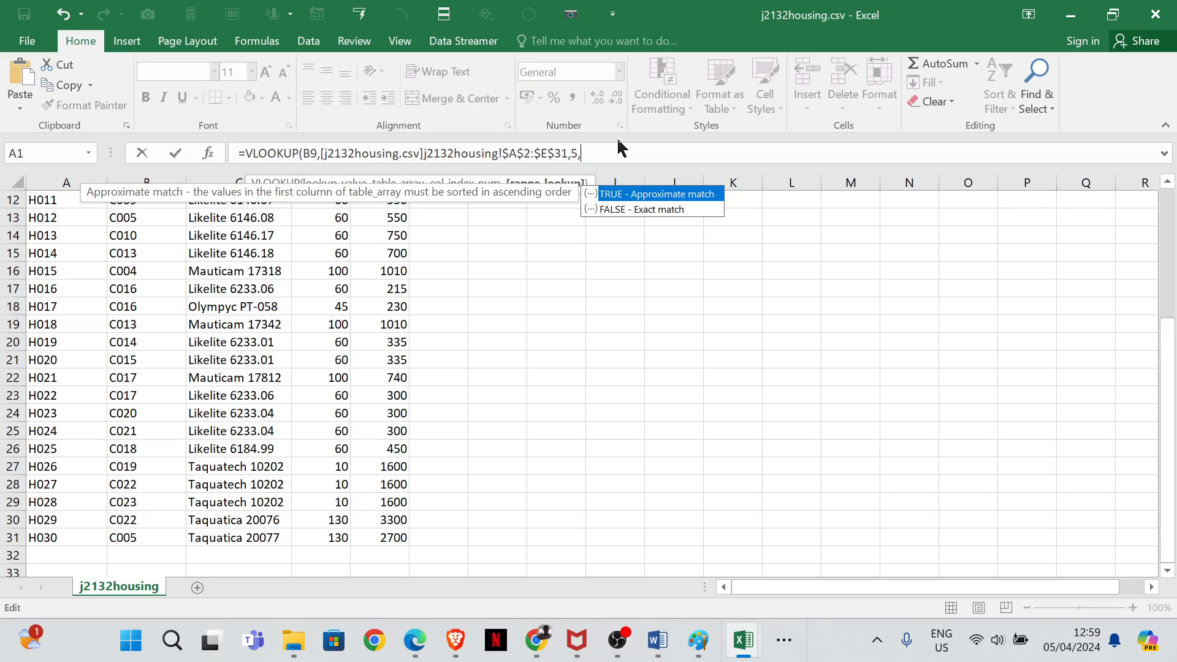
double_click(653, 210)
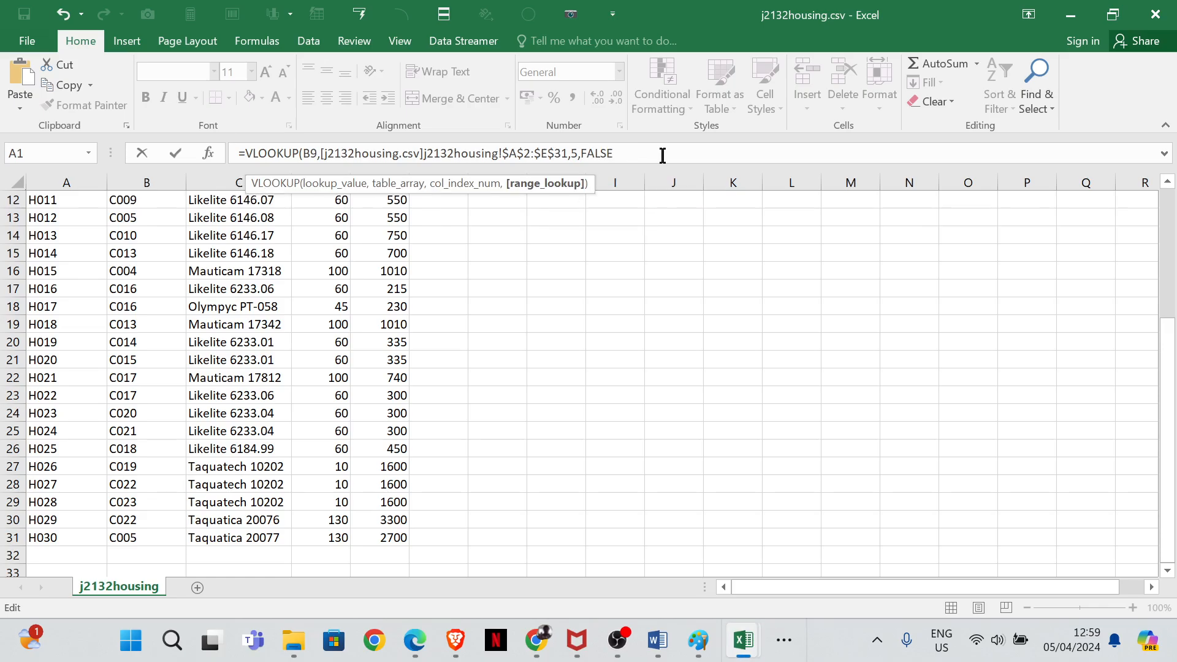
key("Return")
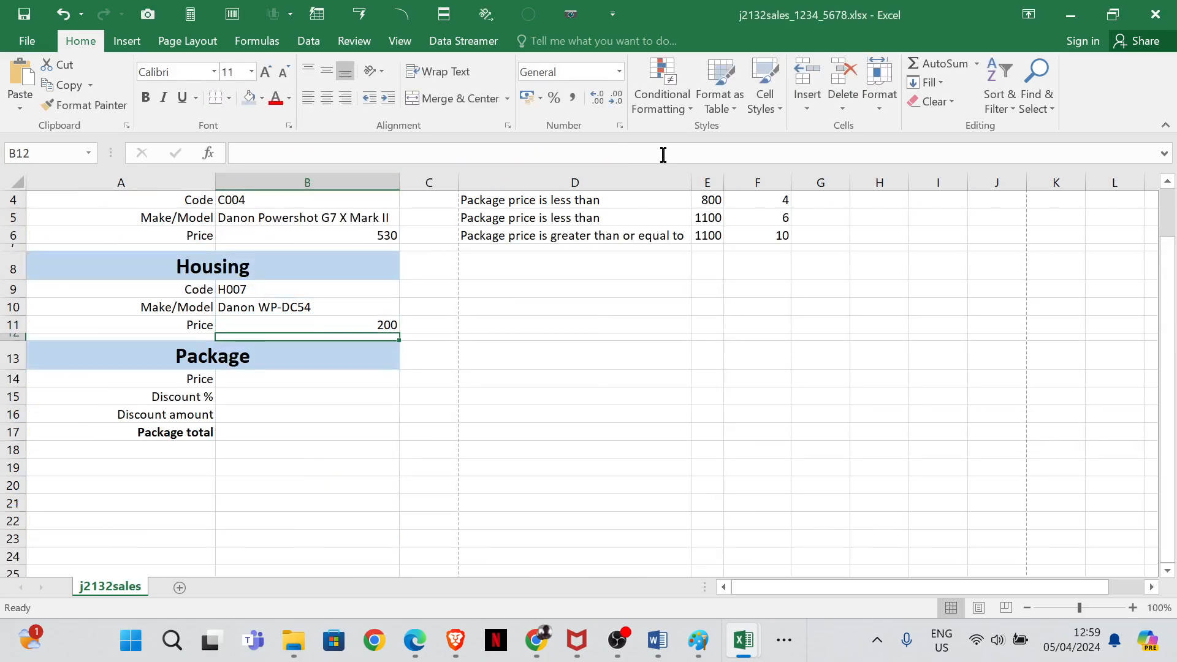
left_click(339, 325)
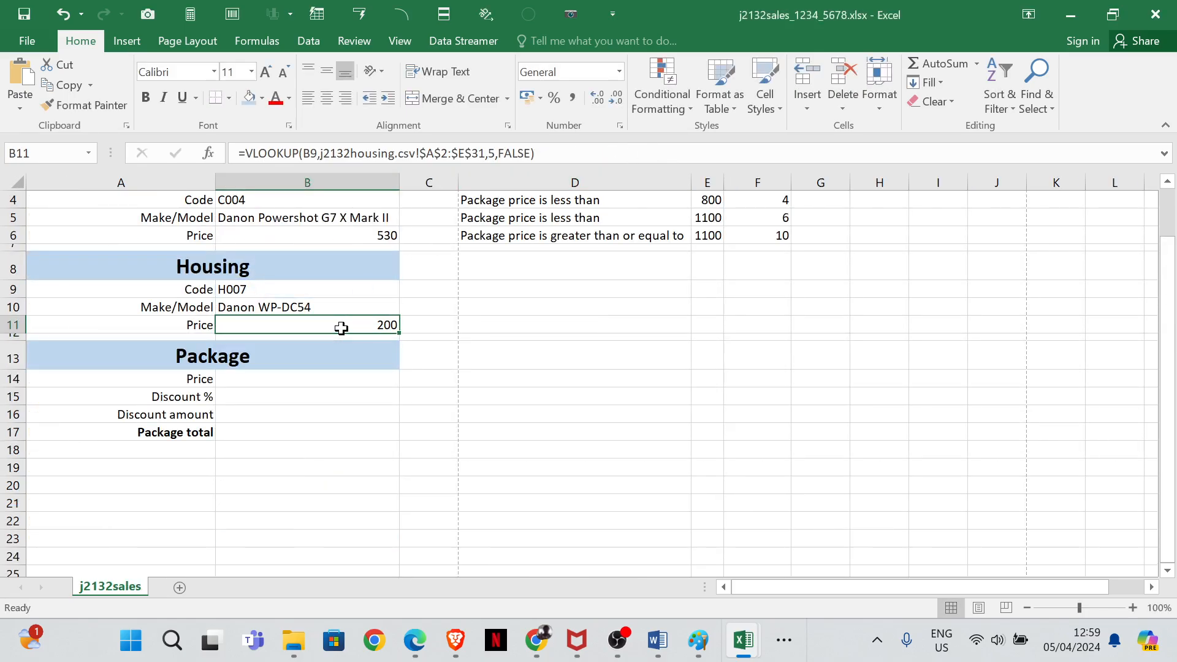
- Switch to the exam paper in Edge, draw a tick on the completed question 14 and read question 15
mouse_move(415, 641)
left_click(509, 539)
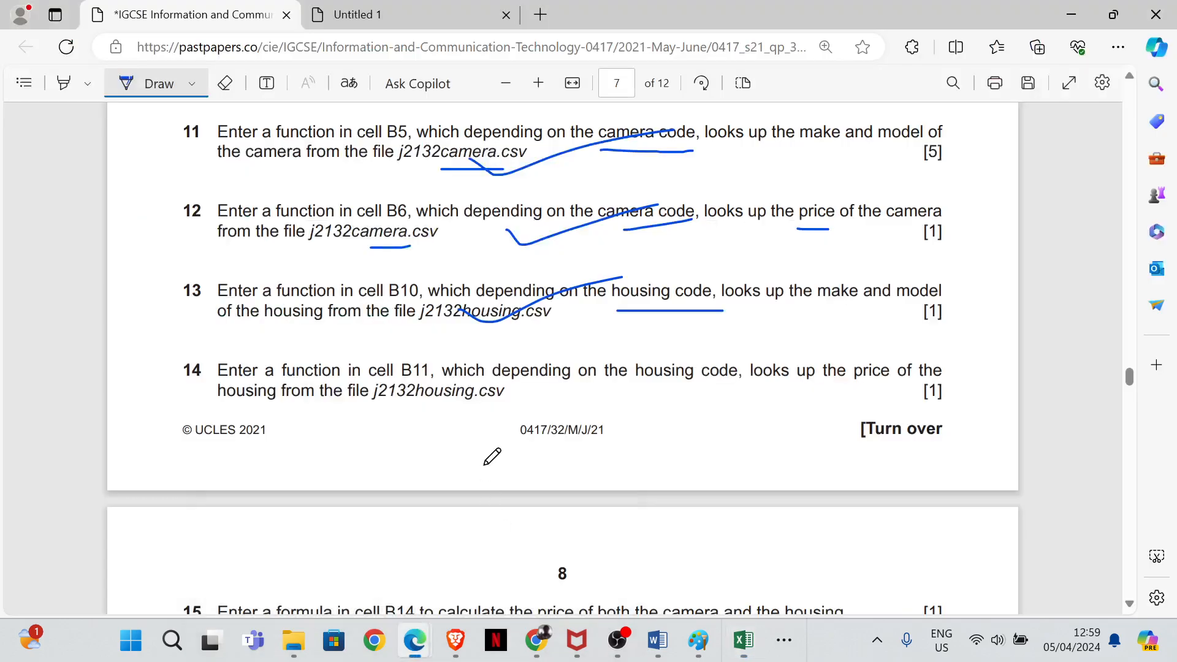
mouse_move(500, 386)
left_mouse_down()
mouse_move(521, 399)
mouse_move(613, 362)
left_mouse_up()
scroll(615, 359, "down", 5)
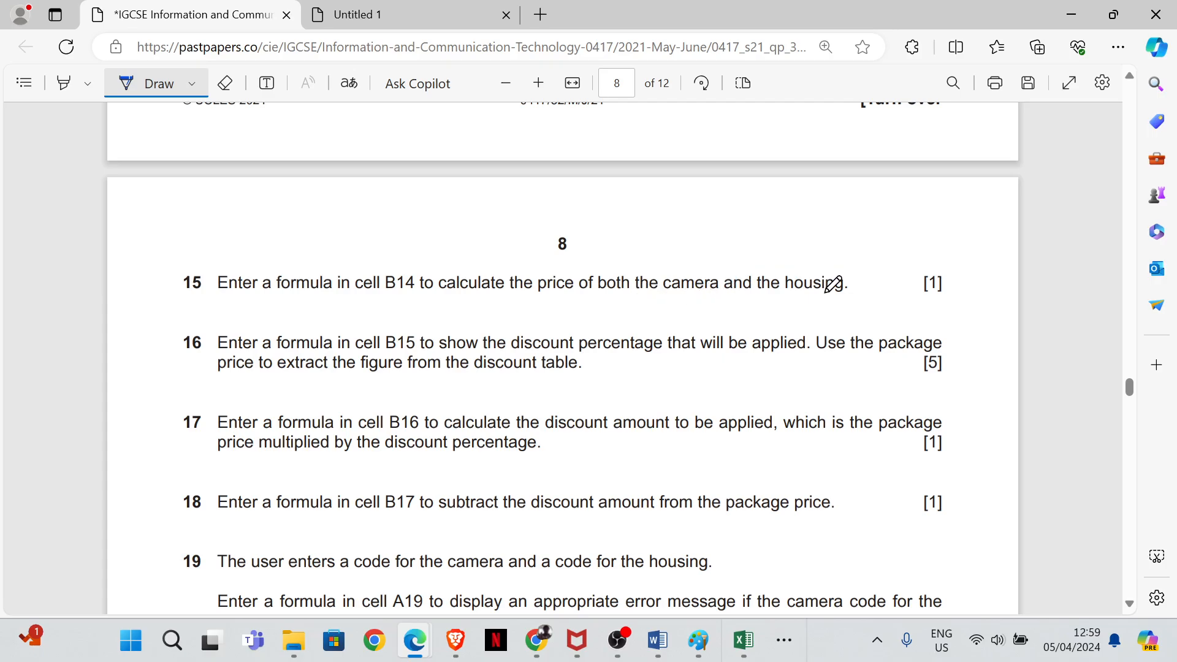
- Switch to the j2132sales workbook in Excel and enter =B6+B11 in the package Price cell B14 to add the camera and housing prices
mouse_move(753, 638)
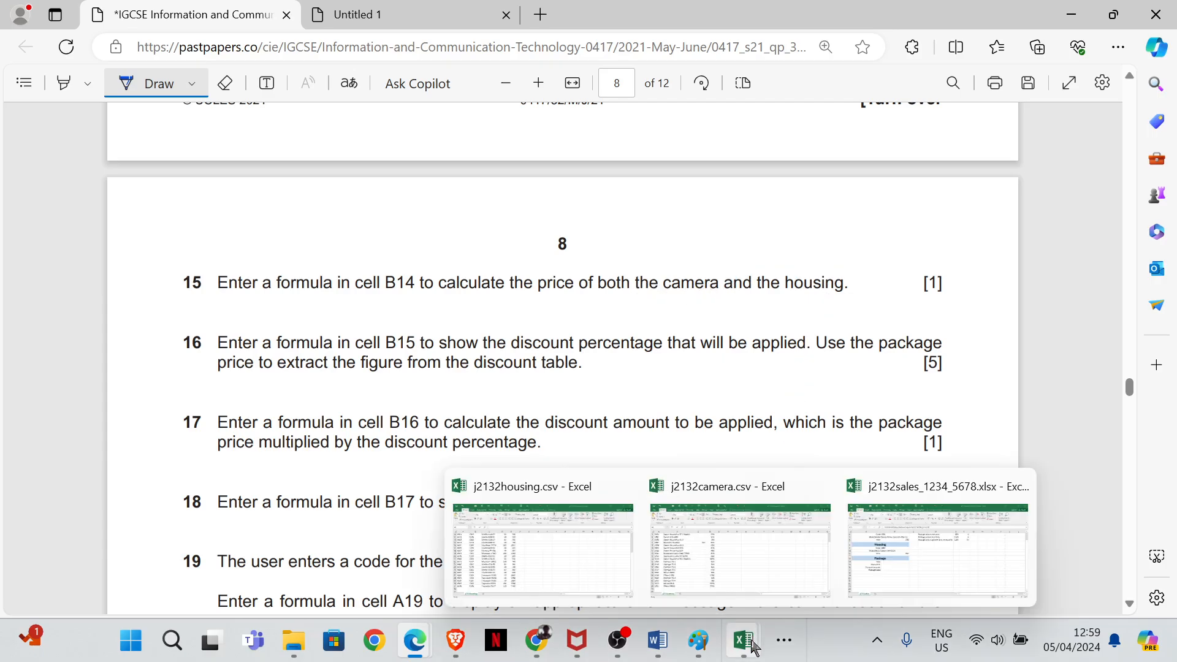
left_click(929, 550)
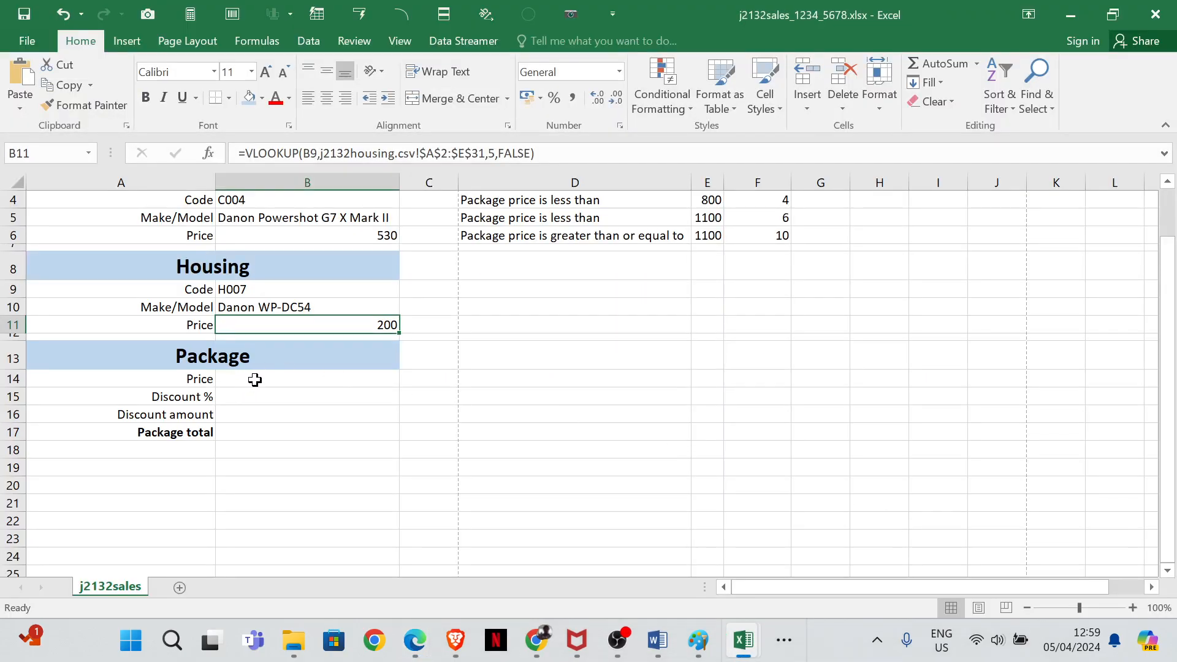
left_click(255, 380)
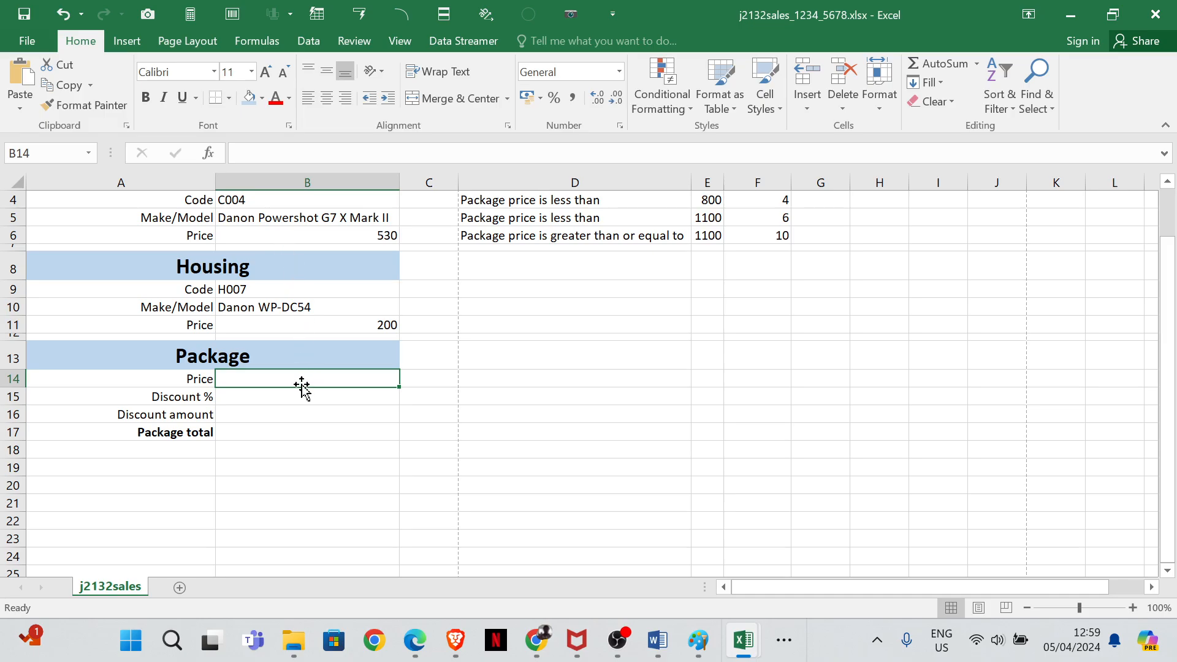
type("=")
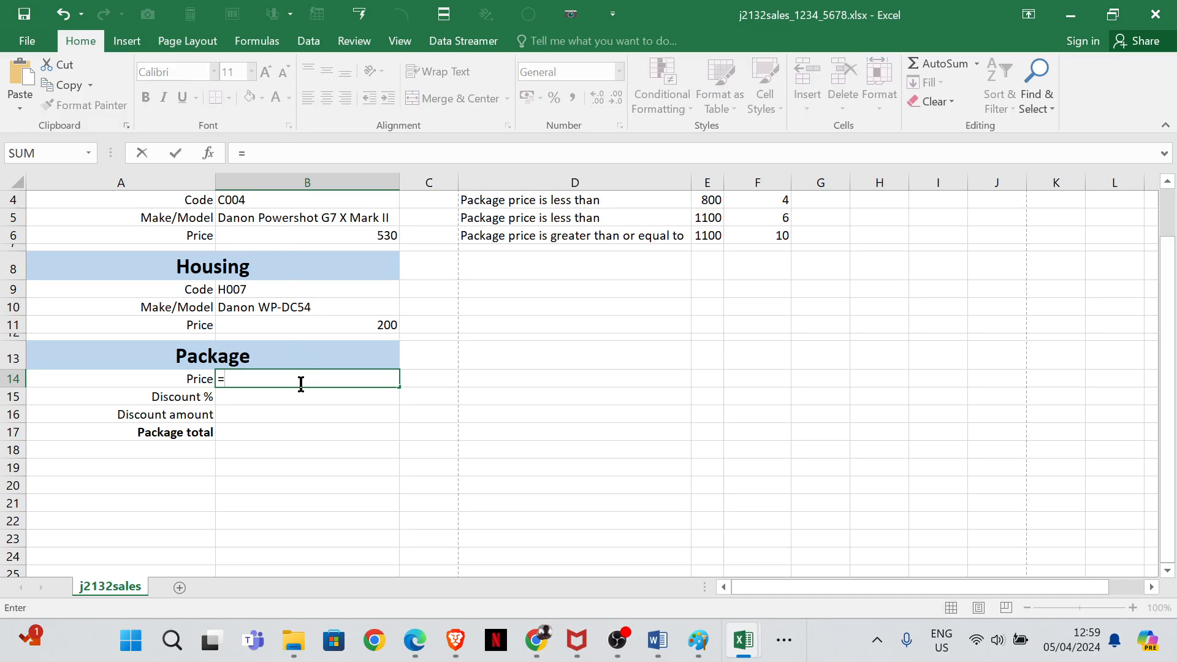
left_click(332, 234)
type("+")
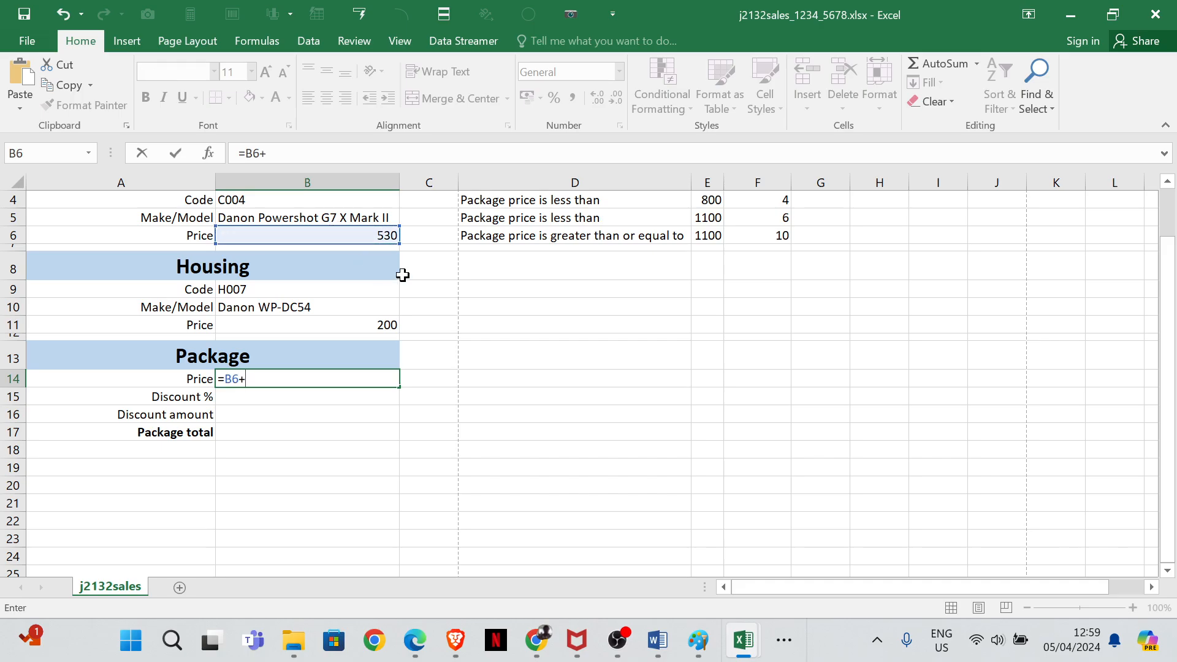
left_click(321, 325)
key("Return")
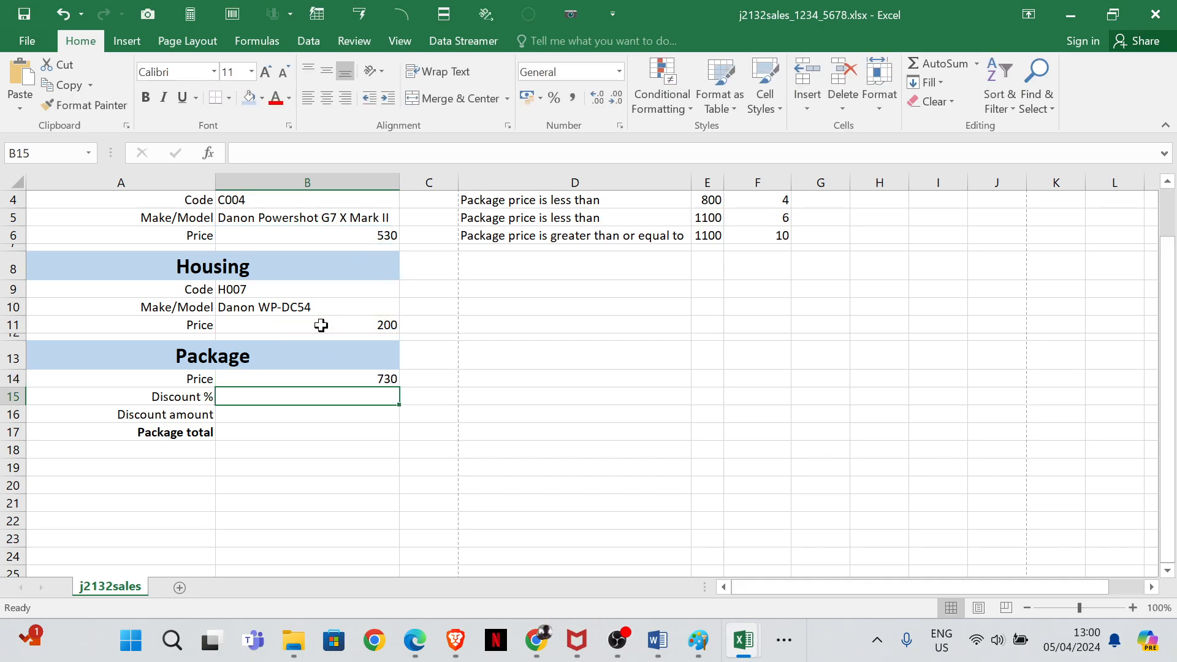
- Switch to the exam paper PDF in Edge, tick off question 15 and underline "discount percentage" in question 16 with the pen
mouse_move(415, 640)
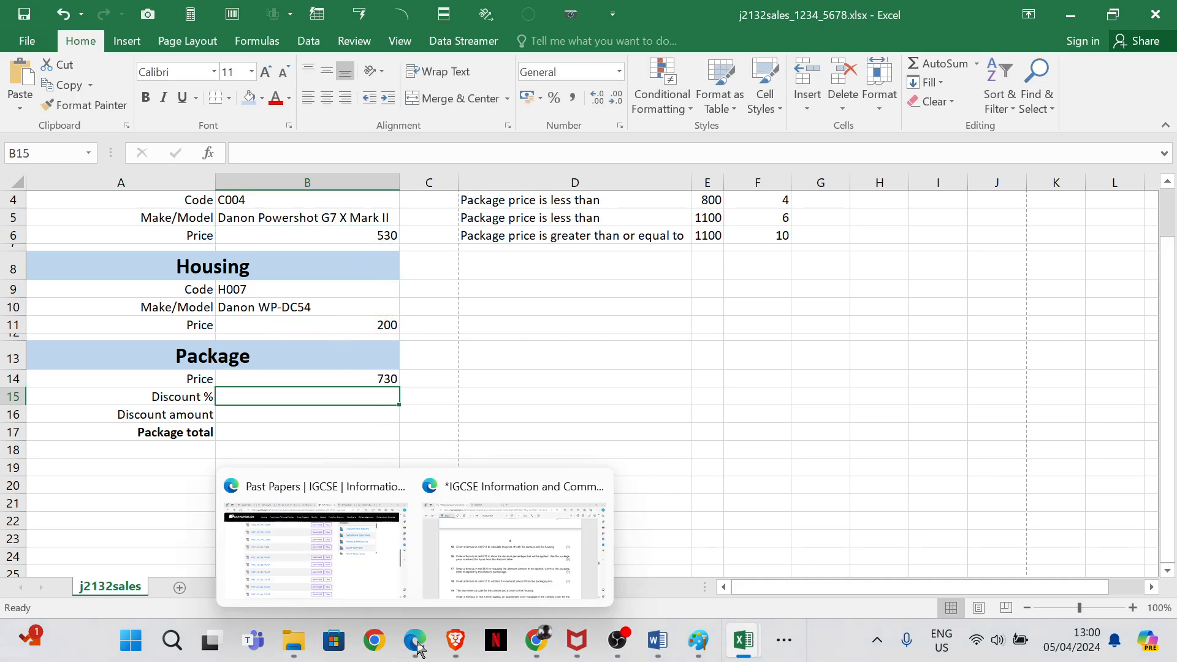
left_click(499, 557)
left_click_drag(518, 301, 633, 272)
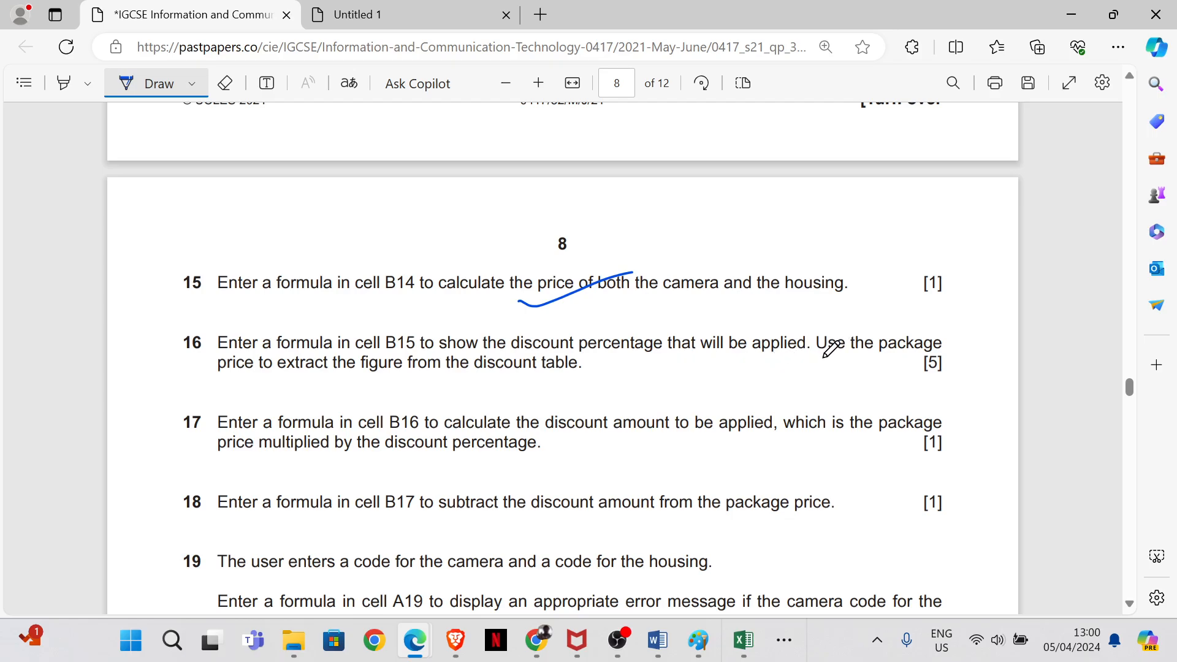
left_click_drag(520, 353, 642, 351)
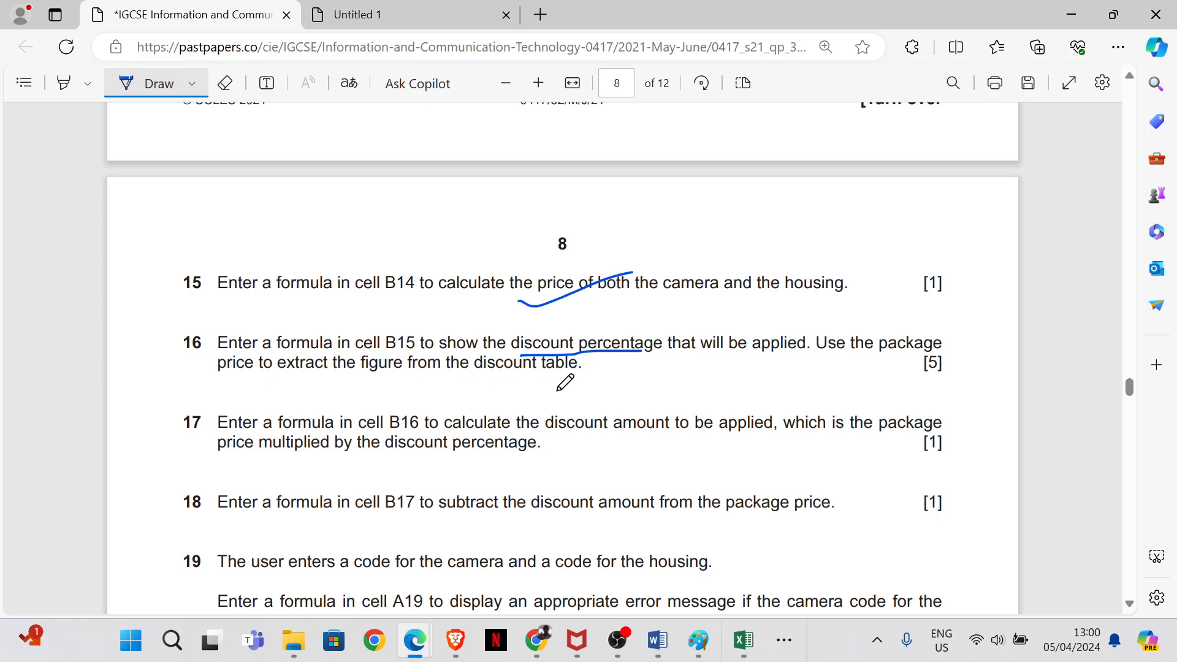
- Return to the j2132sales_1234_5678 workbook in Excel and examine the discount table's price conditions, costs and percentages against the package section
mouse_move(743, 638)
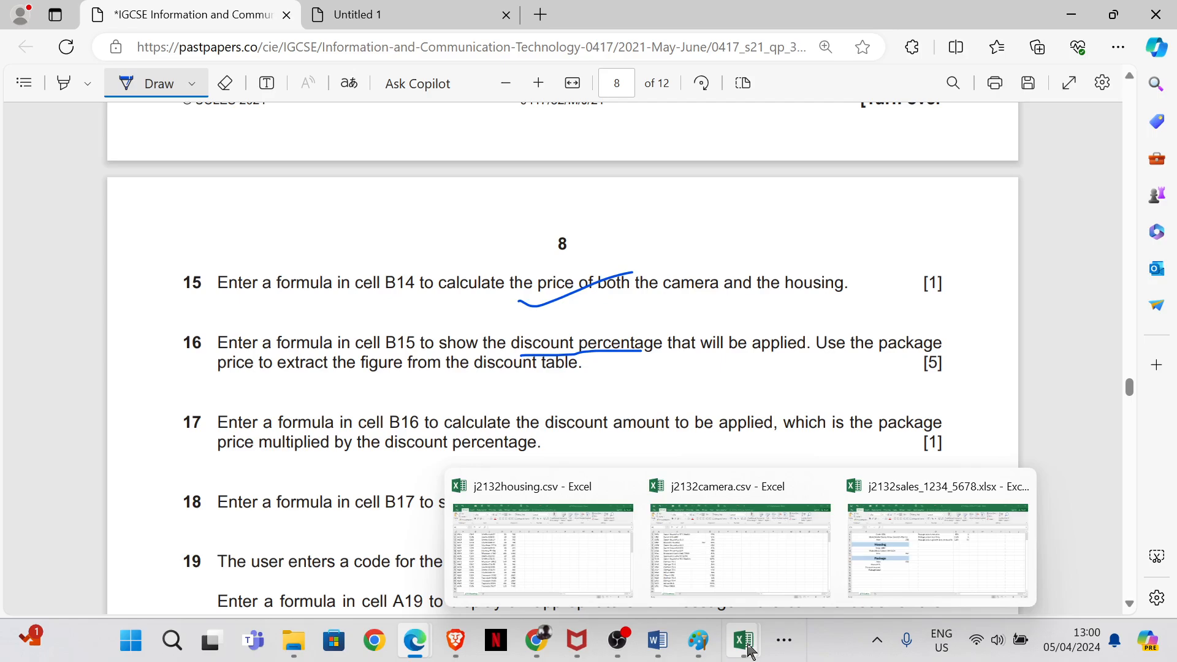
left_click(927, 555)
scroll(844, 510, "up", 1)
left_click_drag(539, 343, 759, 444)
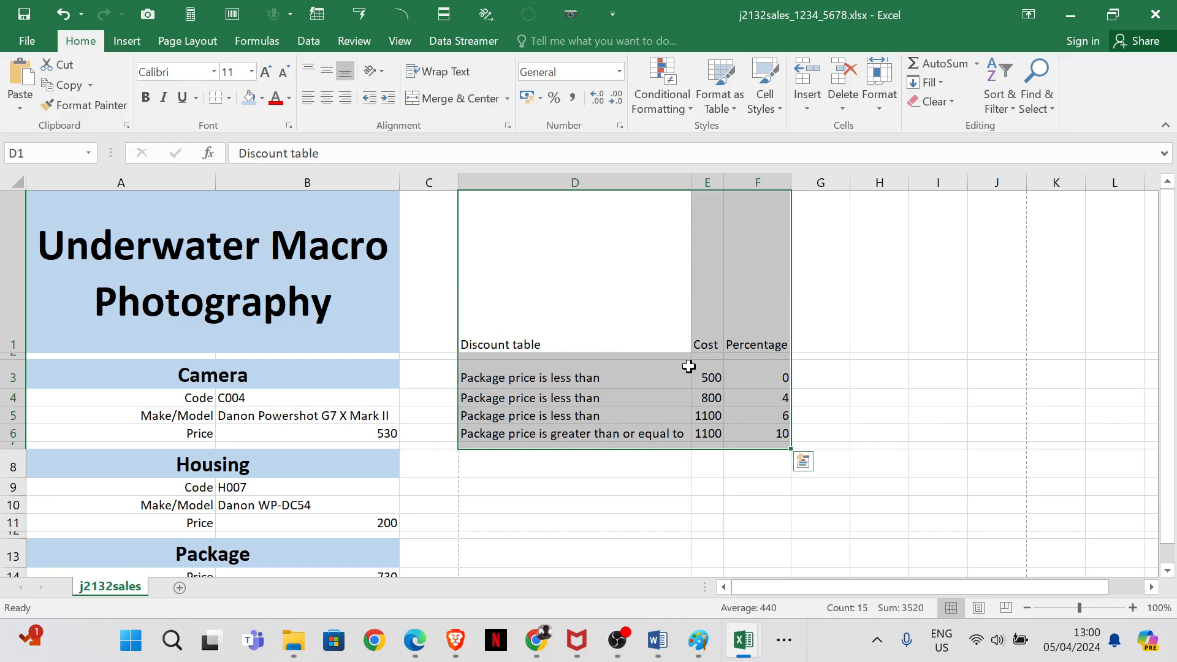
left_click(546, 476)
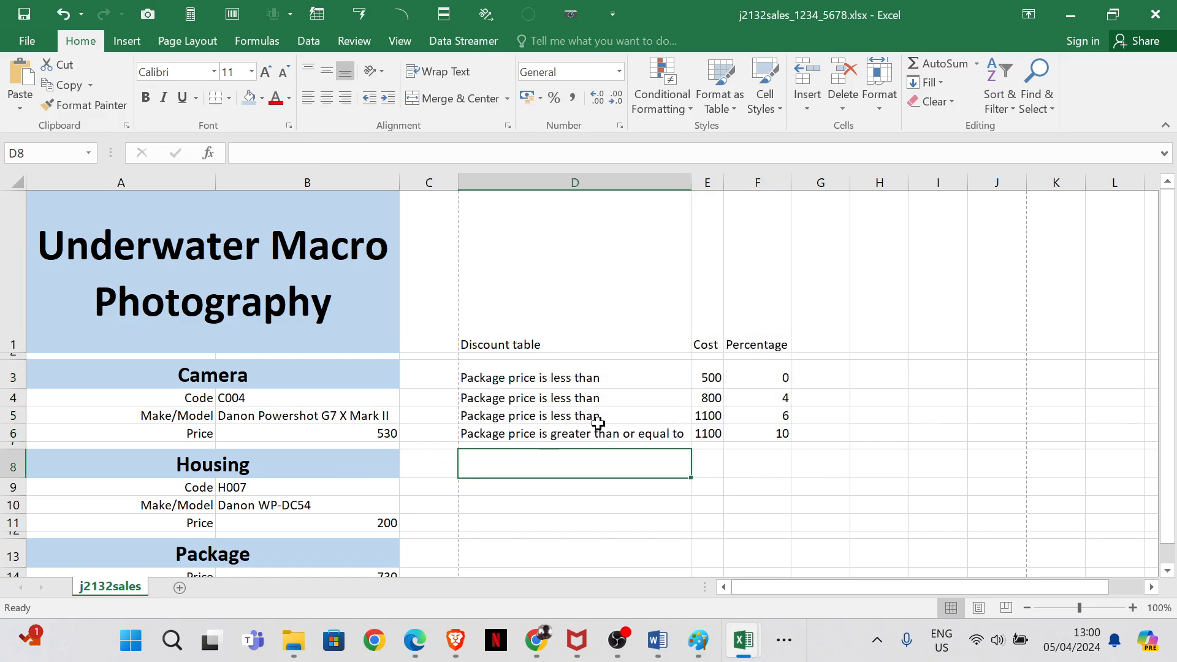
scroll(556, 387, "down", 1)
scroll(556, 387, "down", 1)
scroll(541, 342, "up", 2)
left_click_drag(529, 378, 540, 430)
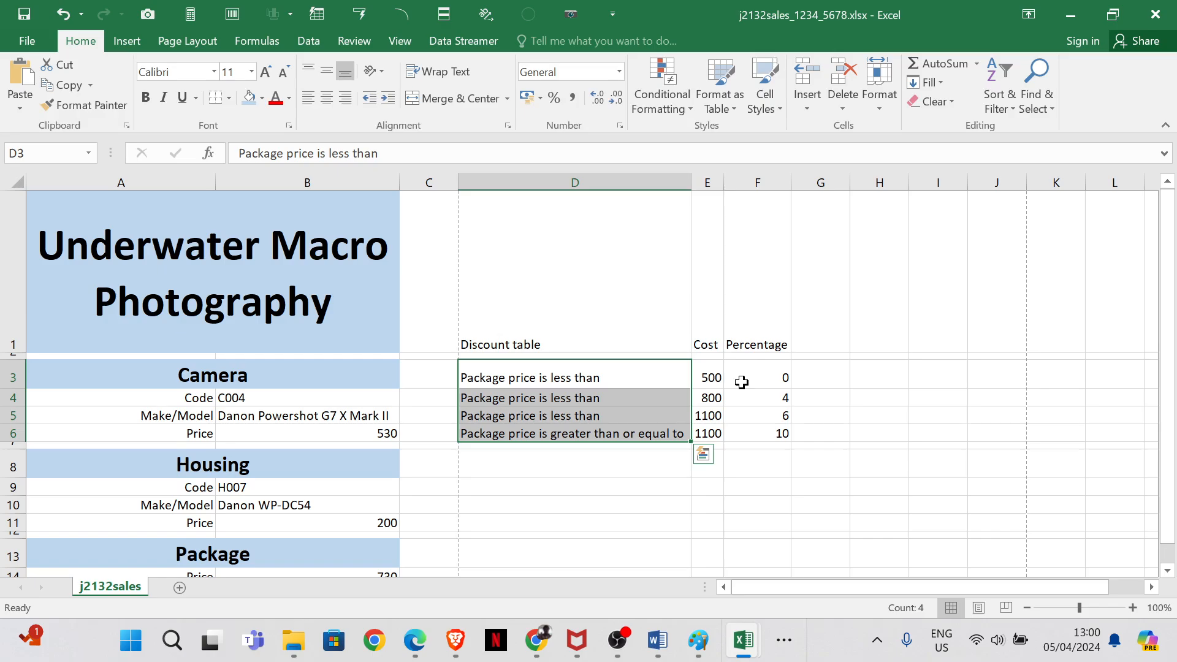
left_click_drag(742, 380, 755, 429)
scroll(574, 430, "down", 2)
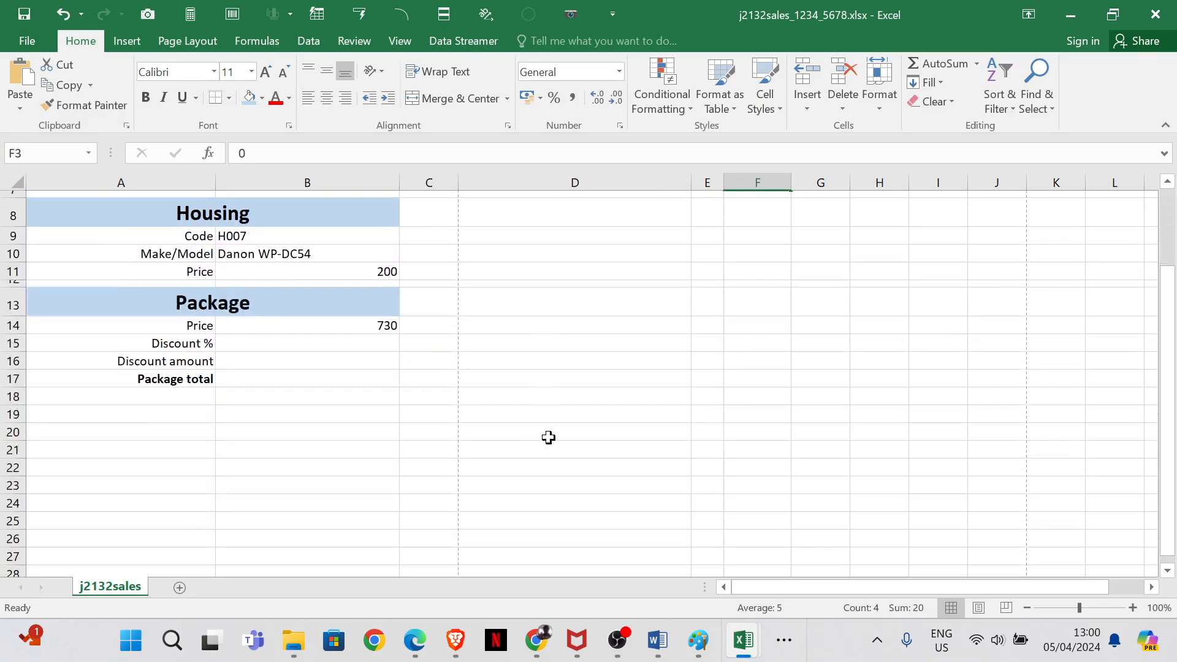
- Start an IF formula in B15 that tests whether package price B14 is less than E3 and returns F3 if true
left_click(278, 345)
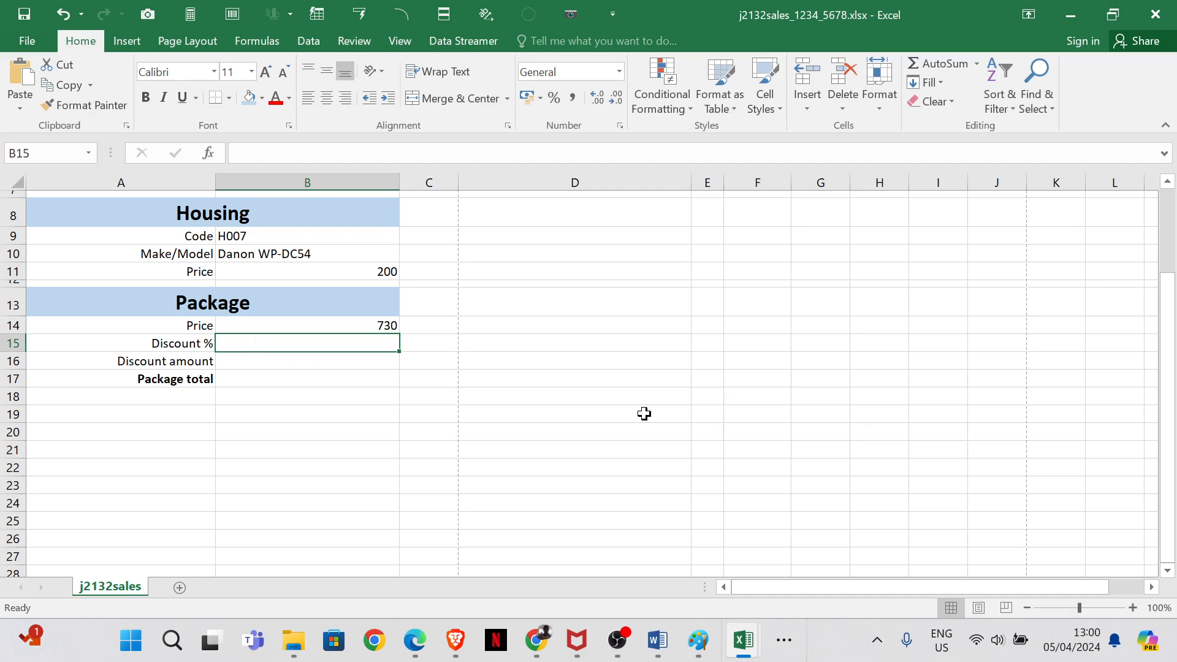
type("=if")
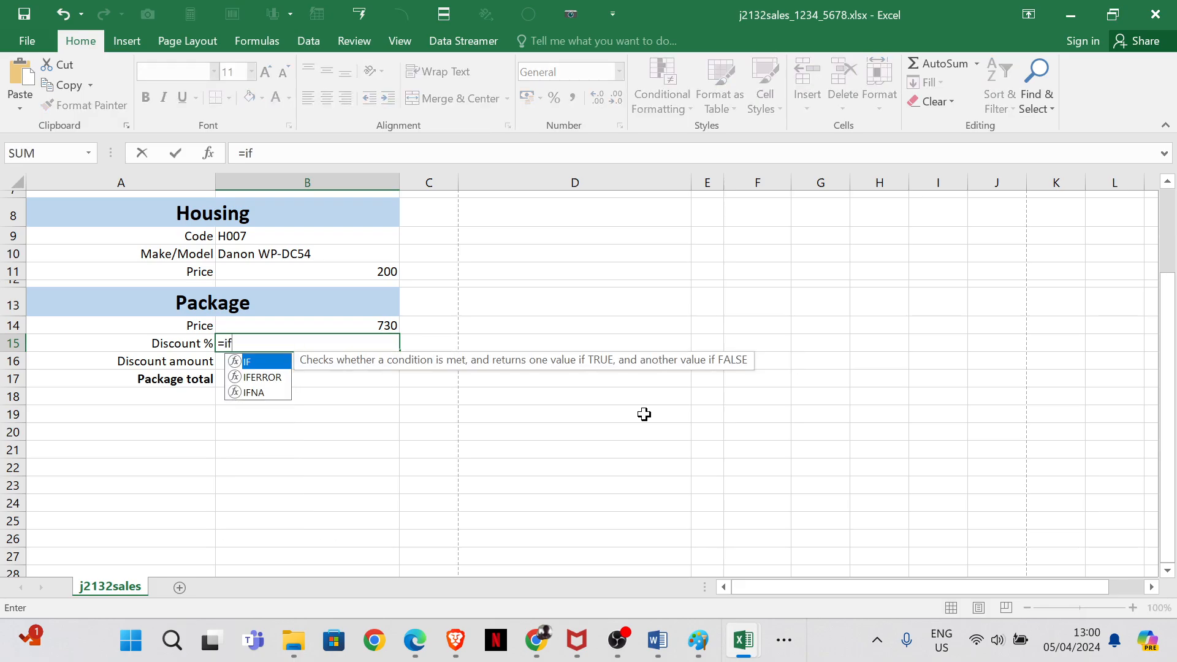
double_click(276, 362)
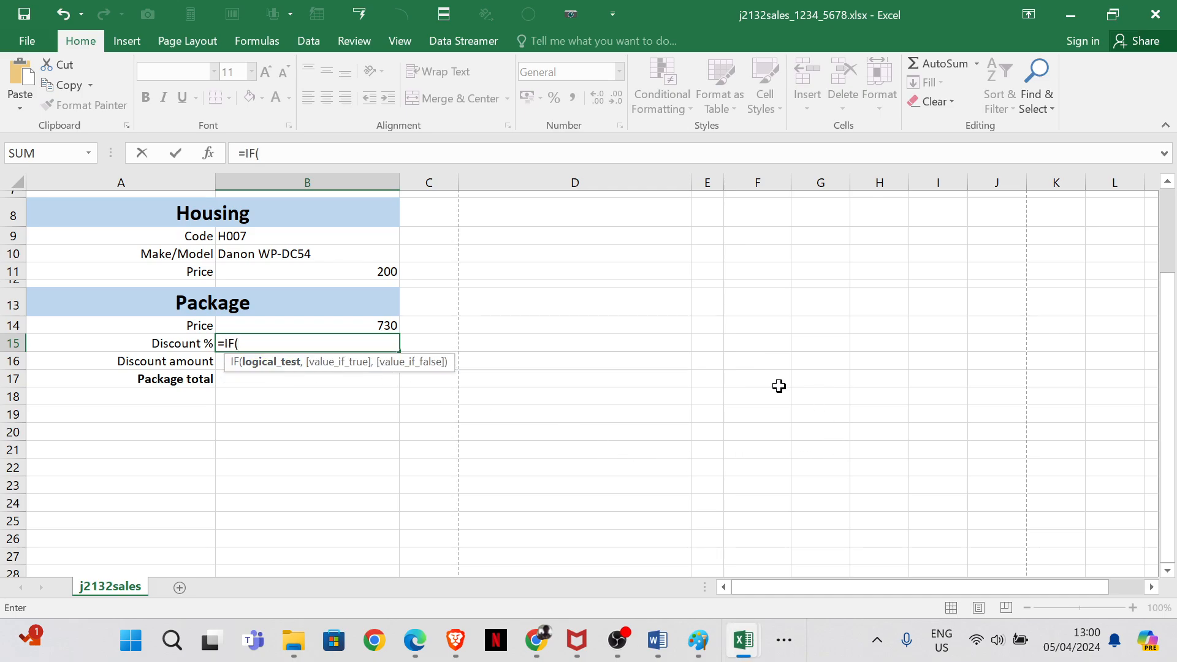
left_click(385, 325)
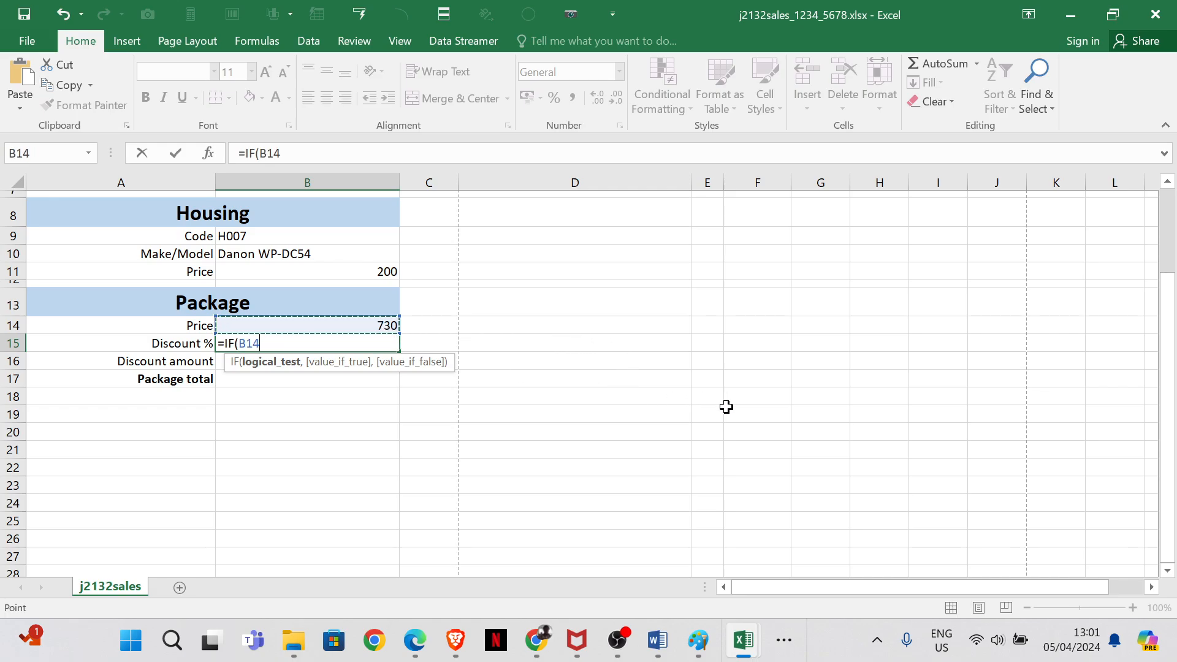
scroll(726, 407, "up", 2)
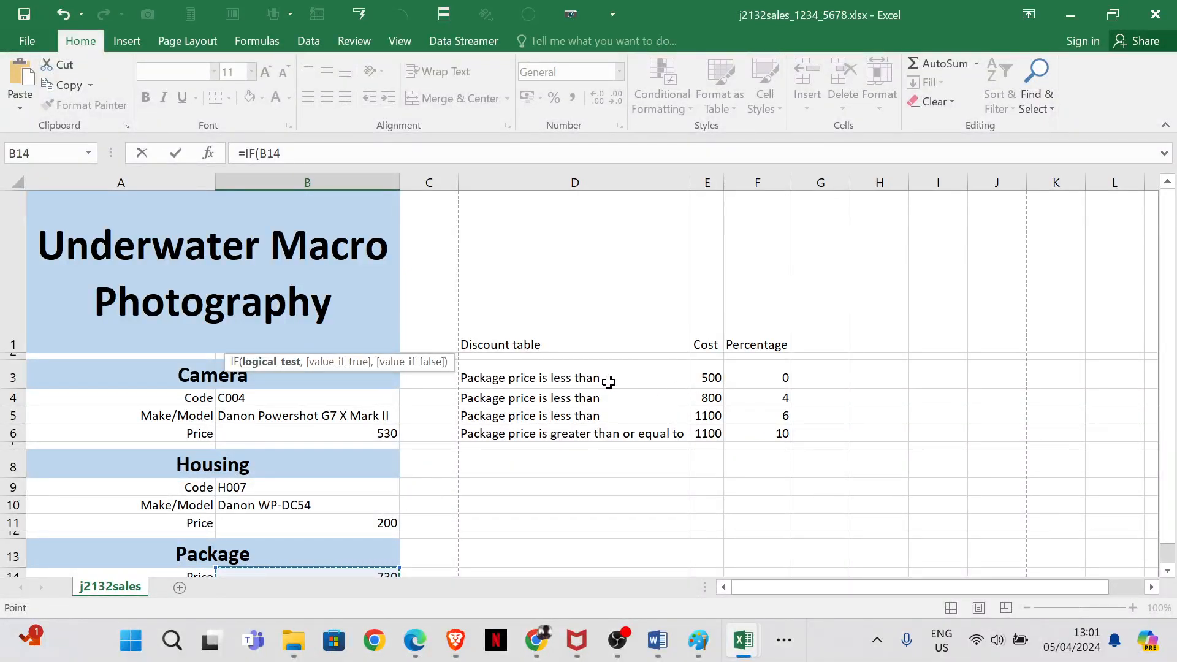
scroll(690, 455, "down", 2)
scroll(690, 454, "down", 1)
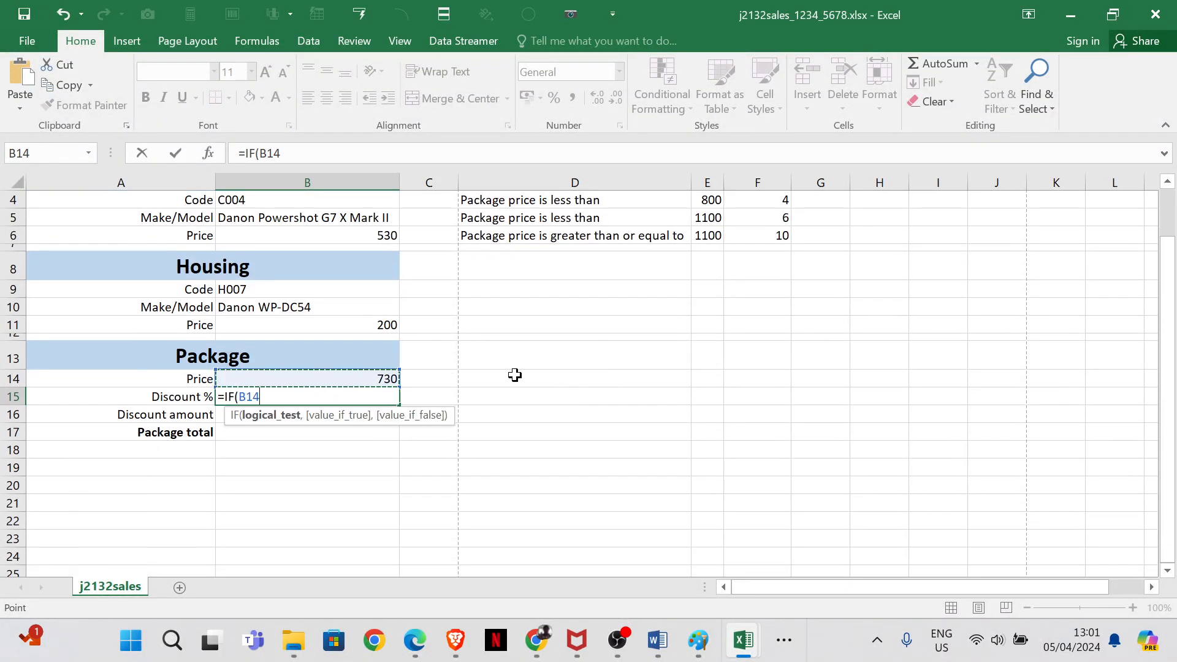
type("<")
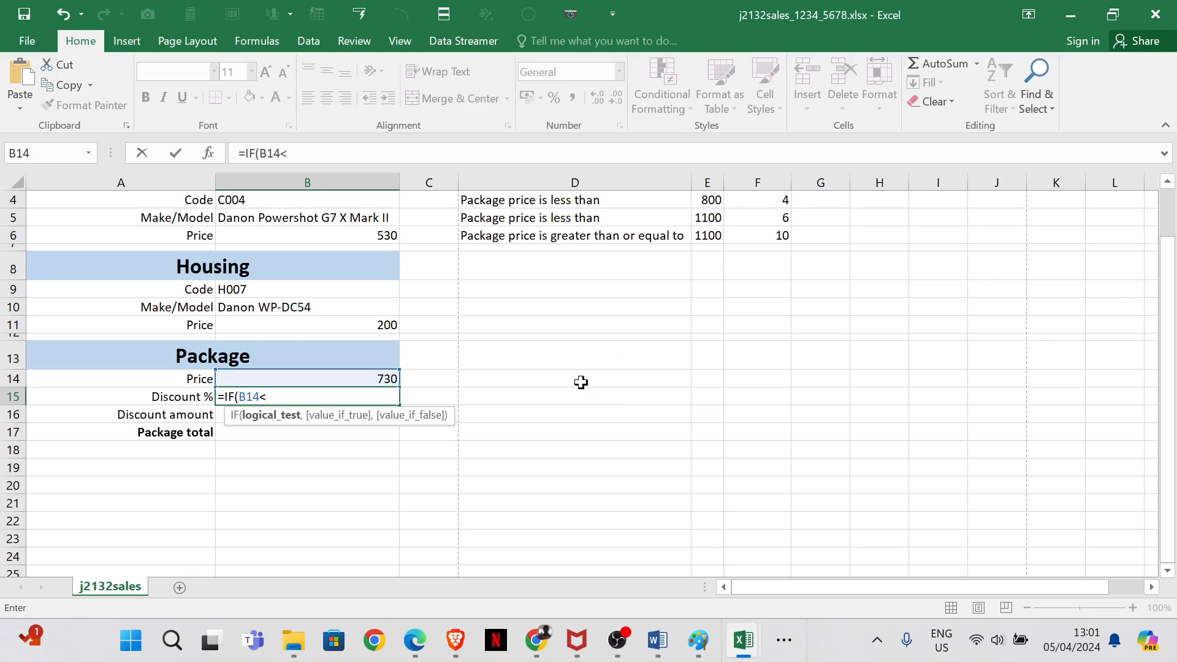
scroll(581, 383, "up", 2)
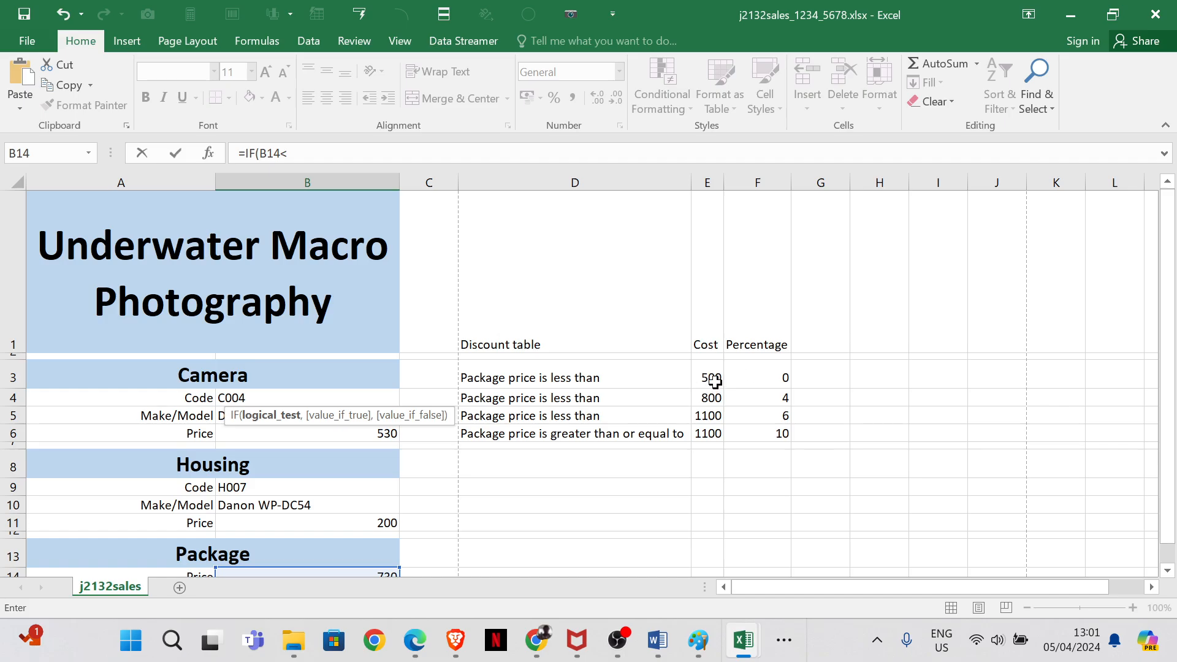
left_click(715, 380)
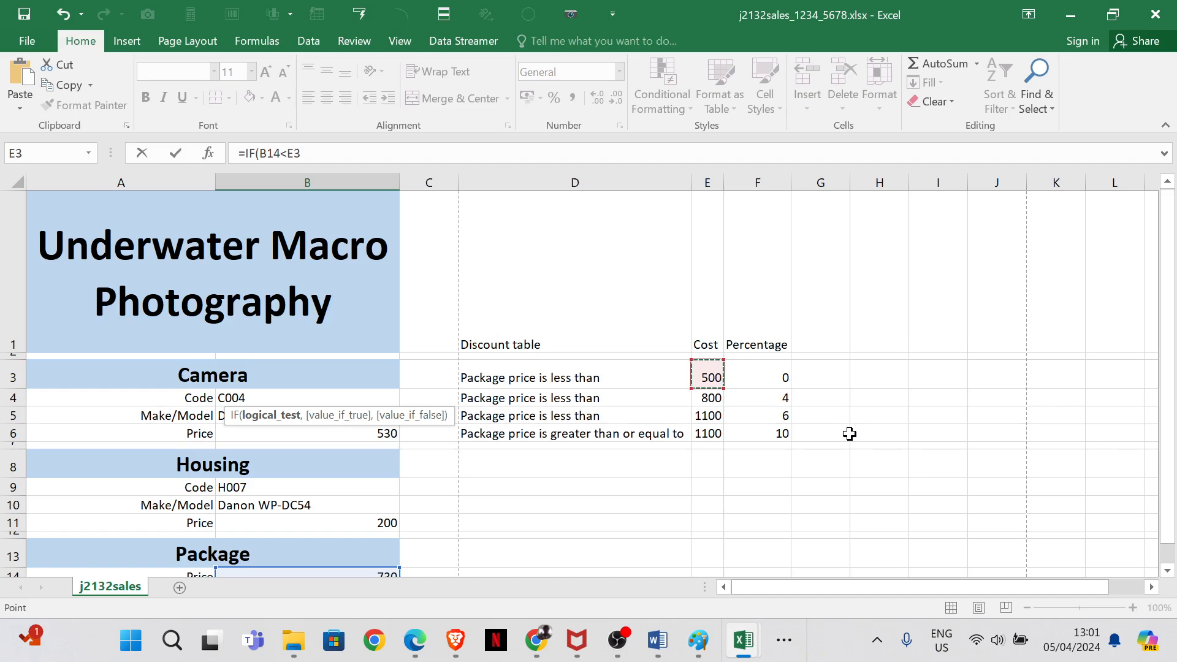
type(",")
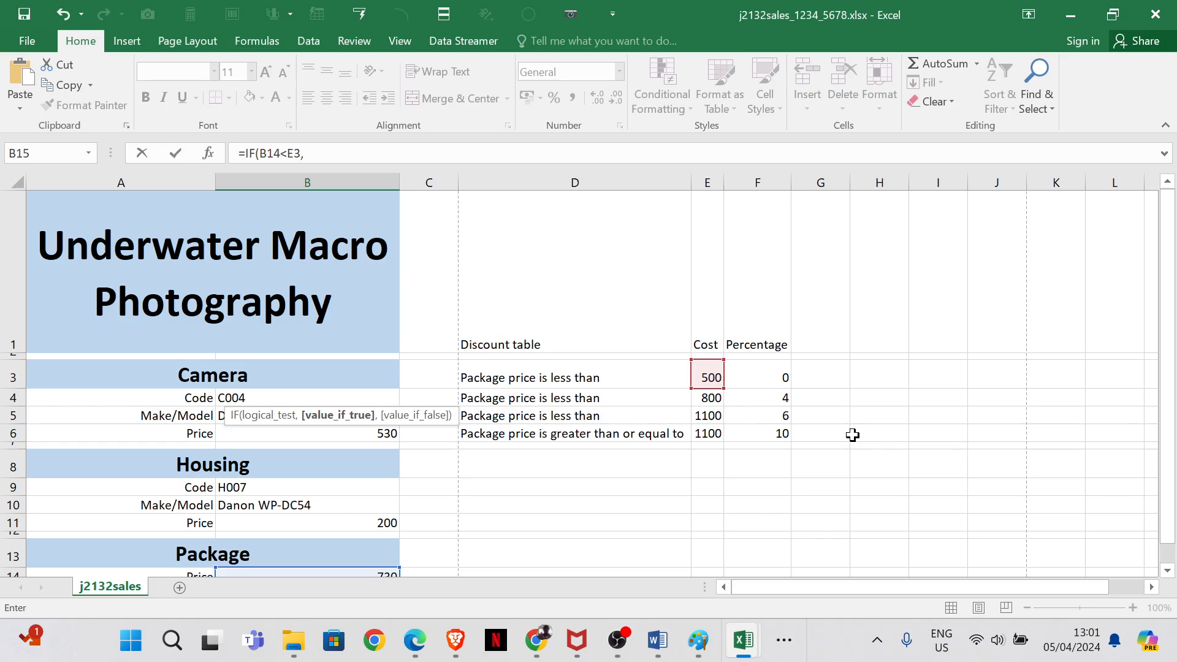
left_click(752, 375)
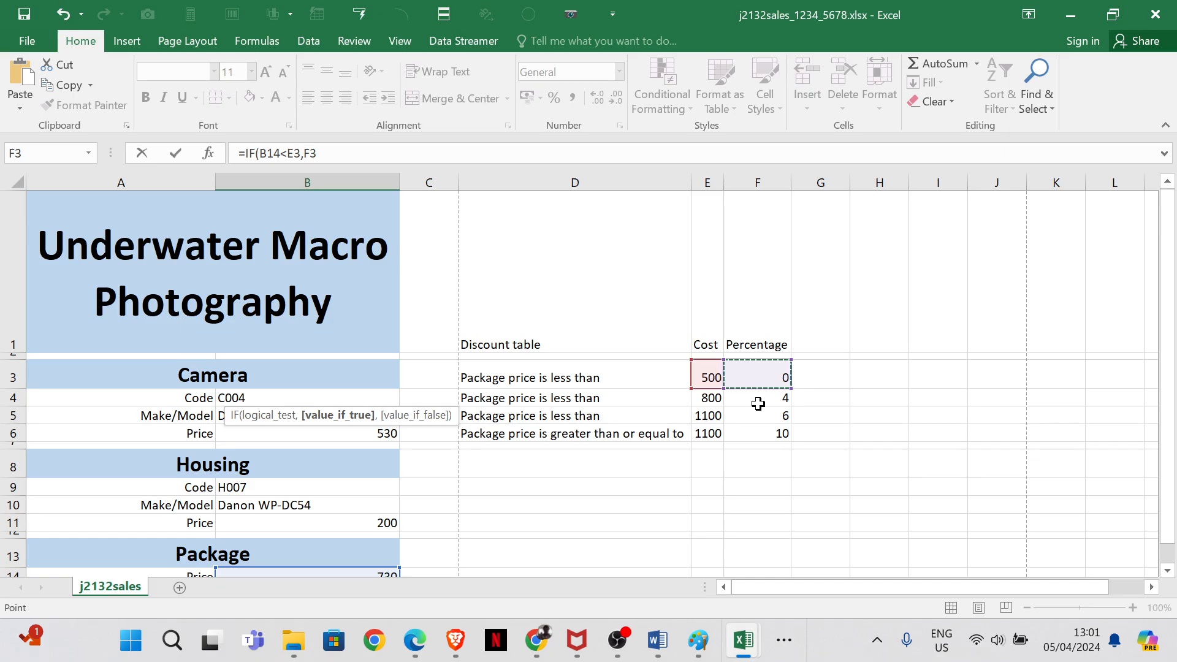
type(",")
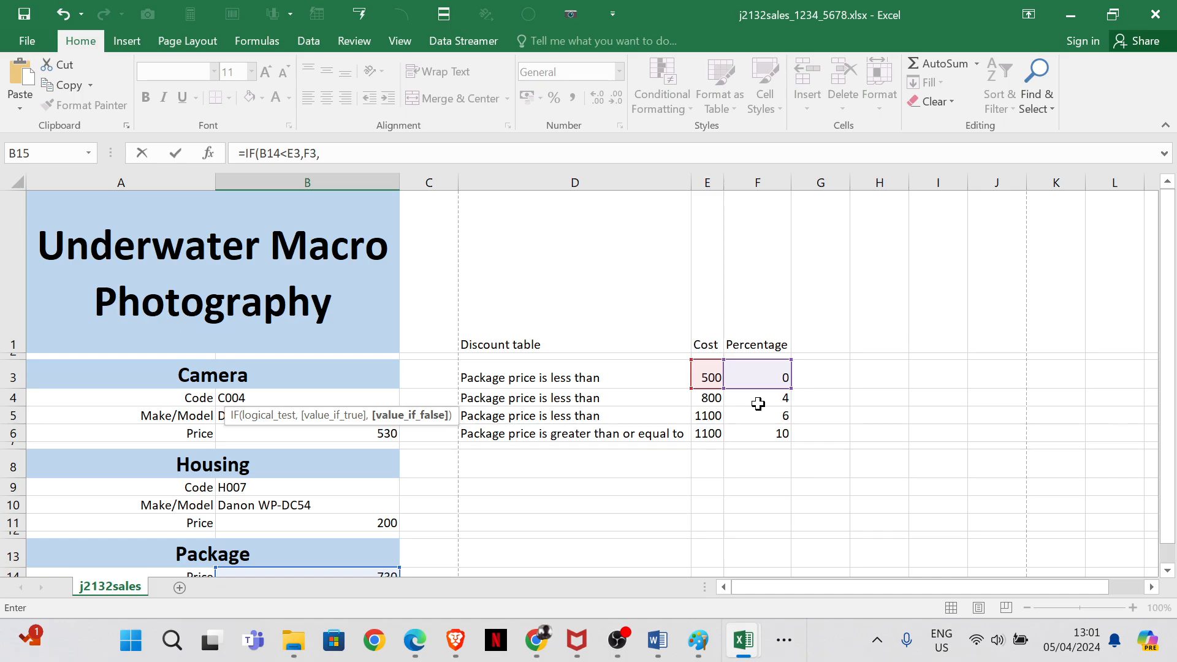
- Nest a second IF as the false value, testing whether B14 is less than E4 and returning F4 if true
scroll(546, 454, "down", 2)
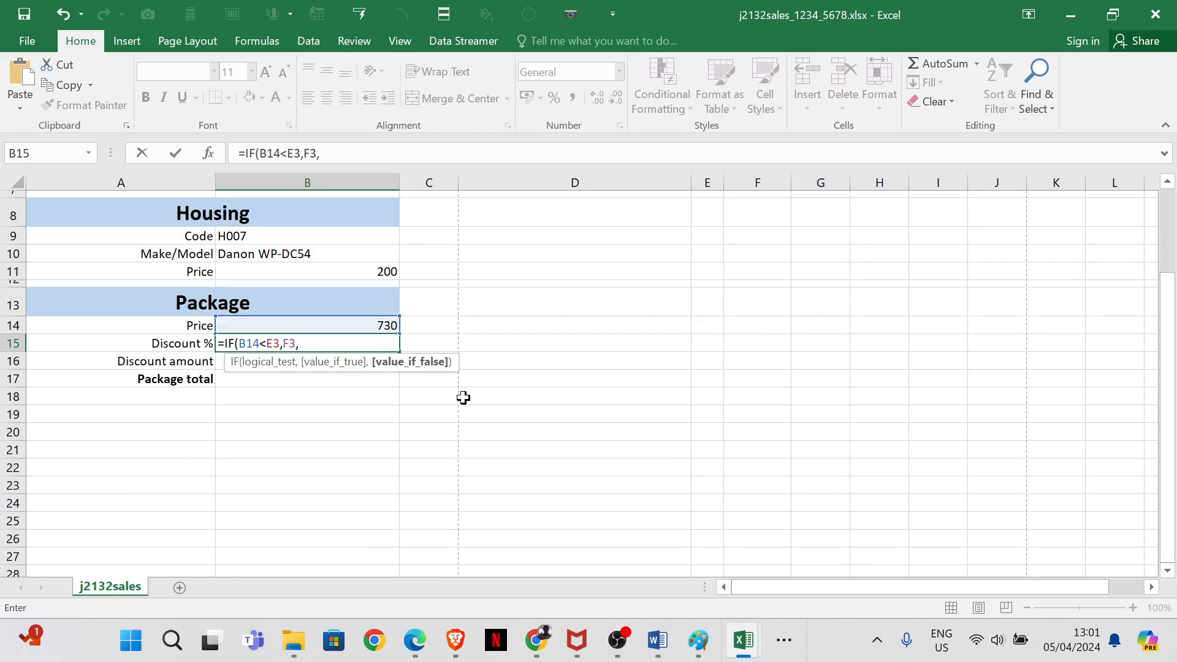
type("if")
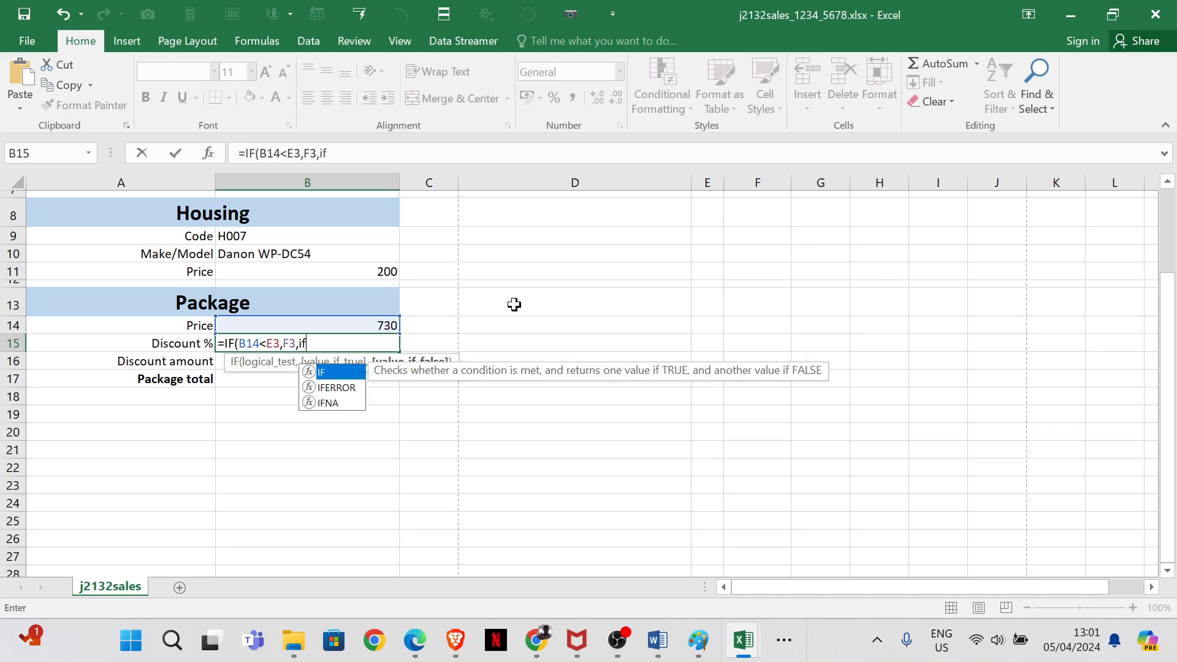
double_click(337, 372)
left_click(390, 326)
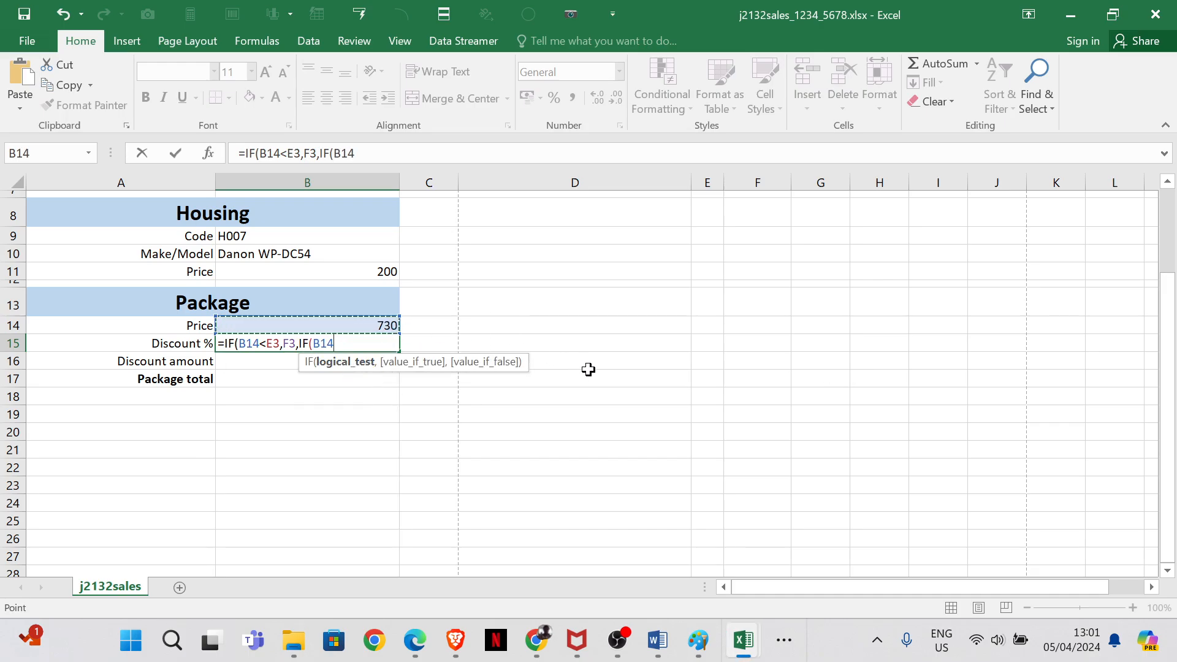
type("<")
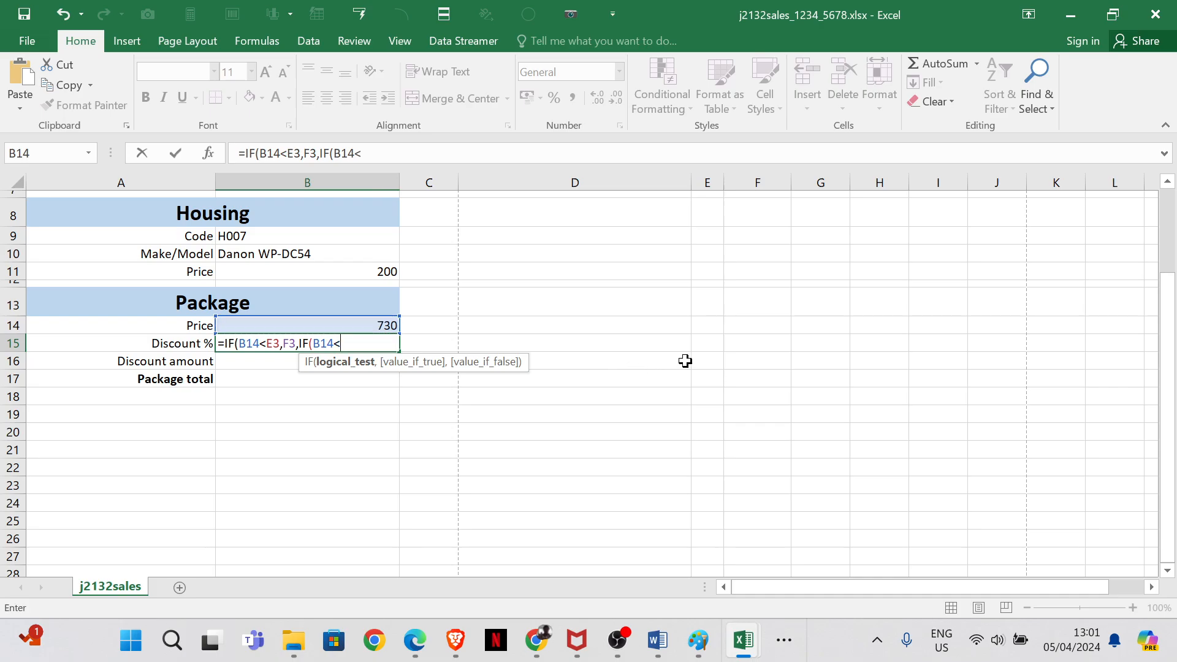
scroll(701, 365, "up", 2)
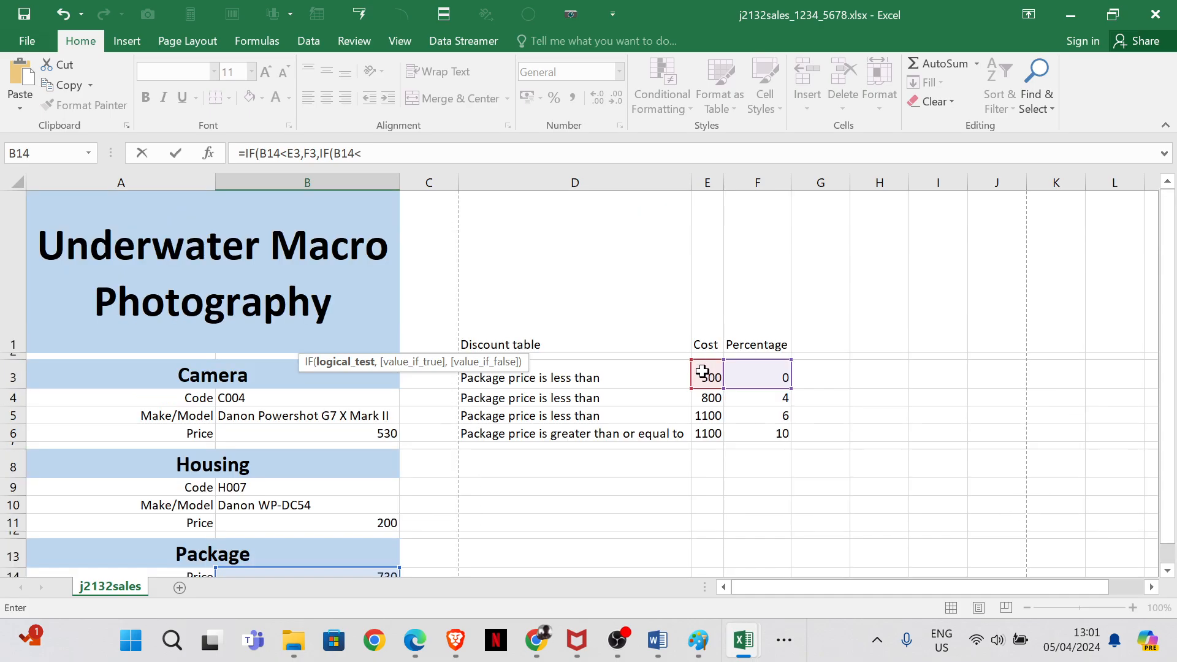
left_click(715, 398)
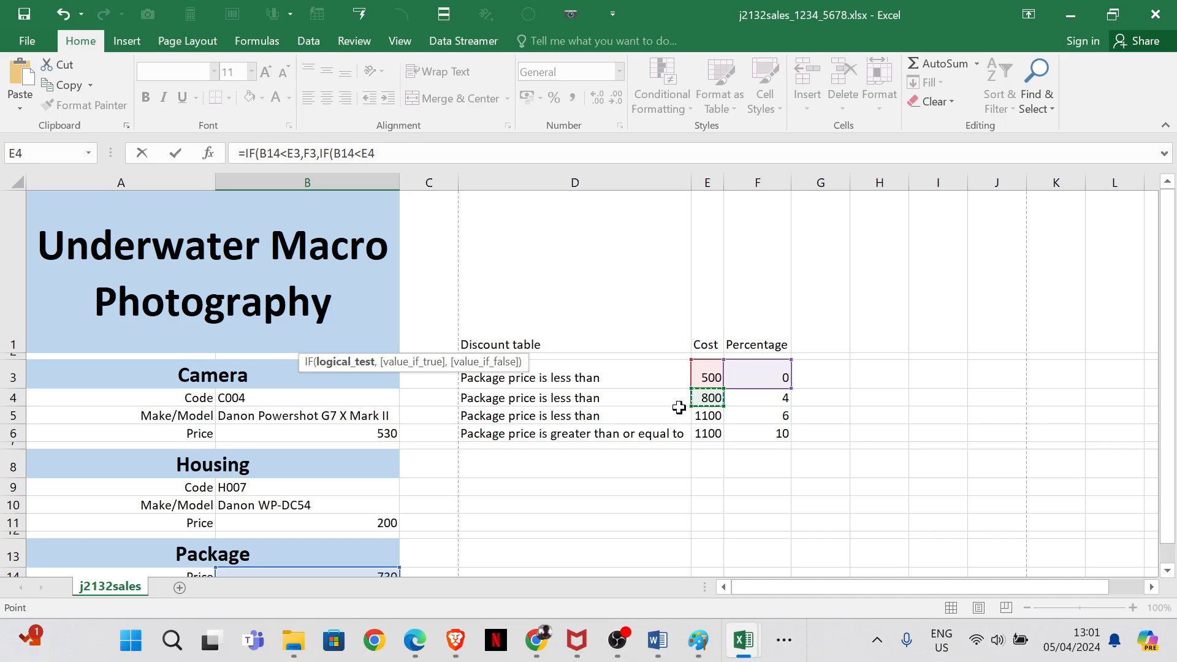
type(",")
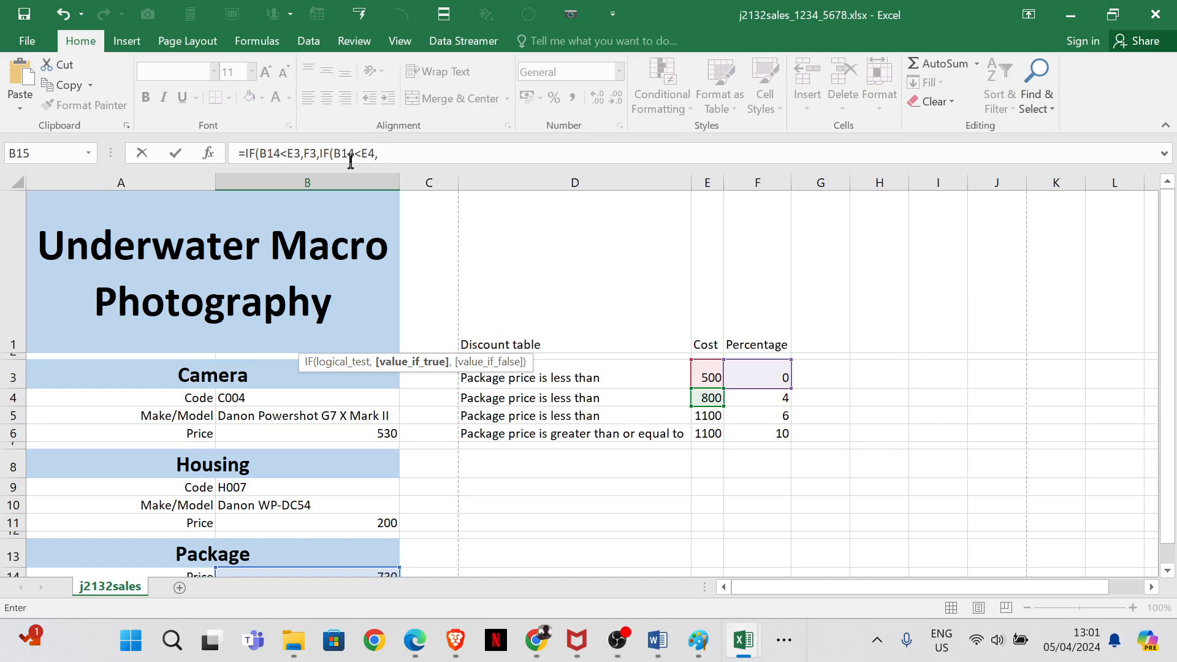
left_click(761, 398)
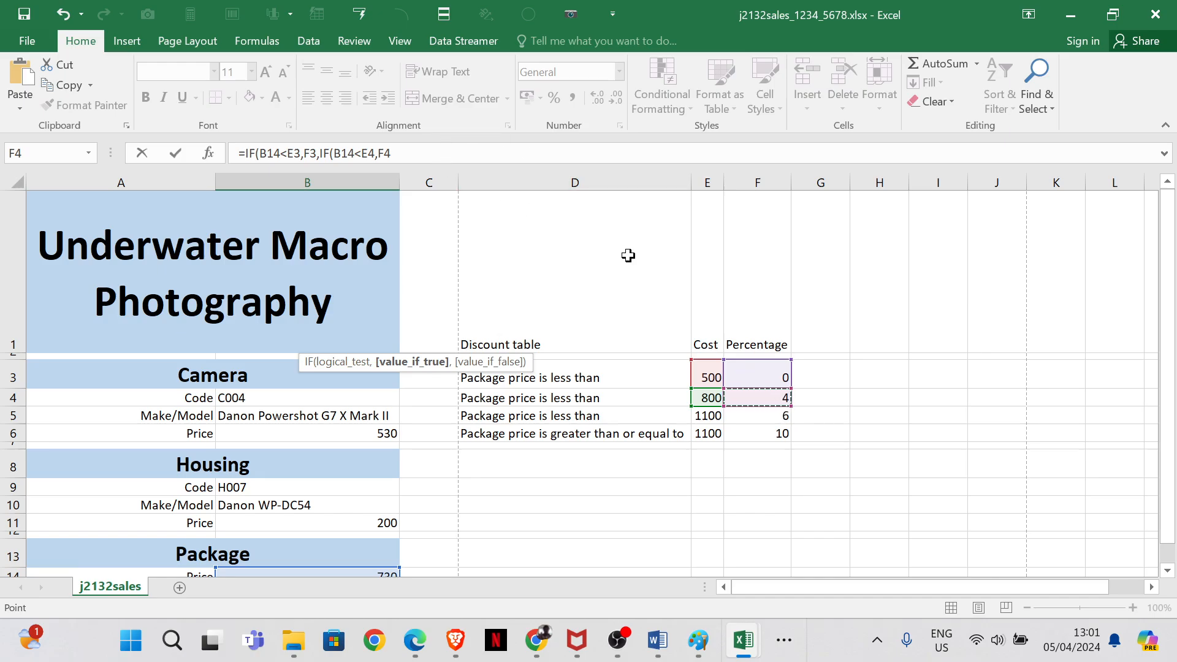
type(",")
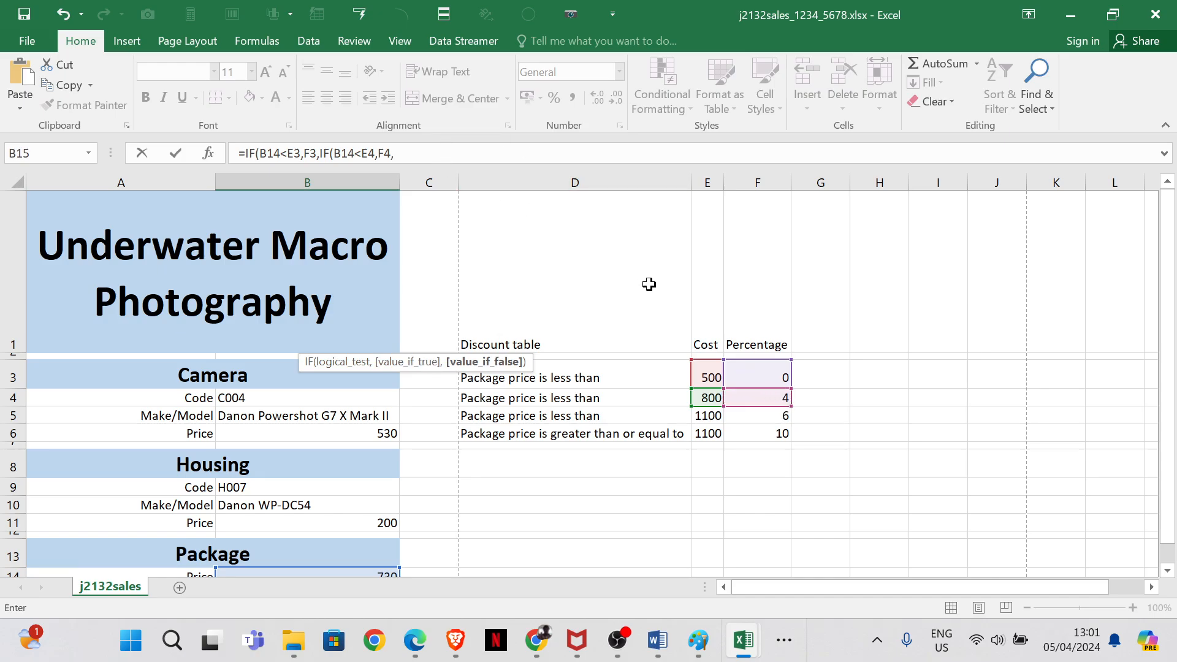
- Nest a third IF in the B15 formula as the false value, testing whether B14 is less than E5 and returning F5 if true
type("if")
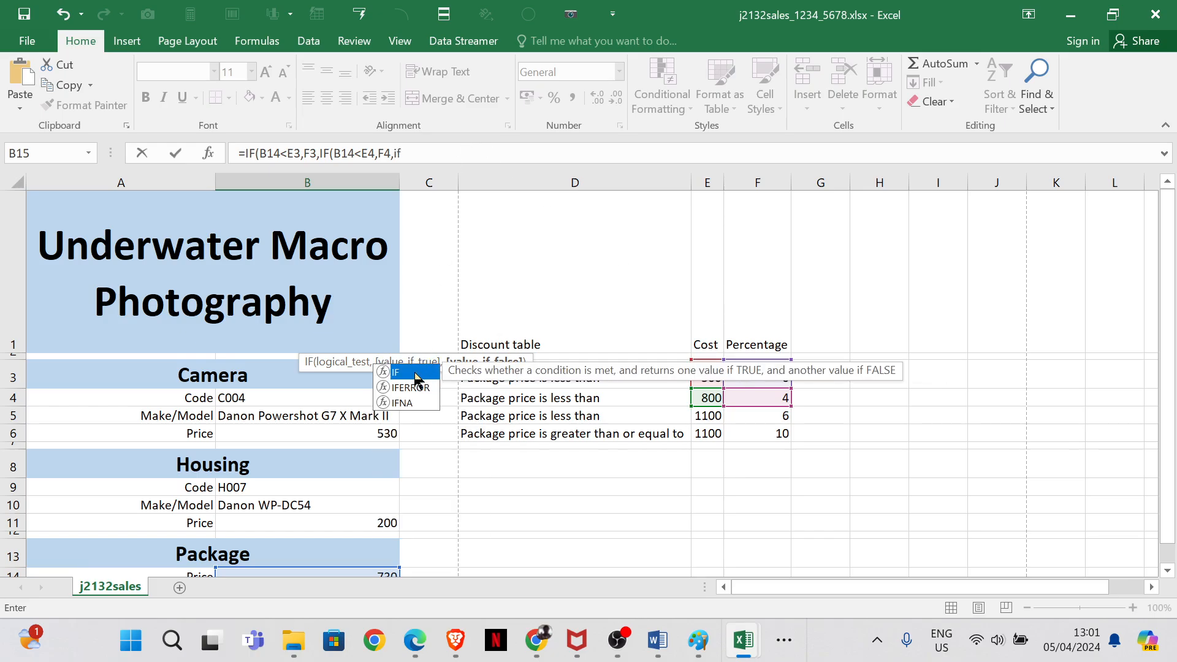
left_click(418, 371)
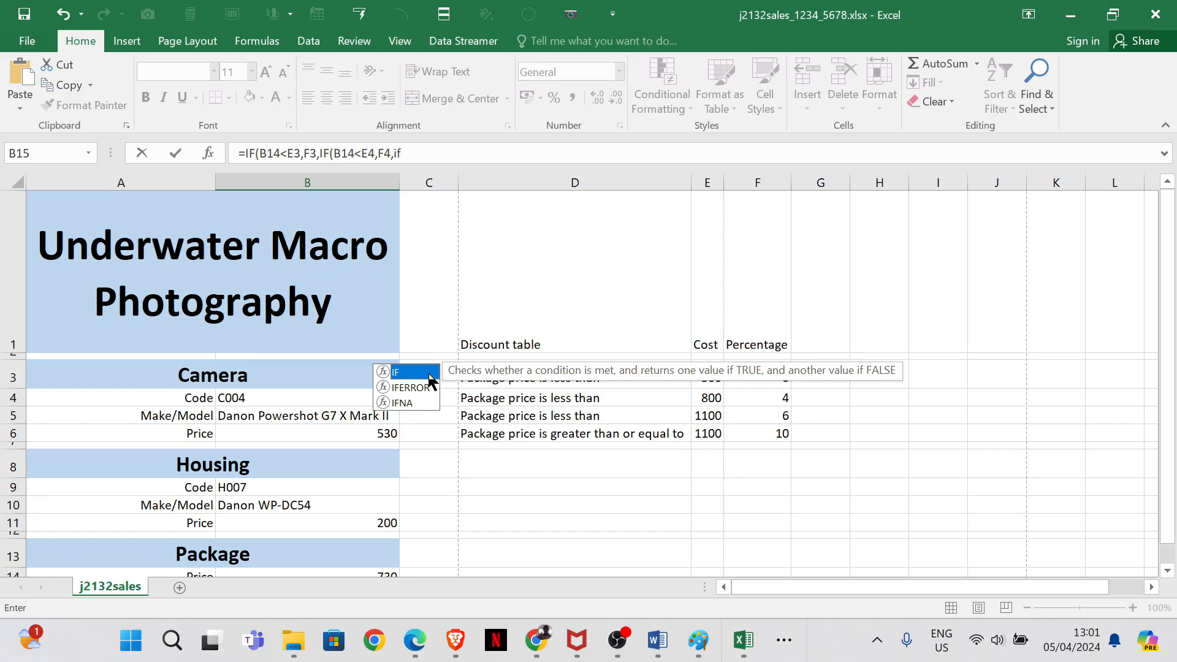
left_click(446, 157)
type("(")
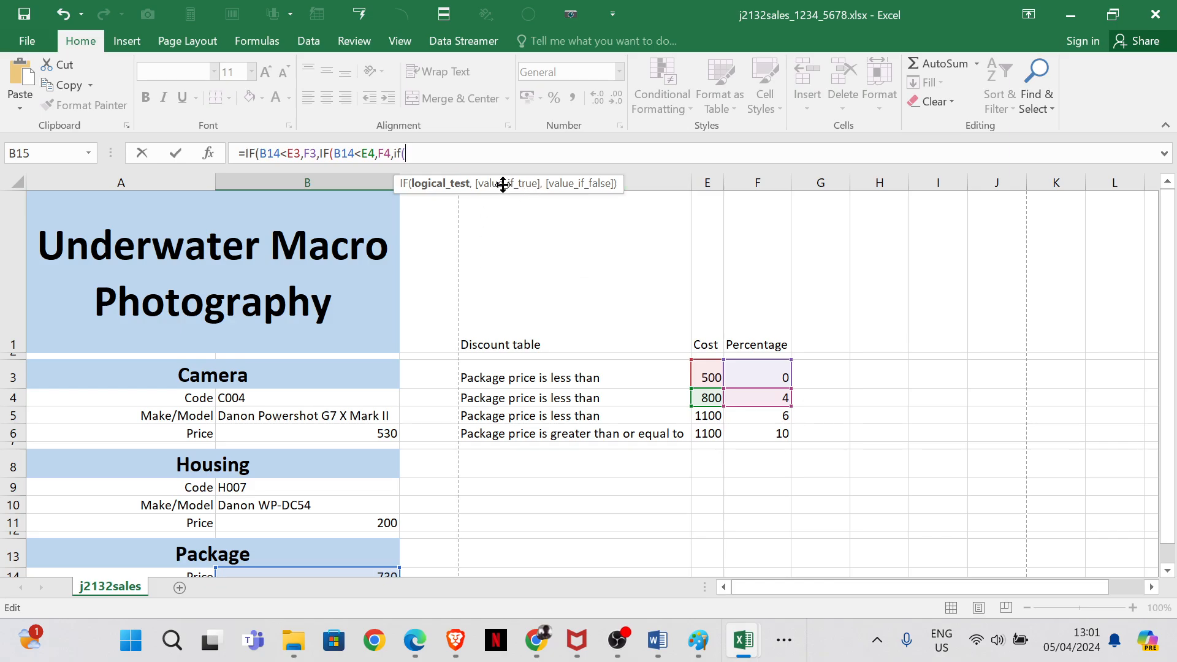
type("B14")
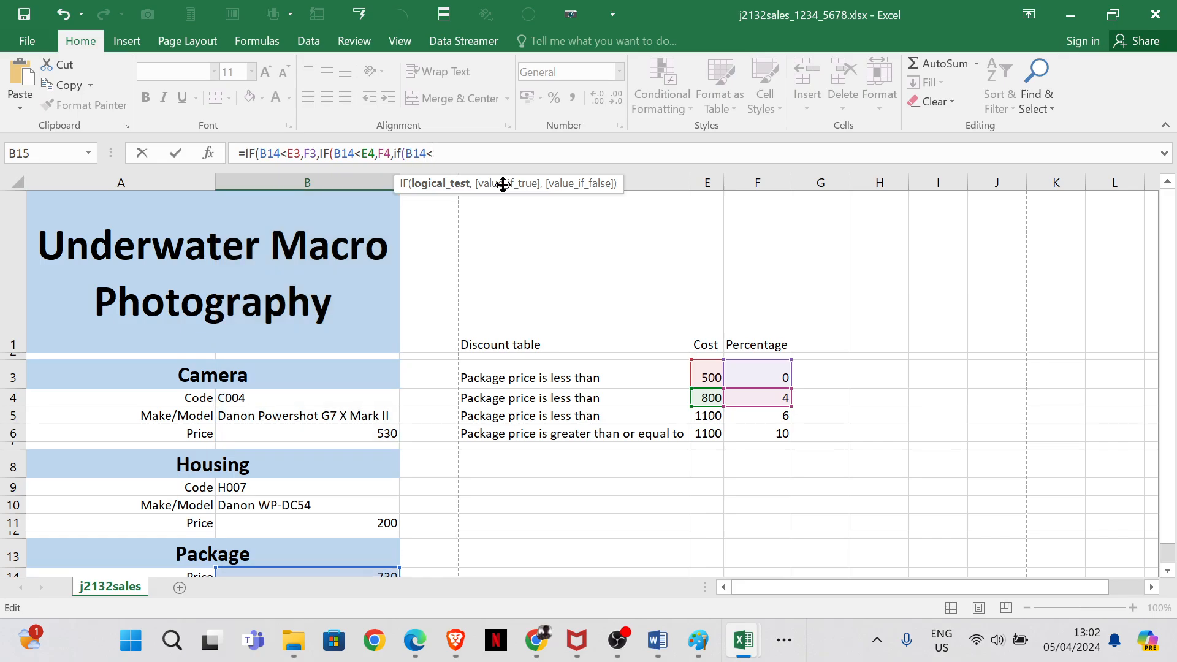
type("<")
left_click(702, 415)
type(",")
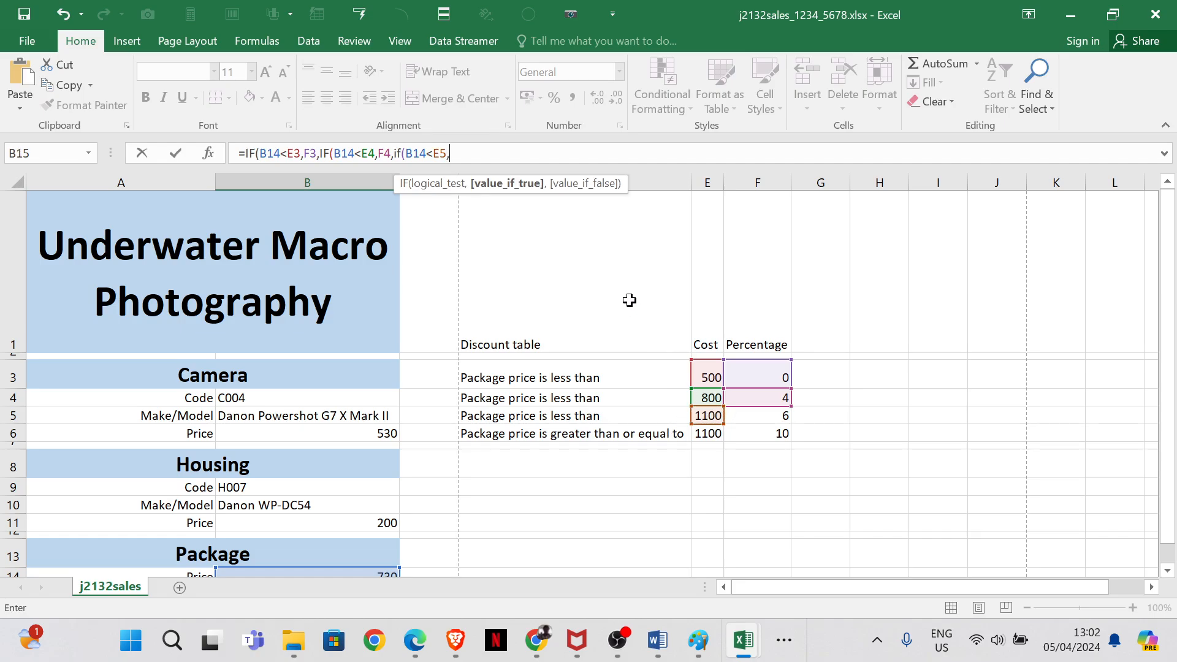
left_click(760, 413)
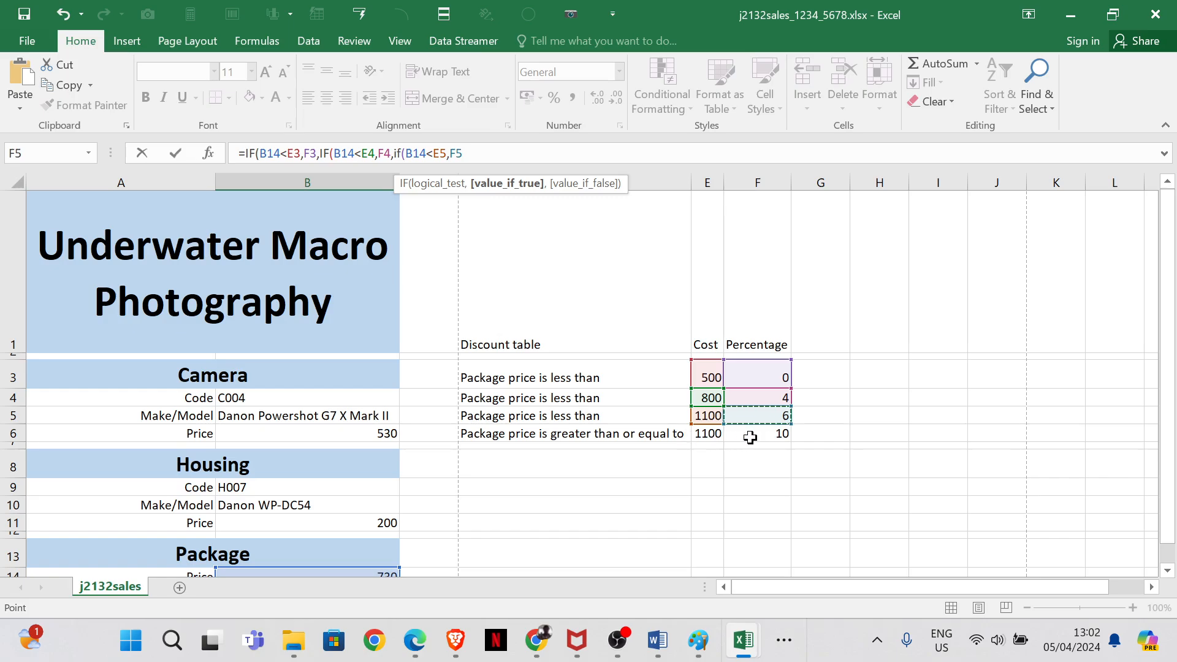
- Complete the nested IF in B15 with F6 as the final false value, close all three brackets and enter the formula
type(",")
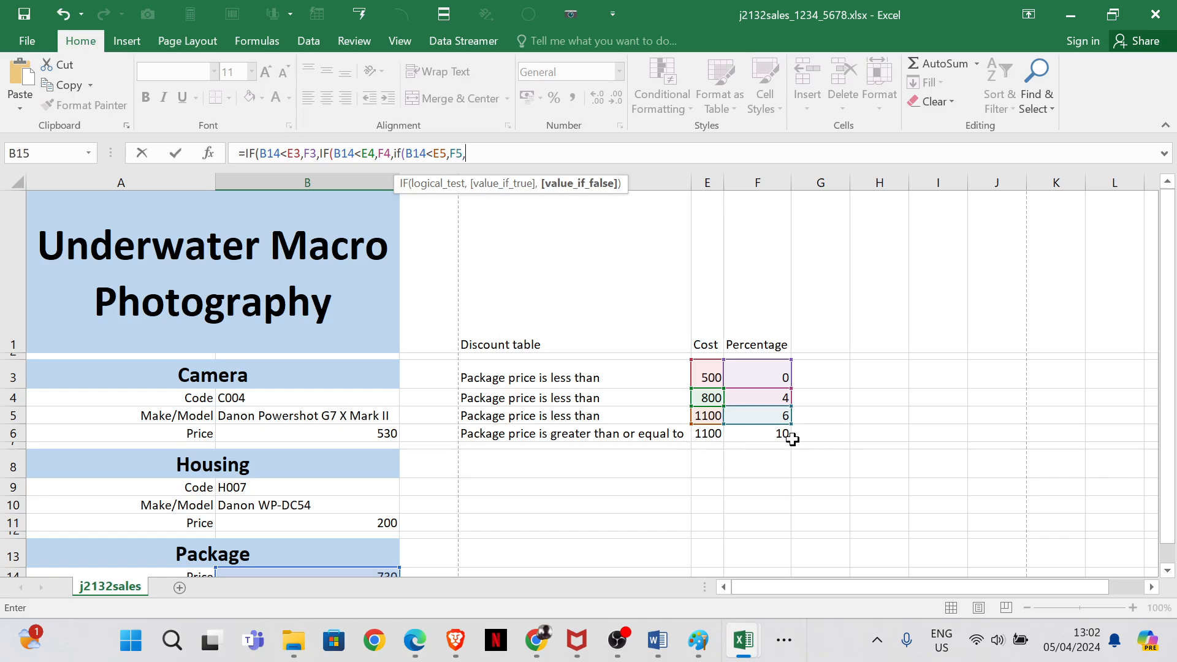
left_click(770, 435)
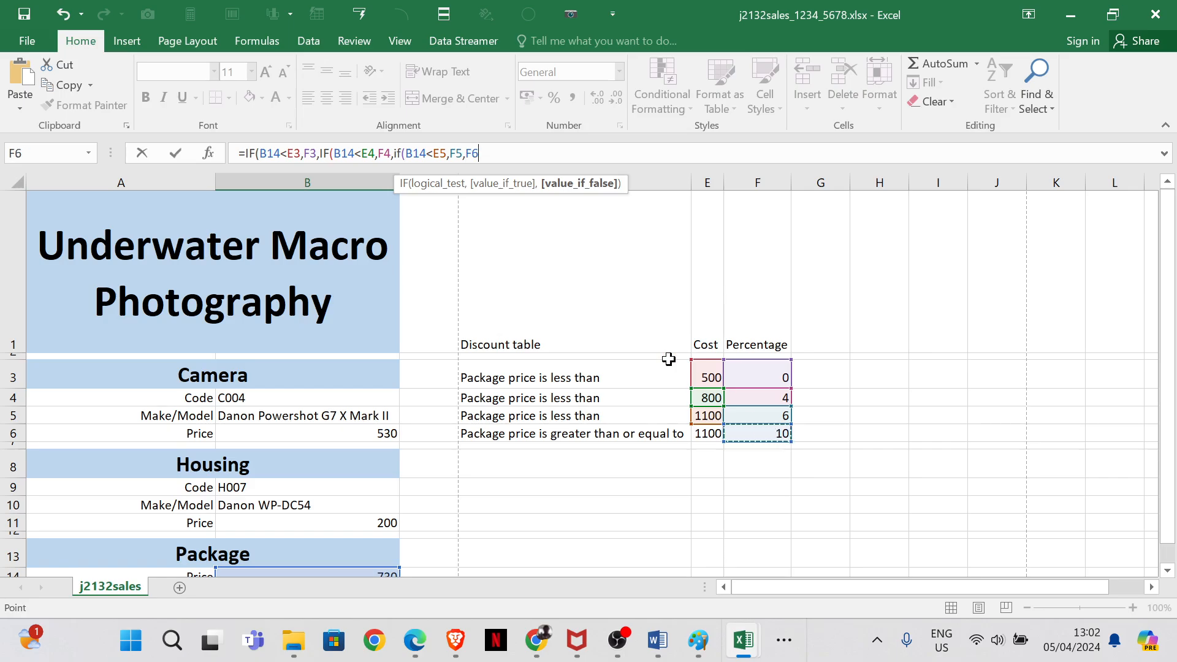
type(")")
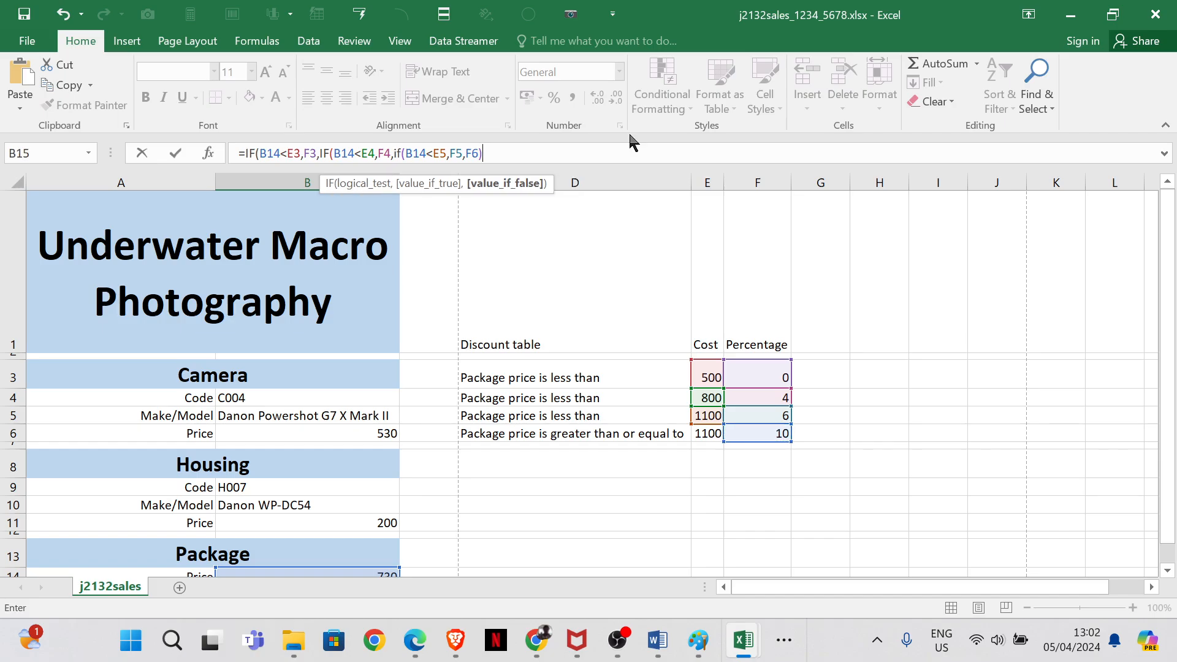
type("))")
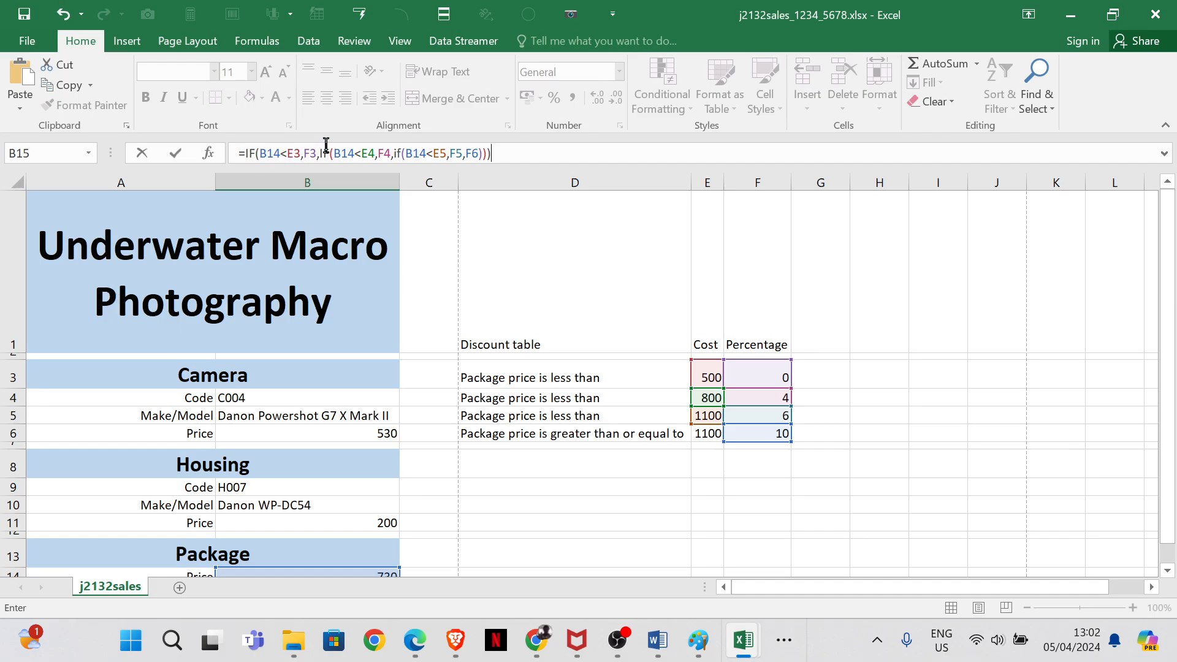
key("Return")
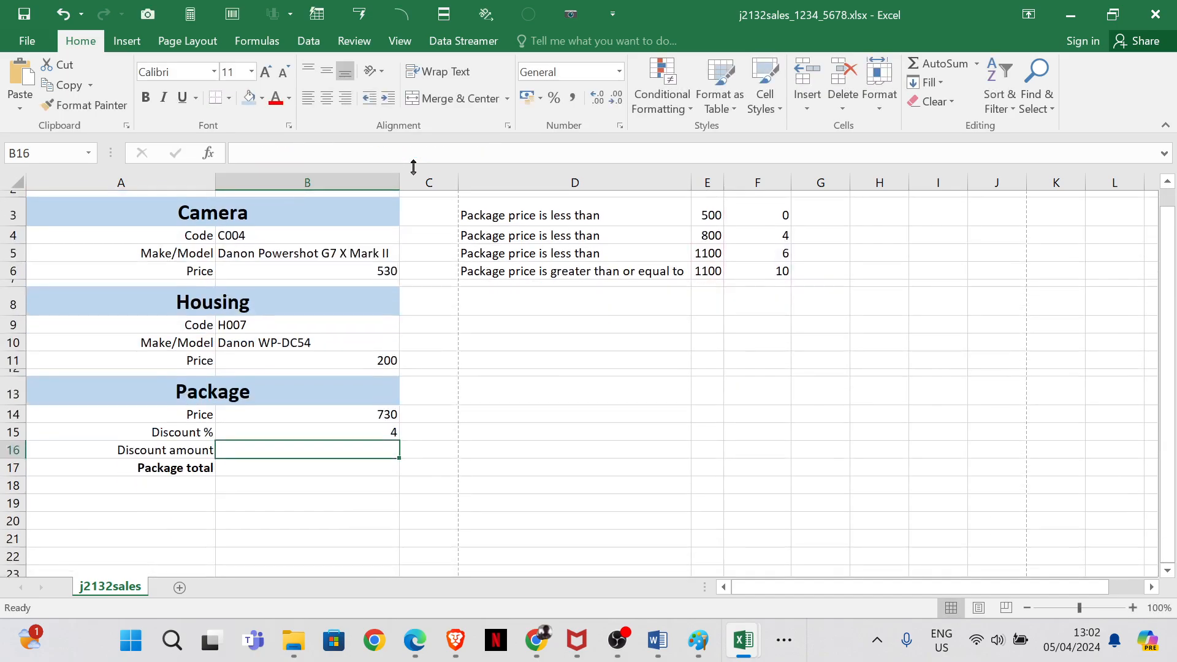
- Check the B15 result against the discount table and append /100 to the nested IF formula
left_click(321, 433)
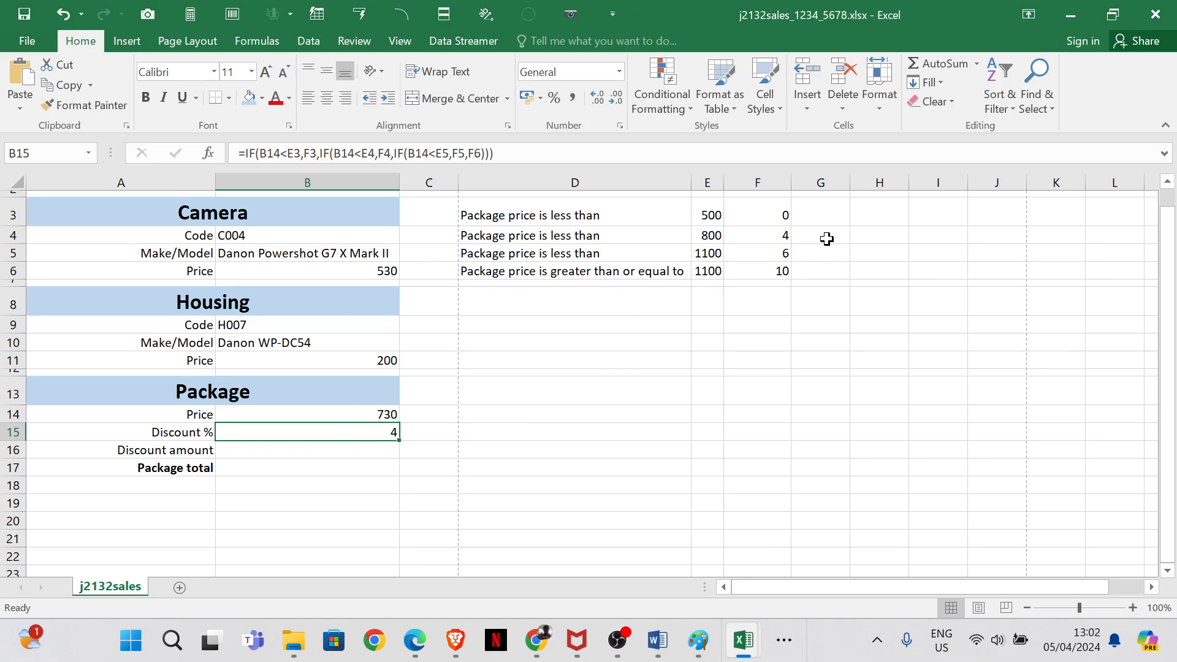
scroll(825, 239, "up", 1)
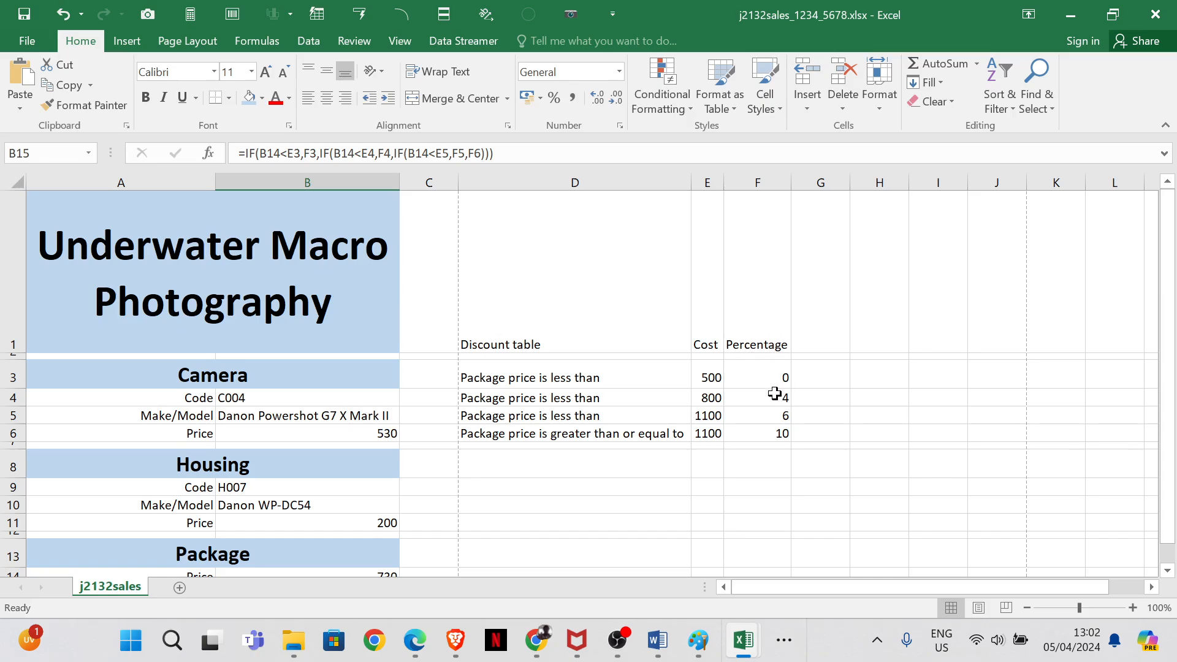
scroll(778, 398, "down", 1)
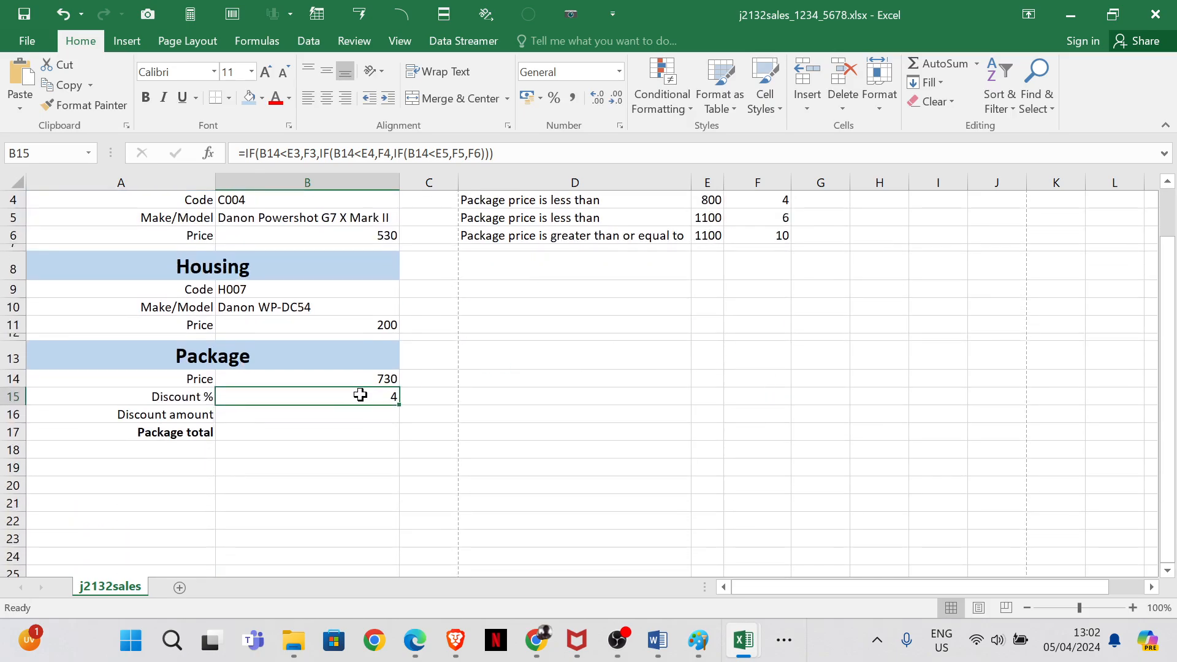
left_click(509, 156)
type("/100")
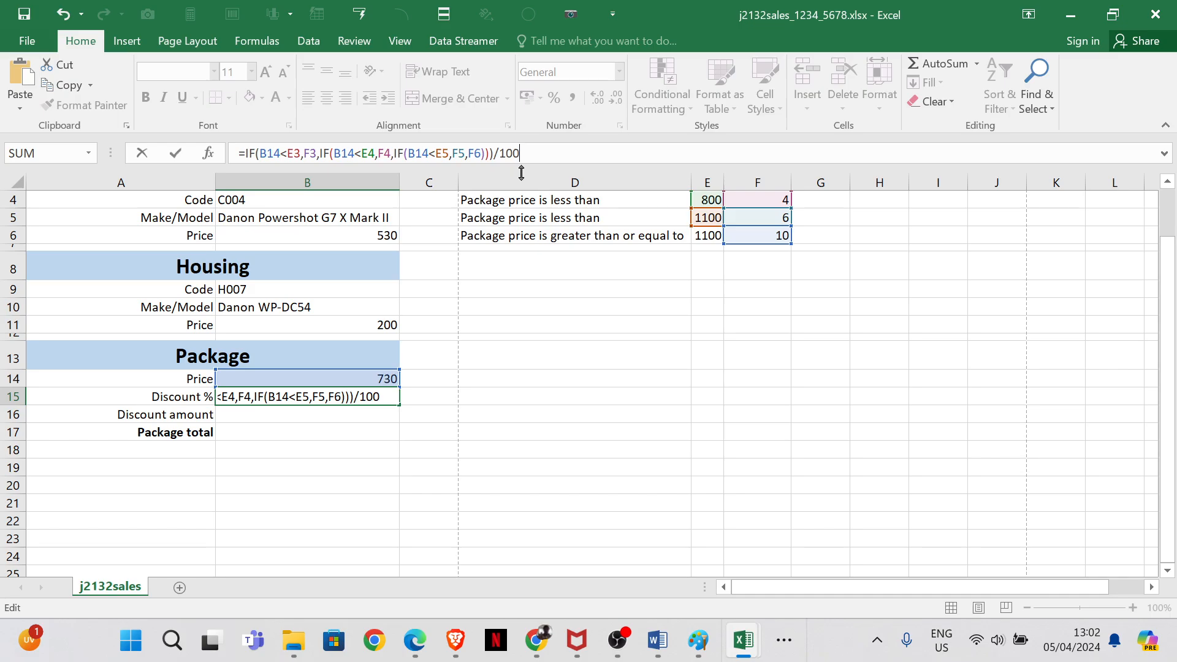
key("Return")
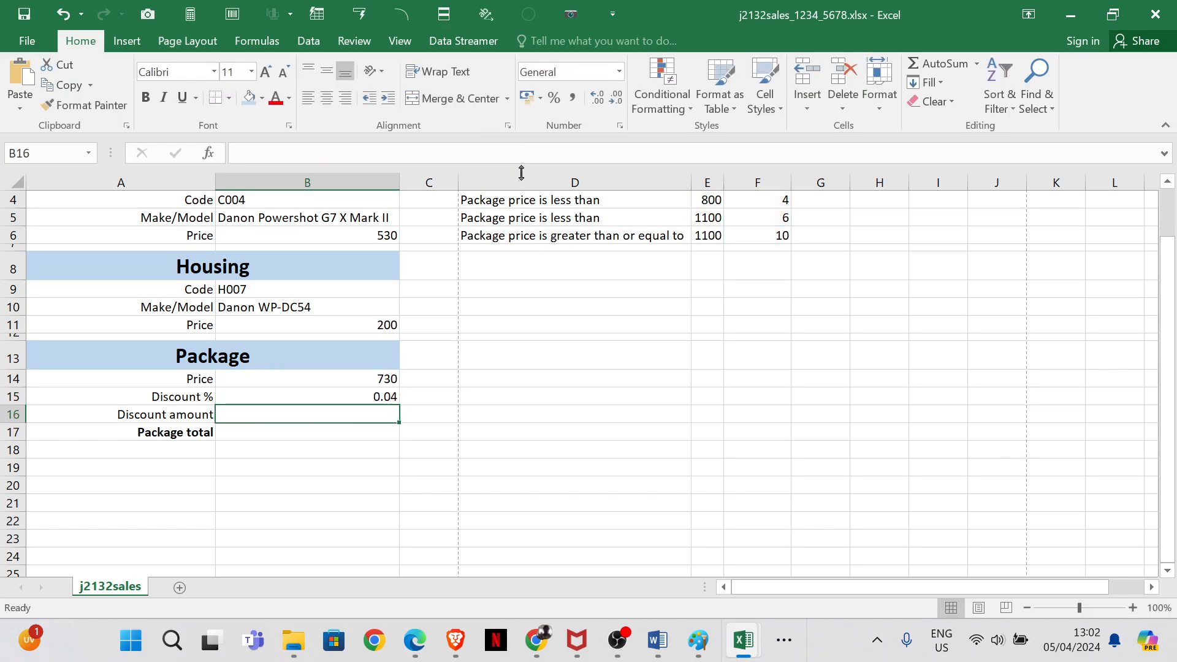
left_click(325, 393)
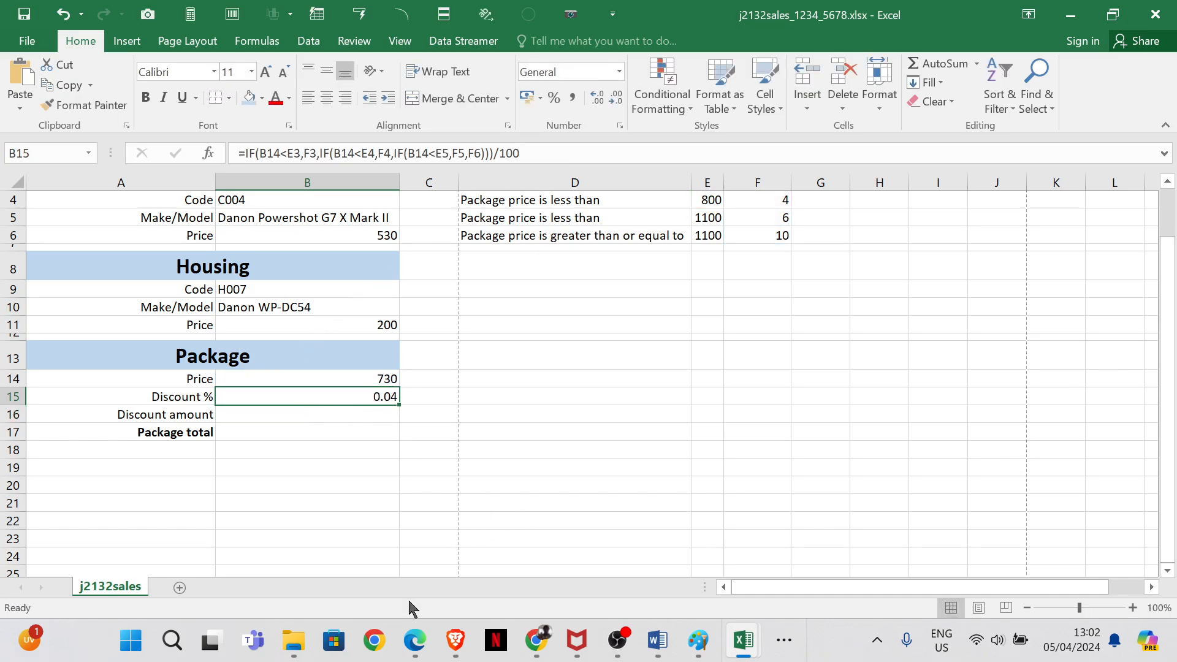
- Switch to the exam paper PDF in Edge, tick off question 16 and underline "price", "multiplied" and "discount percentage" in question 17 with the pen
mouse_move(415, 640)
left_click(315, 539)
left_click_drag(509, 362, 668, 326)
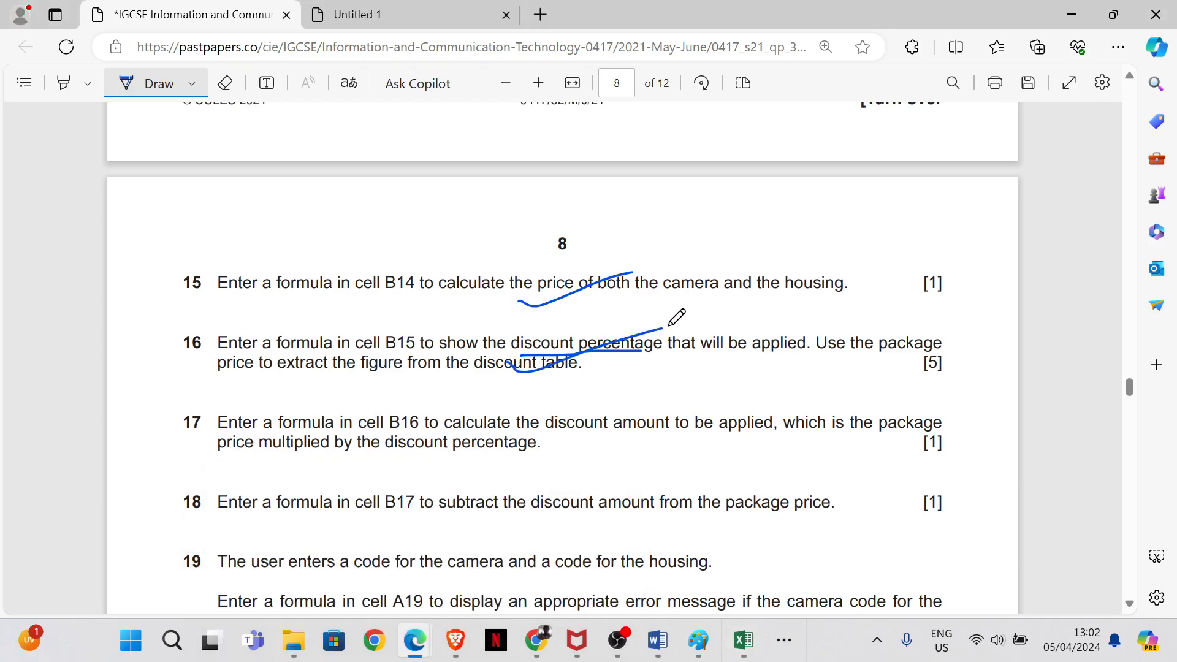
scroll(325, 399, "down", 2)
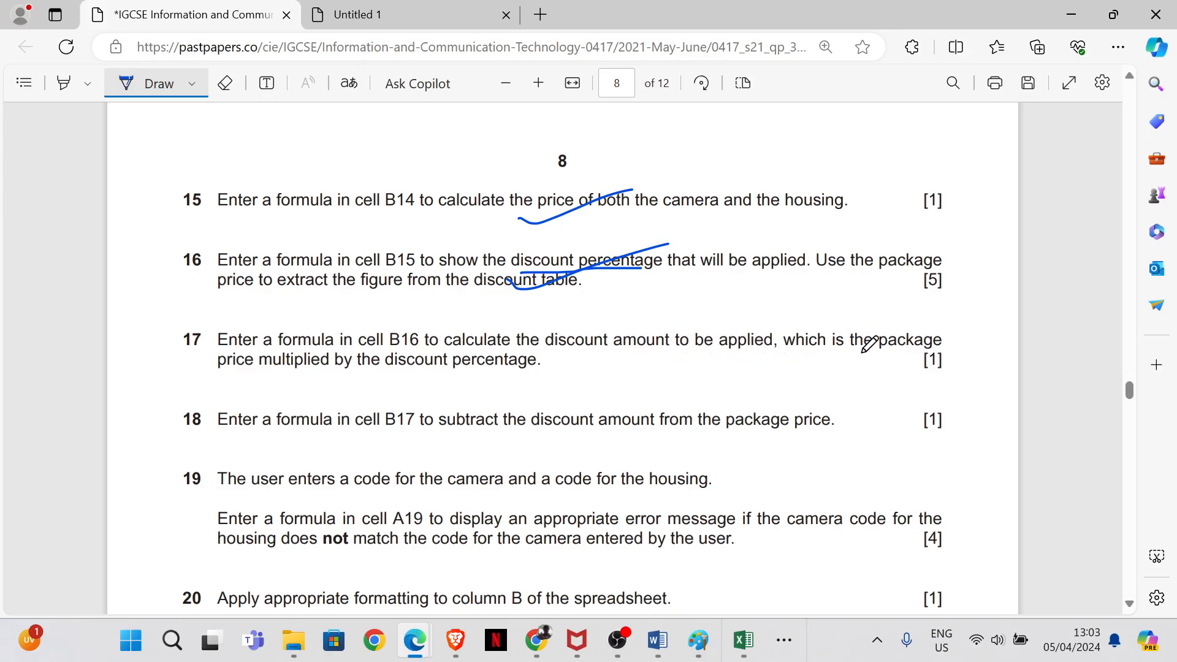
left_click_drag(206, 374, 307, 374)
left_click_drag(405, 375, 520, 375)
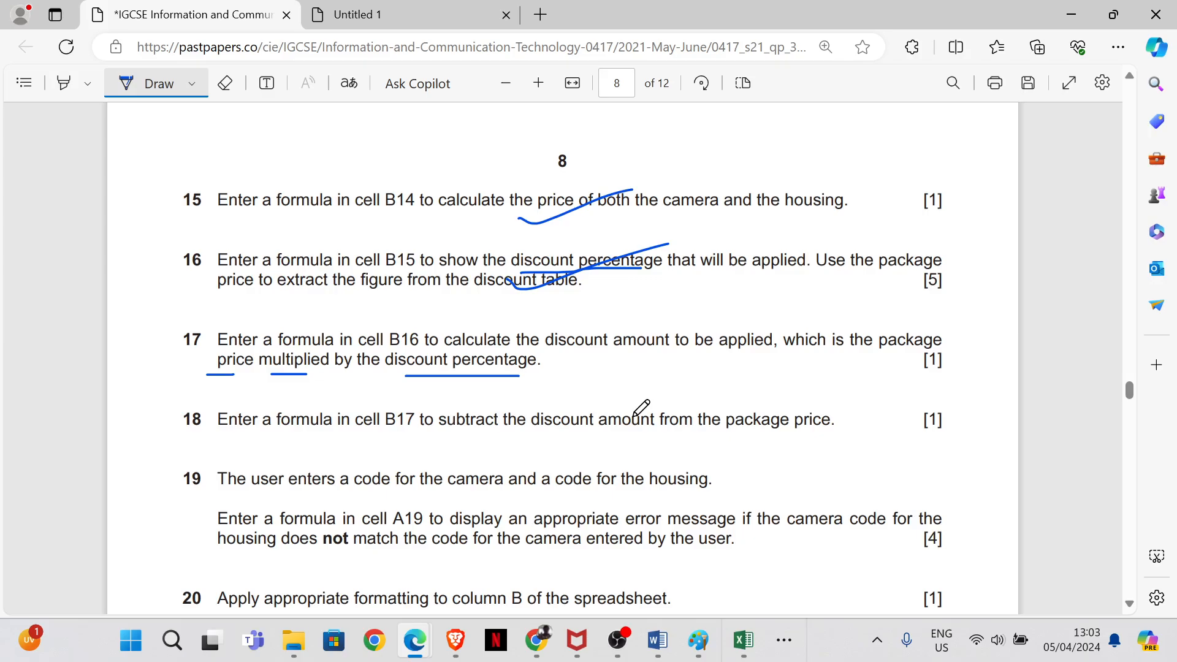
- Return to the j2132sales_1234_5678 workbook in Excel and enter =B14*B15 as the discount amount in B16
mouse_move(743, 640)
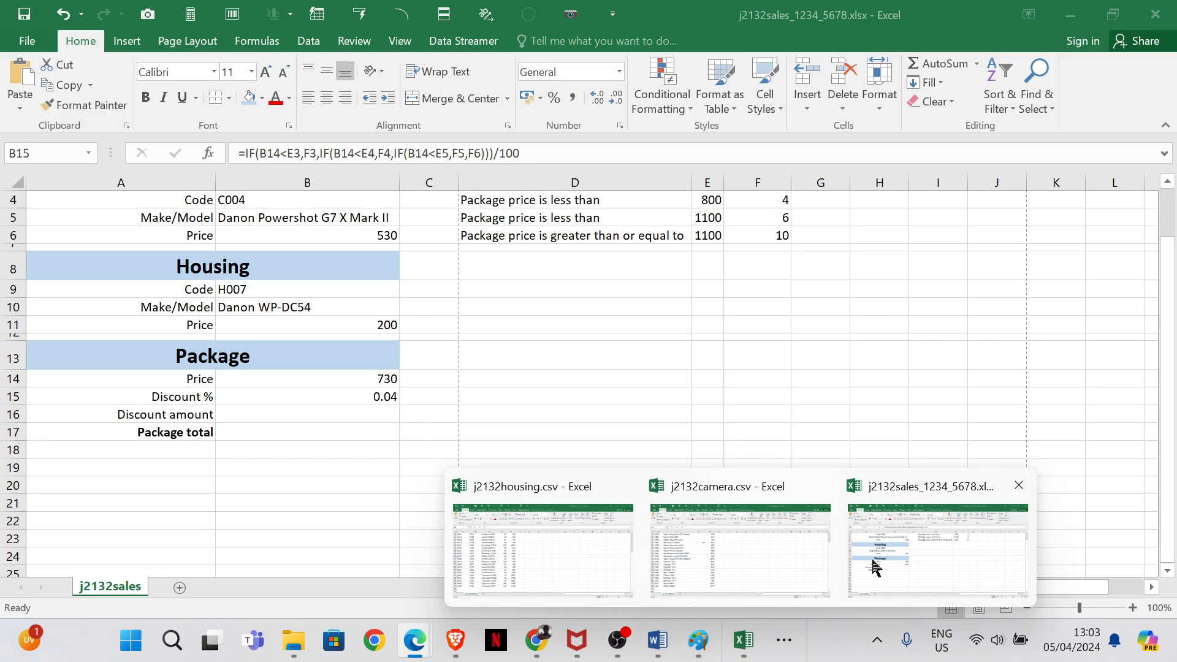
left_click(876, 567)
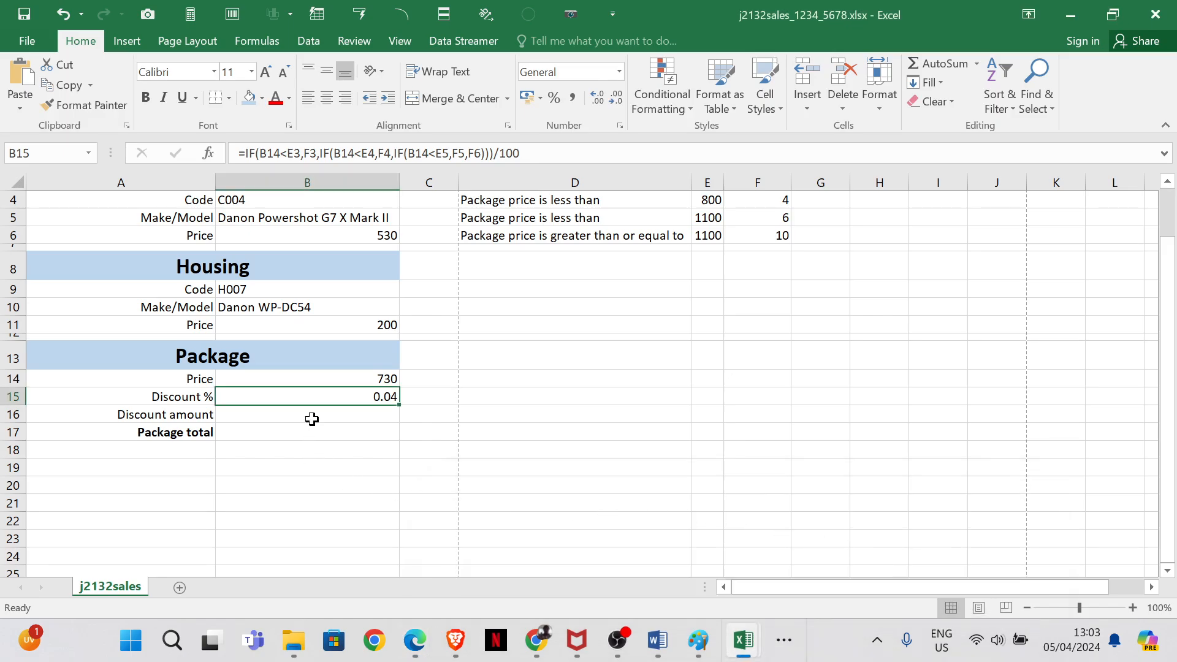
left_click(346, 379)
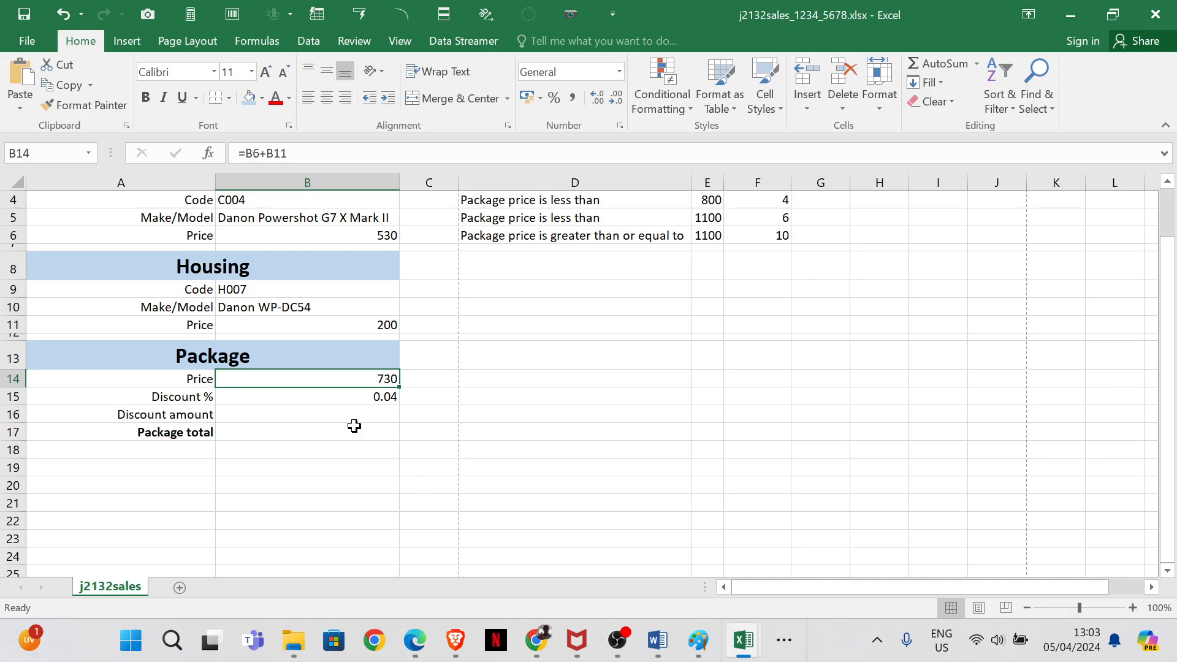
left_click(358, 398)
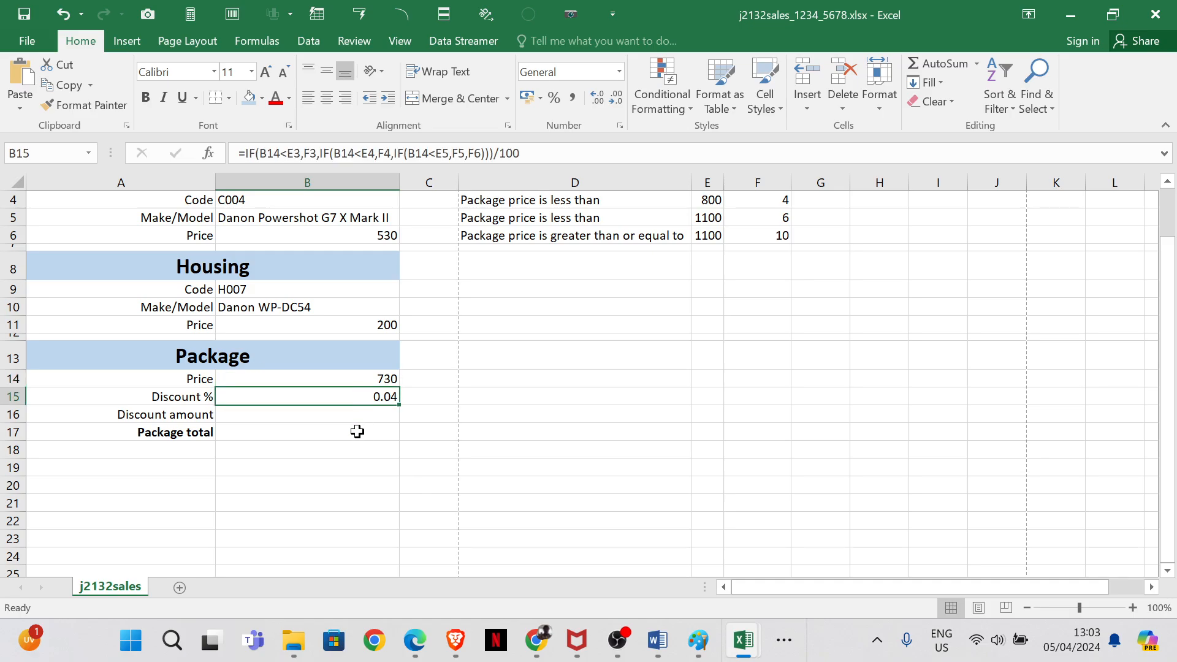
left_click(350, 421)
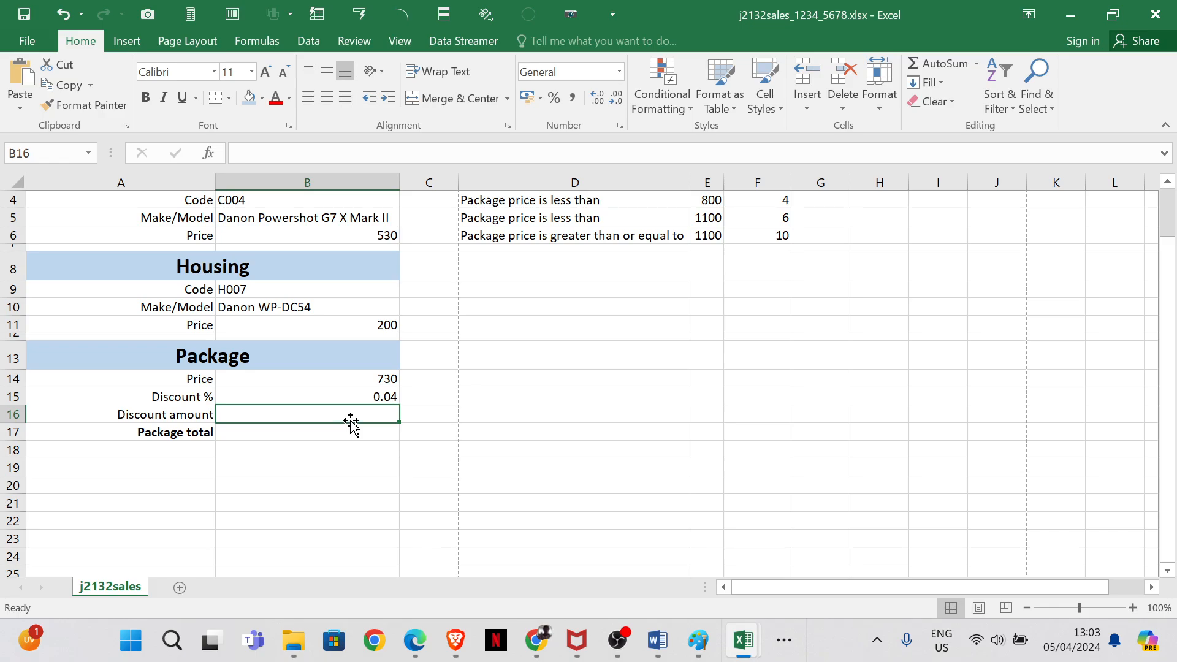
type("=")
left_click(297, 378)
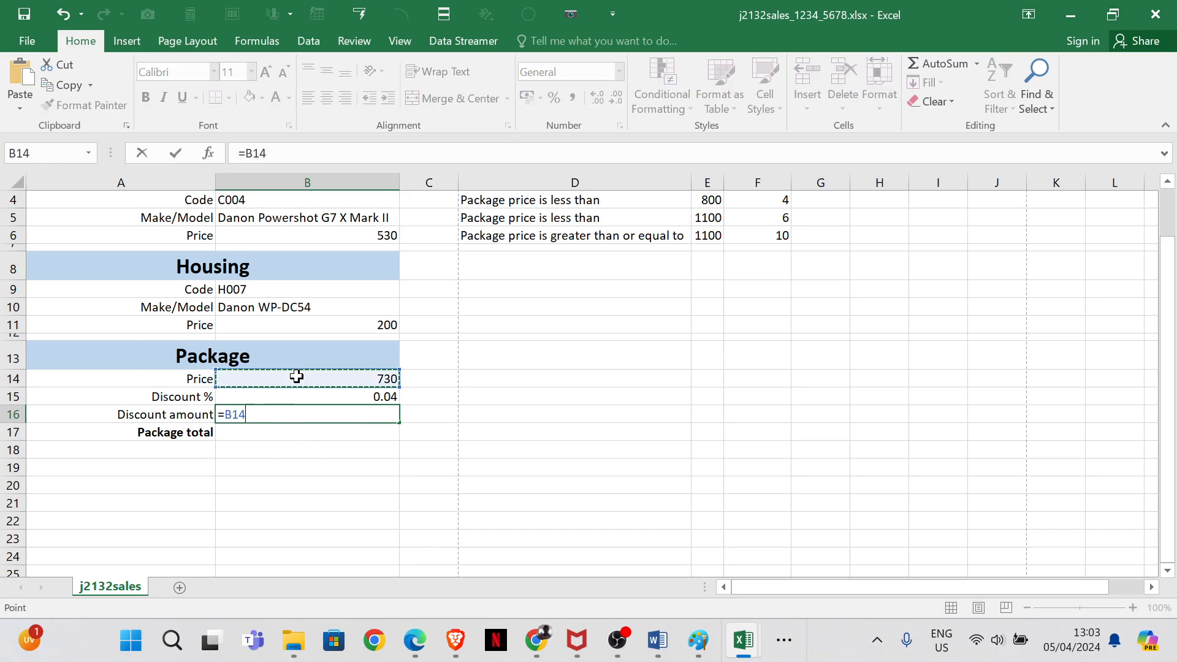
type("*")
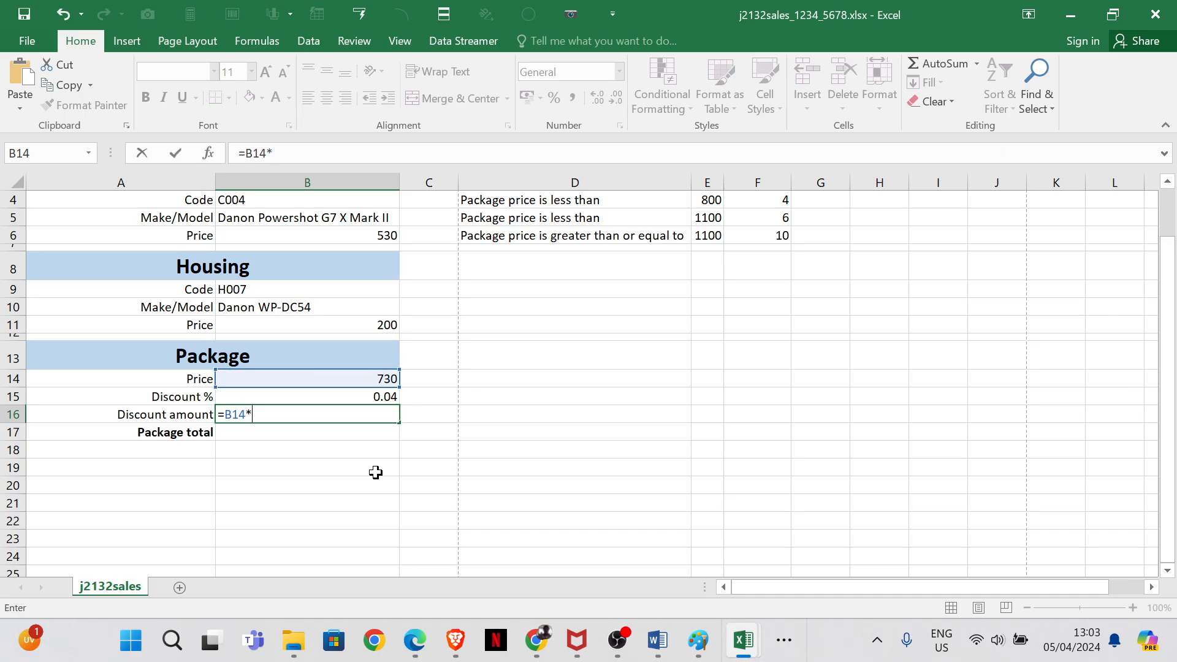
left_click(368, 396)
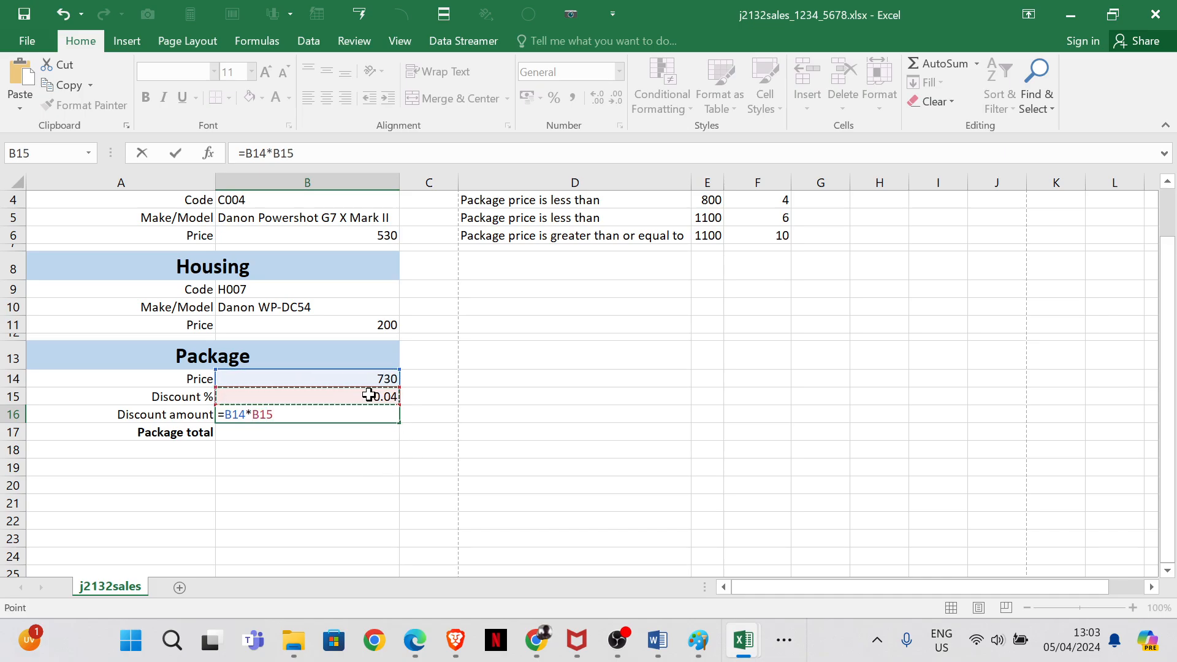
key("Return")
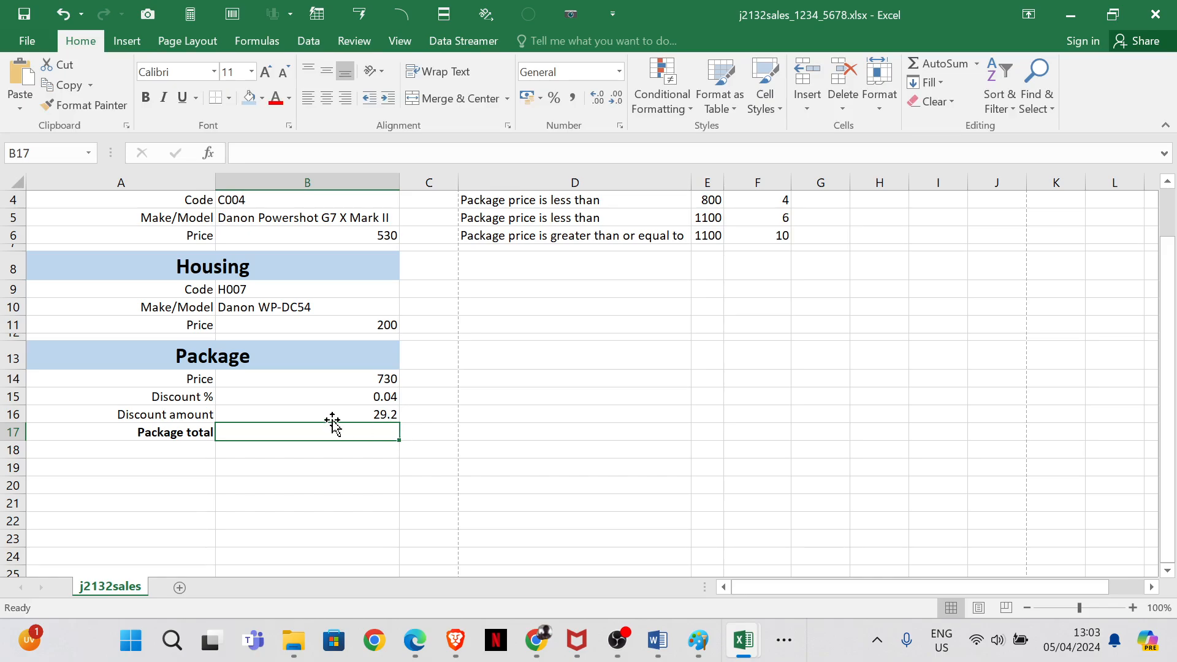
- Switch to the exam paper PDF in Edge, tick off question 17 with the pen and read question 18
mouse_move(414, 640)
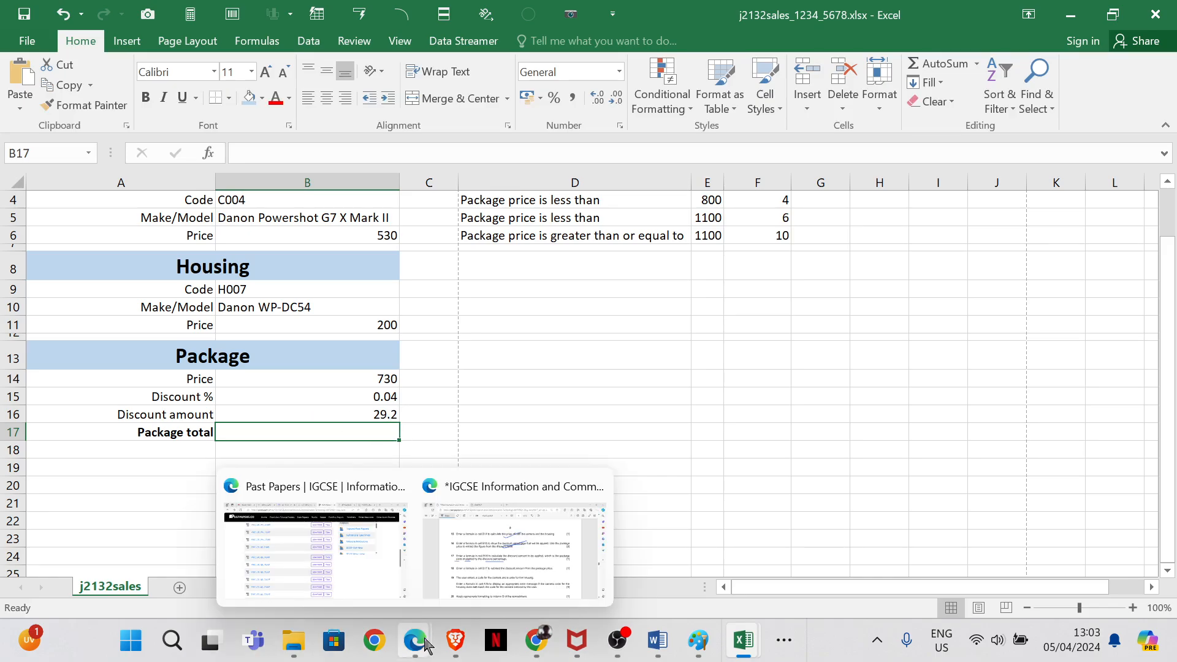
left_click(487, 565)
left_click_drag(542, 348, 671, 300)
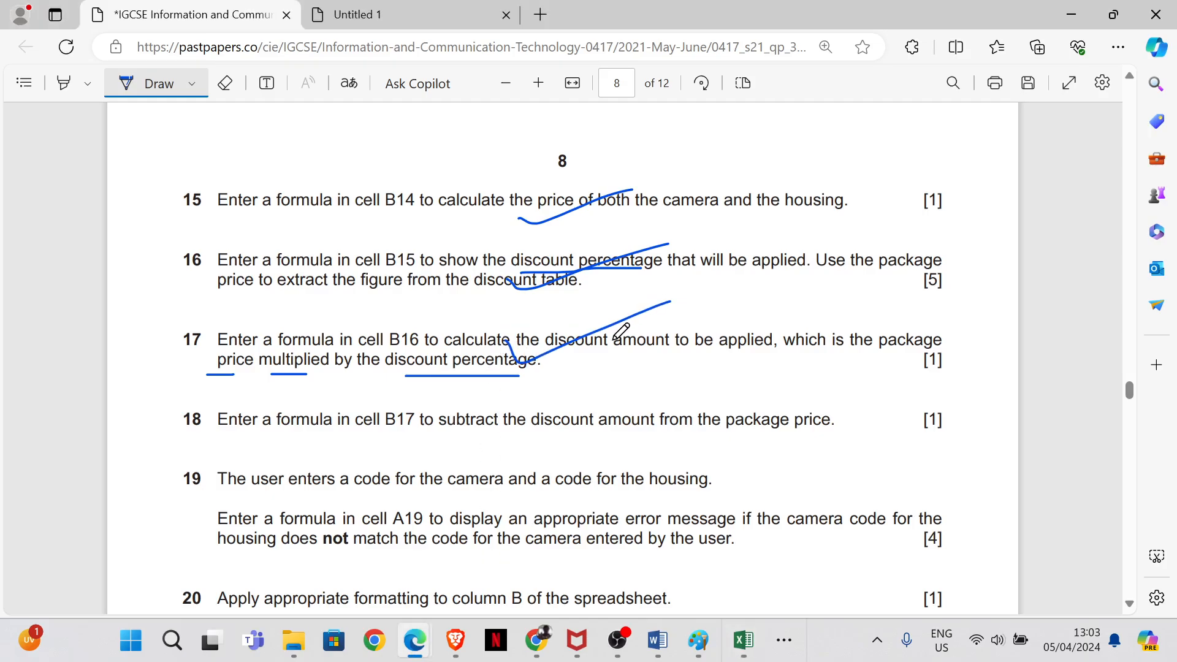
scroll(452, 304, "down", 1)
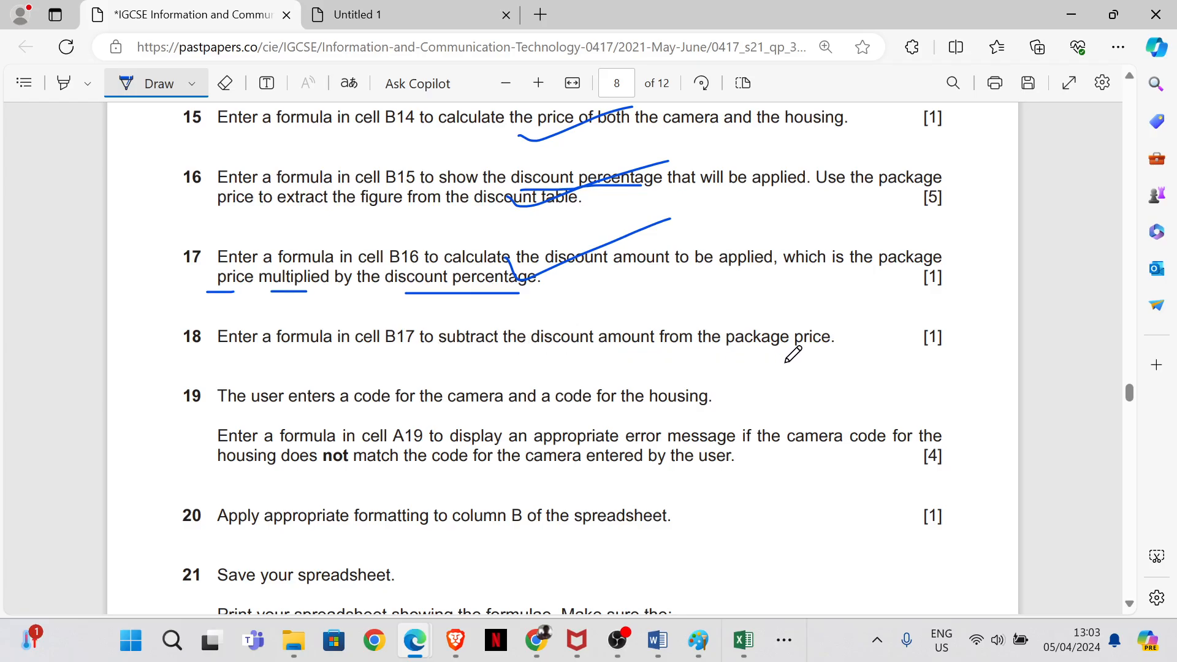
- Return to the j2132sales_1234_5678 workbook in Excel and enter =B14-B16 as the package total in B17
mouse_move(743, 640)
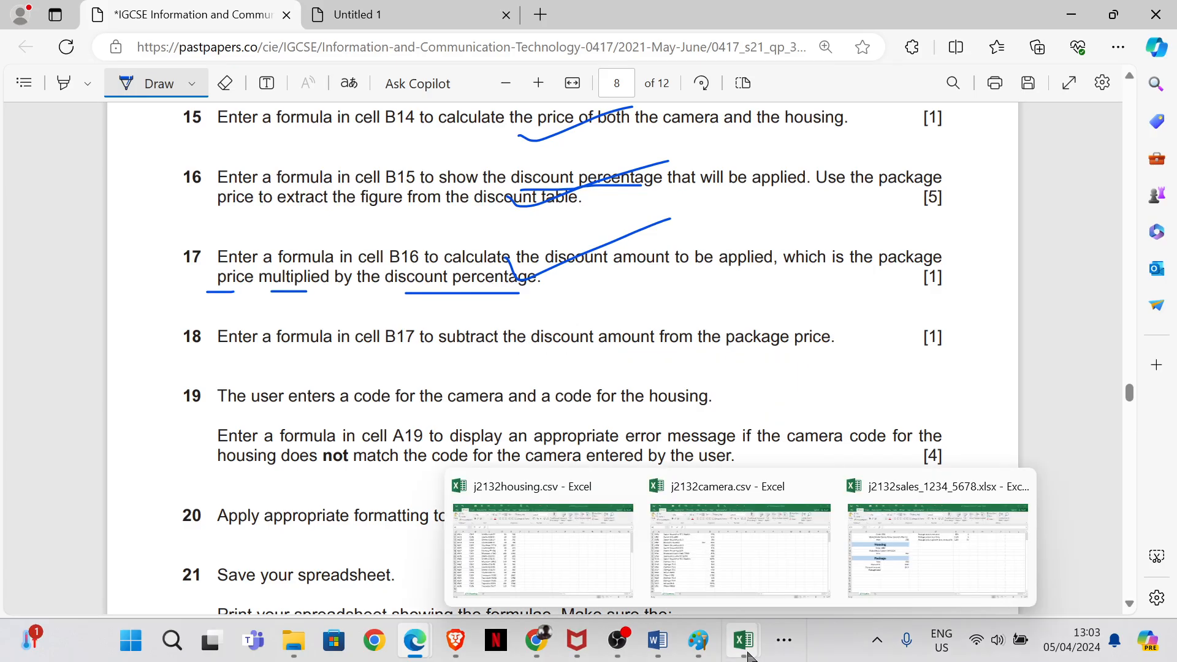
left_click(920, 573)
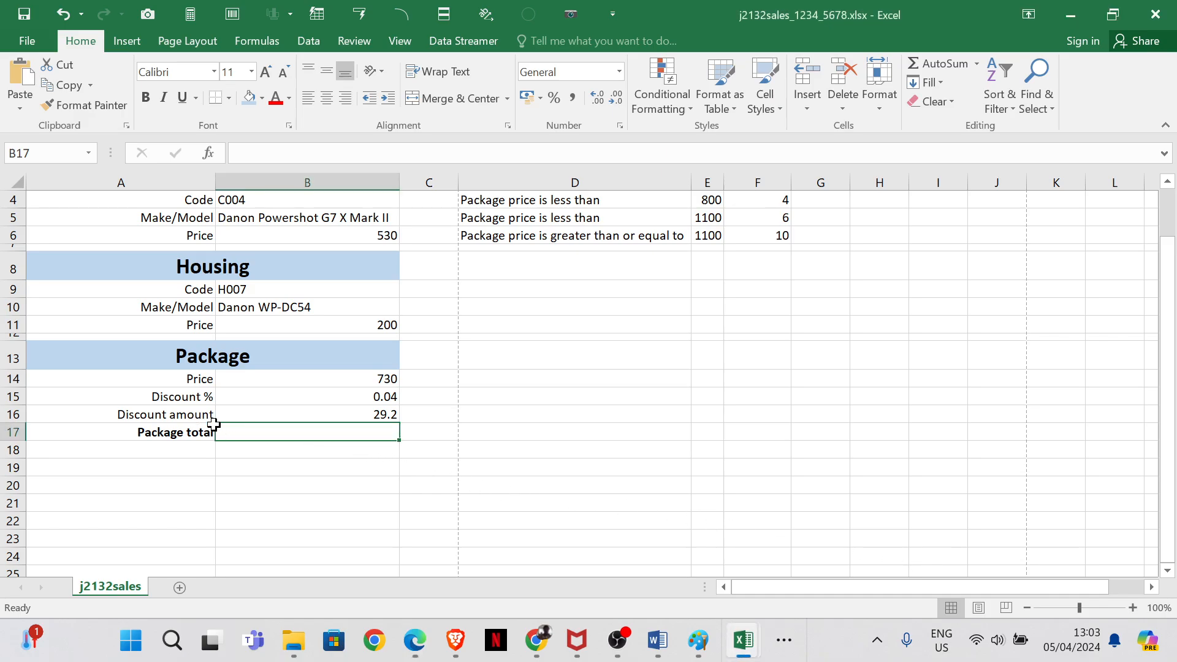
left_click(336, 380)
left_click(320, 433)
type("=")
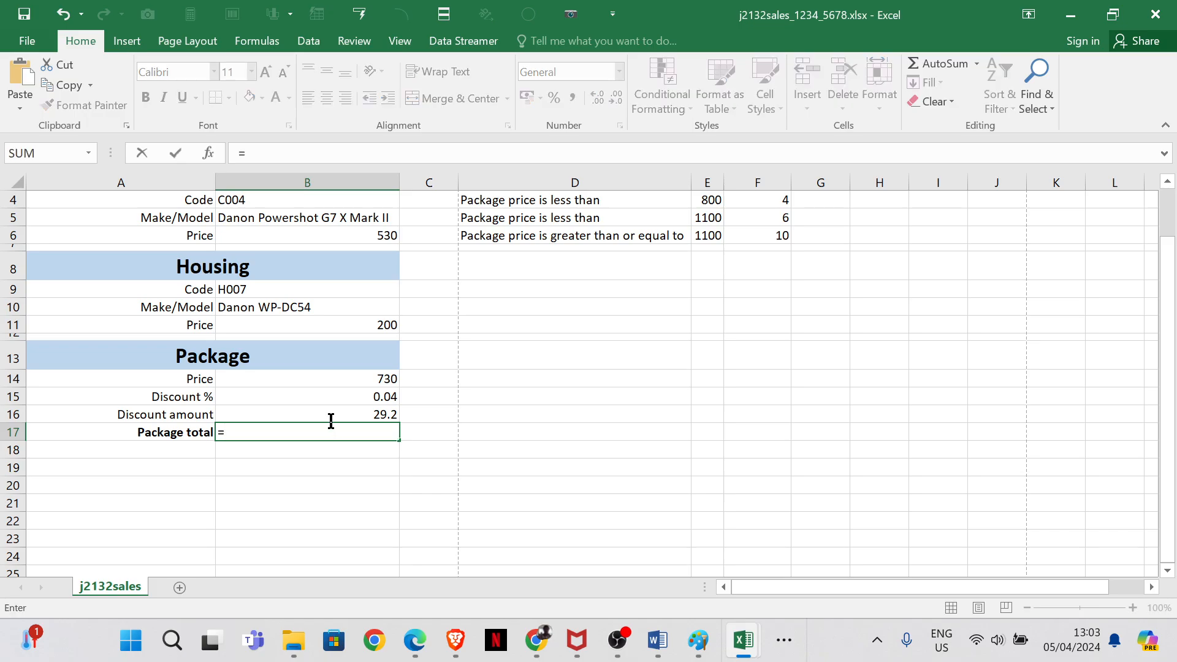
left_click(349, 381)
type("-")
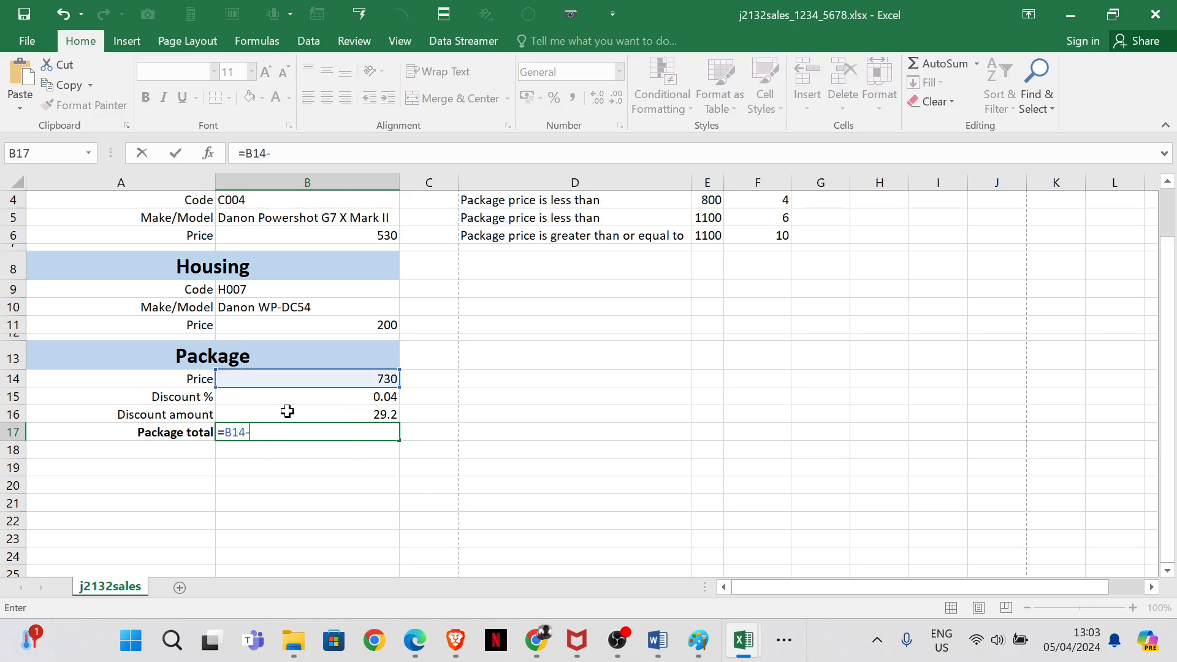
left_click(288, 413)
key("Return")
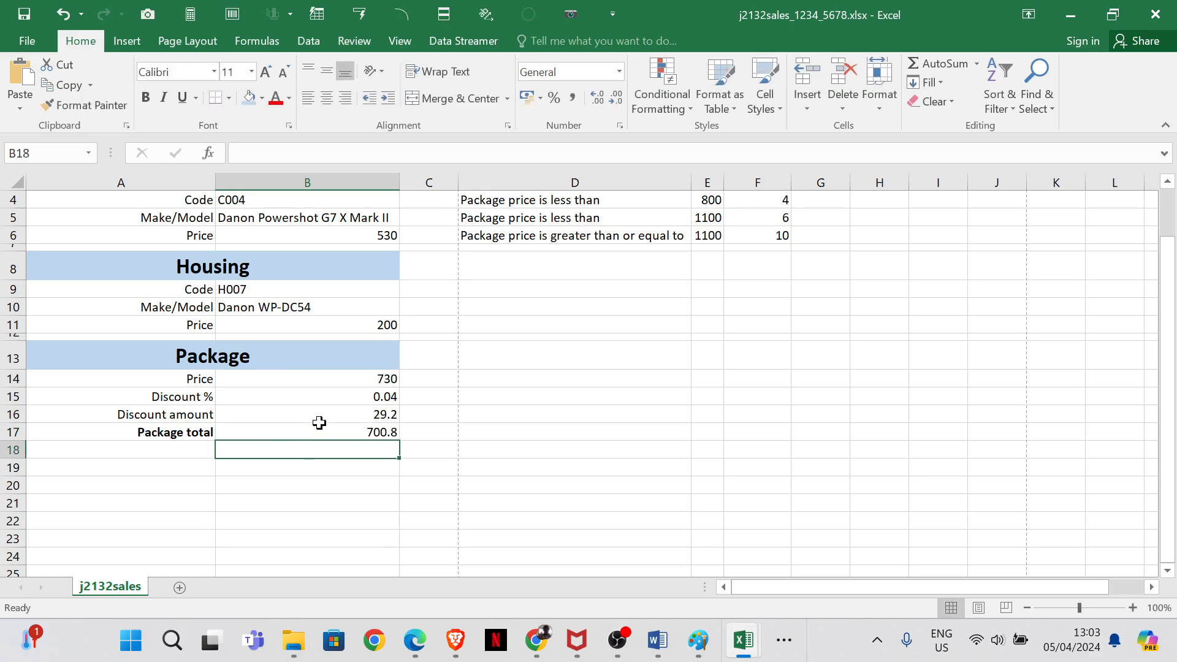
left_click(309, 430)
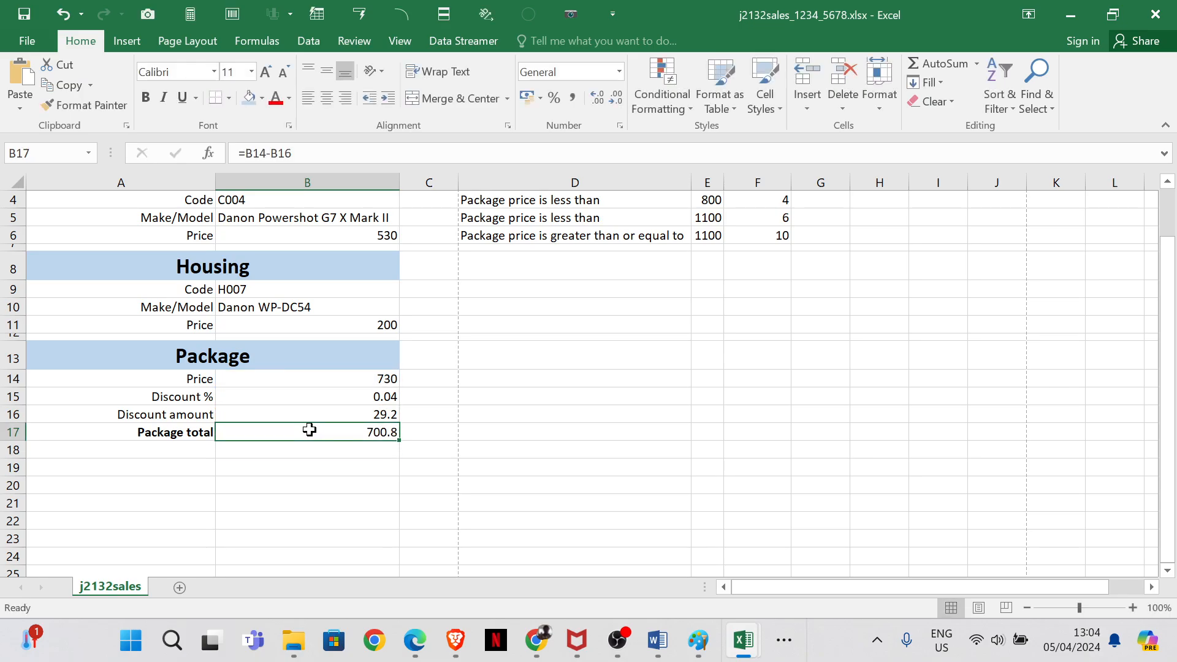
- Switch to the exam paper PDF in Edge and tick off question 18 with the pen
mouse_move(414, 640)
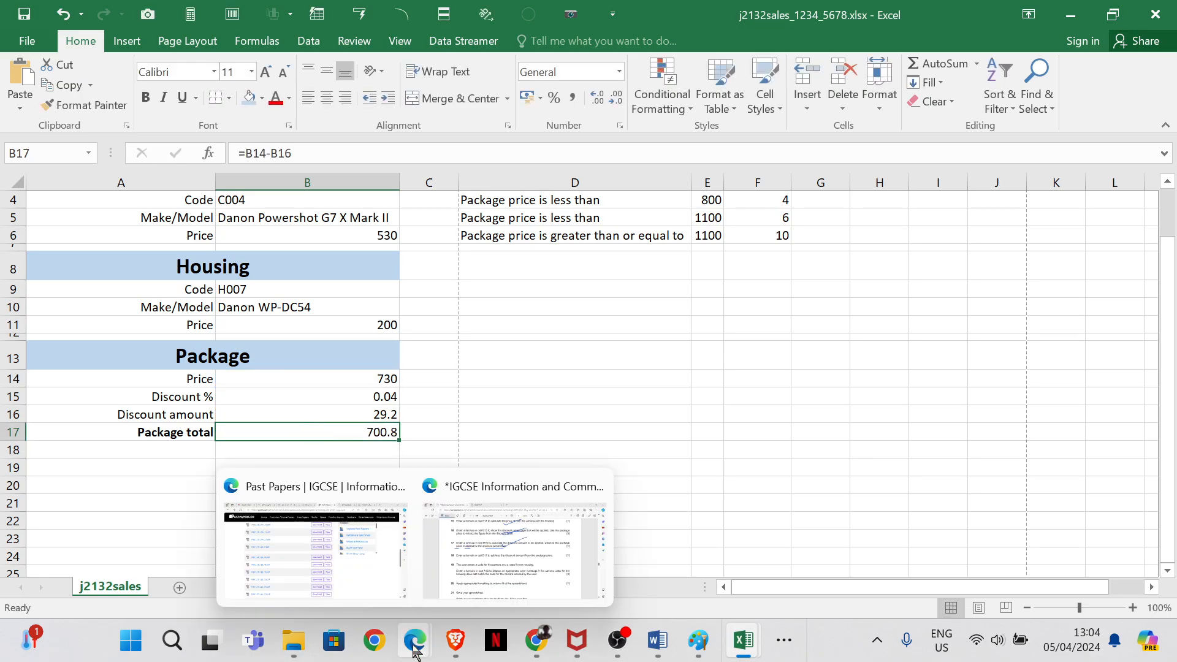
left_click(576, 539)
mouse_move(544, 335)
left_mouse_down()
mouse_move(553, 343)
mouse_move(646, 313)
left_mouse_up()
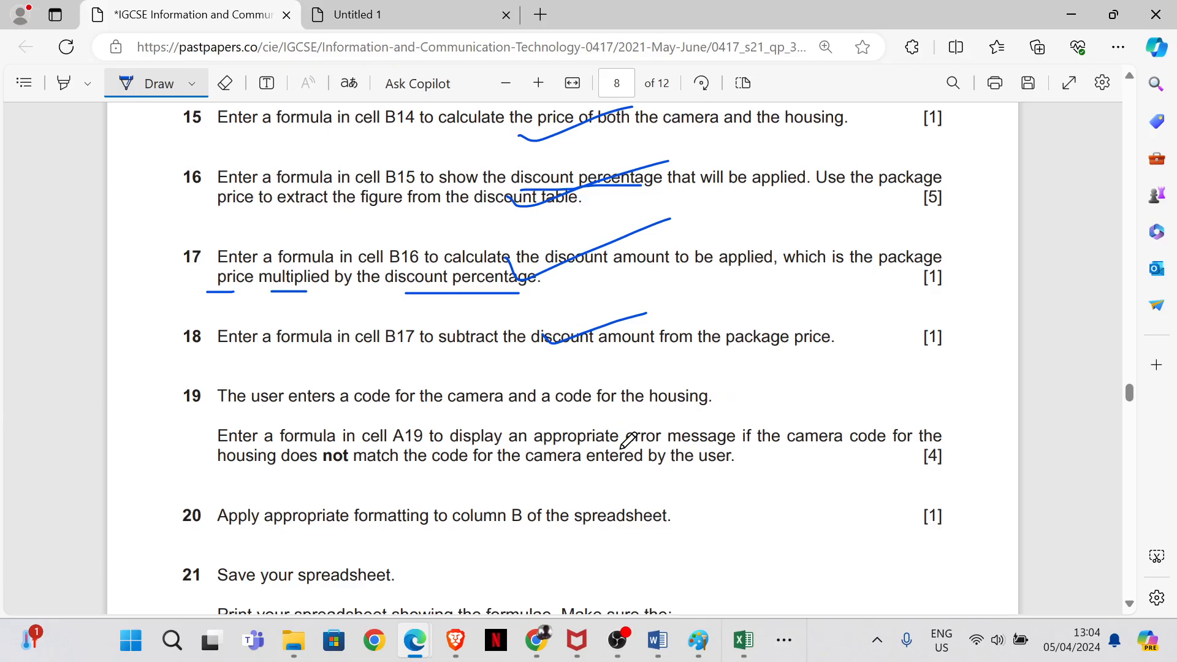
- Underline "A19", "appropriate error message" and "camera code" in question 19 and handwrite a C beside its first sentence
scroll(632, 435, "down", 1)
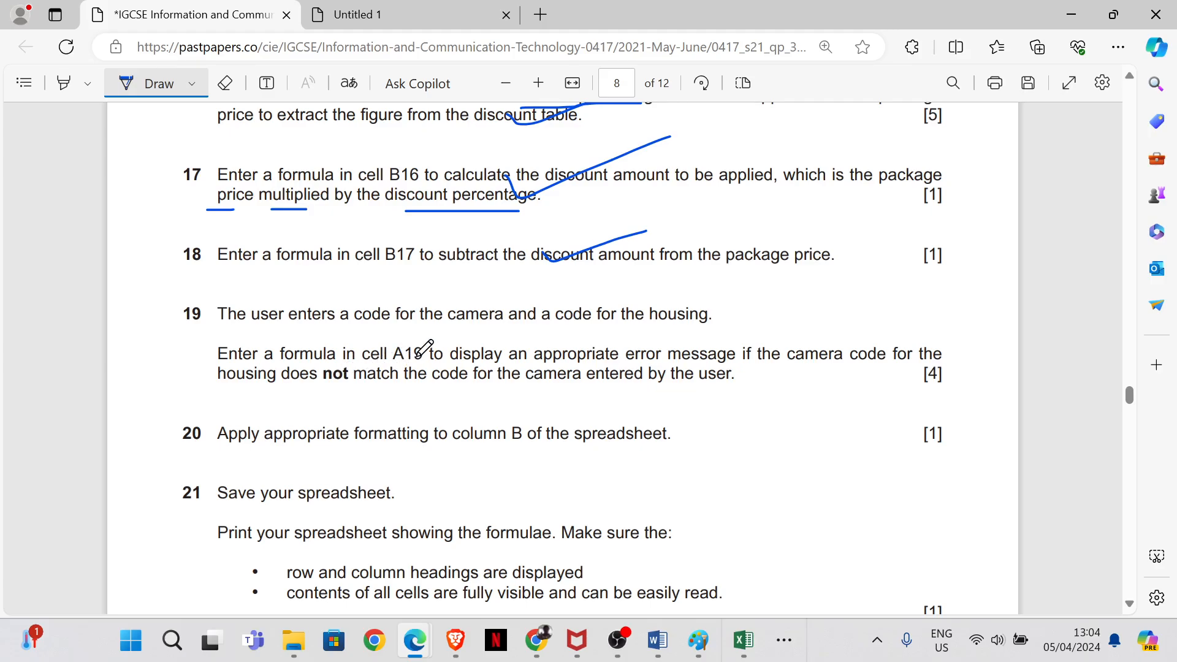
left_click_drag(386, 368, 429, 364)
left_click_drag(532, 368, 719, 362)
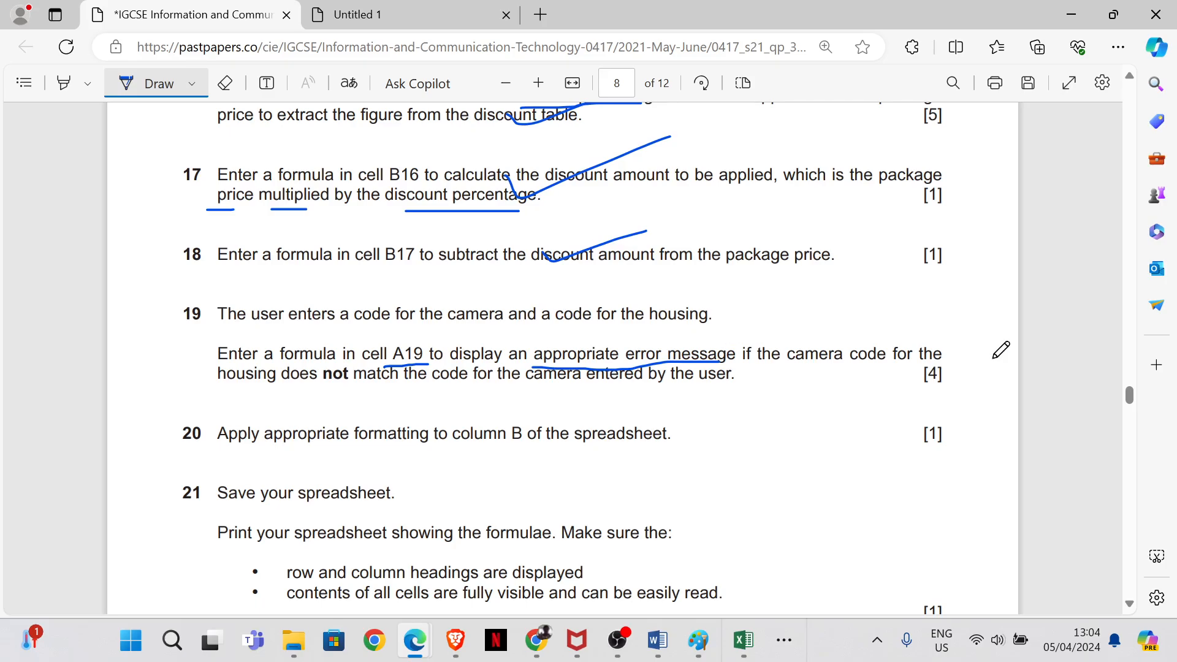
left_click(810, 366)
left_click_drag(810, 366, 865, 363)
mouse_move(750, 287)
left_mouse_down()
mouse_move(743, 306)
mouse_move(762, 288)
mouse_move(786, 321)
left_mouse_up()
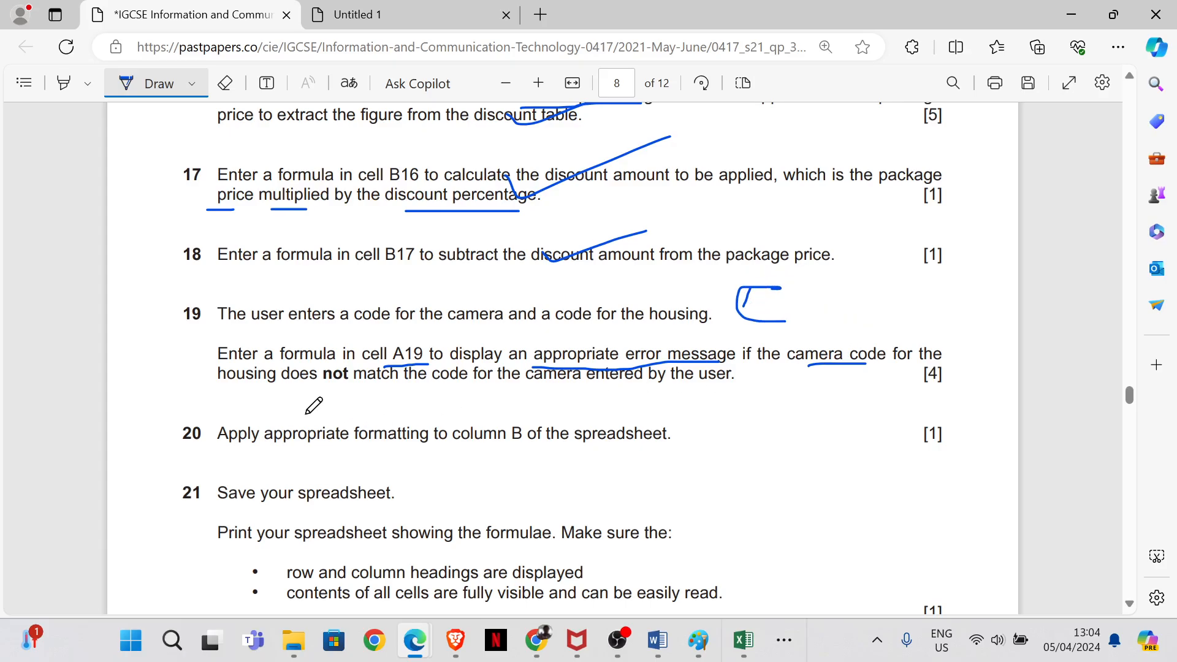
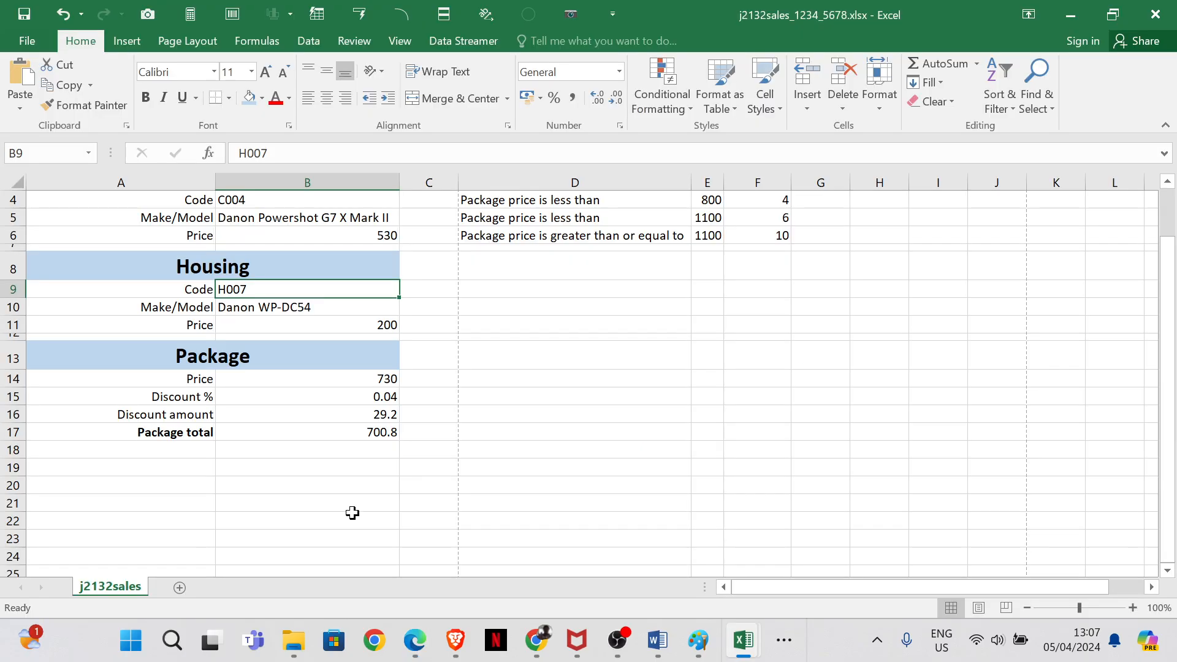
- Reread question 19 in the Edge PDF, then return to the sales workbook in Excel and examine the codes in B4 and B9
mouse_move(414, 640)
left_click(514, 565)
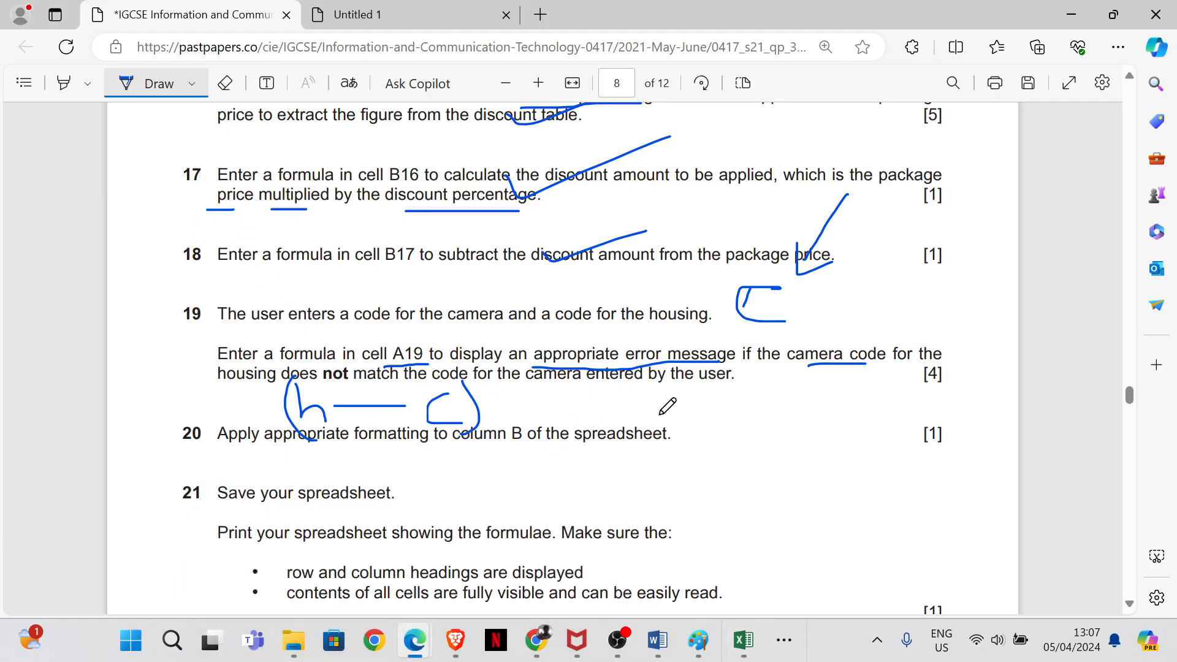
mouse_move(743, 640)
left_click(864, 519)
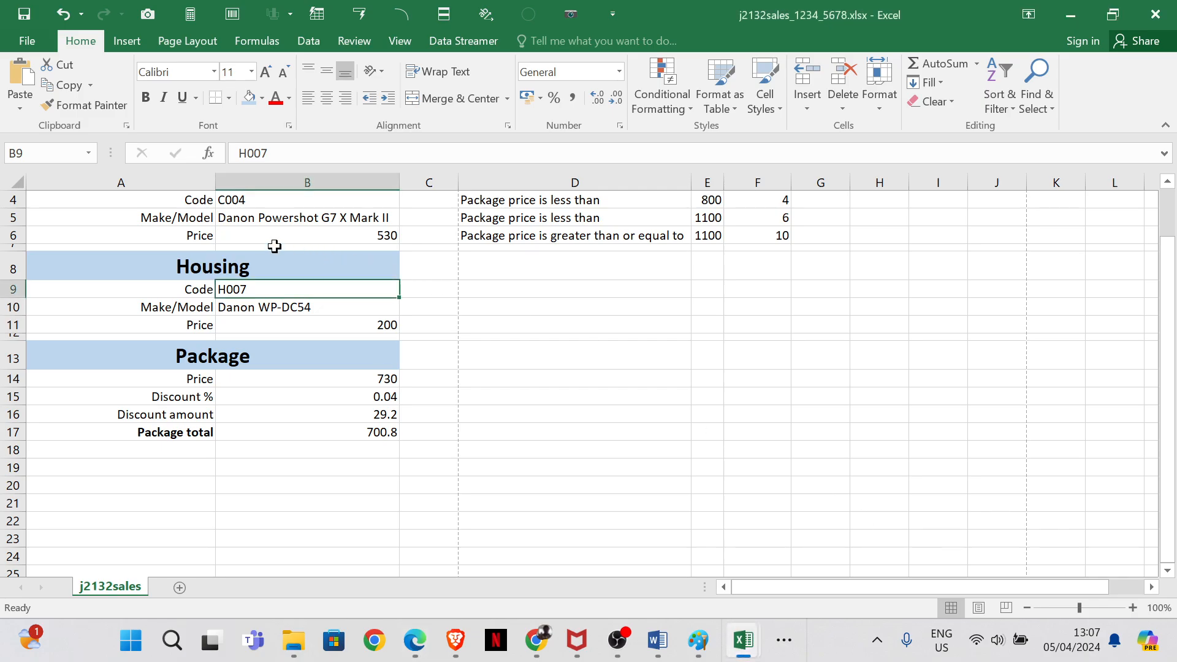
scroll(252, 264, "up", 1)
scroll(248, 374, "down", 1)
scroll(248, 374, "up", 1)
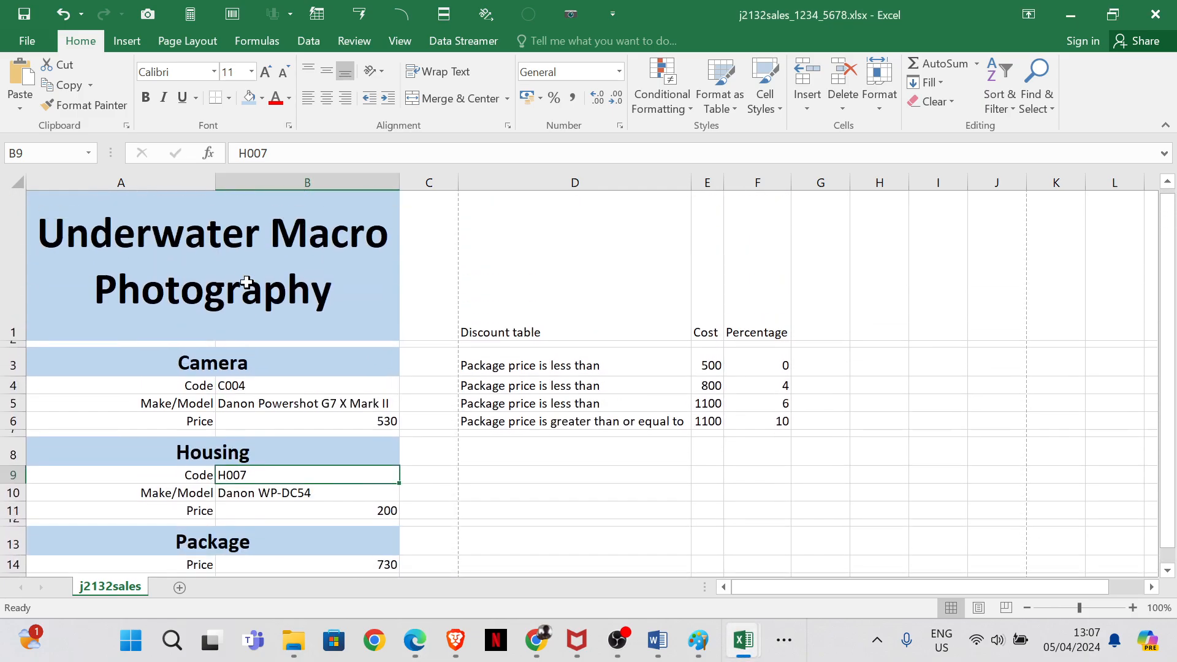
left_click(252, 398)
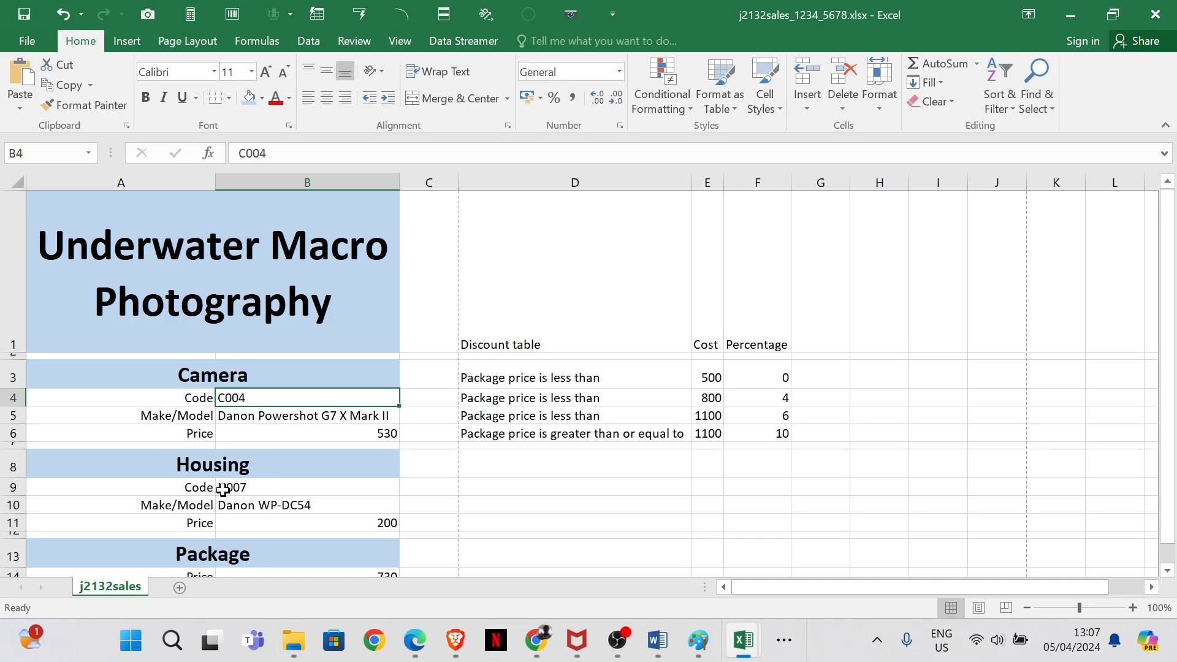
left_click(241, 489)
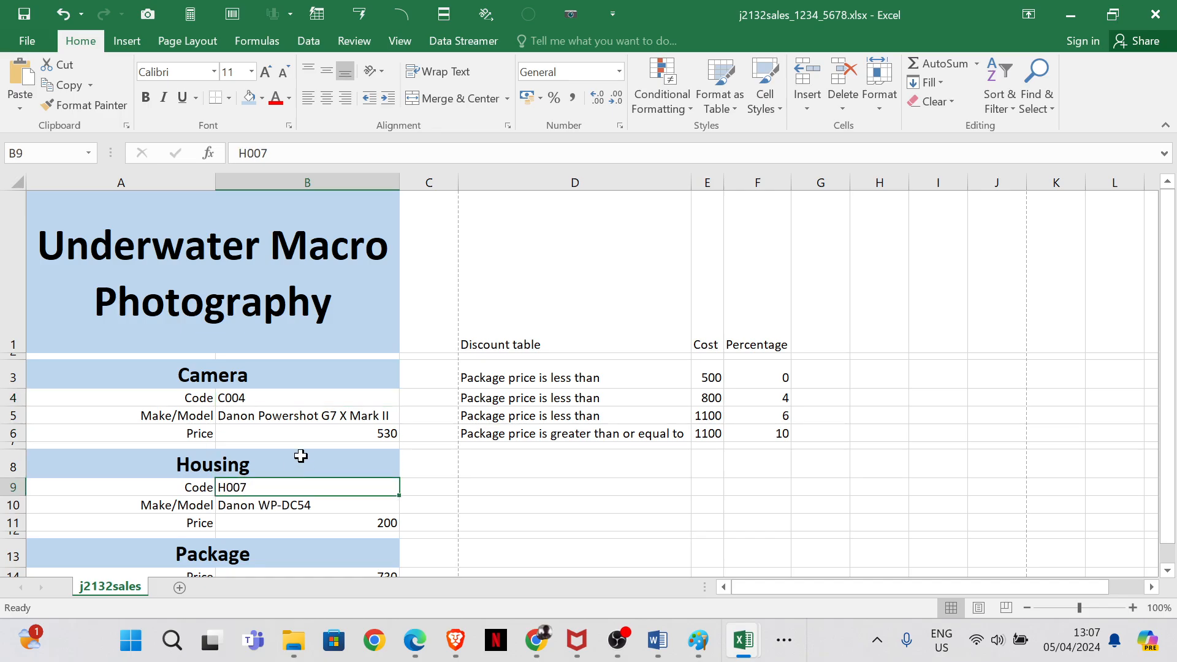
left_click(251, 393)
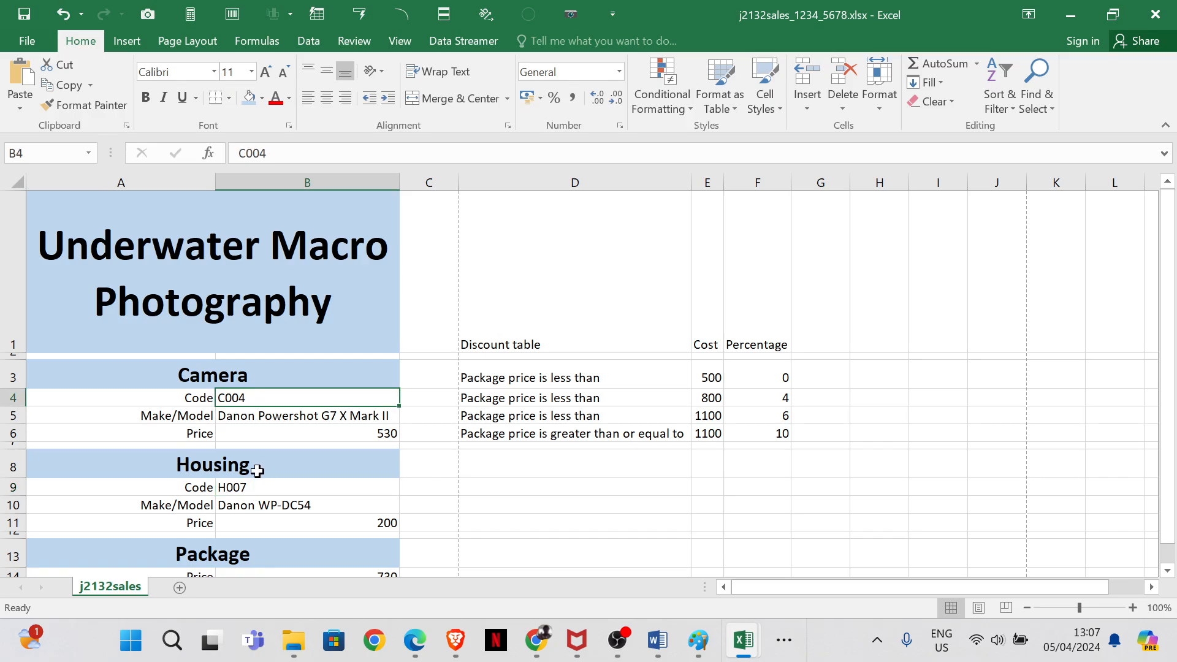
left_click(231, 491)
- Start a VLOOKUP formula in D17 with the housing code in B9 as the lookup value
scroll(342, 448, "down", 1)
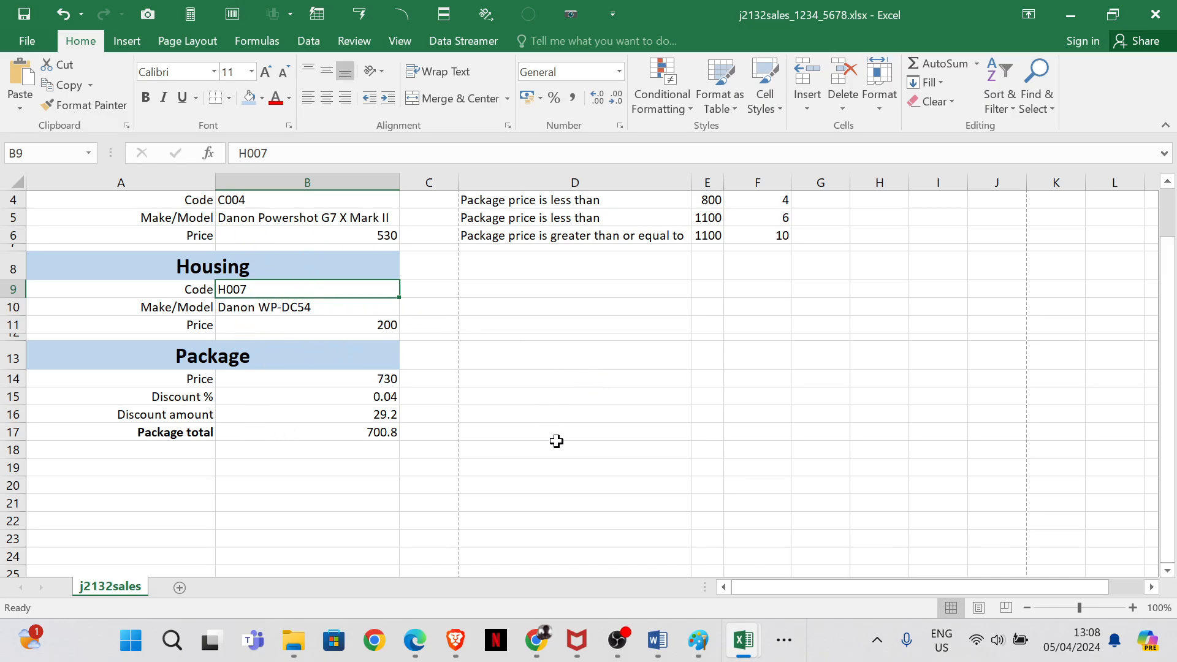
left_click(586, 431)
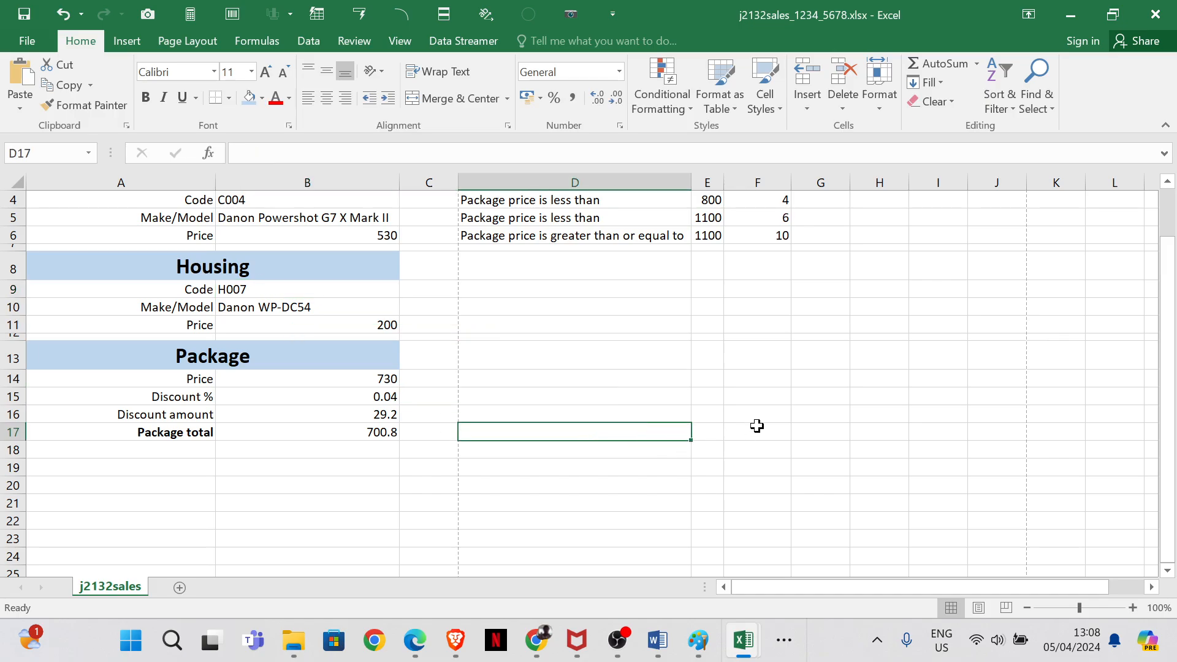
type("=vl")
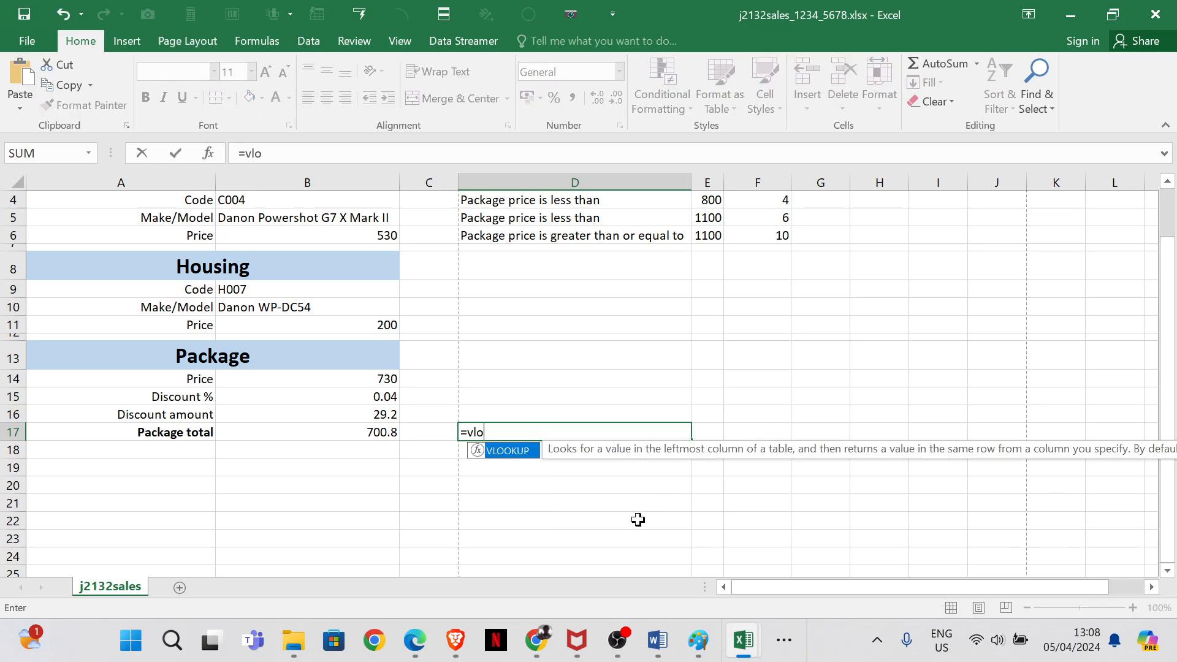
type("o")
double_click(514, 452)
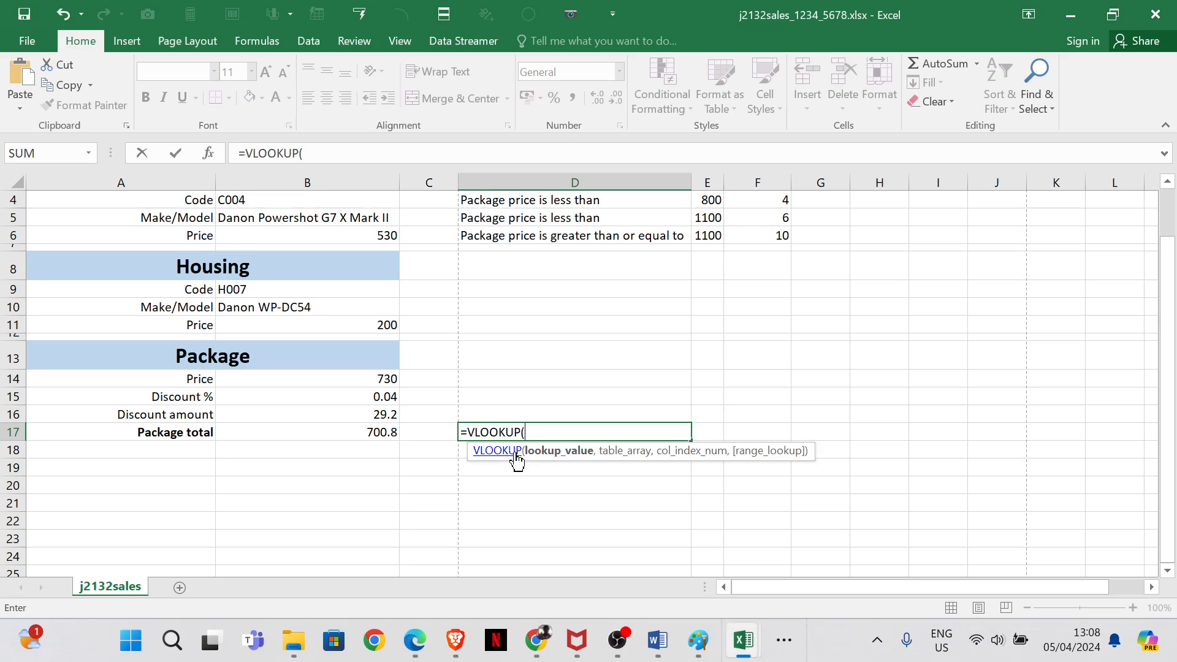
left_click(239, 292)
type(",")
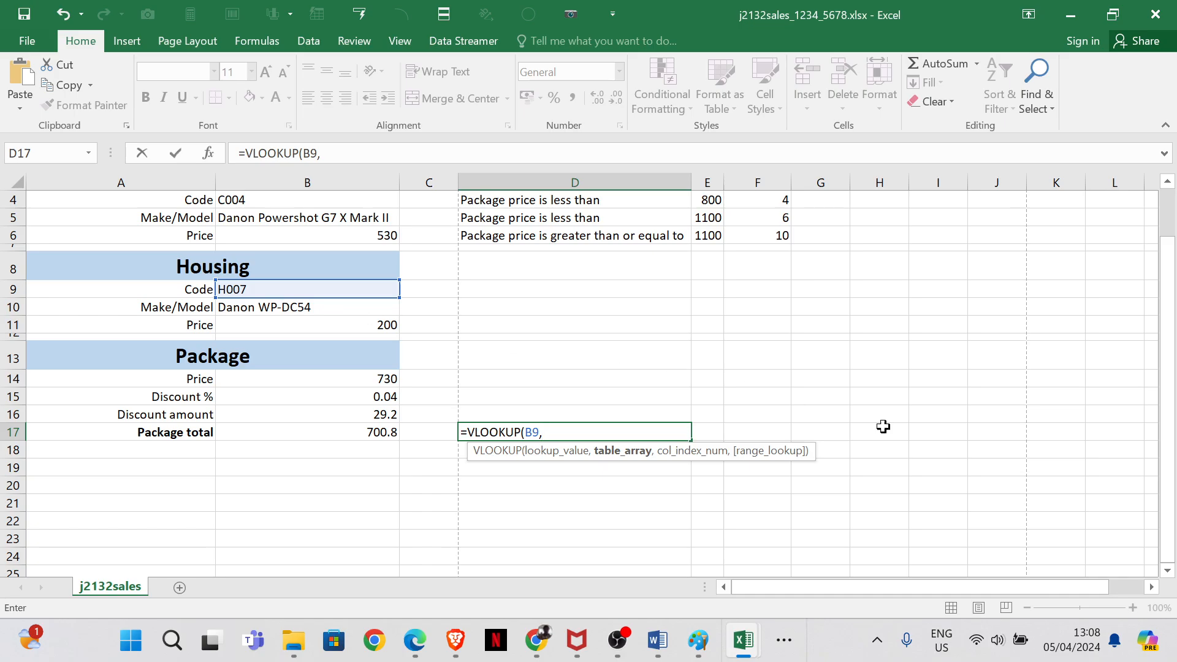
- Complete the VLOOKUP with range $A$2:$B$31 of j2132housing.csv as the table array, column index 2 and range lookup 0
mouse_move(756, 643)
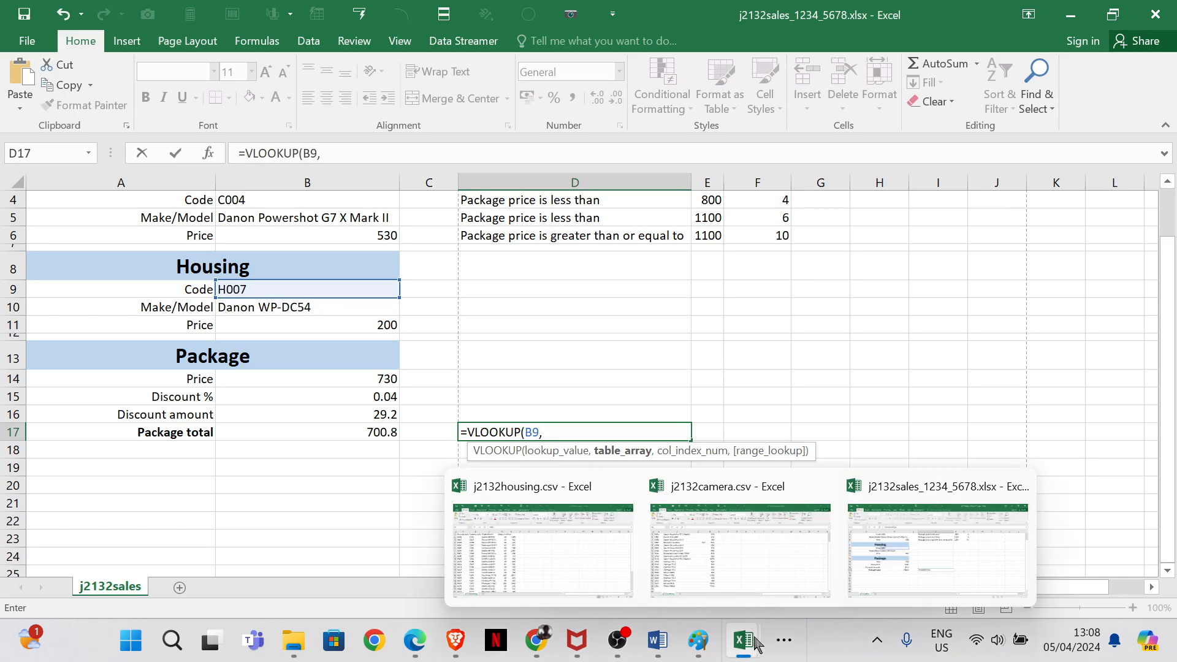
left_click(557, 554)
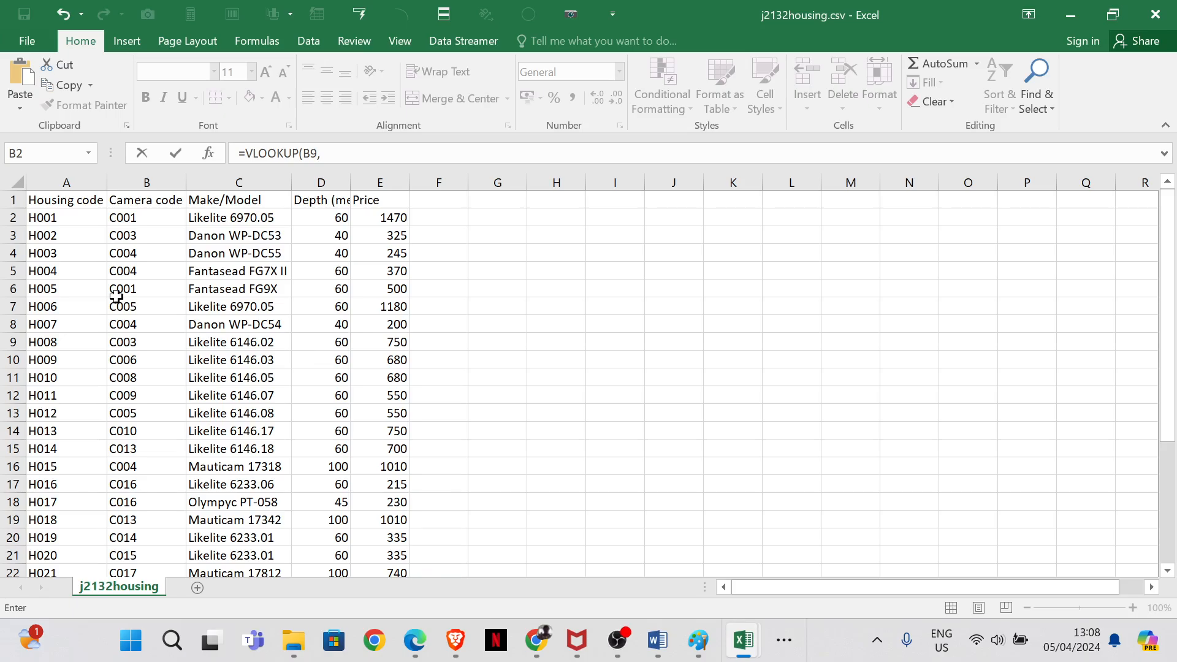
left_click_drag(47, 218, 157, 619)
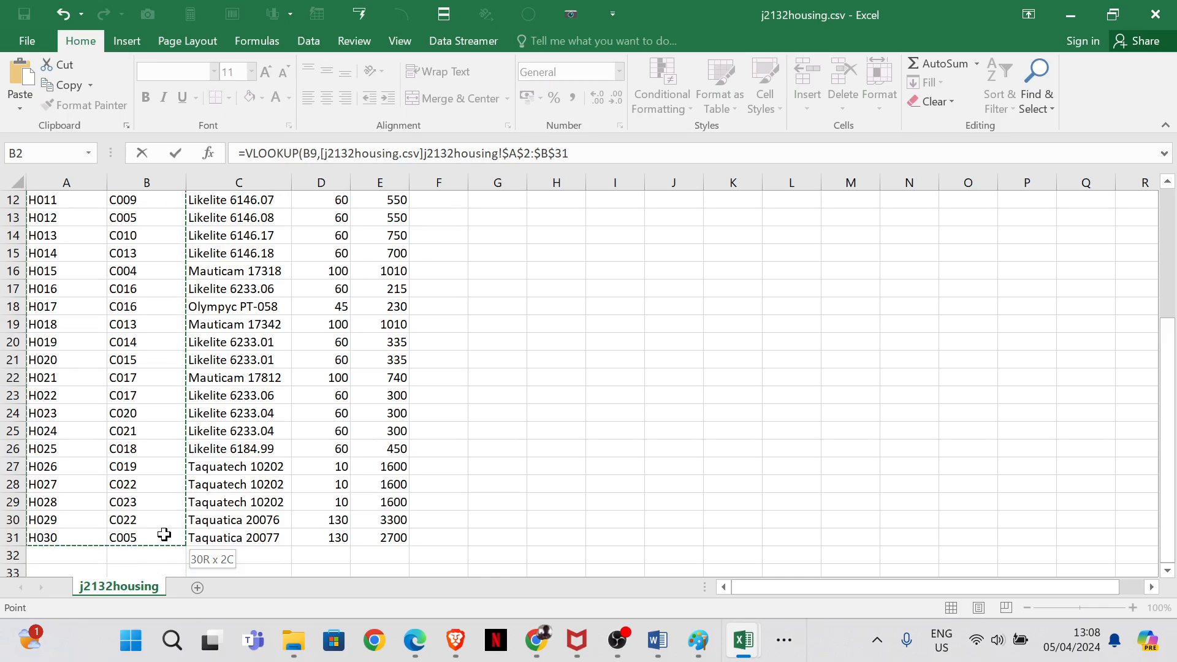
left_click(613, 160)
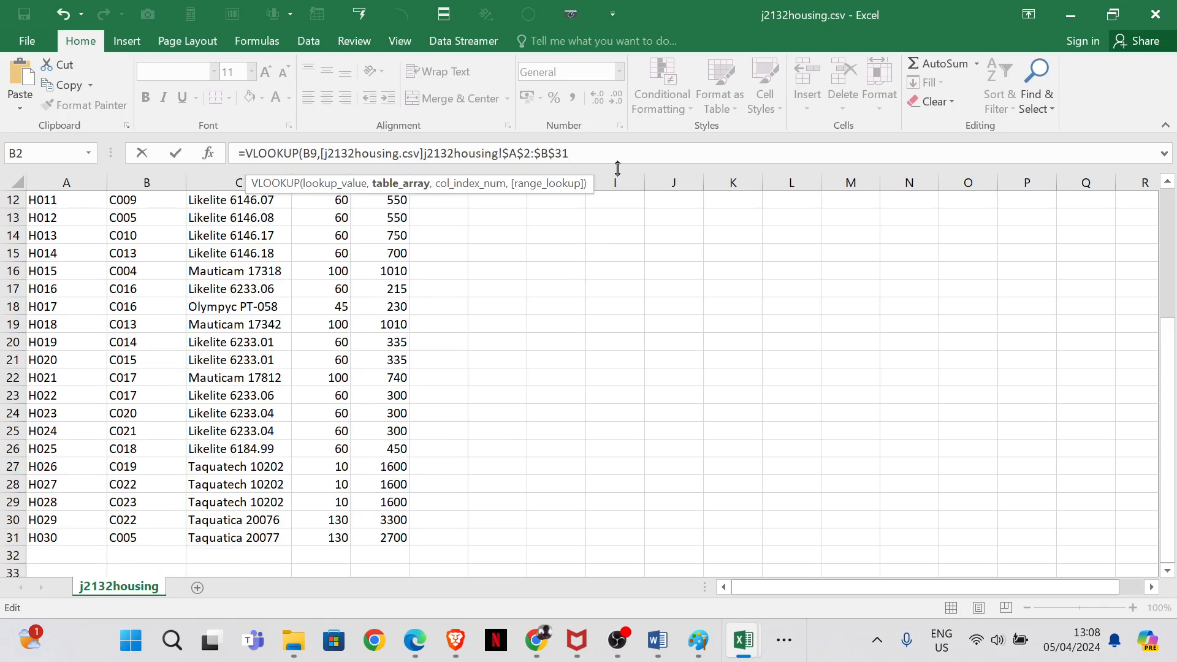
type(",2,")
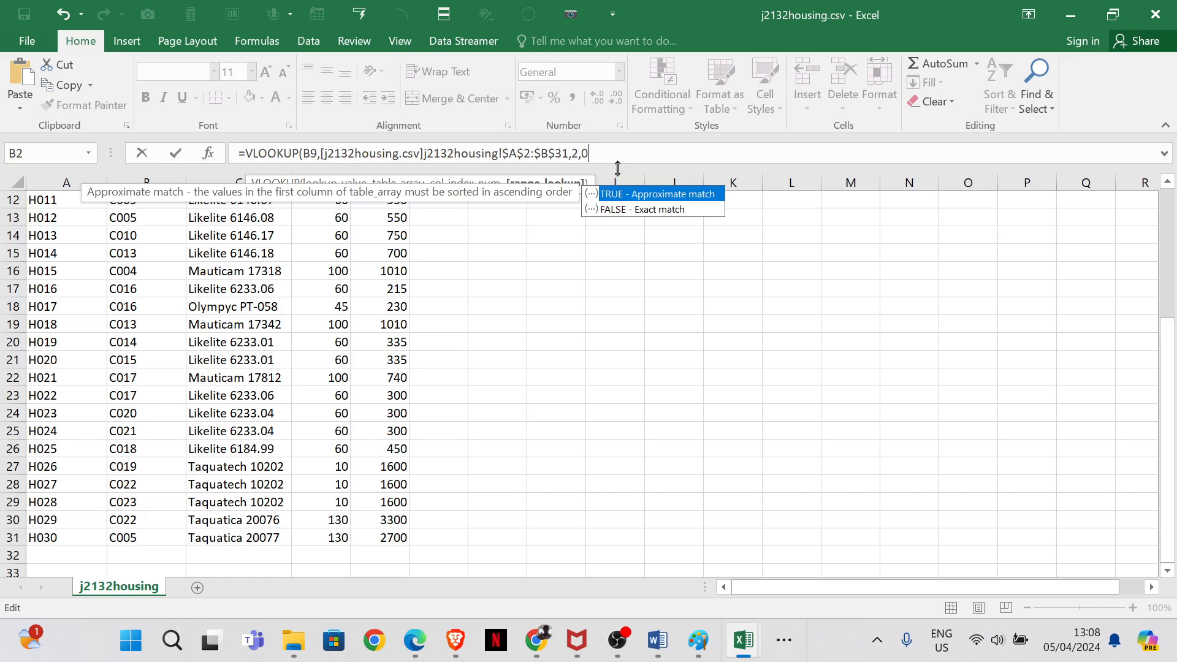
type("0")
key("Return")
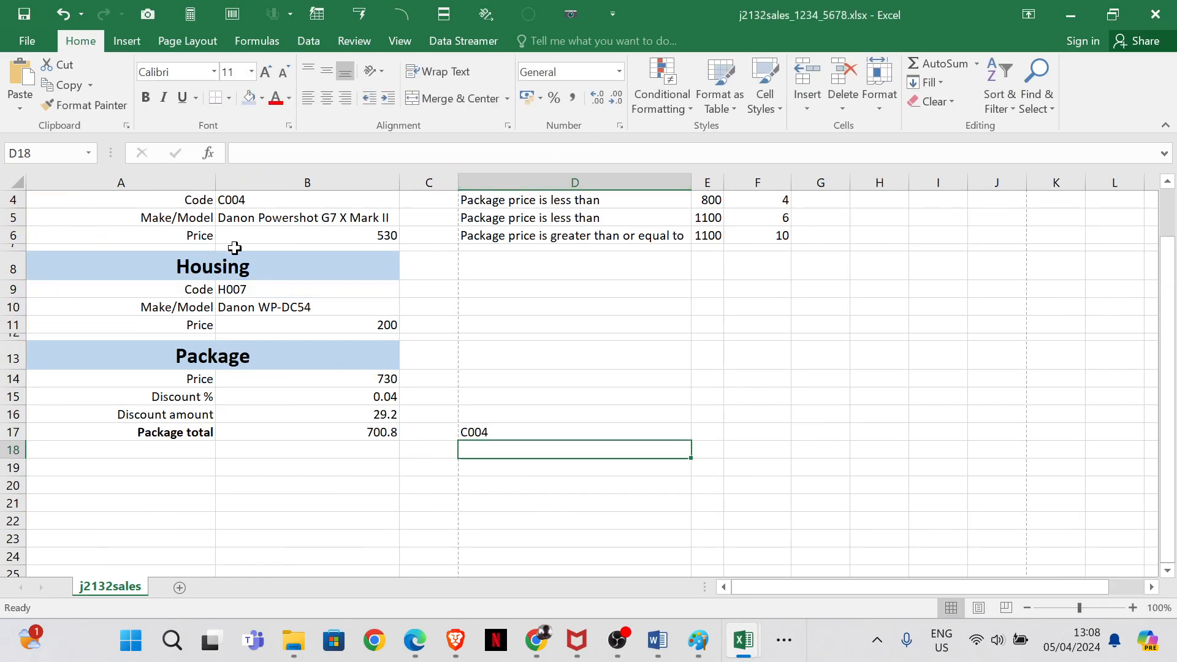
- Compare the lookup result in D17 with the camera code in B4 and the housing code in B9
left_click(242, 200)
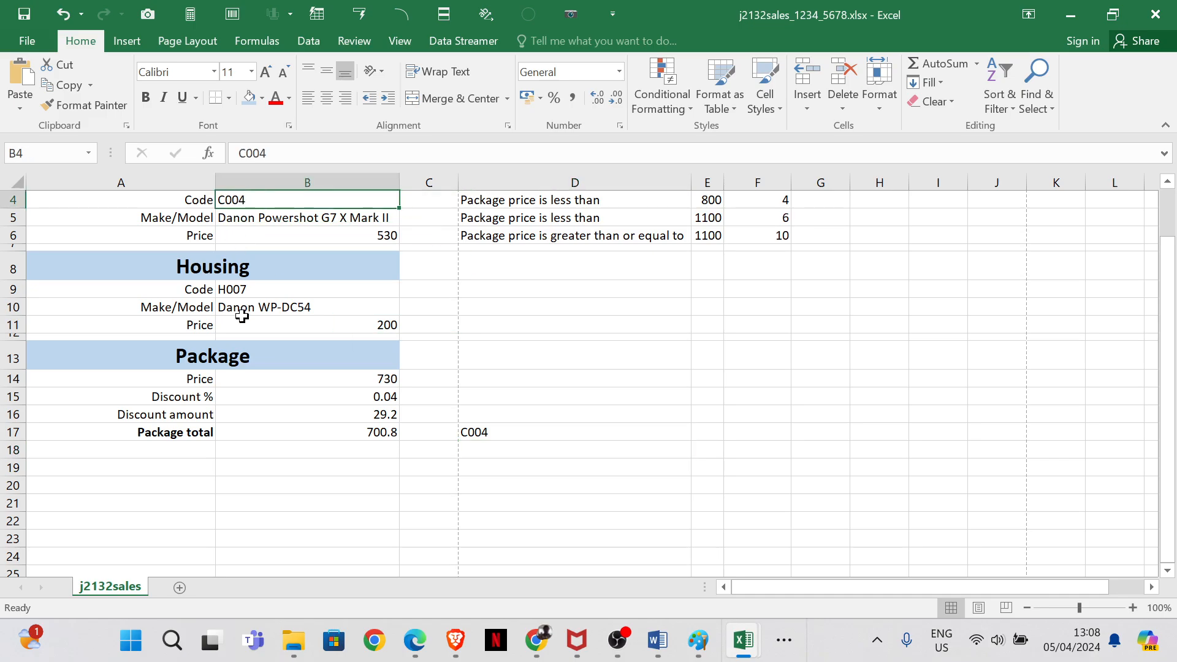
left_click(242, 293)
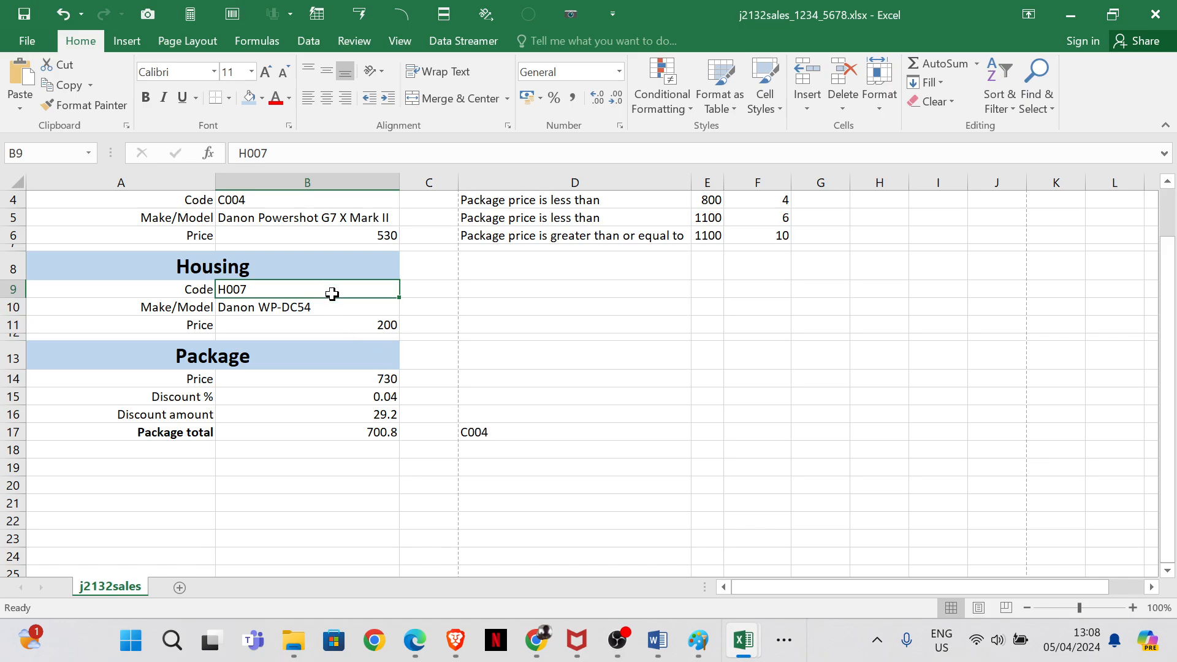
left_click(499, 433)
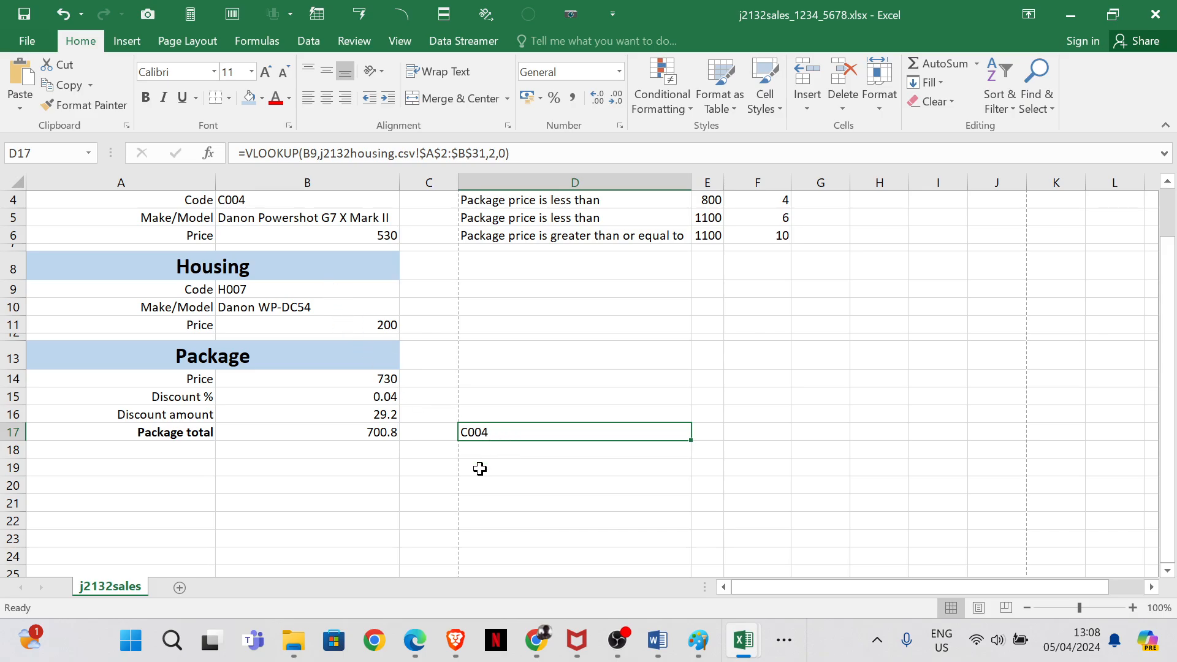
left_click(276, 200)
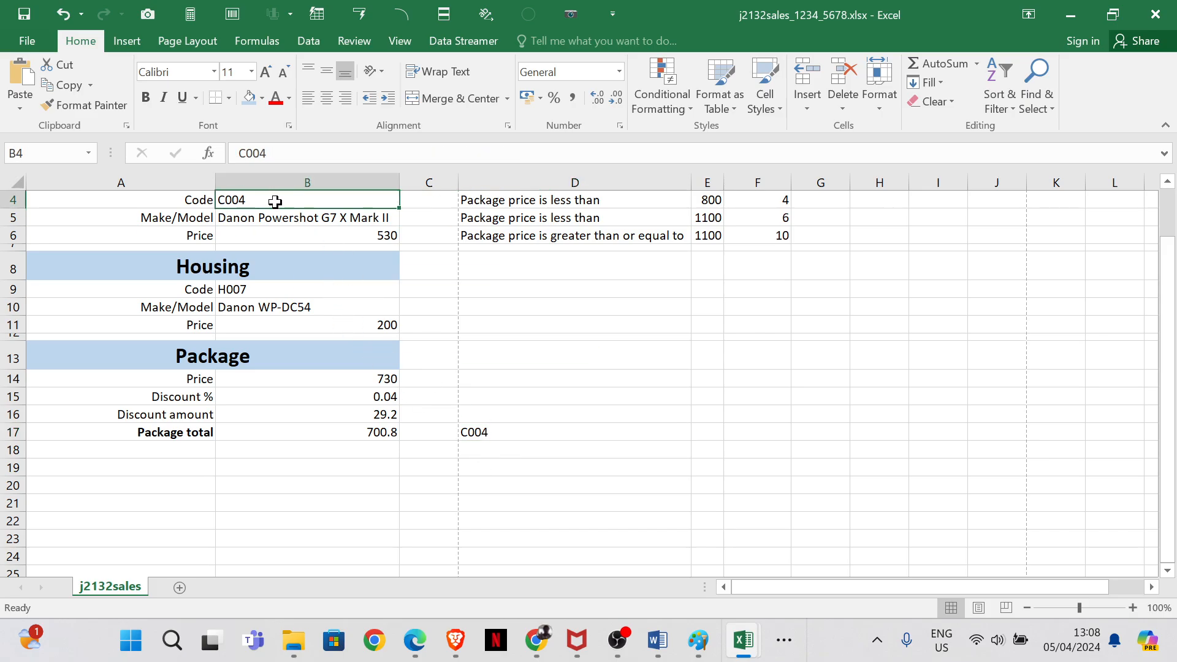
left_click(493, 436)
left_click(307, 200)
- Move the housing VLOOKUP formula from D17 to A19, keeping its B9 reference, and leave D17 empty
left_click(505, 435)
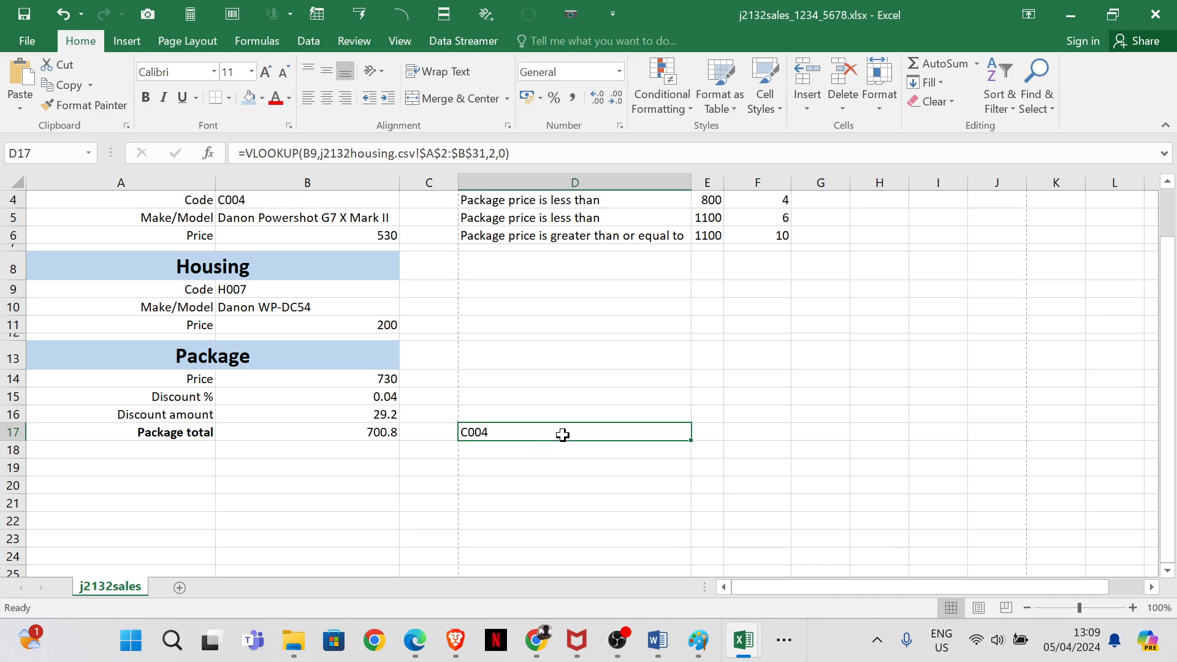
left_click(515, 151)
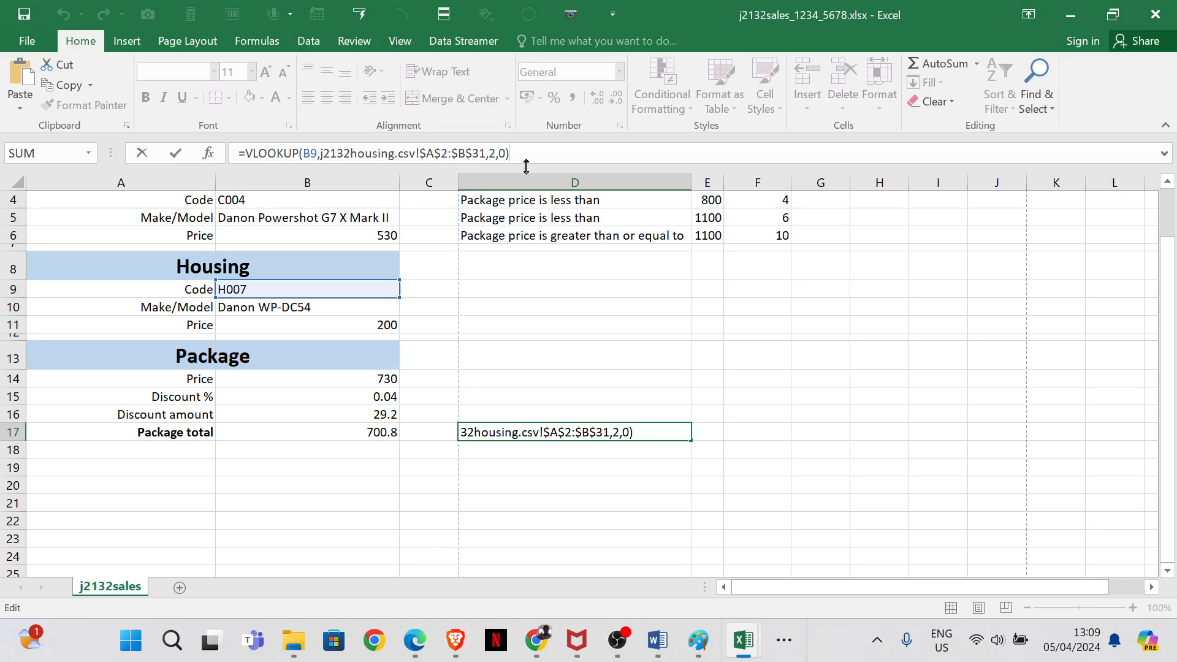
left_click_drag(519, 162, 216, 160)
key("ctrl+c")
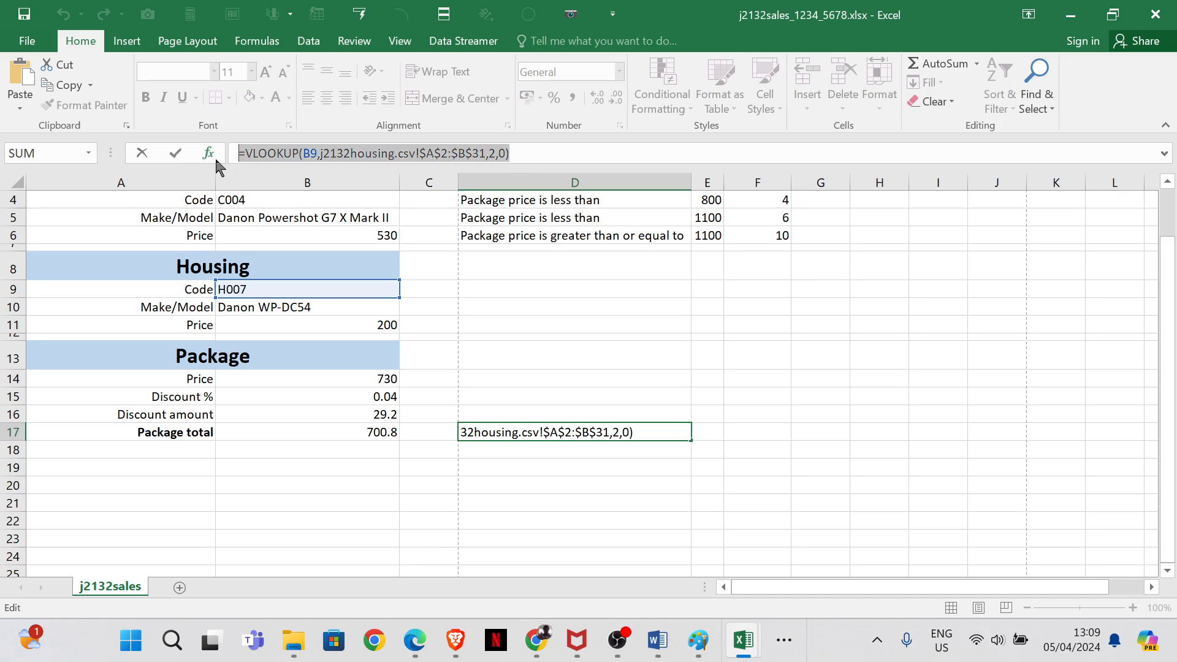
key("BackSpace")
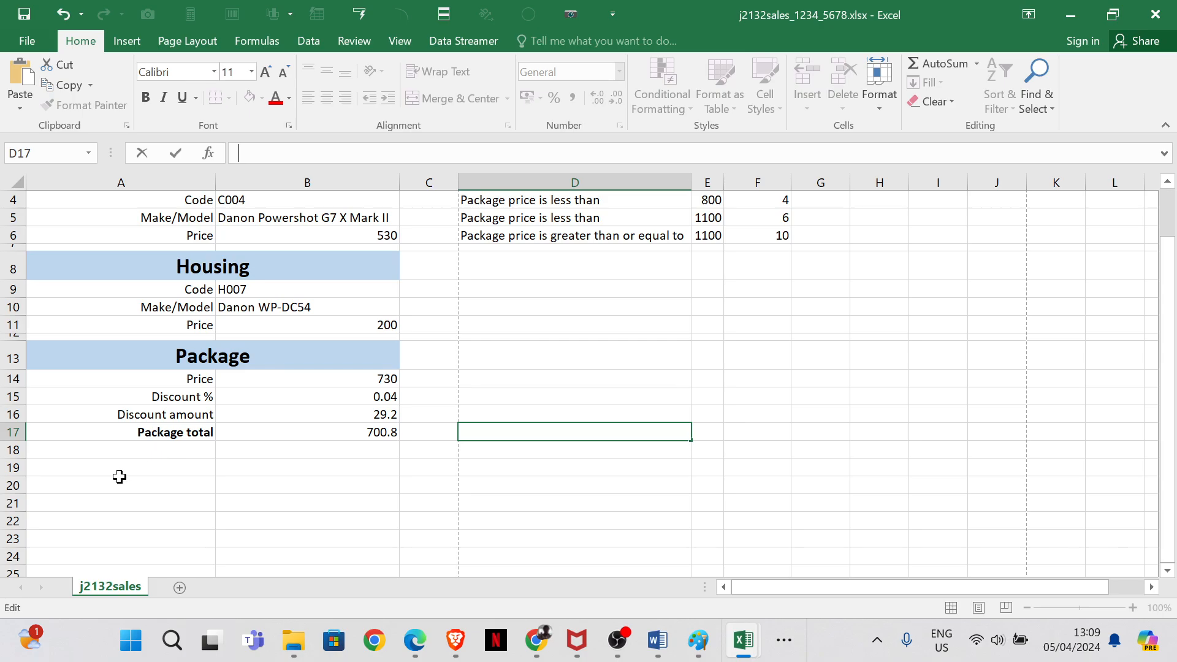
left_click(119, 470)
key("ctrl+v")
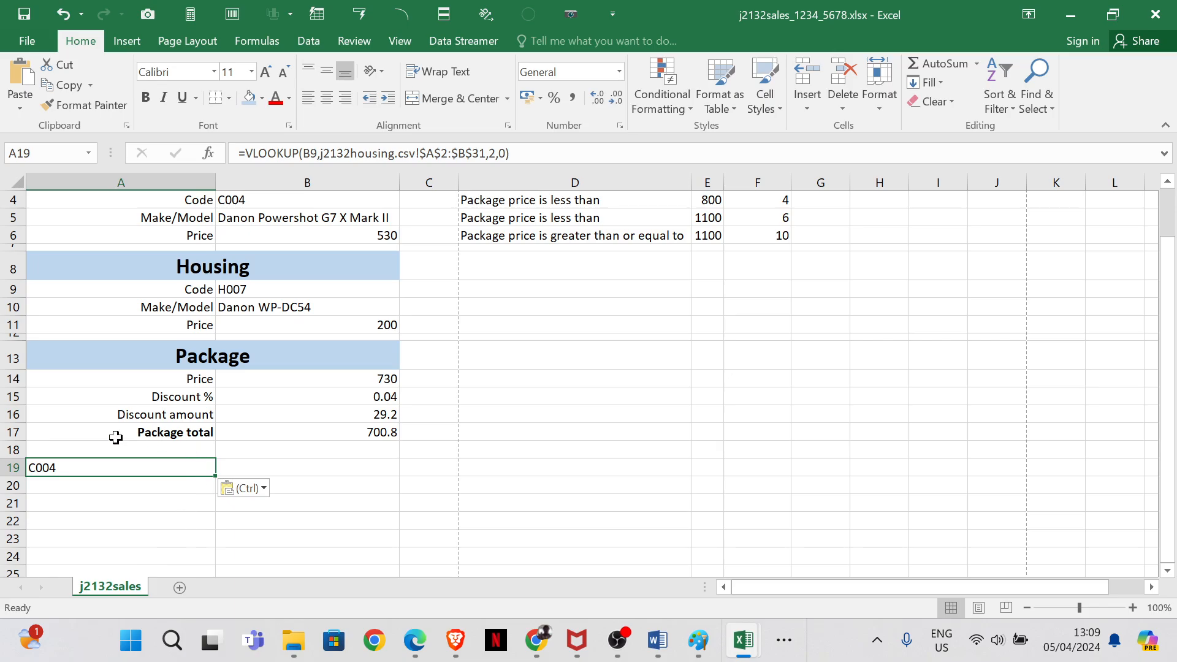
- Wrap the VLOOKUP in A19 in an IF whose logical test is B4<> the lookup result
left_click(251, 153)
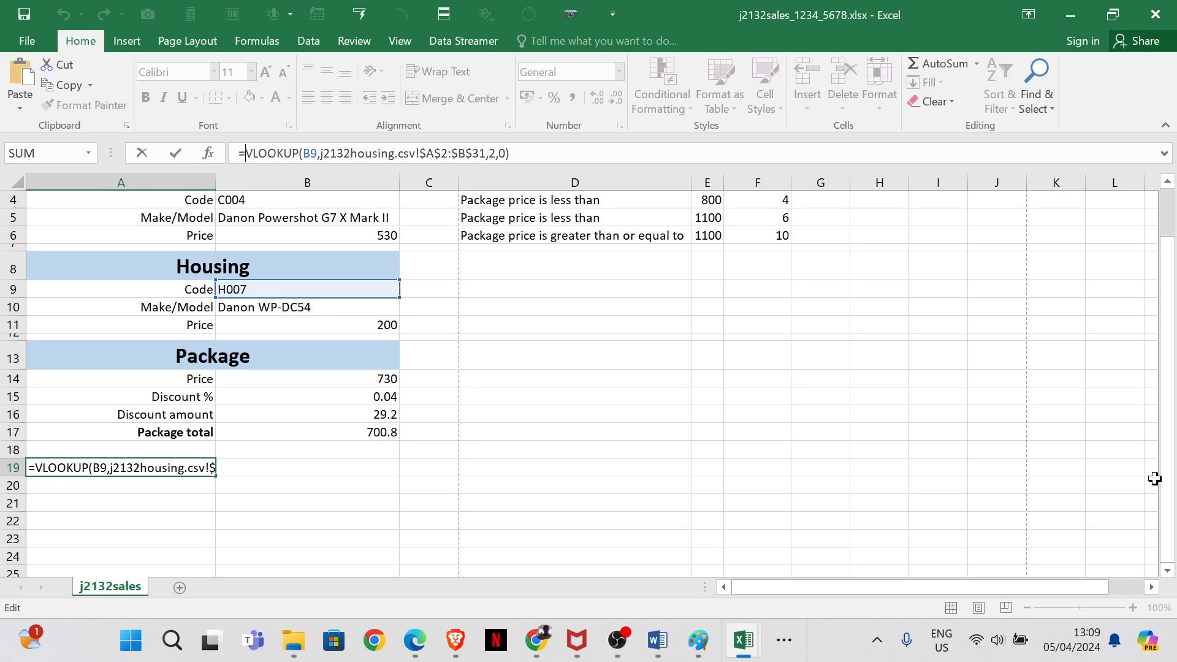
type("if")
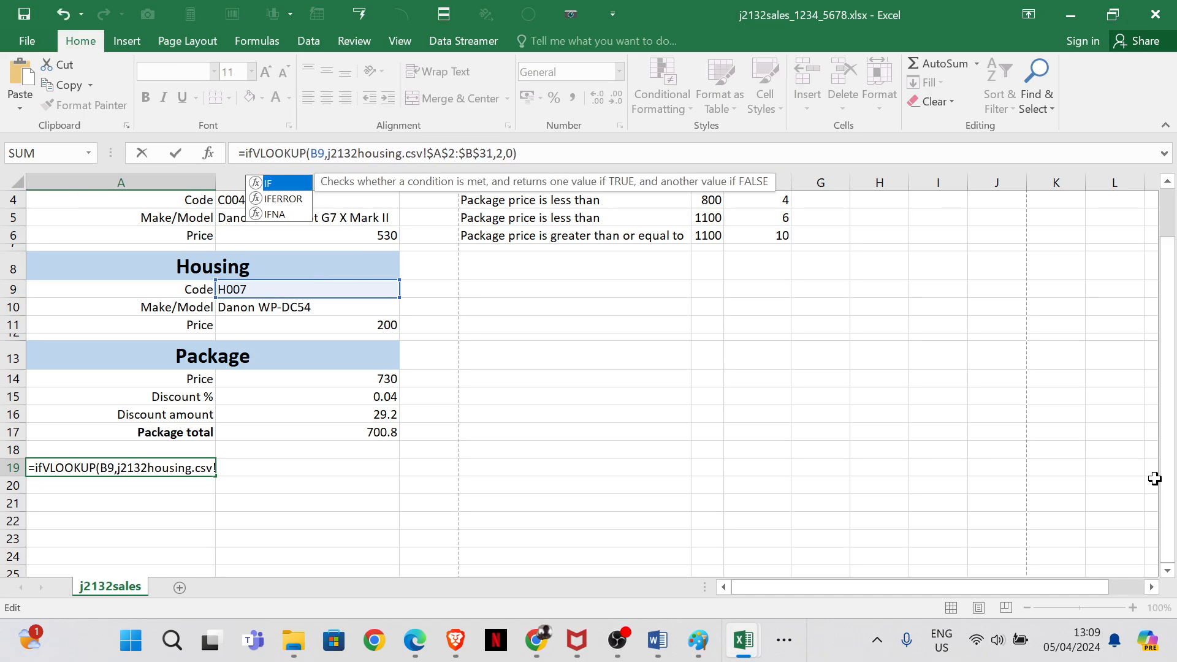
type("(")
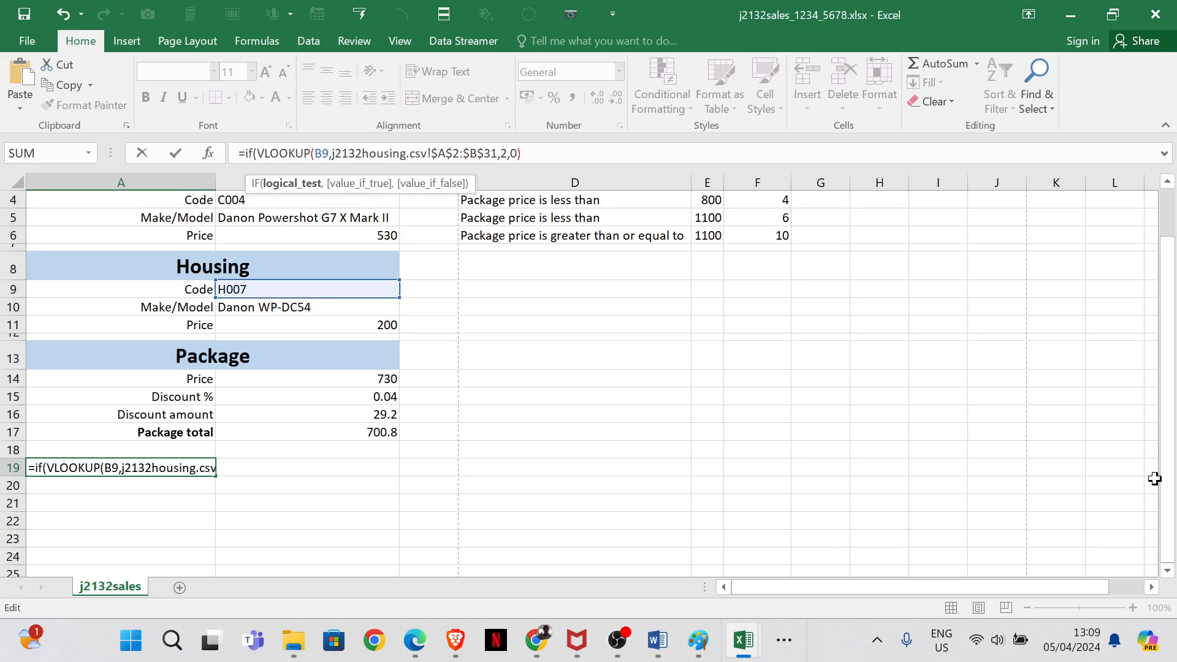
left_click(237, 200)
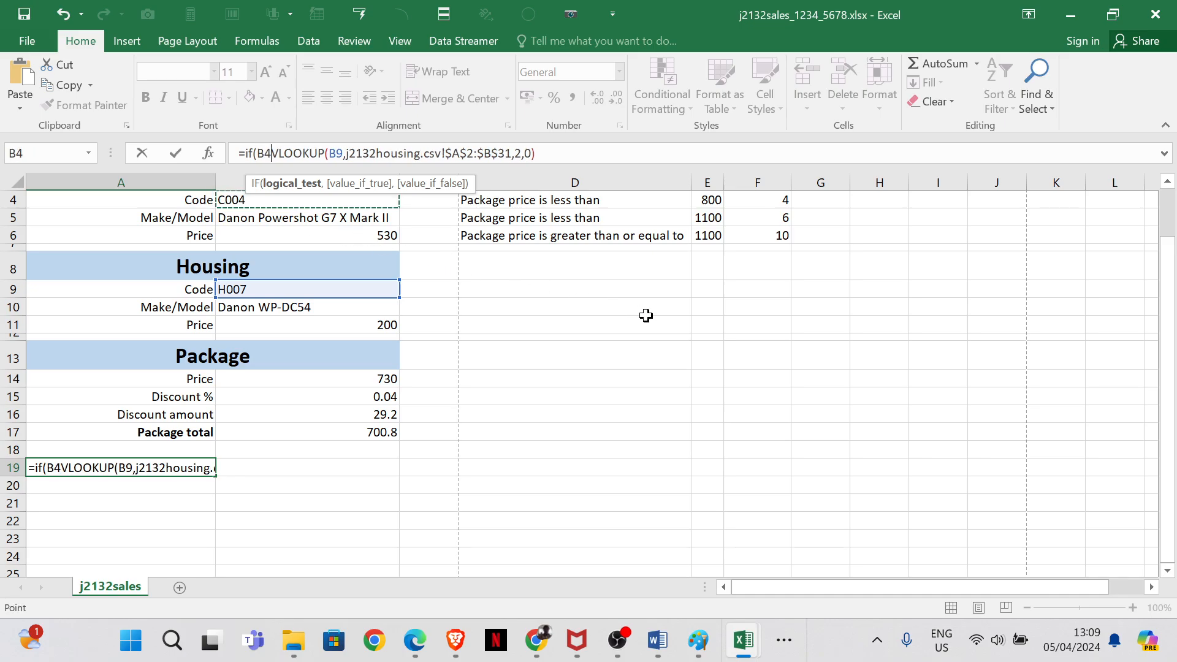
type("<>")
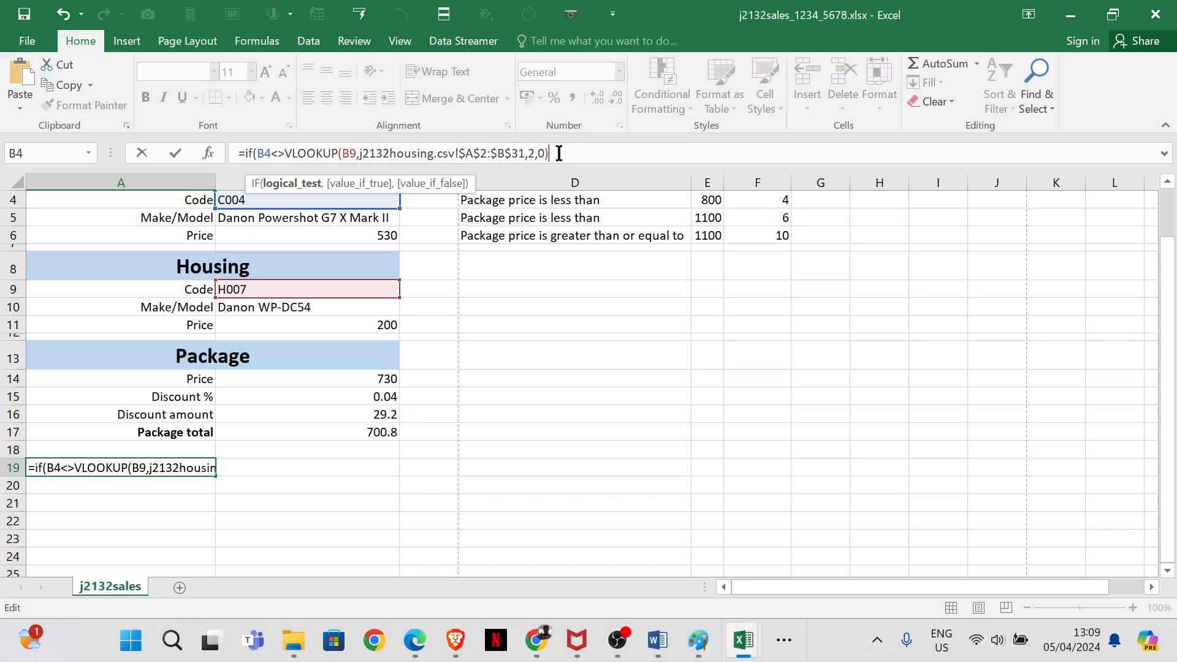
- Complete the IF in A19 with "Code is wrong" as value if true and an empty text "" as value if false
type(",\"Code")
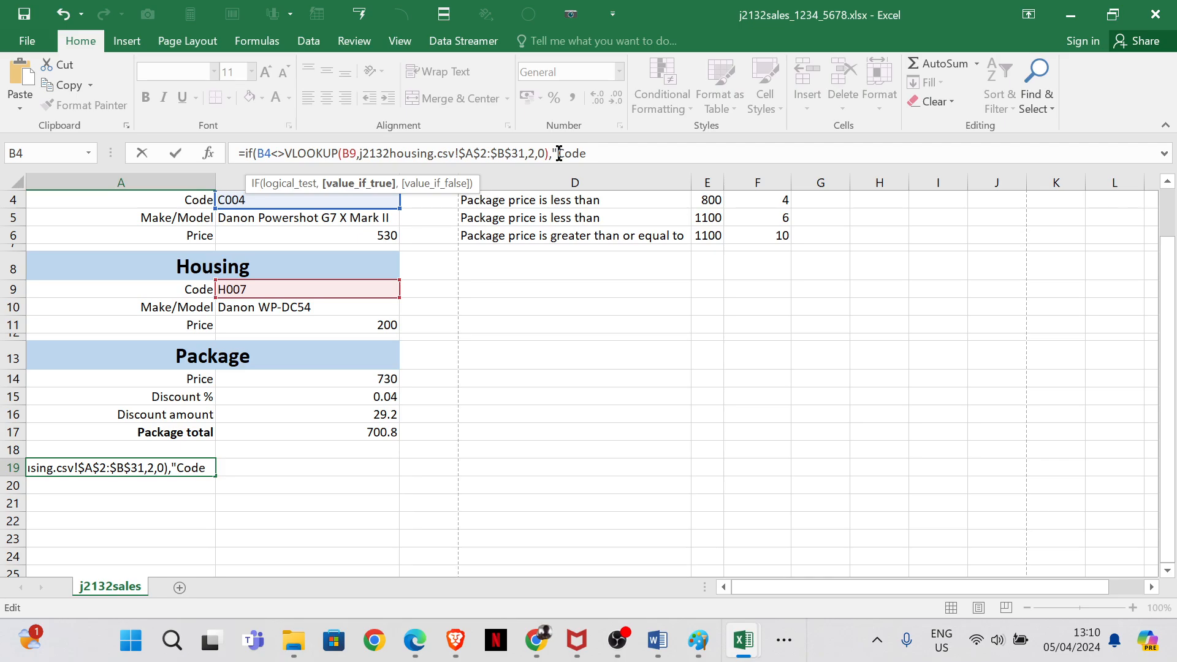
type("is wrong")
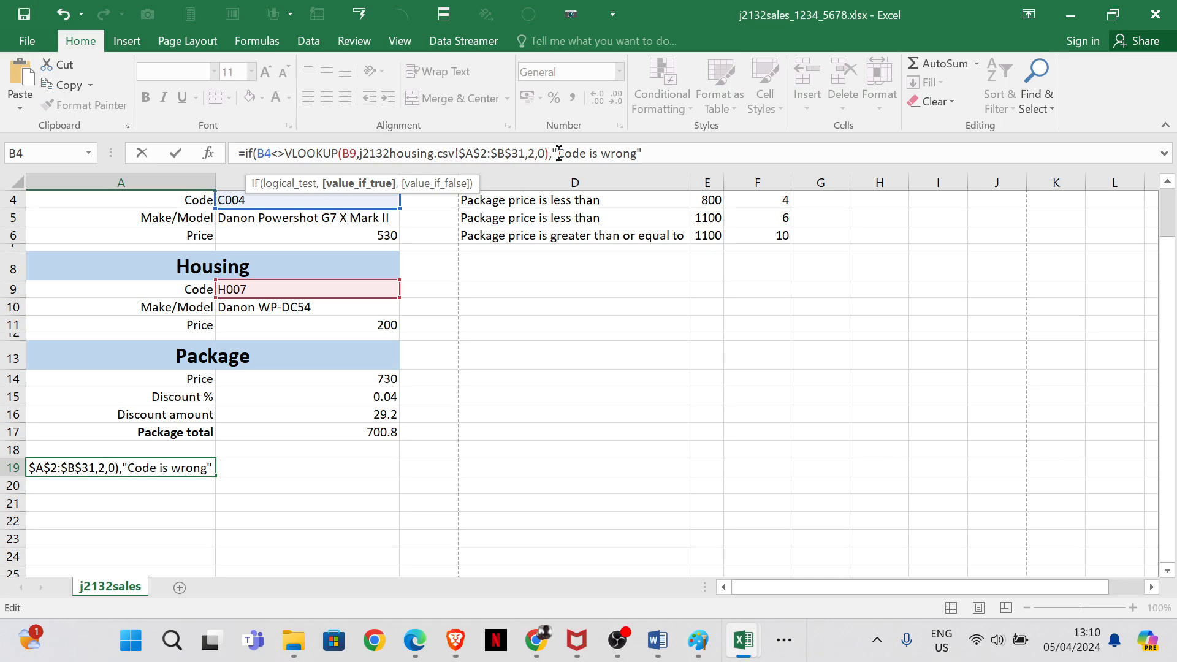
type(",\"")
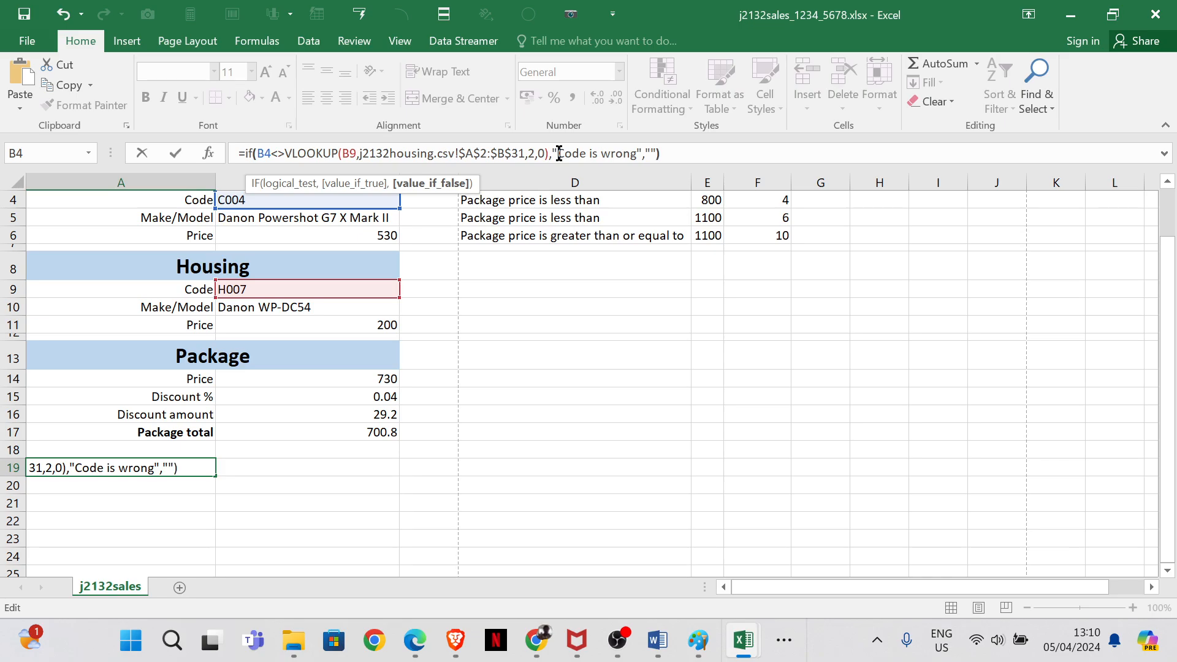
key("Return")
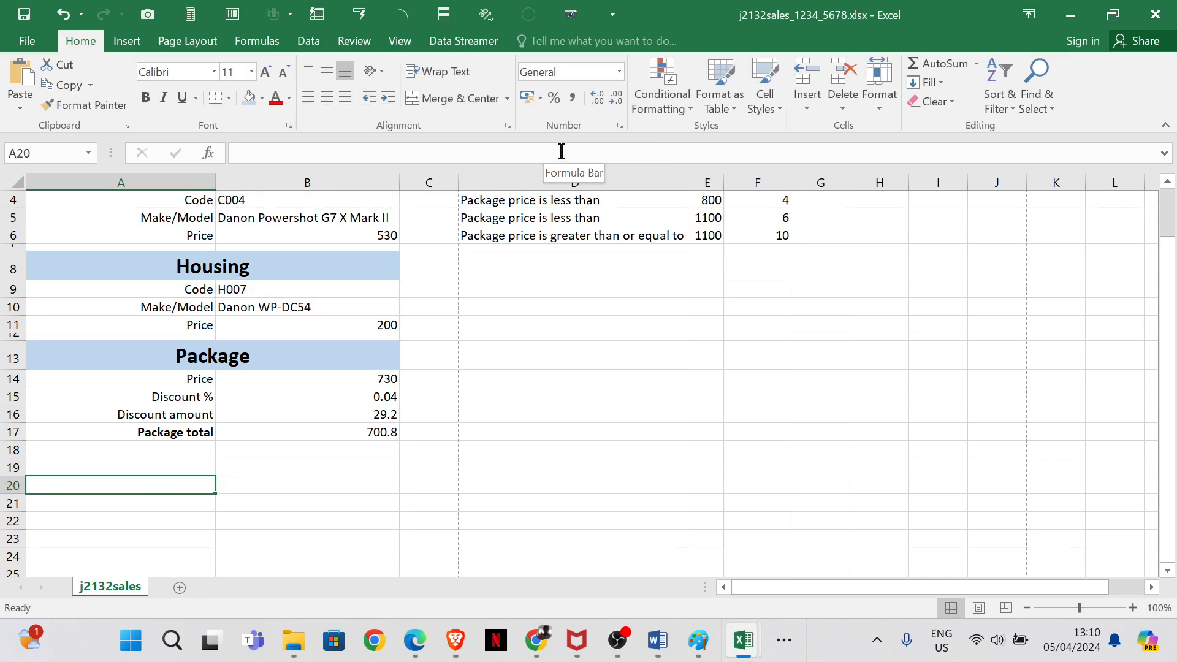
- Check the A19 formula against the camera code in B4 and the housing code in B9
left_click(184, 464)
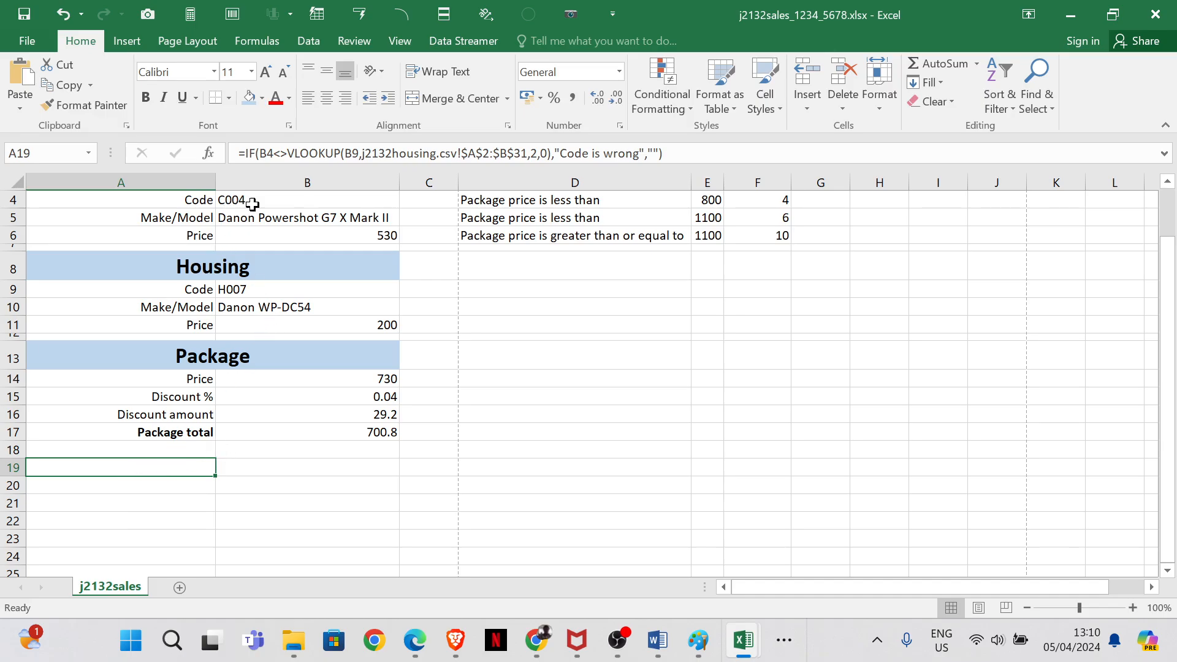
left_click(258, 203)
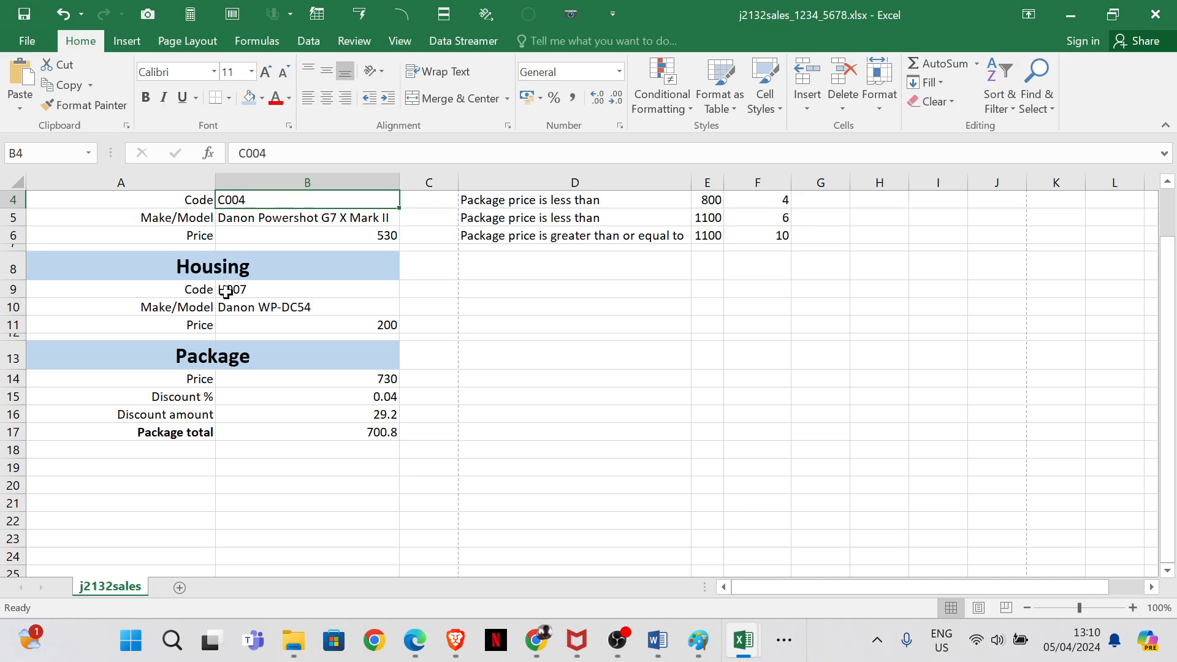
left_click(254, 293)
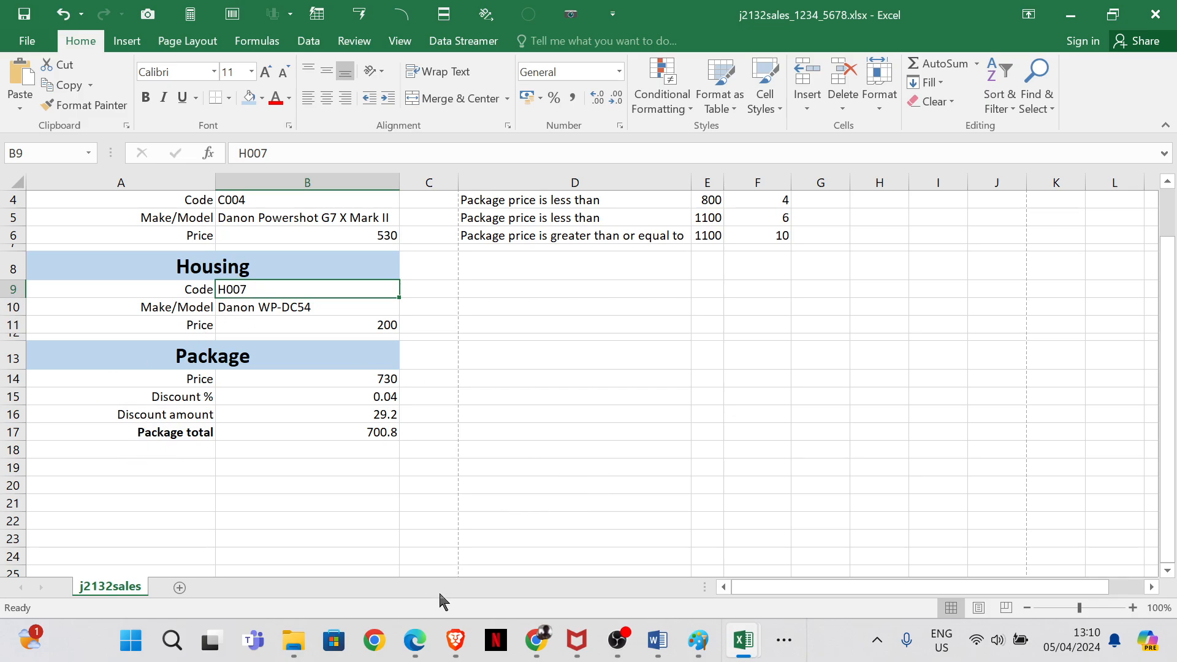
- Switch to the exam paper PDF in Edge and tick off question 19 with a pen stroke, then read question 20
mouse_move(415, 640)
left_click(490, 552)
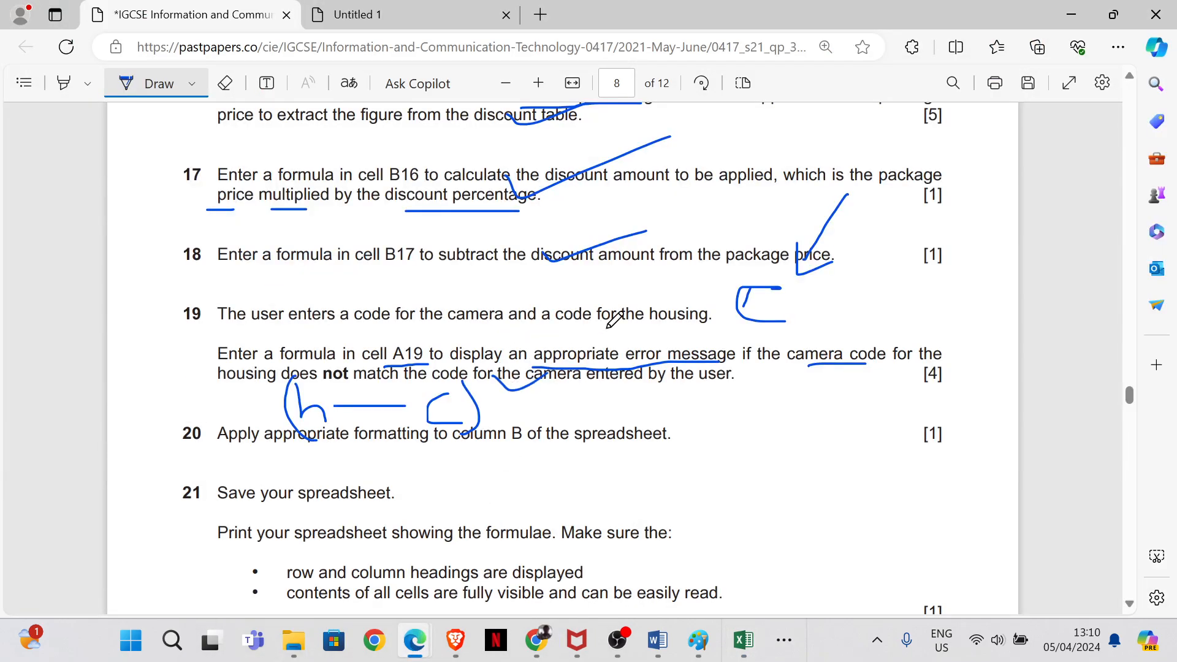
left_click_drag(610, 321, 642, 310)
scroll(613, 313, "down", 1)
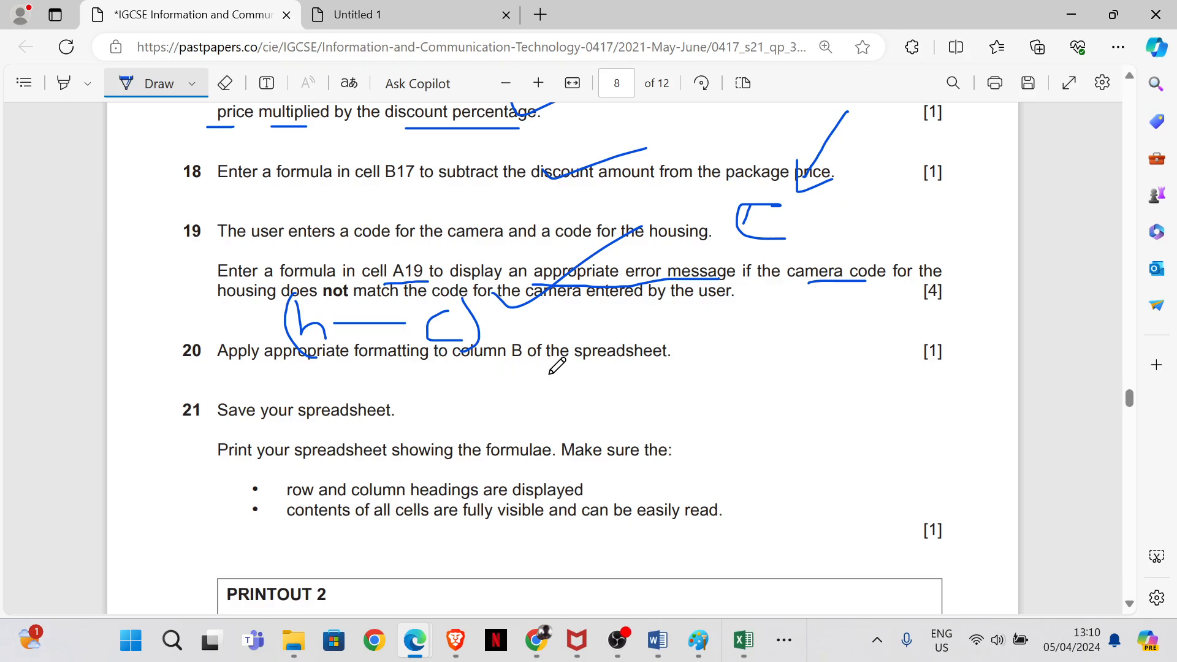
- Return to the sales workbook in Excel and open the number format settings for cells B6, B11, B14, B16 and B17
mouse_move(743, 650)
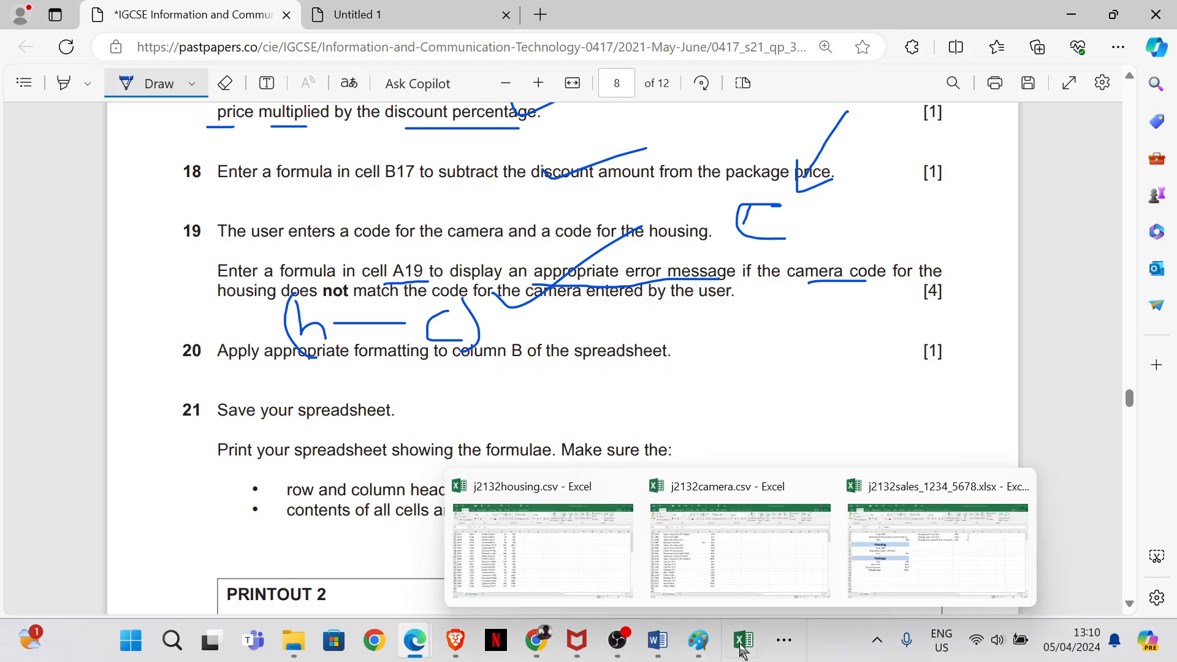
left_click(859, 525)
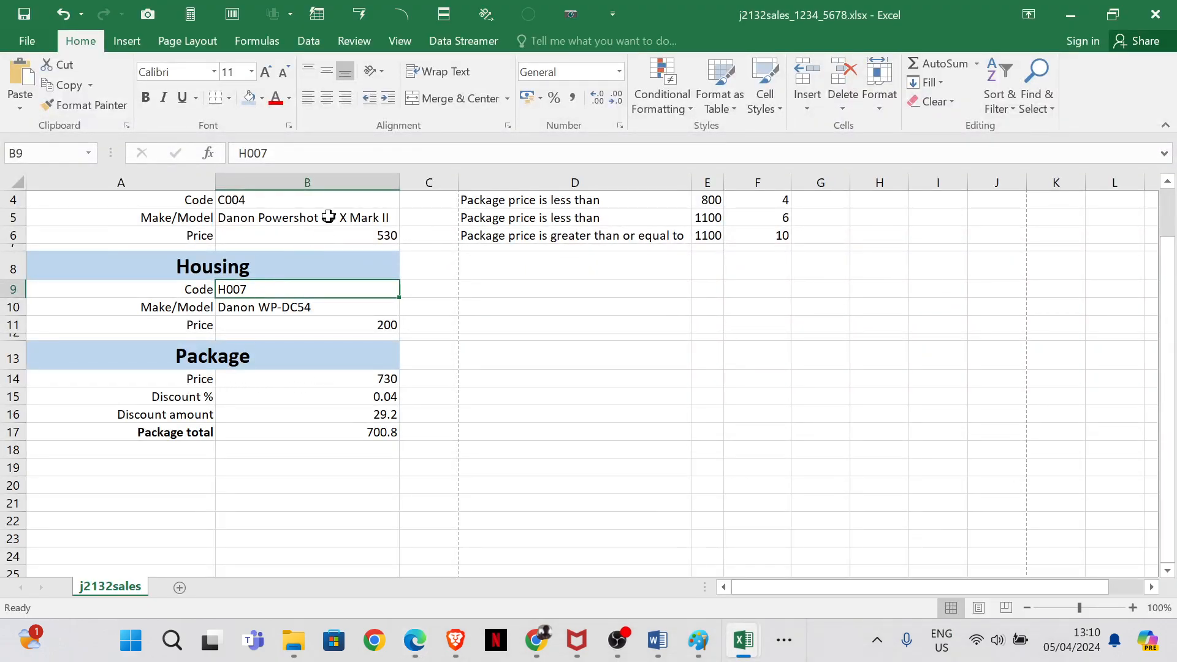
left_click(343, 182)
left_click(556, 356)
left_click(347, 235)
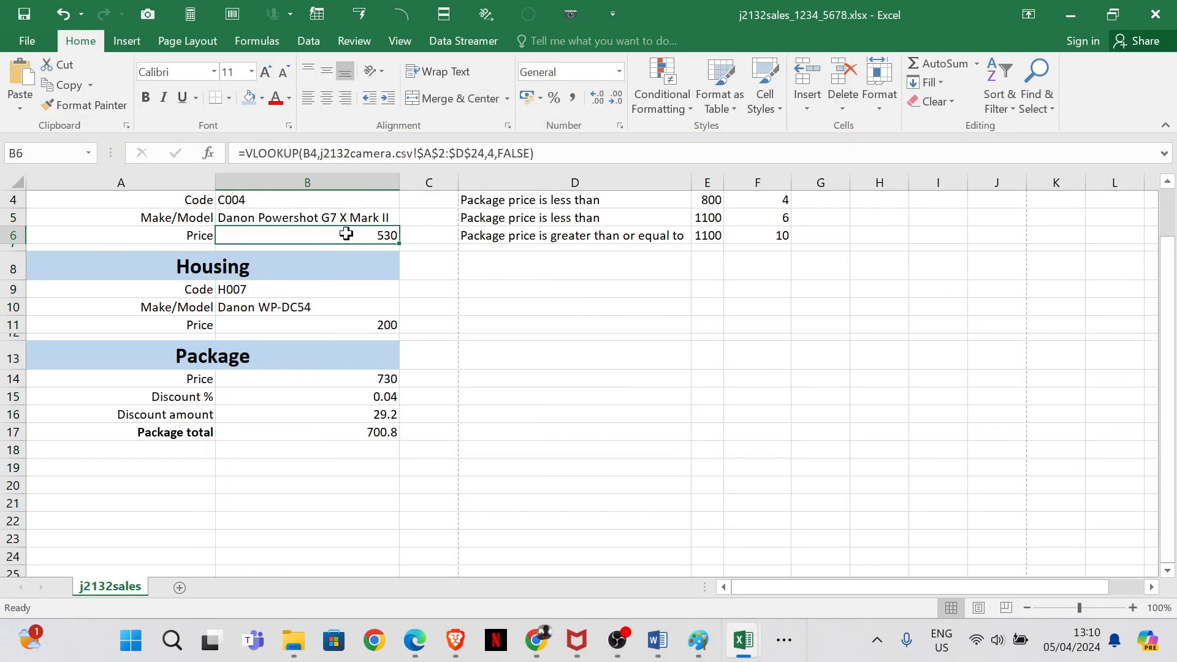
left_click(341, 325, "ctrl")
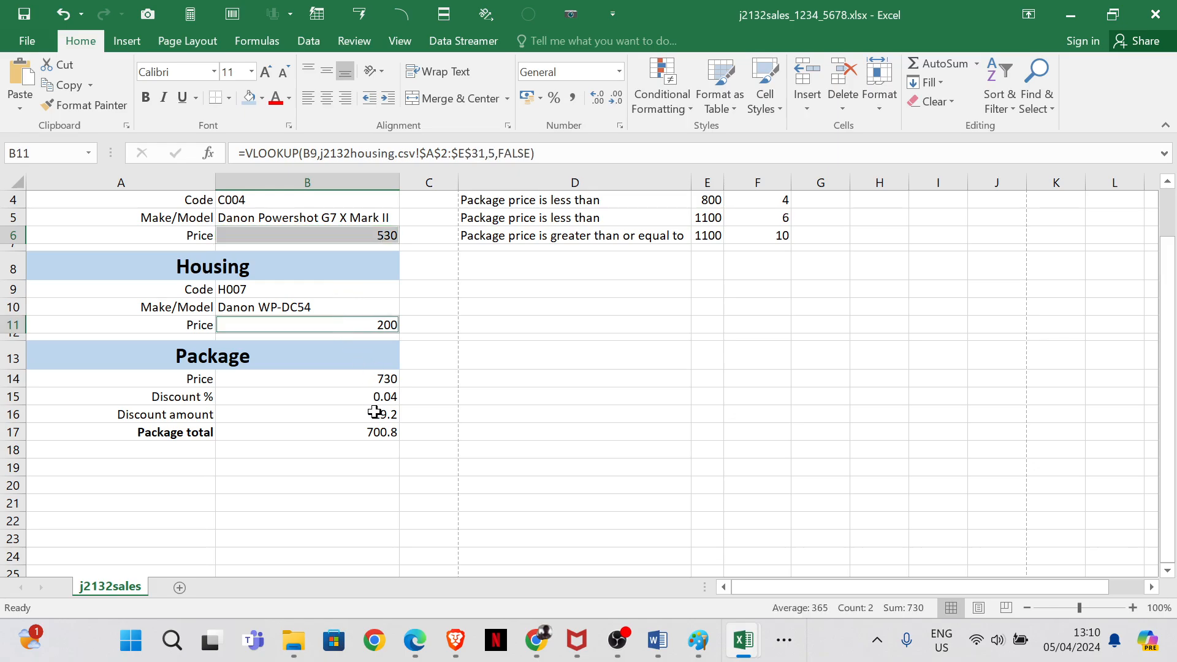
left_click(347, 379, "ctrl")
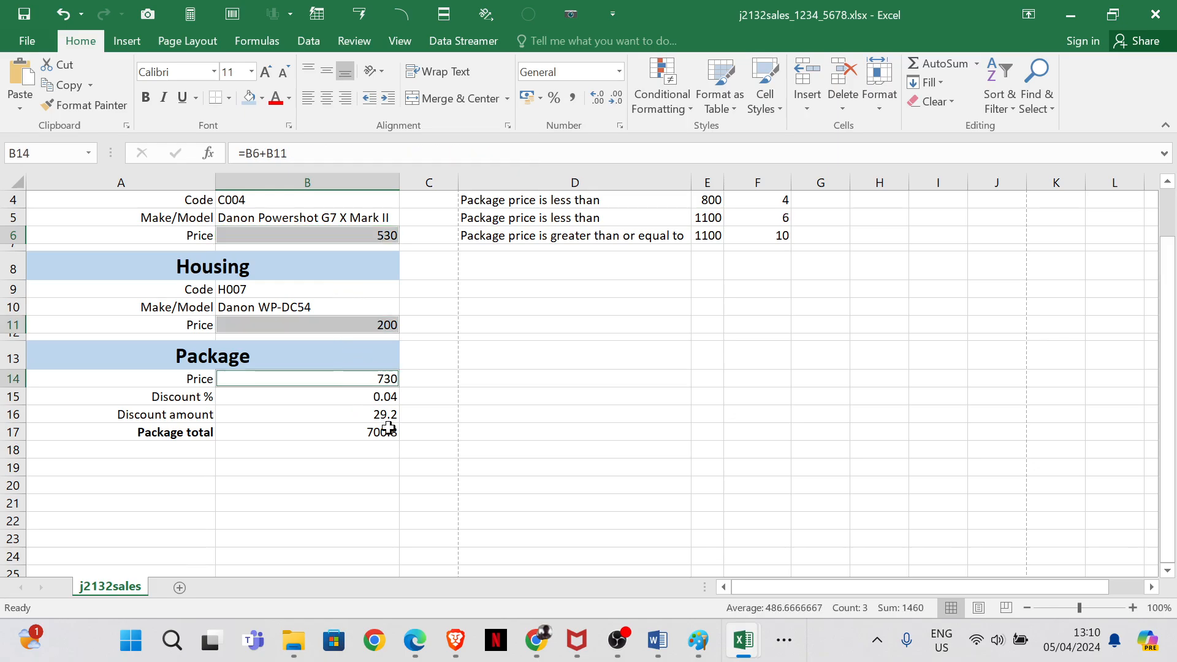
left_click(349, 414, "ctrl")
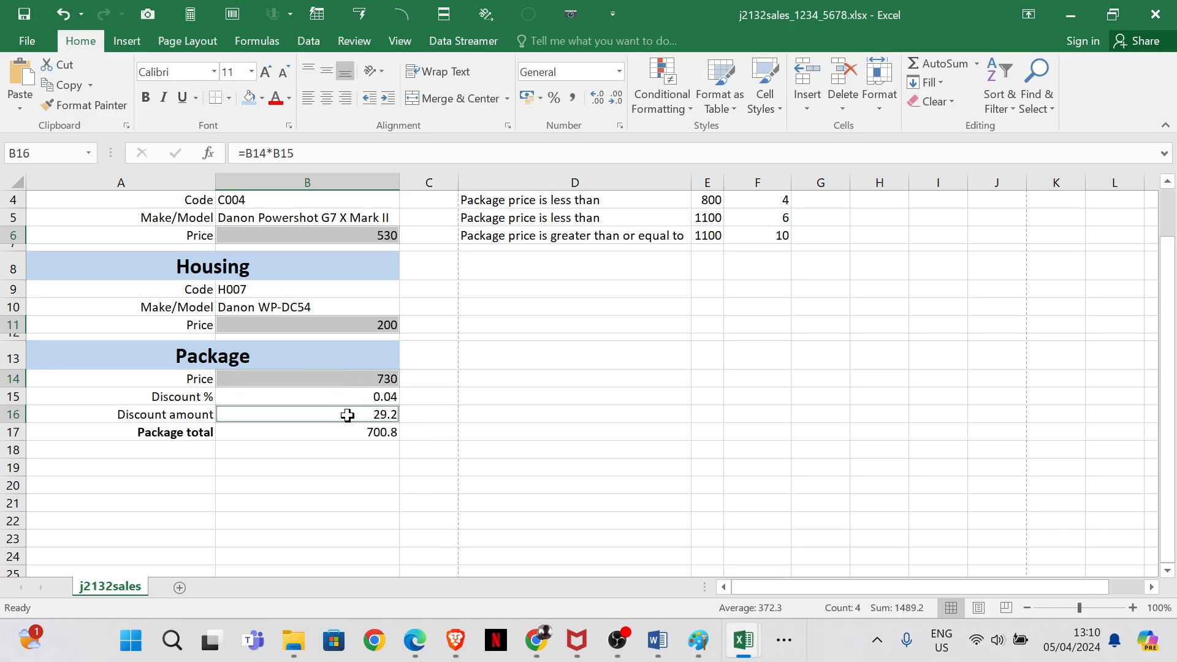
left_click(339, 431, "ctrl")
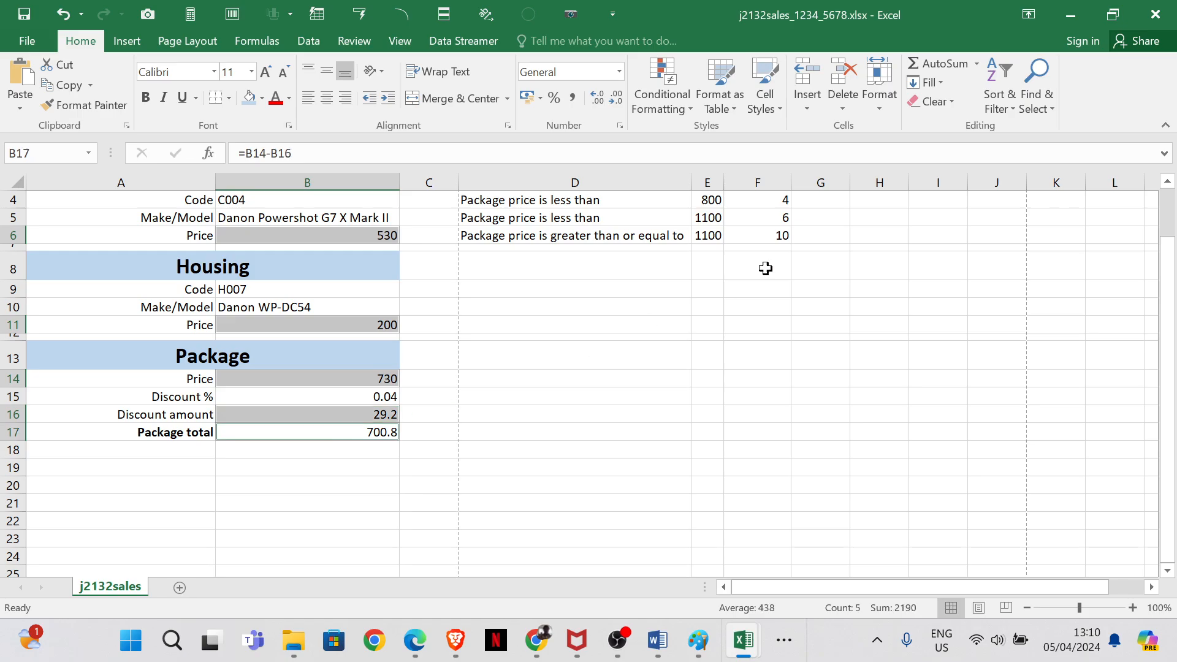
left_click(620, 125)
- Go back to the PDF in Edge and read the currency format requirement in the Task 5 introduction
mouse_move(415, 640)
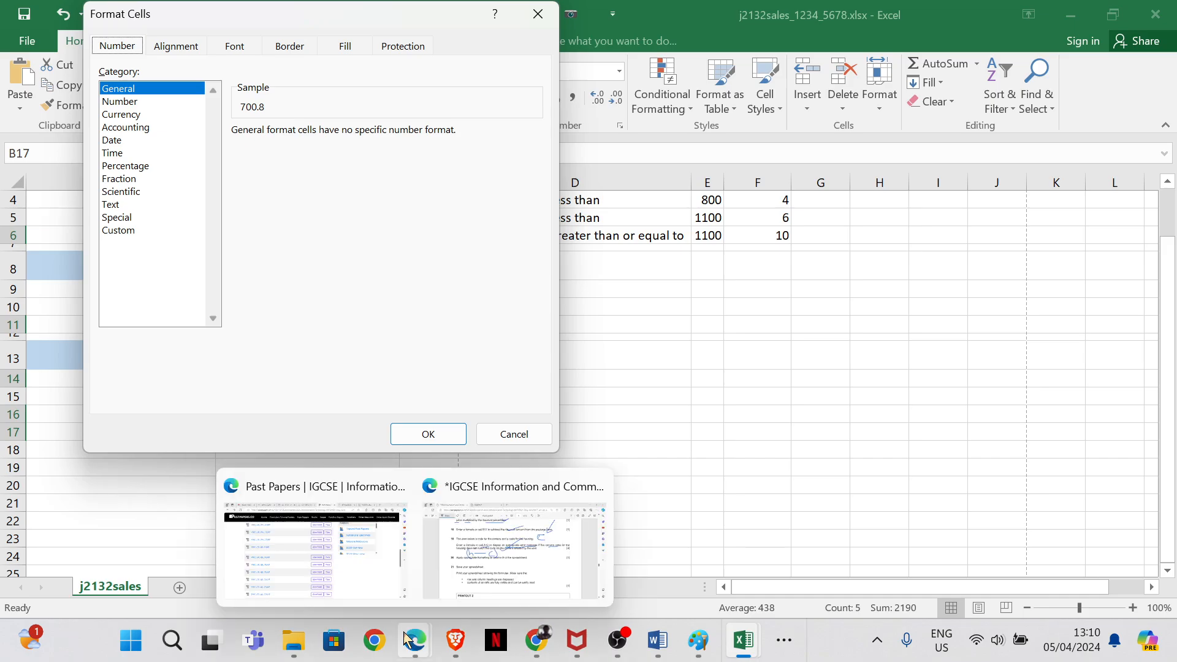
left_click(518, 552)
scroll(514, 388, "up", 10)
scroll(514, 387, "up", 15)
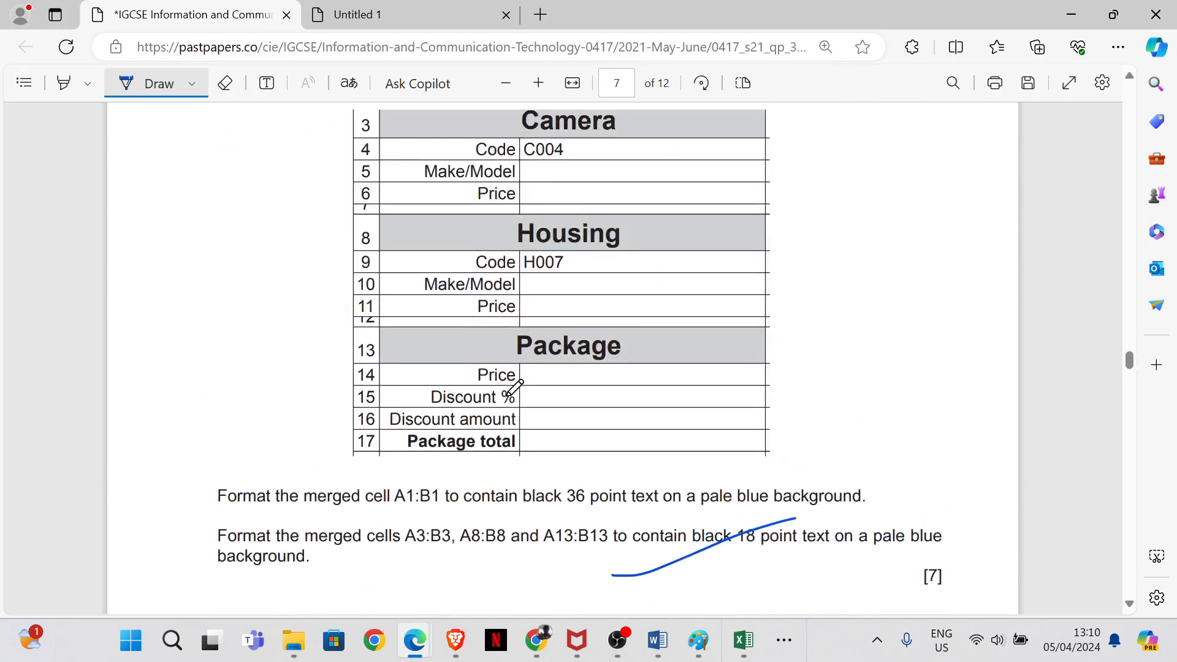
scroll(515, 387, "up", 3)
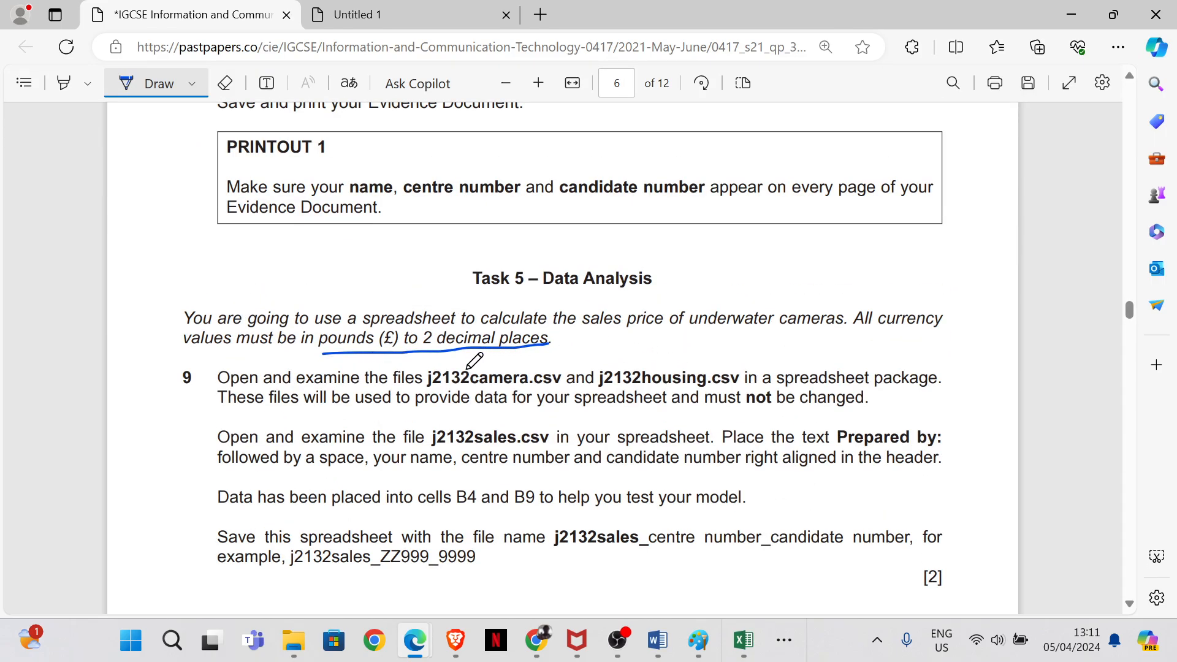
- In the Excel sales workbook, format the selected price, discount amount and total cells as Currency with the £ symbol and 2 decimal places
left_click(743, 640)
left_click(934, 559)
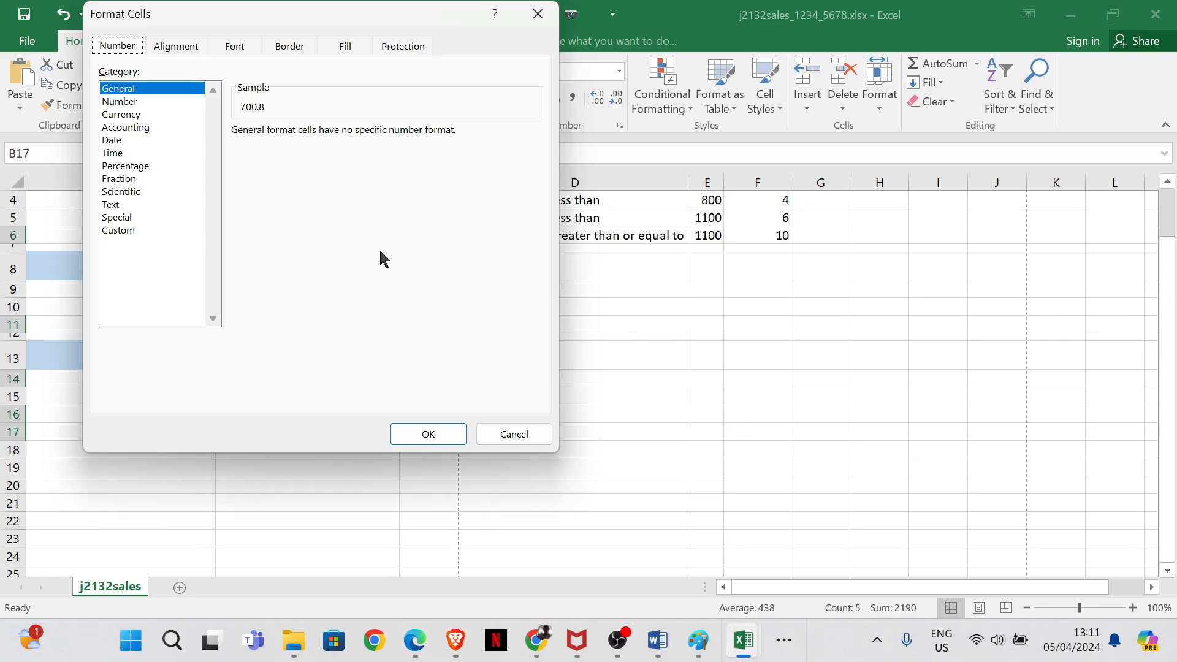
left_click(125, 115)
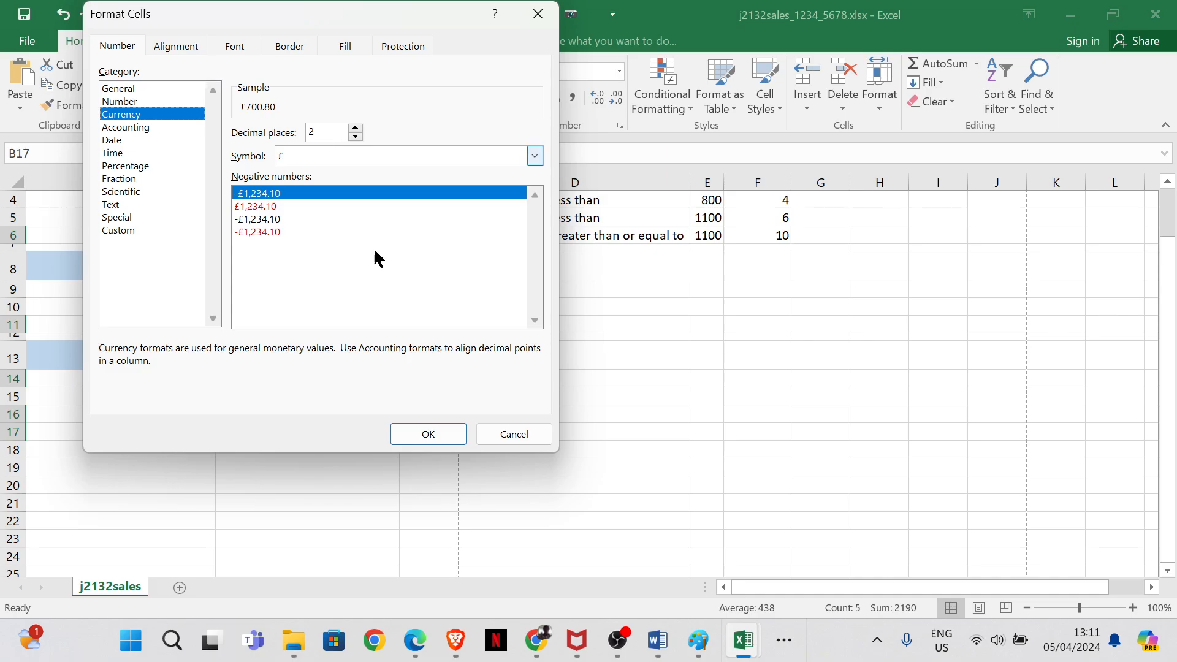
left_click(425, 438)
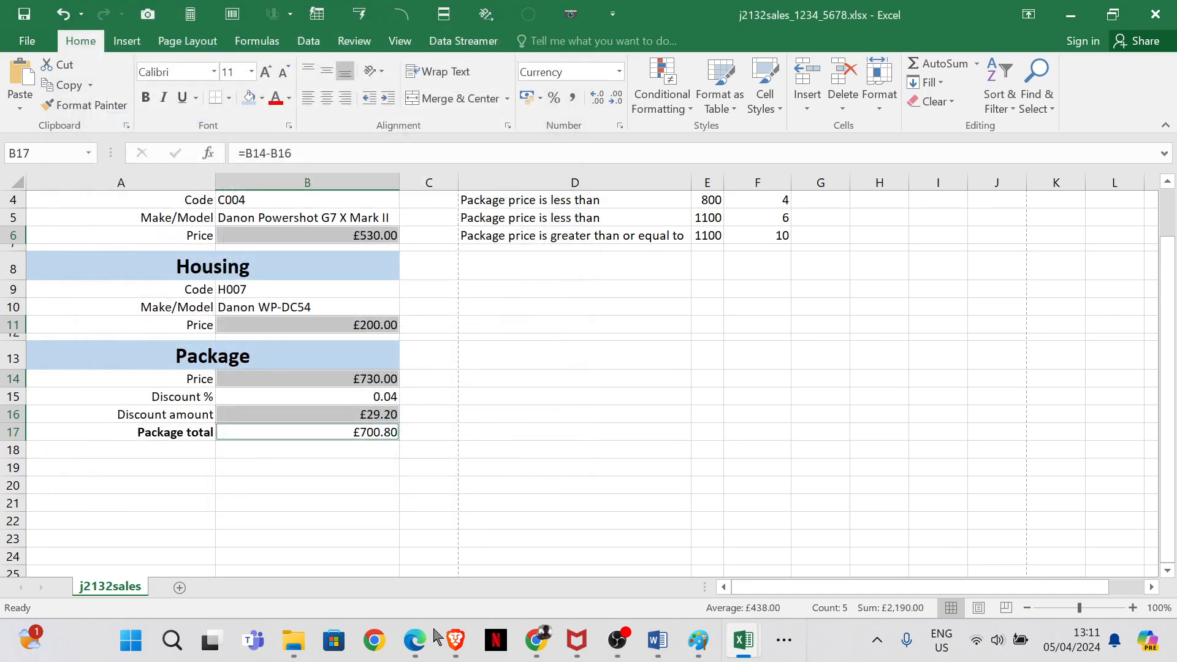
- Switch to the PDF in Edge and tick off question 20 on column B formatting with a pen stroke
mouse_move(415, 641)
left_click(513, 564)
scroll(499, 355, "down", 20)
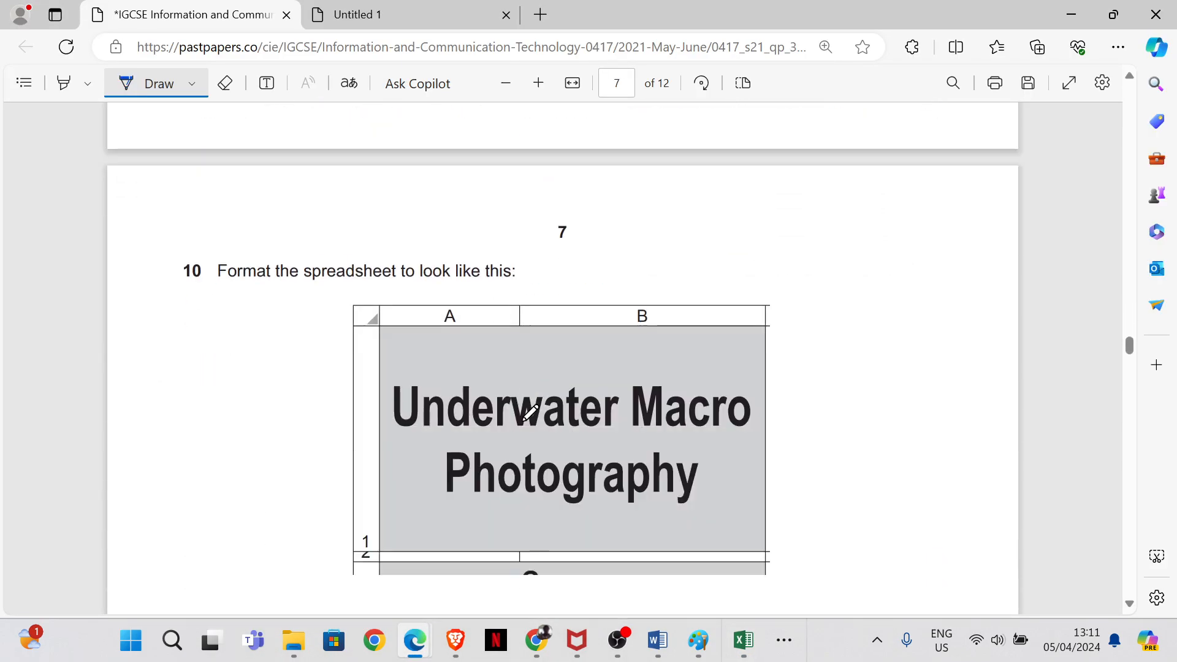
scroll(528, 394, "down", 10)
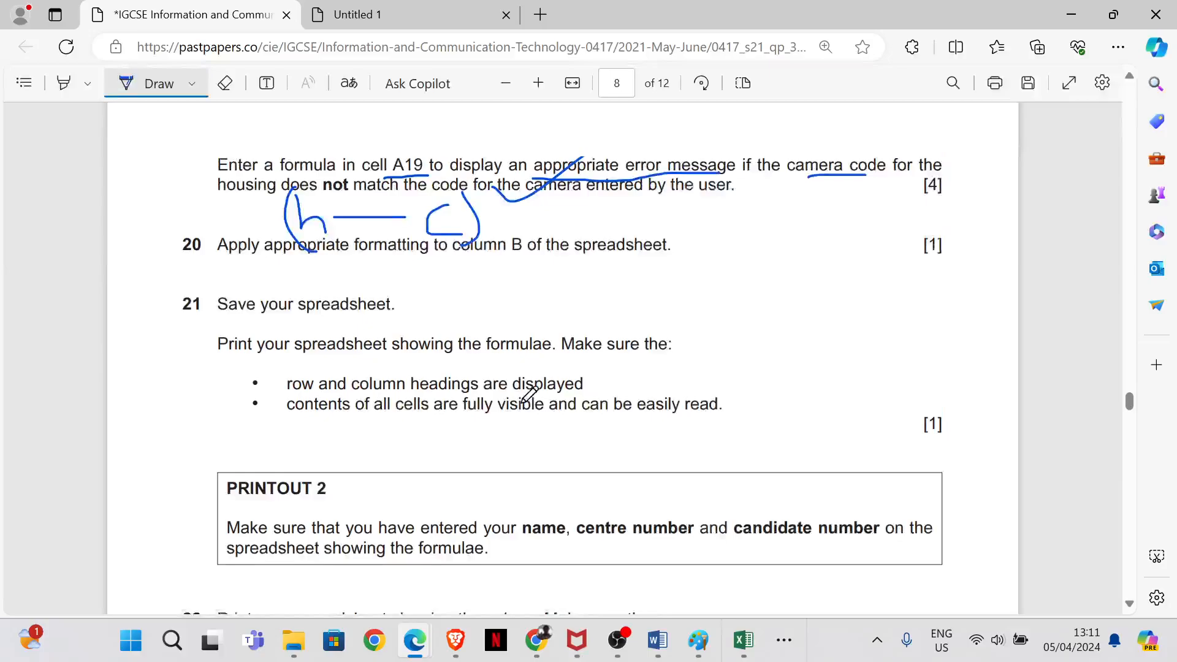
scroll(528, 394, "up", 1)
left_click_drag(662, 265, 680, 264)
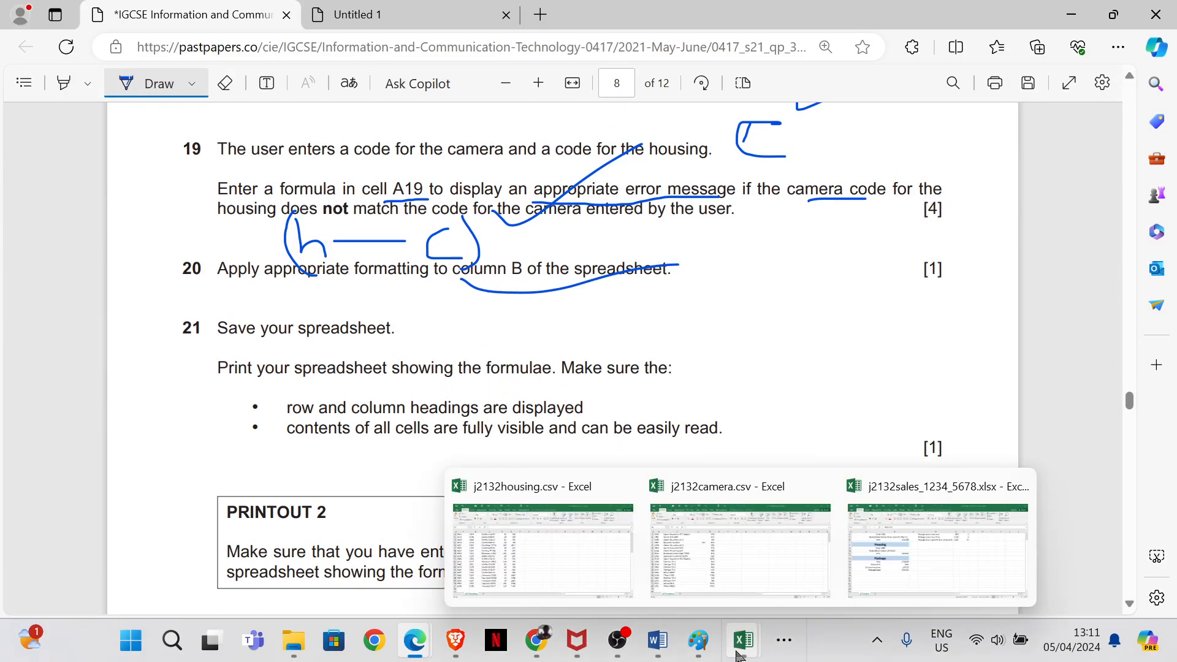
- Switch to the sales workbook in Excel and show the formulas in the cells instead of their values
left_click(941, 583)
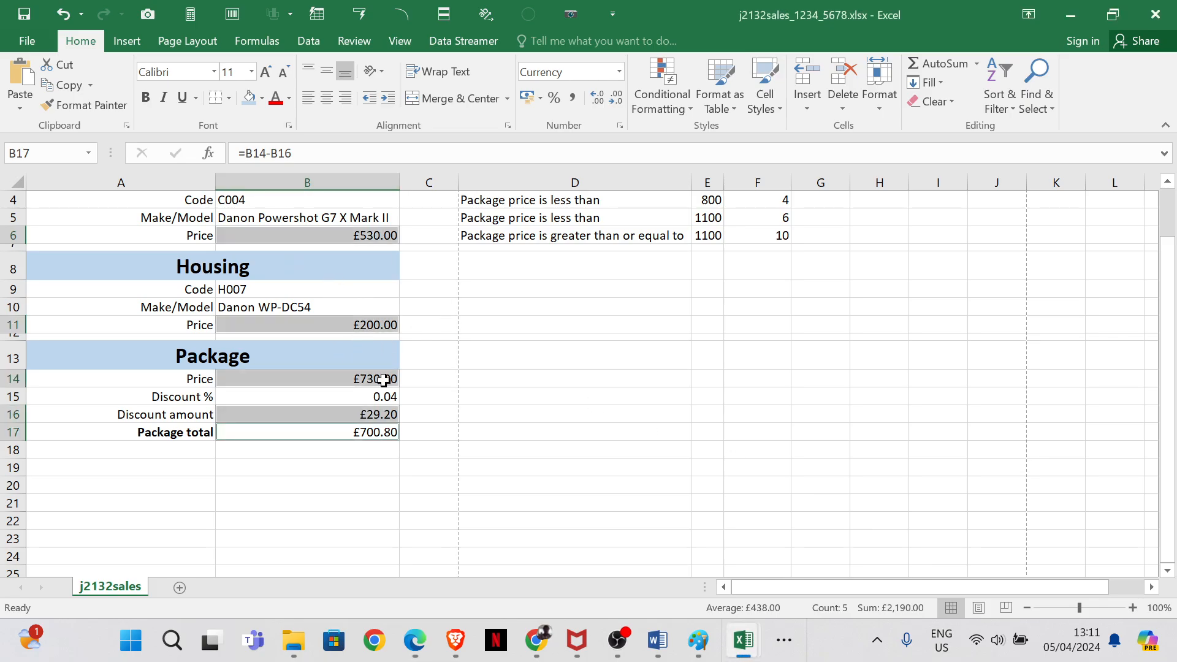
scroll(467, 357, "up", 1)
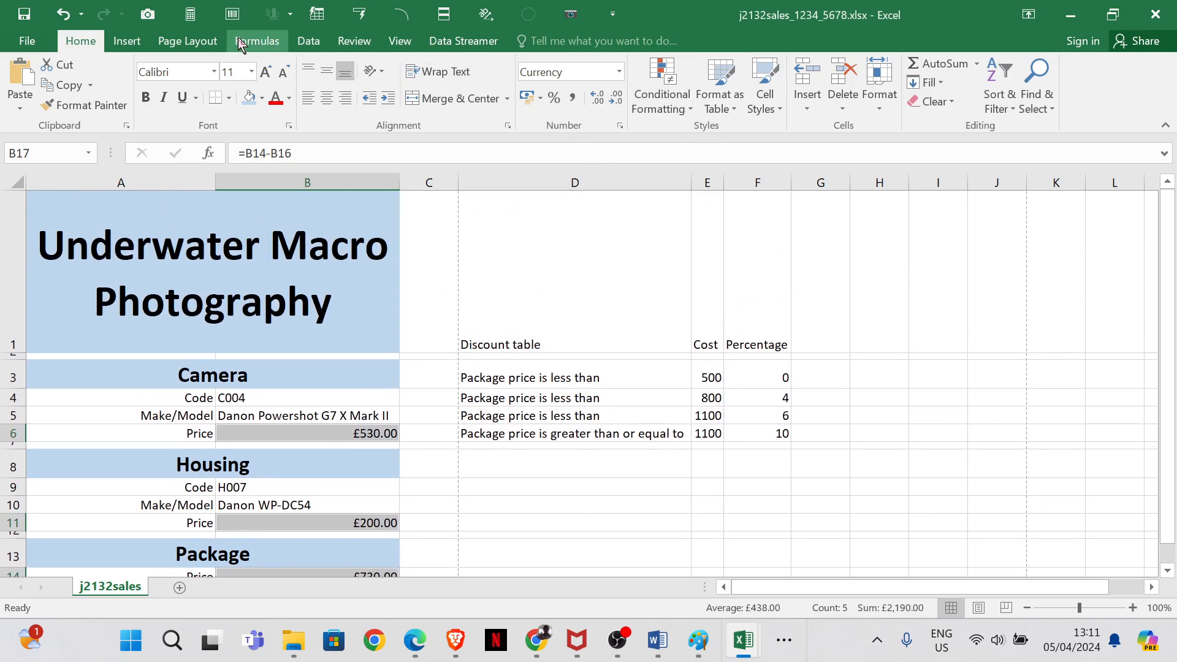
left_click(255, 39)
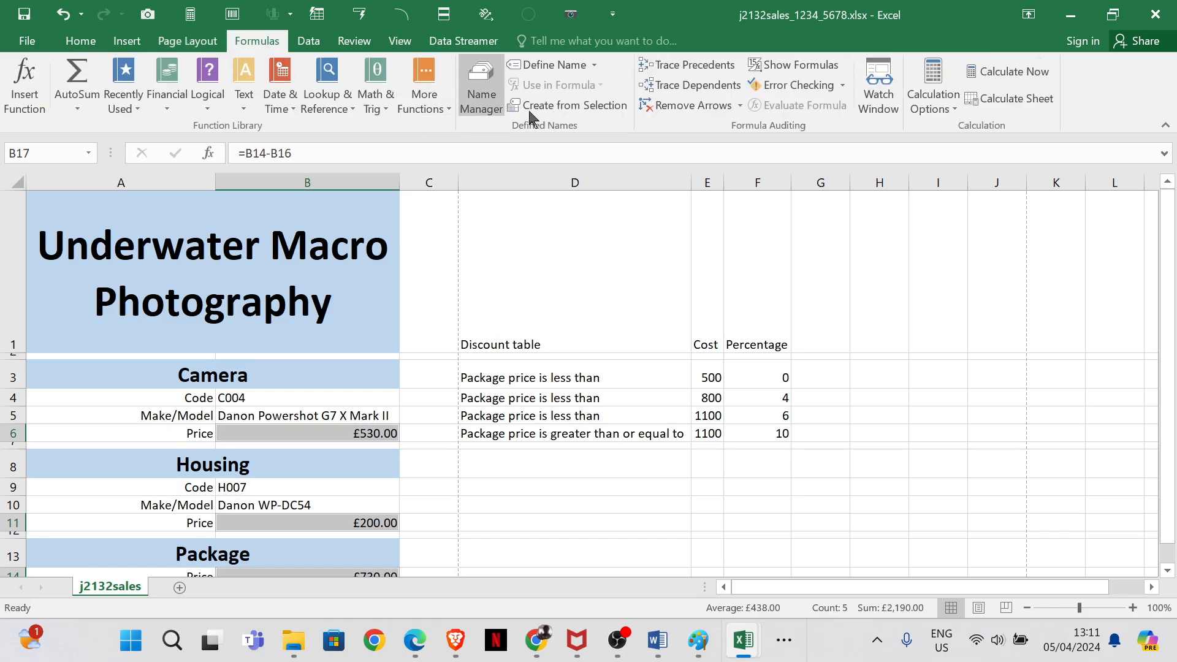
left_click(794, 65)
- Auto-fit column A so the A19 formula is fully visible, and narrow the empty column C
scroll(822, 463, "down", 2)
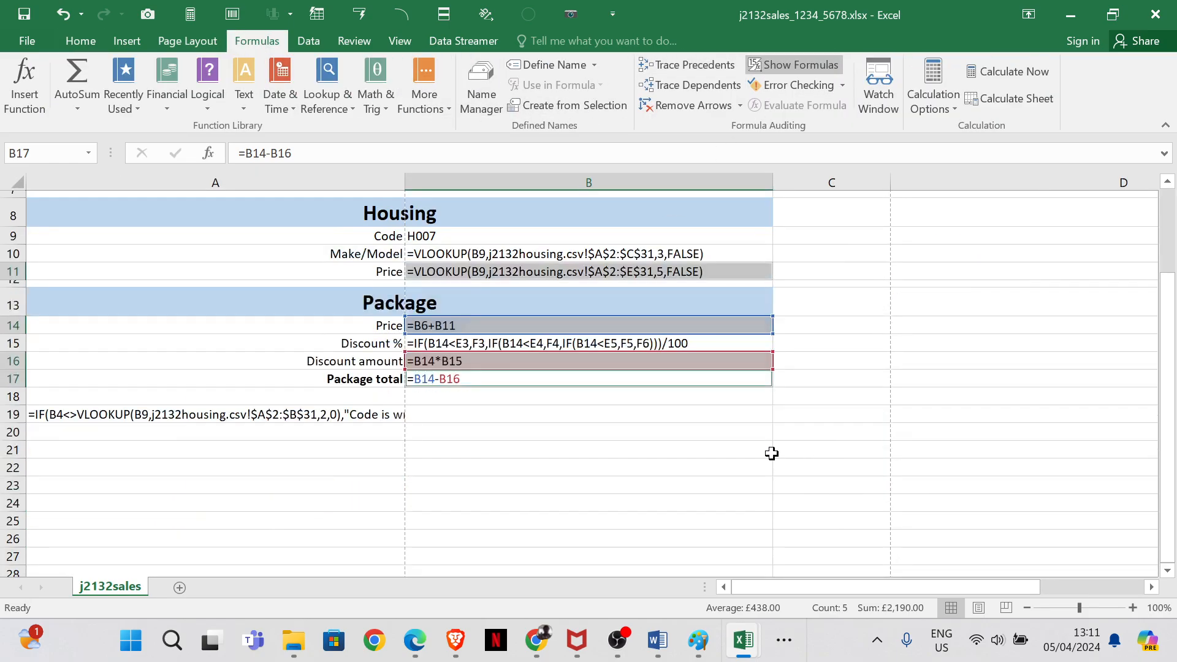
double_click(404, 179)
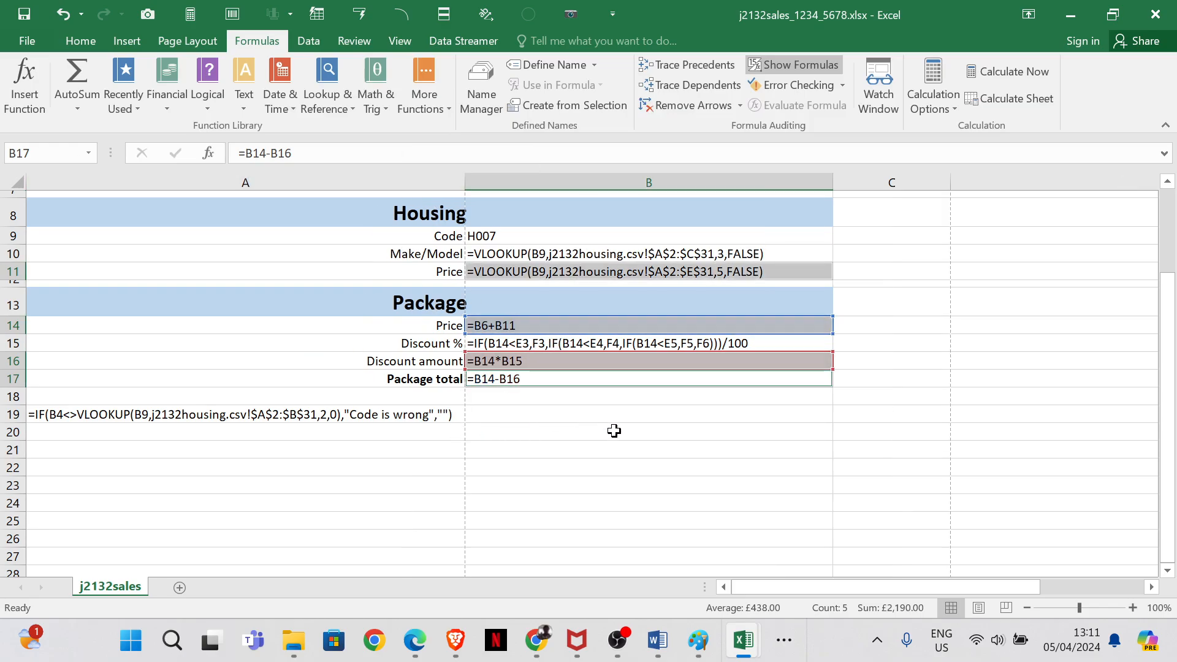
scroll(615, 433, "up", 2)
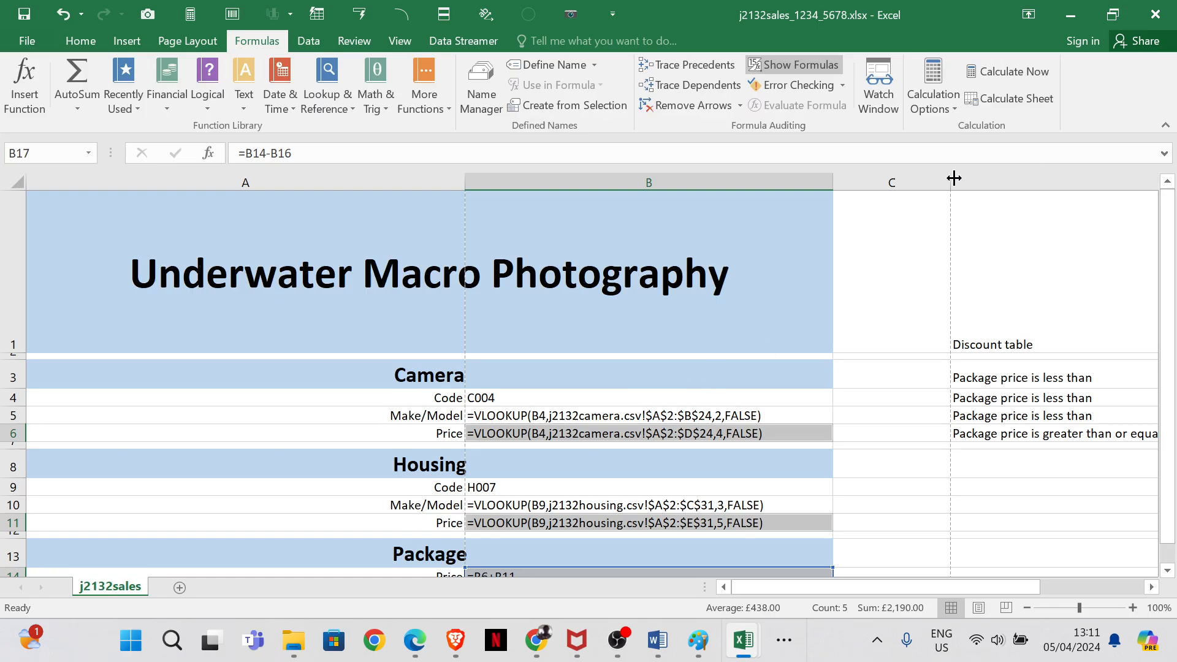
left_click_drag(952, 179, 859, 187)
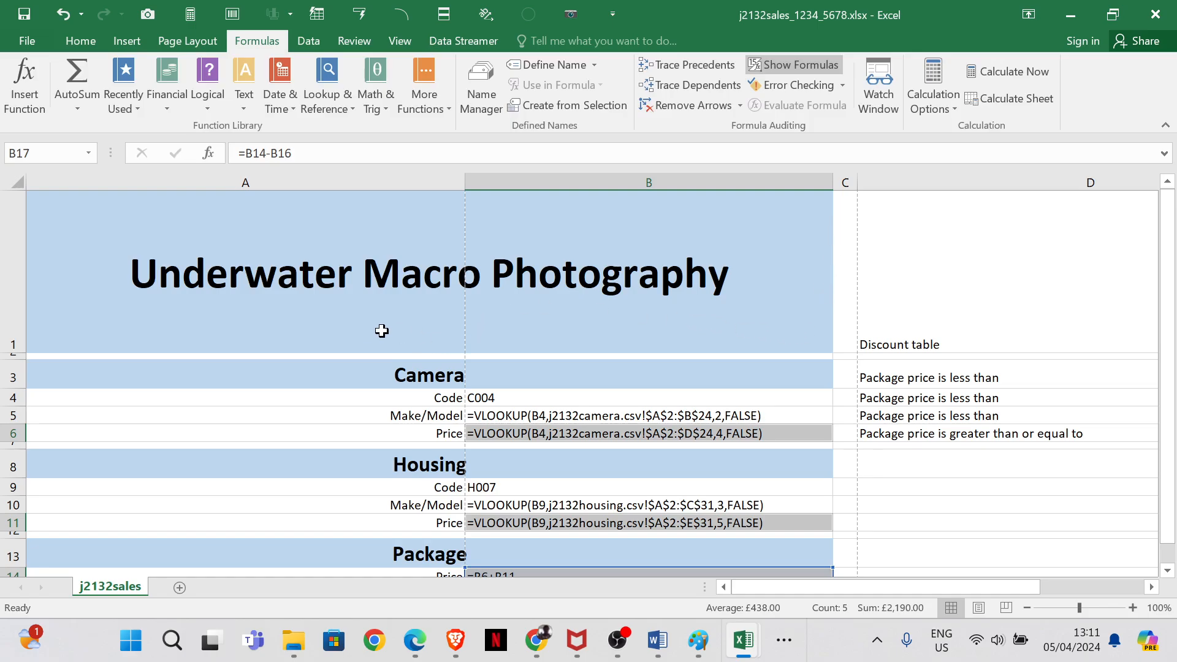
scroll(342, 328, "down", 3)
scroll(341, 329, "up", 3)
- Open the page setup settings for printing the formula view of the sales sheet
left_click(33, 47)
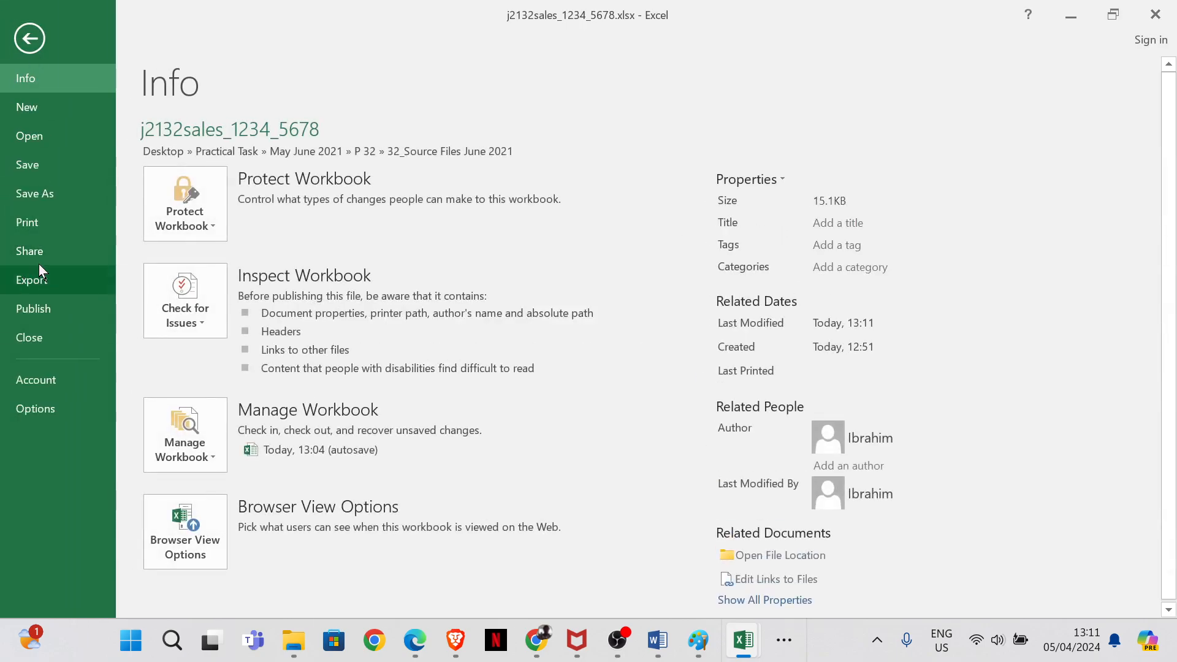
left_click(43, 228)
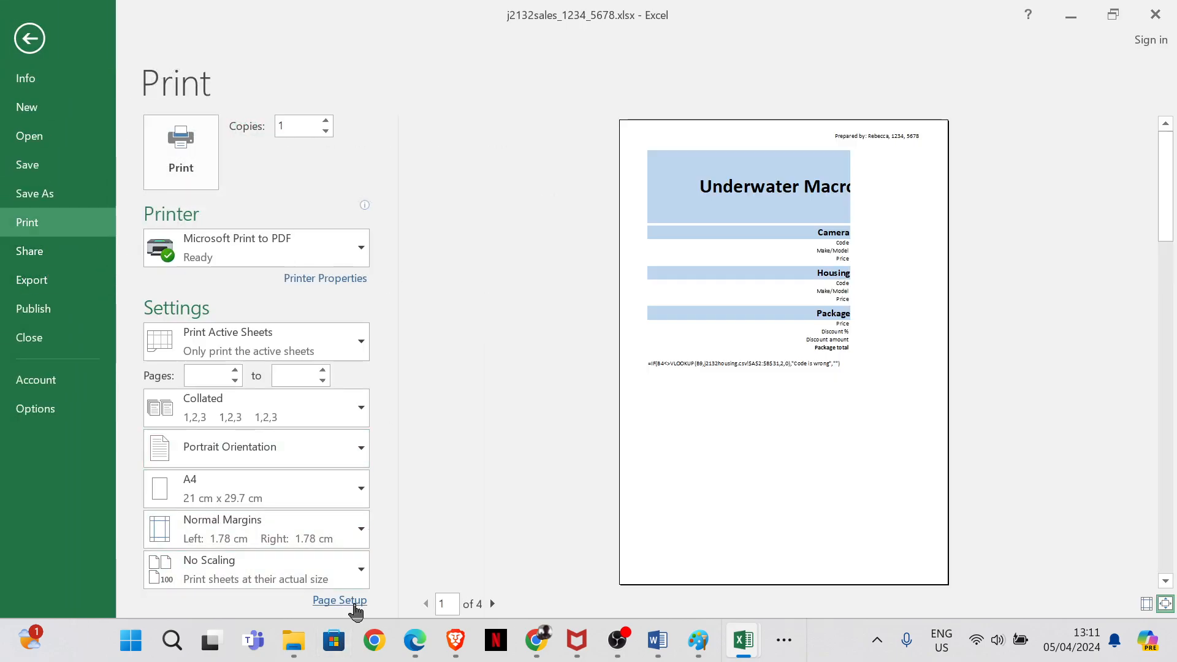
left_click(341, 601)
- Switch to the PDF in Edge and read the printout requirements in questions 21 and 22
mouse_move(414, 640)
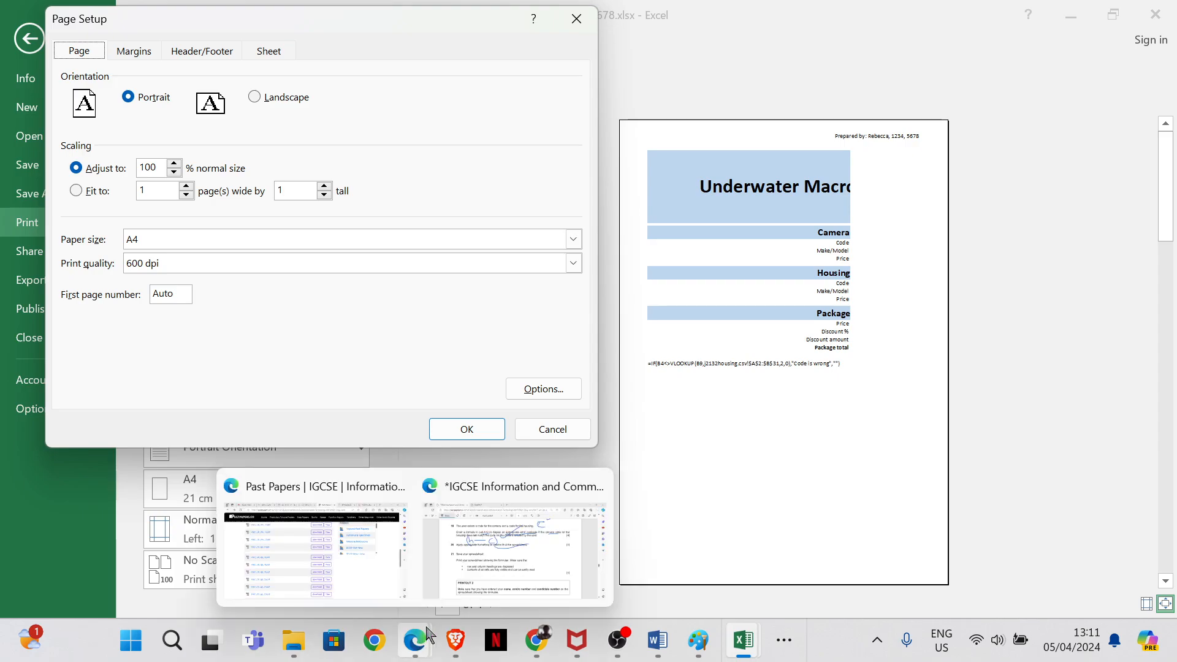
mouse_move(540, 561)
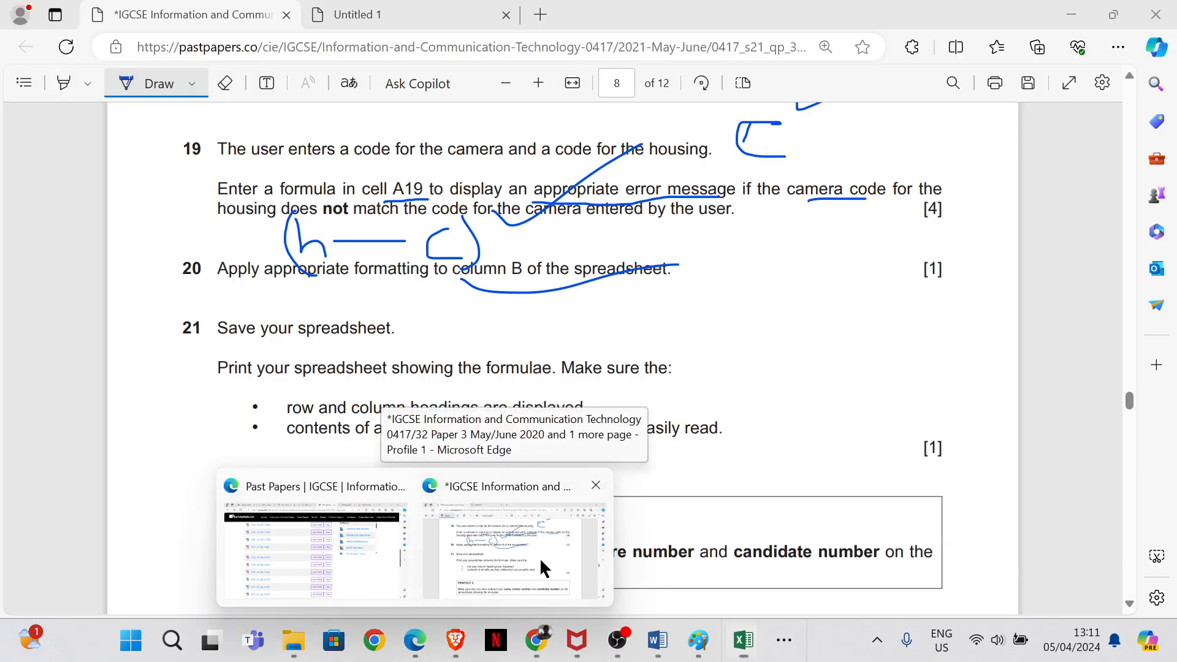
left_click(539, 557)
scroll(578, 462, "down", 4)
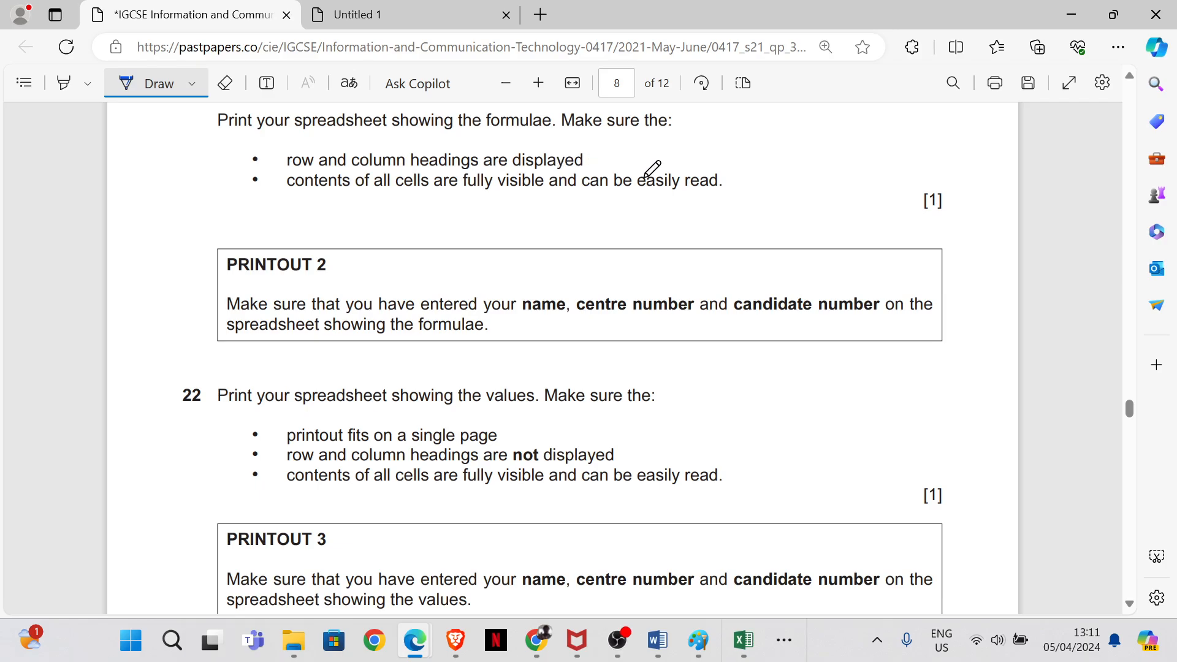
- Return to the sales workbook's page setup in Excel and turn on printing of row and column headings
mouse_move(743, 640)
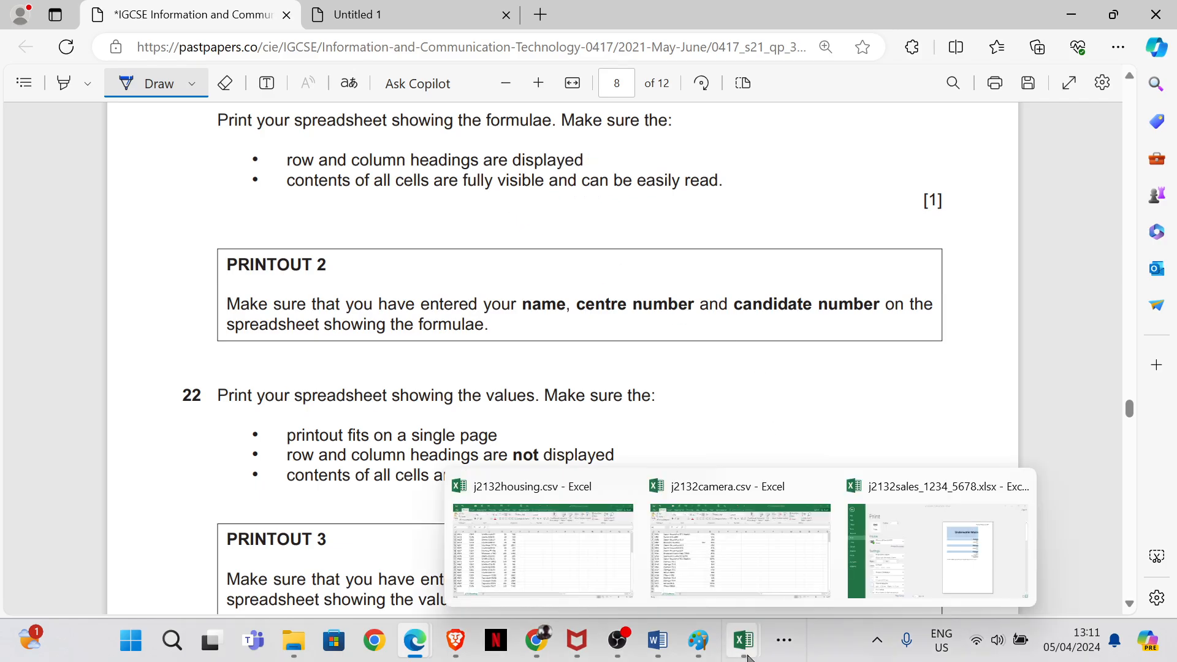
left_click(906, 572)
left_click(268, 52)
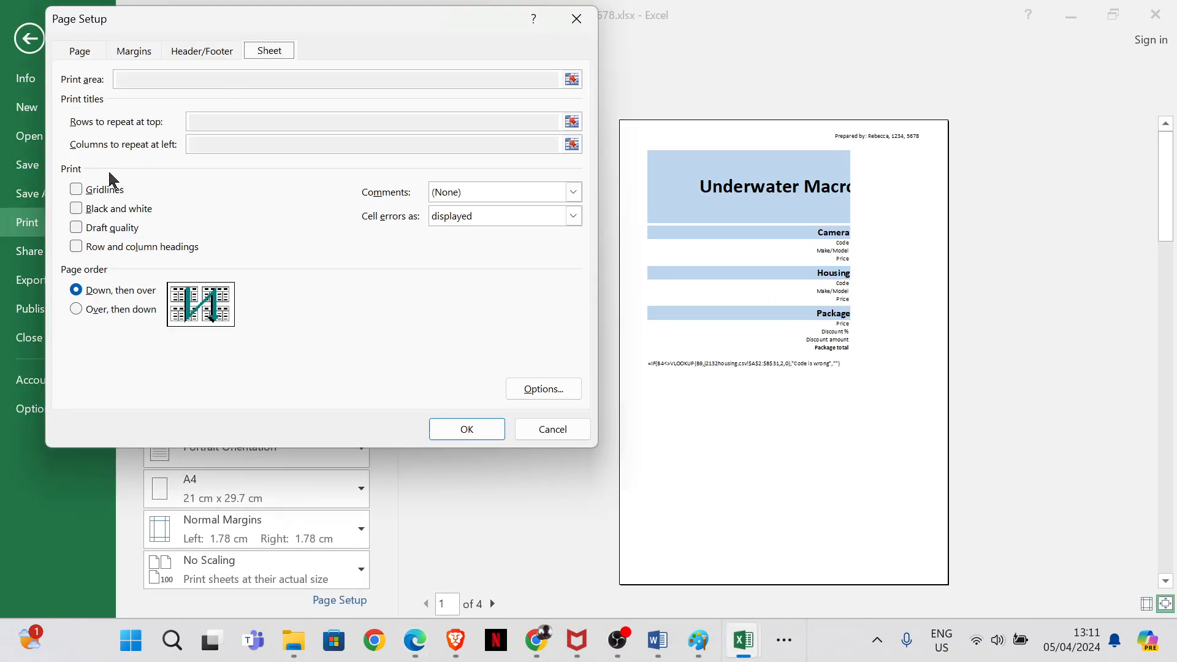
left_click(92, 247)
left_click(473, 431)
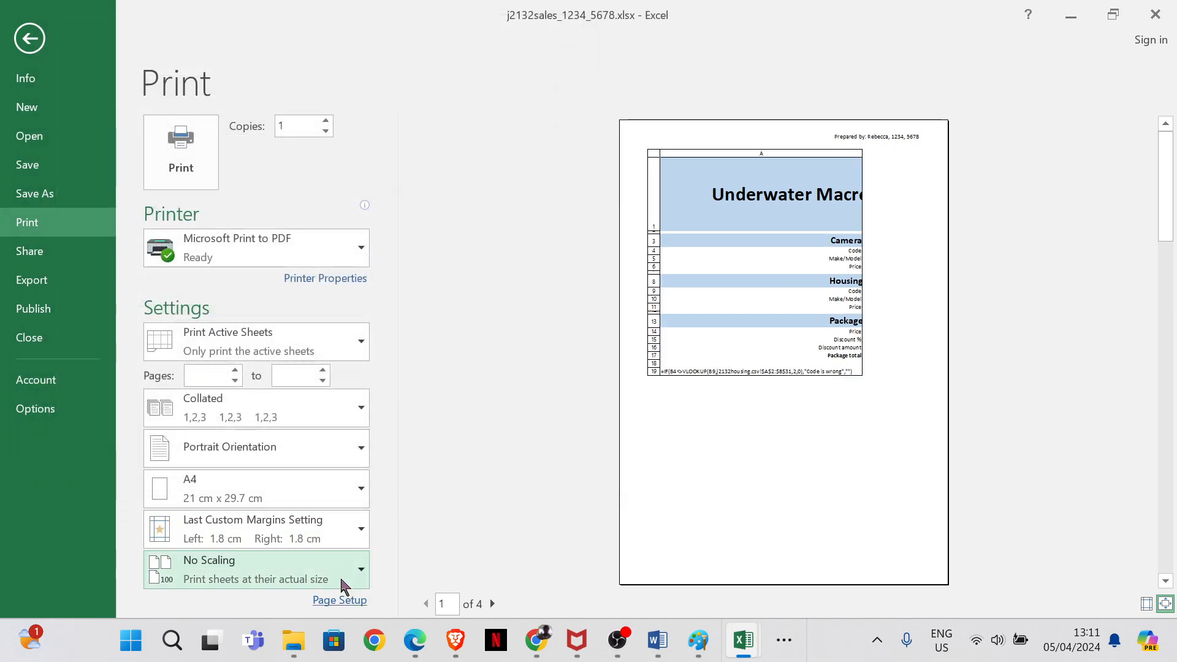
- Set the page orientation to Landscape and look through the print preview pages
left_click(338, 600)
left_click(285, 99)
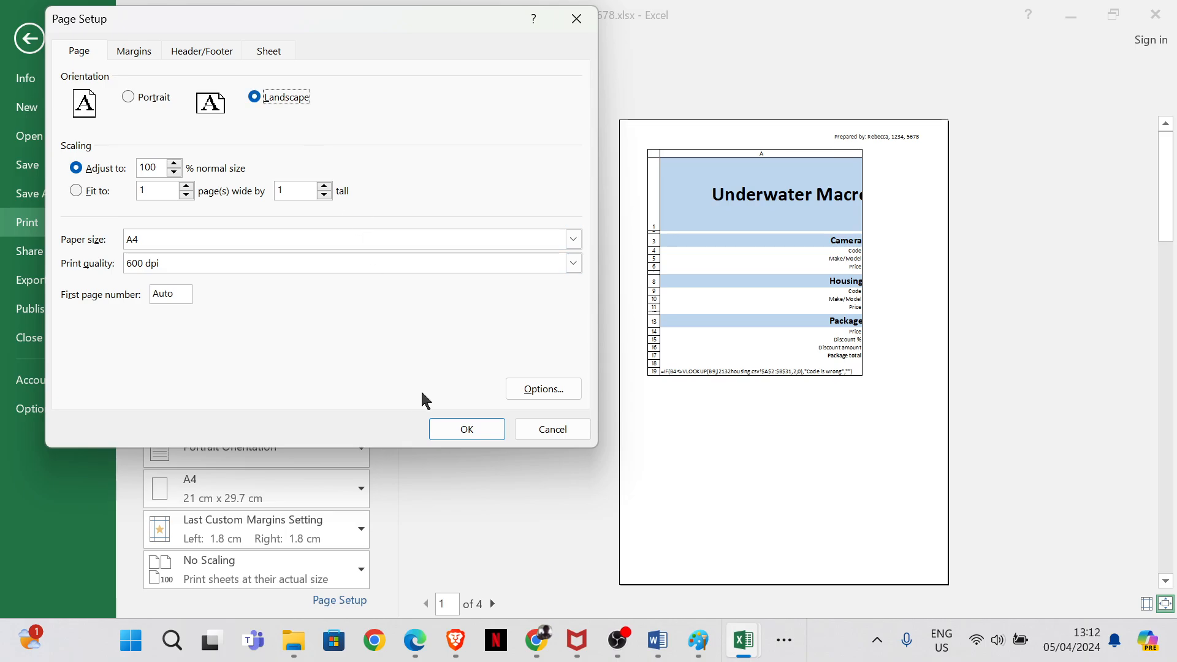
left_click(466, 430)
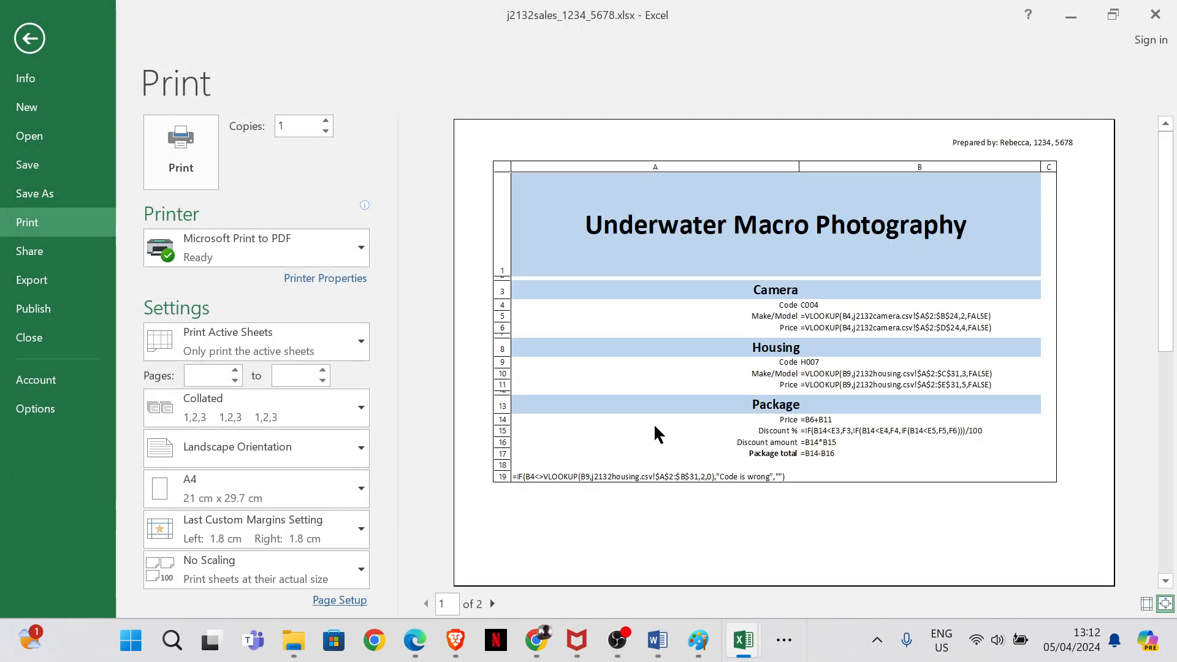
scroll(623, 502, "down", 1)
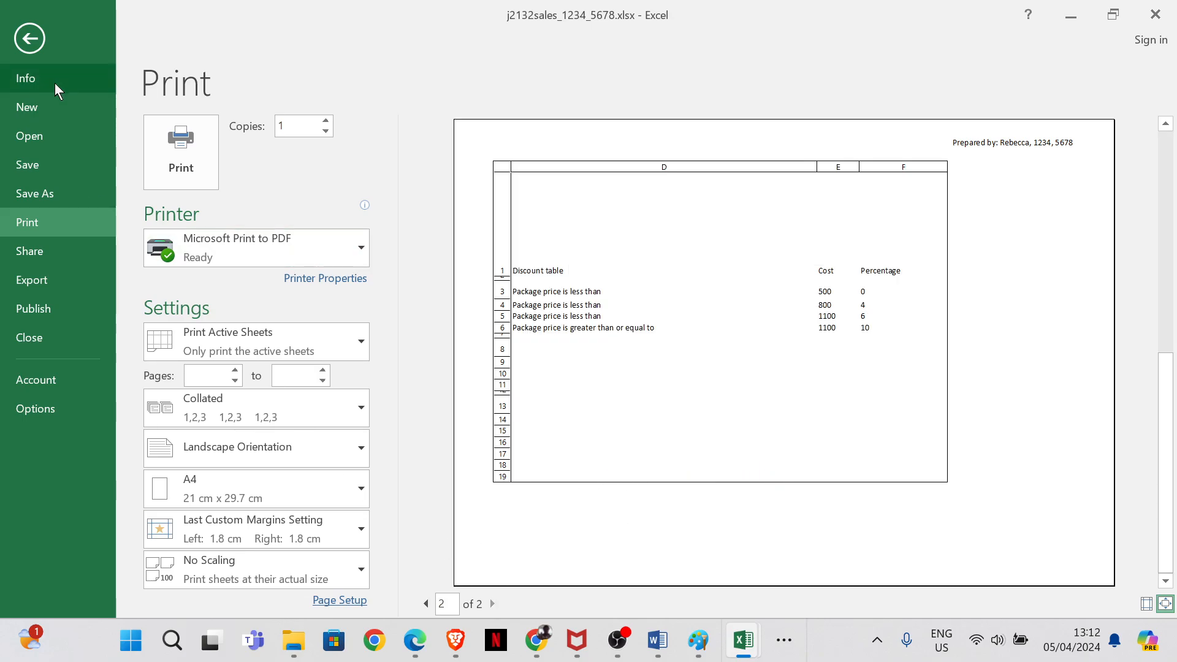
- Return to the sheet and narrow discount table columns D, E and F to fit their contents
left_click(30, 38)
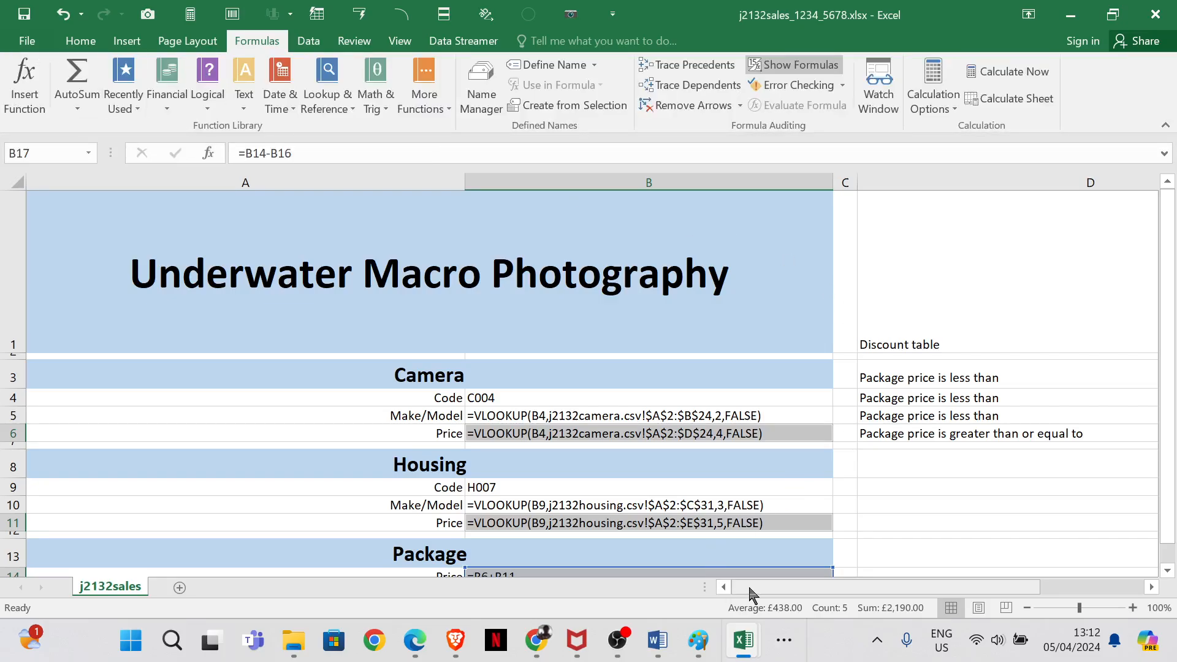
left_click_drag(753, 592, 846, 527)
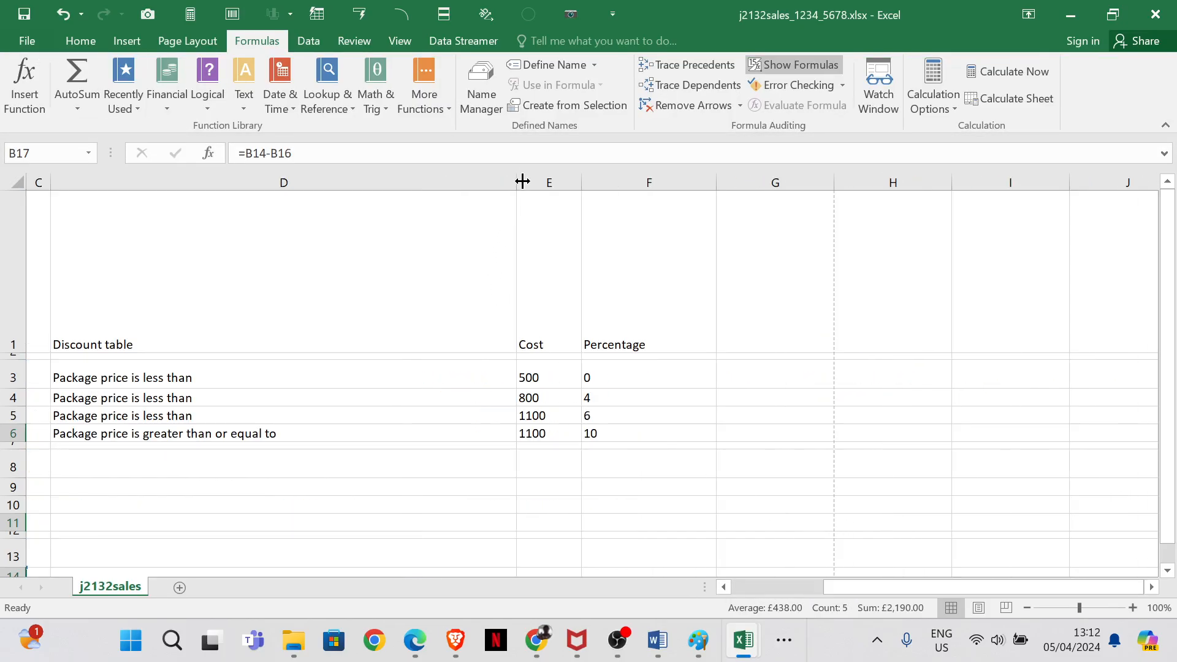
left_click_drag(522, 181, 285, 182)
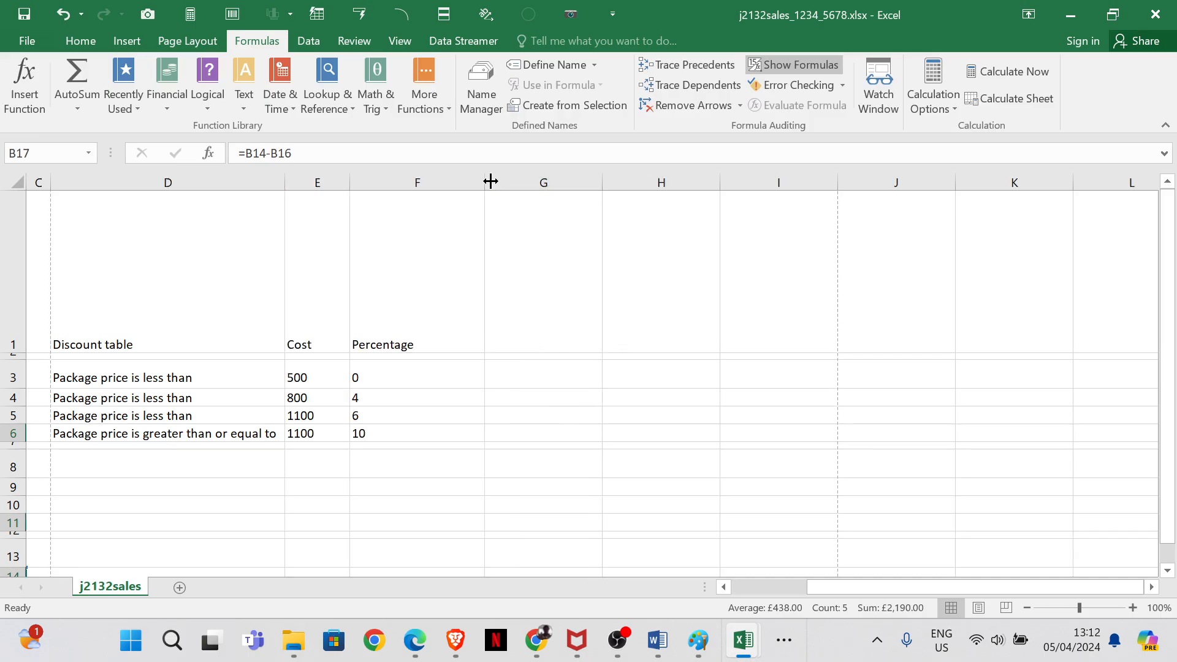
left_click_drag(491, 181, 419, 181)
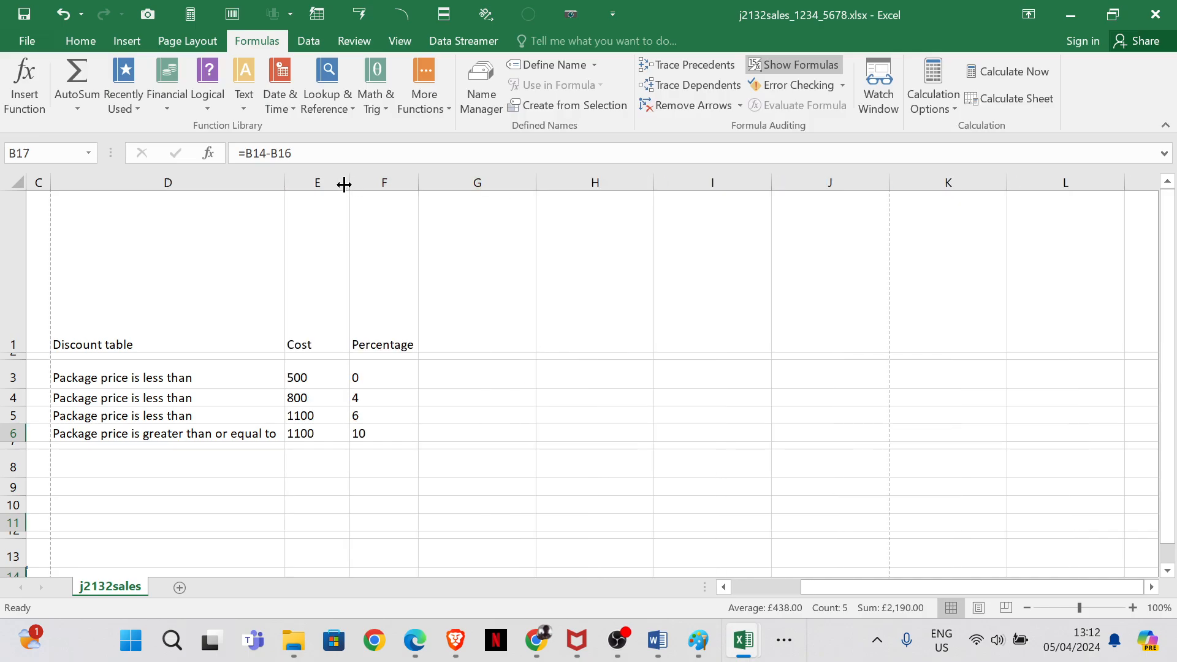
left_click_drag(348, 184, 317, 183)
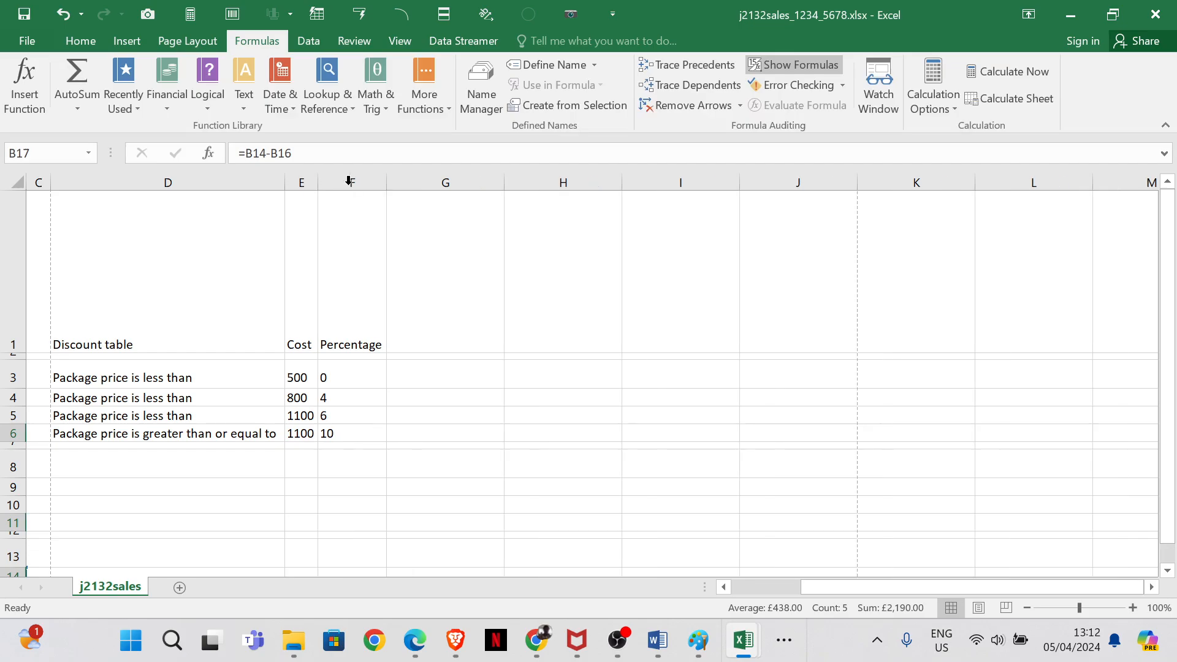
- Check both pages of the print preview with the narrowed discount table columns
left_click(27, 40)
left_click(50, 233)
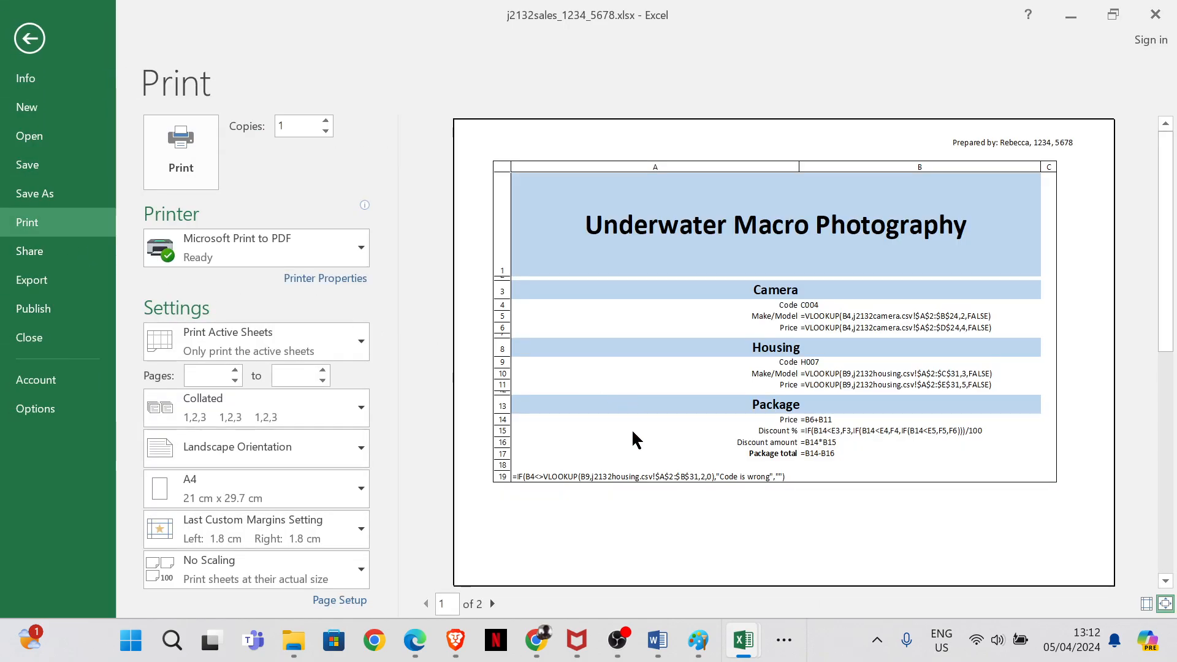
left_click(494, 606)
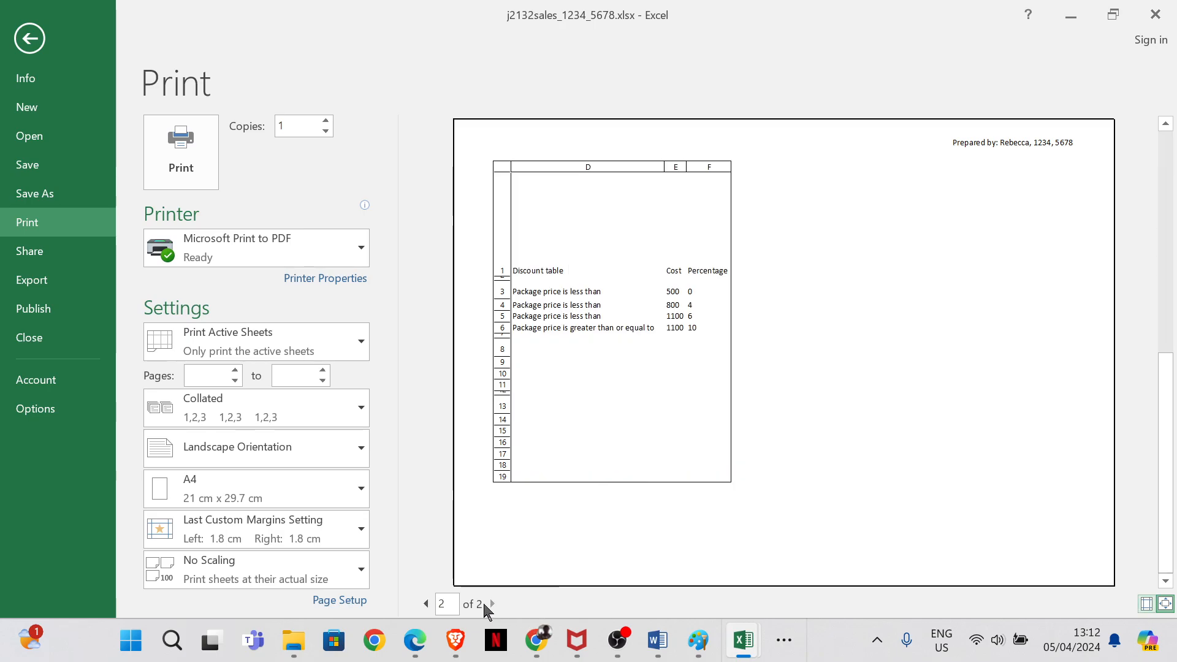
left_click(427, 604)
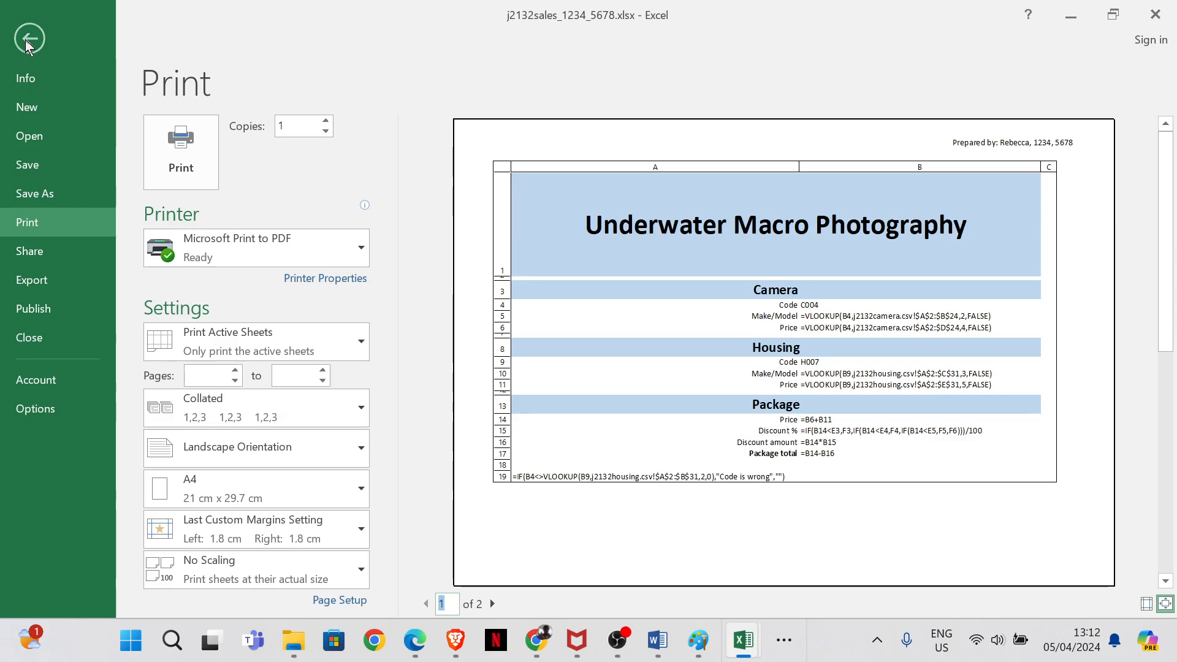
- Return to the sheet and auto-fit column B to the width of its formulas
left_click(29, 39)
left_click_drag(866, 590, 796, 588)
double_click(833, 182)
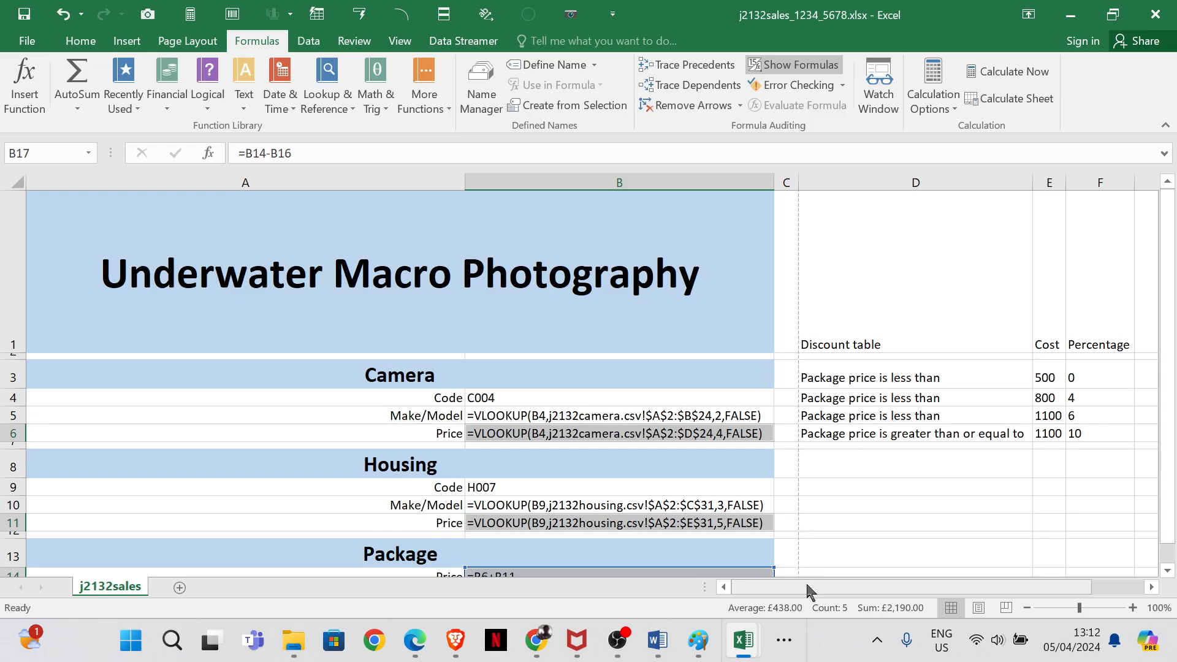
left_click_drag(805, 585, 765, 589)
scroll(679, 503, "down", 5)
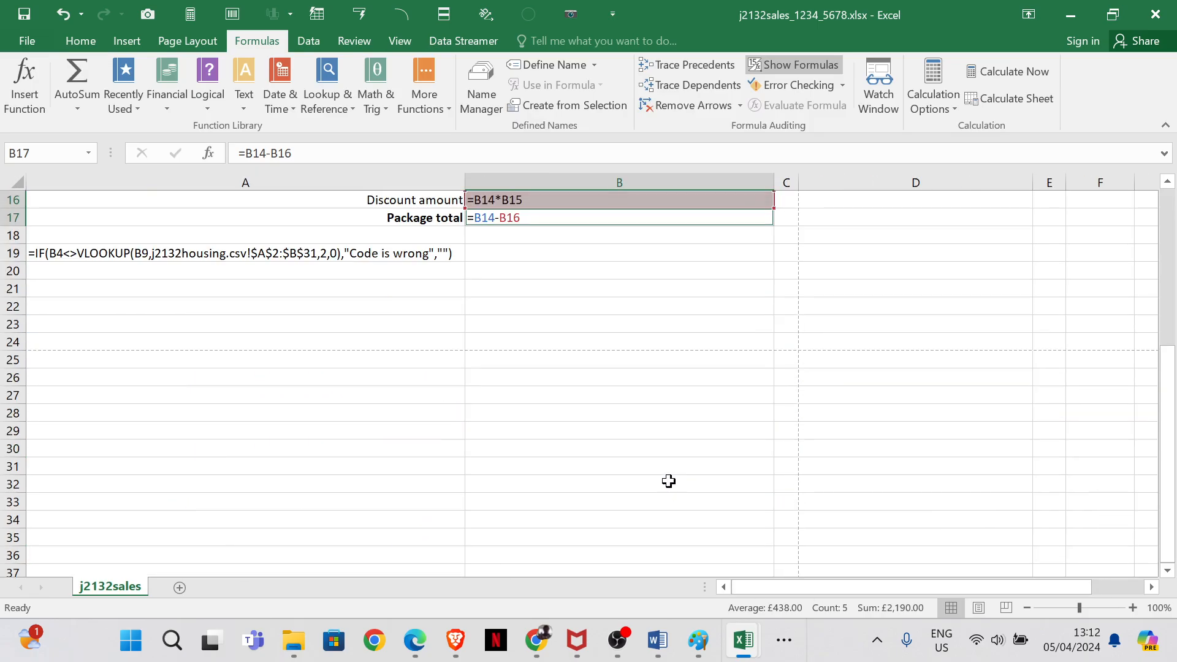
scroll(664, 465, "up", 5)
- Open the print preview again and examine both landscape pages of the formula printout with column B fitted
left_click(27, 40)
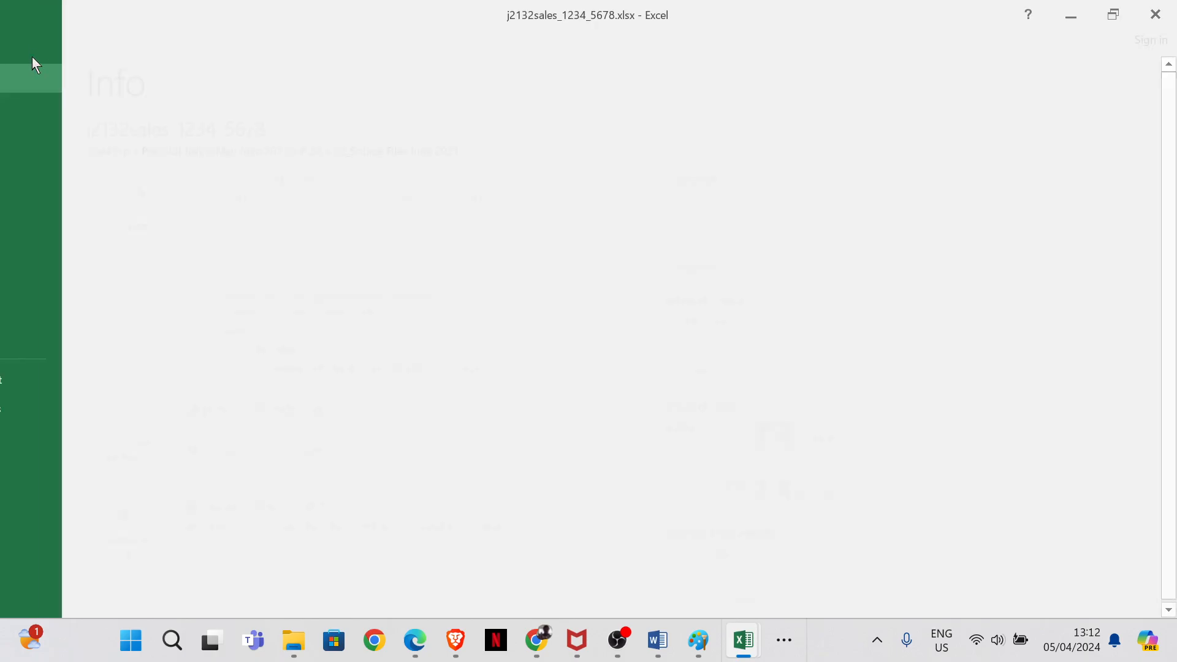
left_click(50, 223)
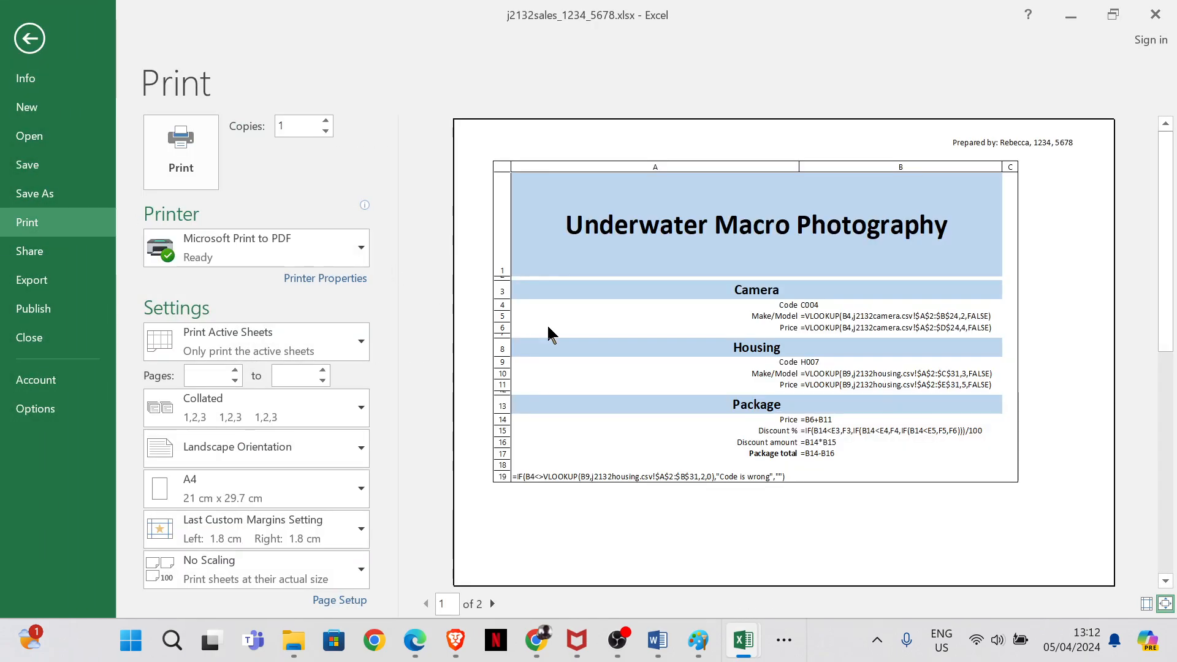
scroll(664, 347, "down", 1)
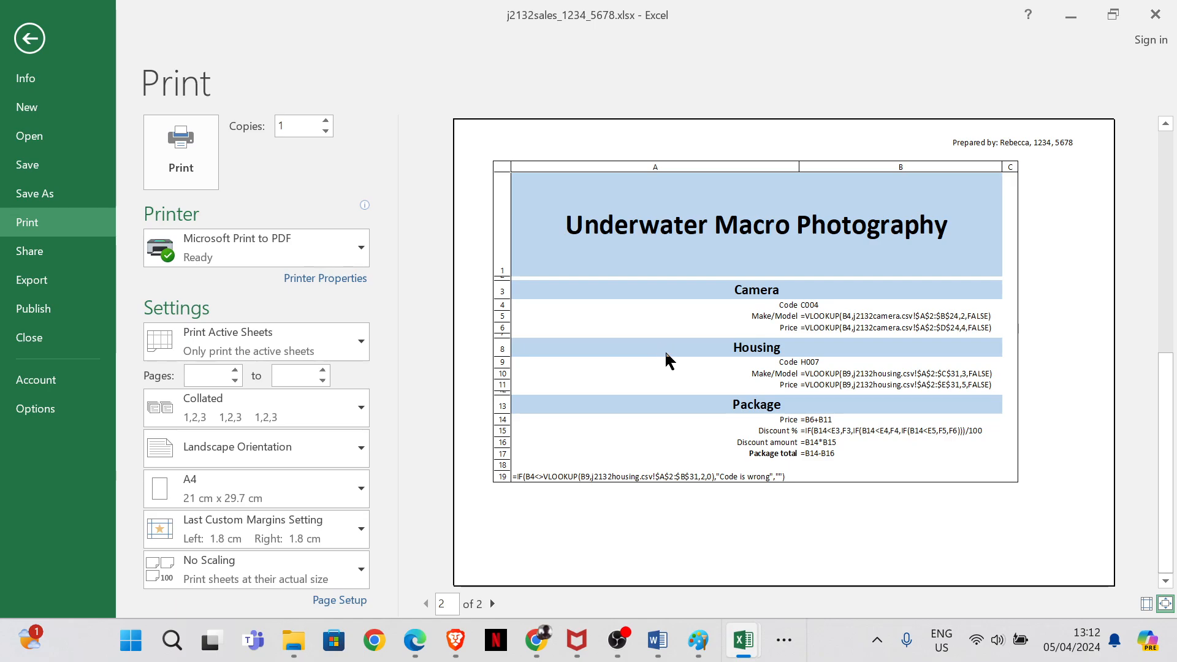
scroll(675, 349, "up", 1)
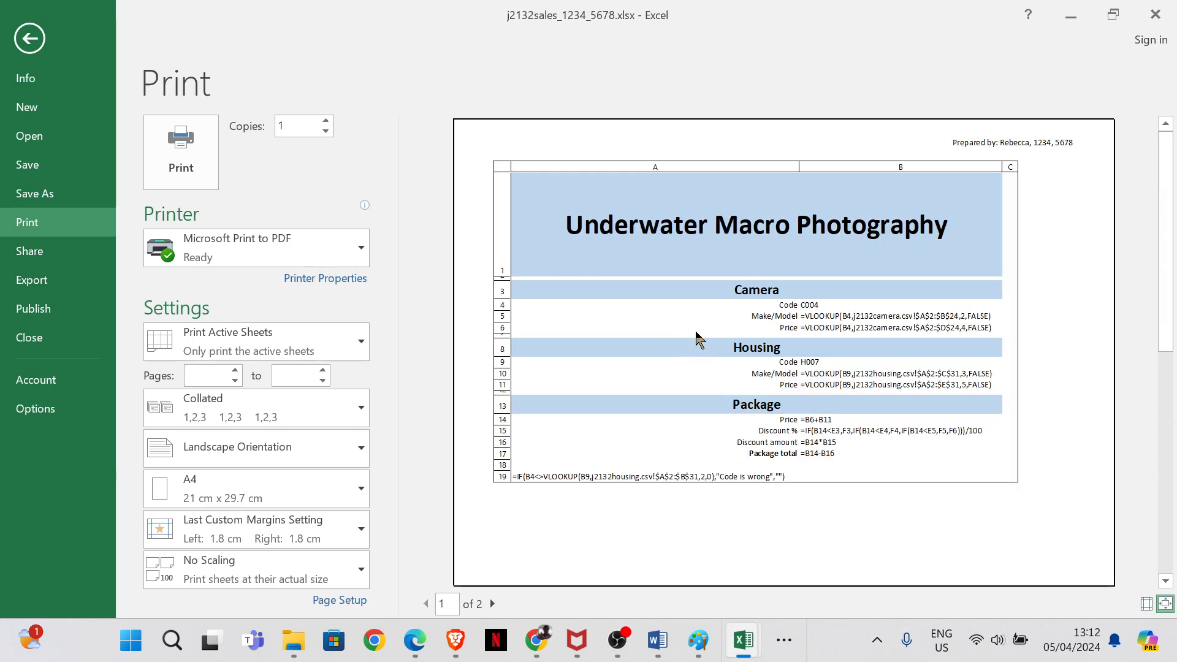
scroll(615, 402, "down", 1)
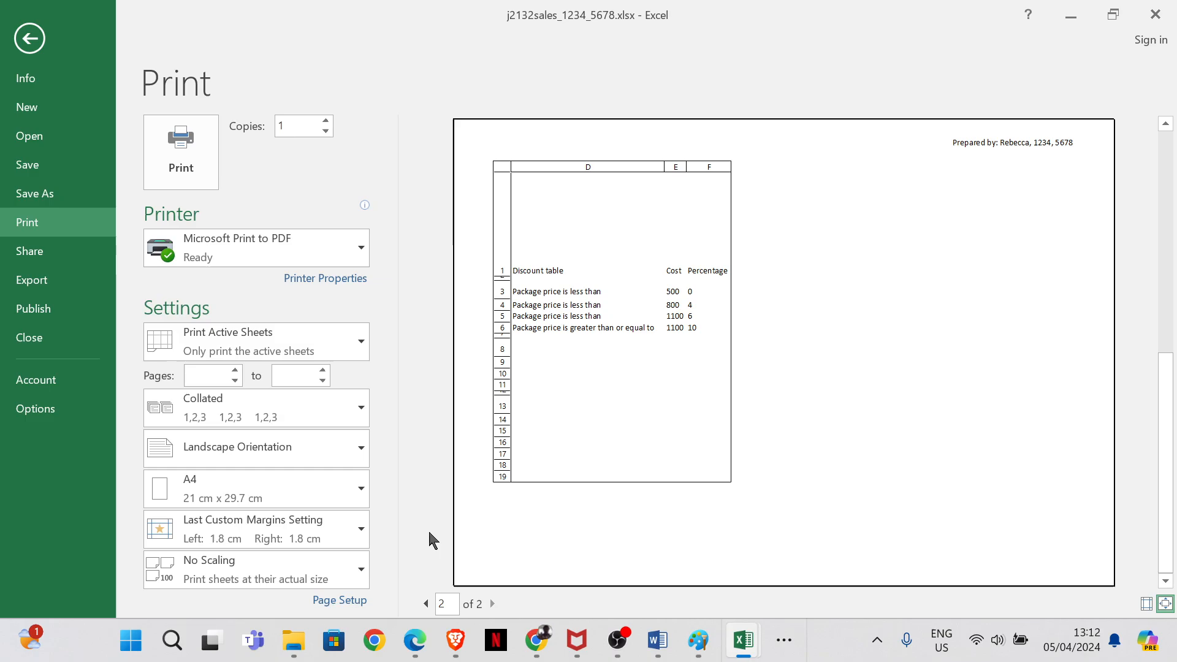
mouse_move(415, 652)
mouse_move(499, 576)
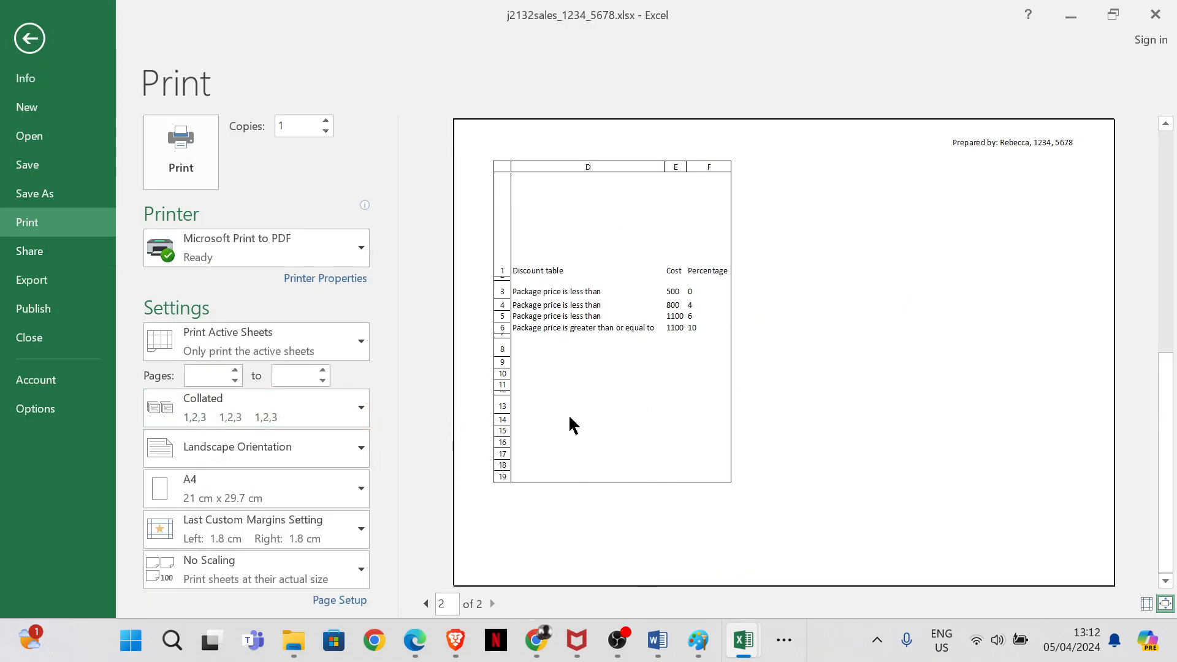
left_click(426, 603)
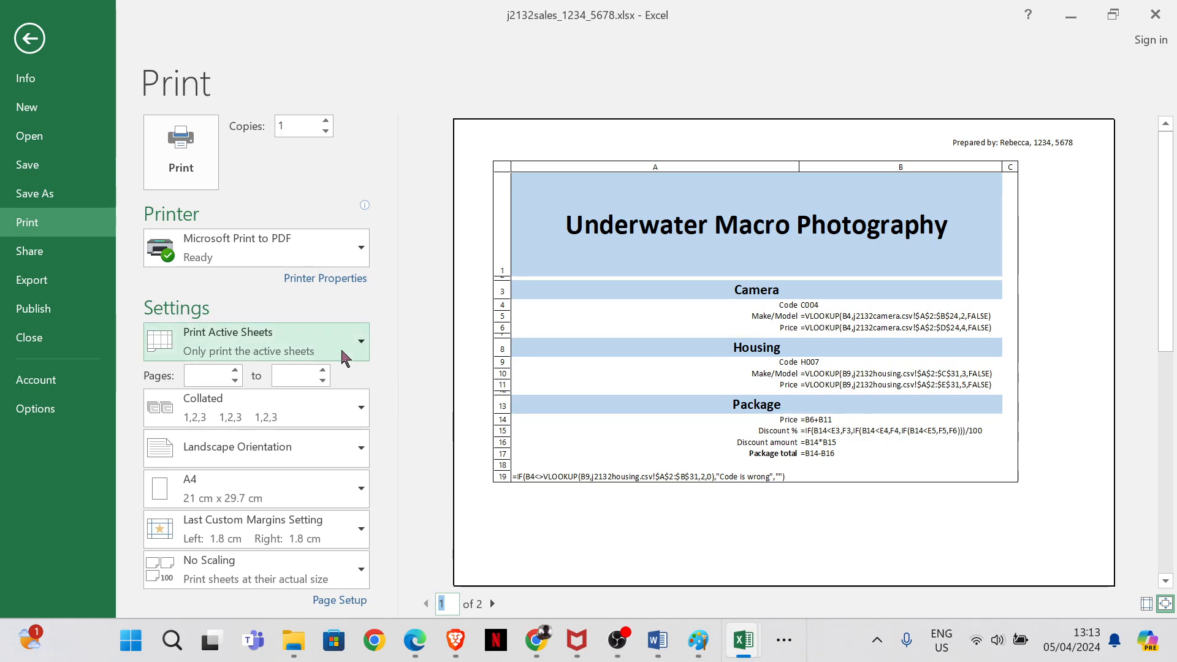
- Return to the sheet, select A1:B20 and set the printout to print only the current selection
left_click(29, 38)
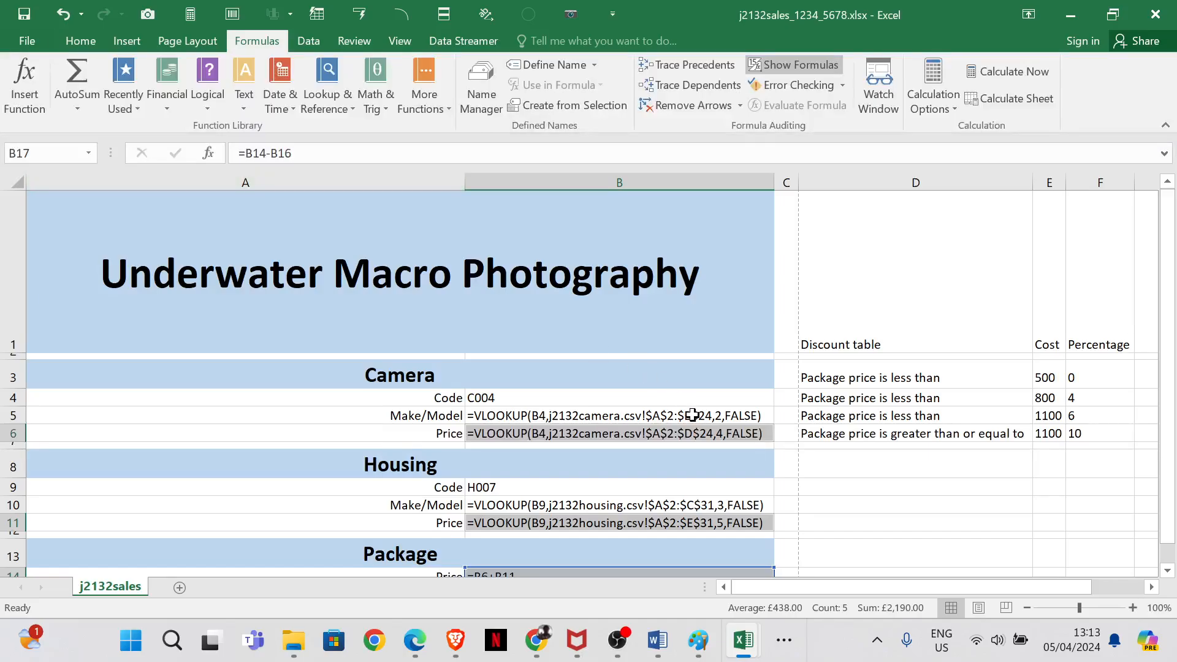
left_click_drag(214, 227, 472, 514)
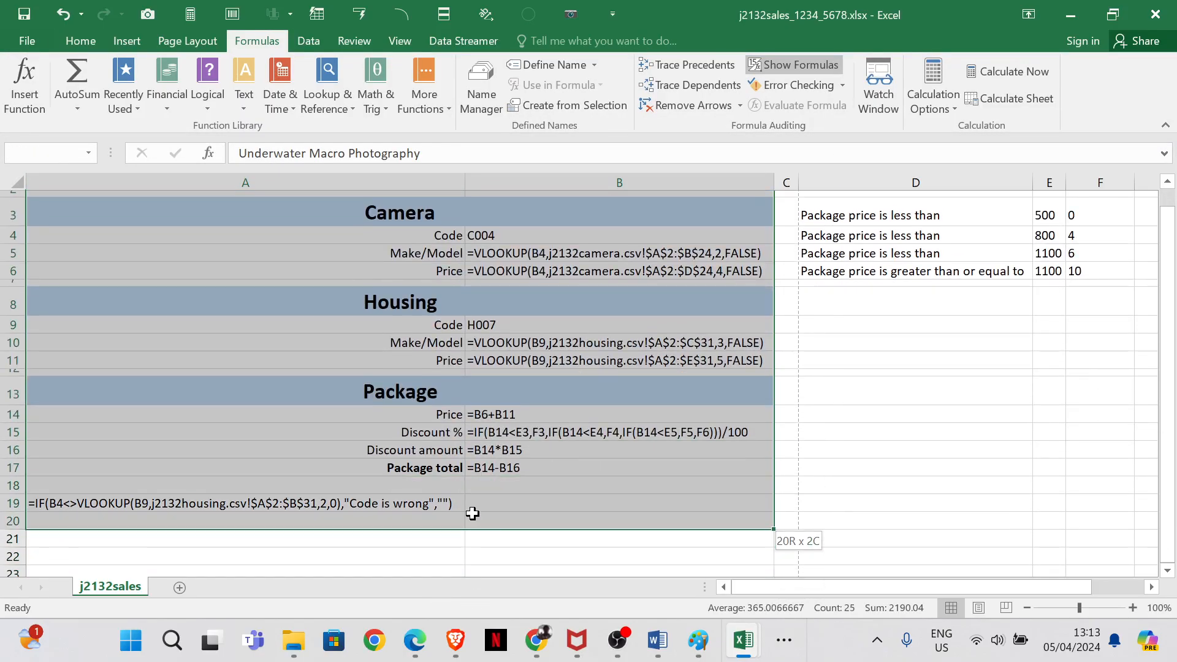
left_click(27, 40)
left_click(36, 225)
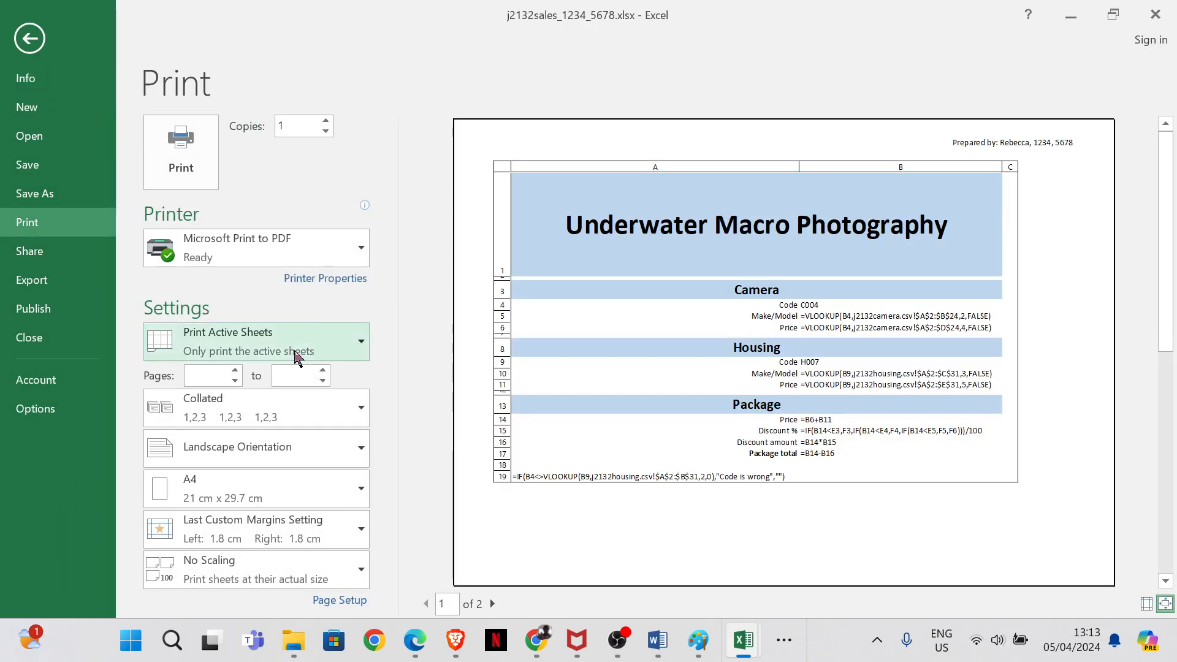
left_click(360, 347)
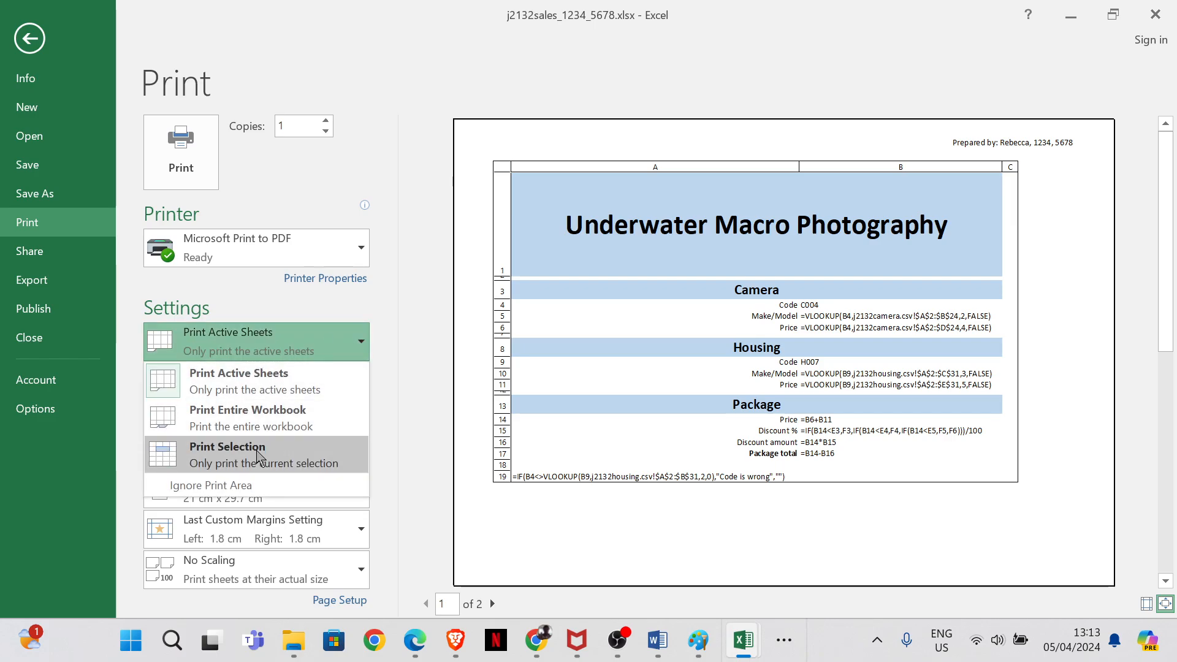
left_click(411, 403)
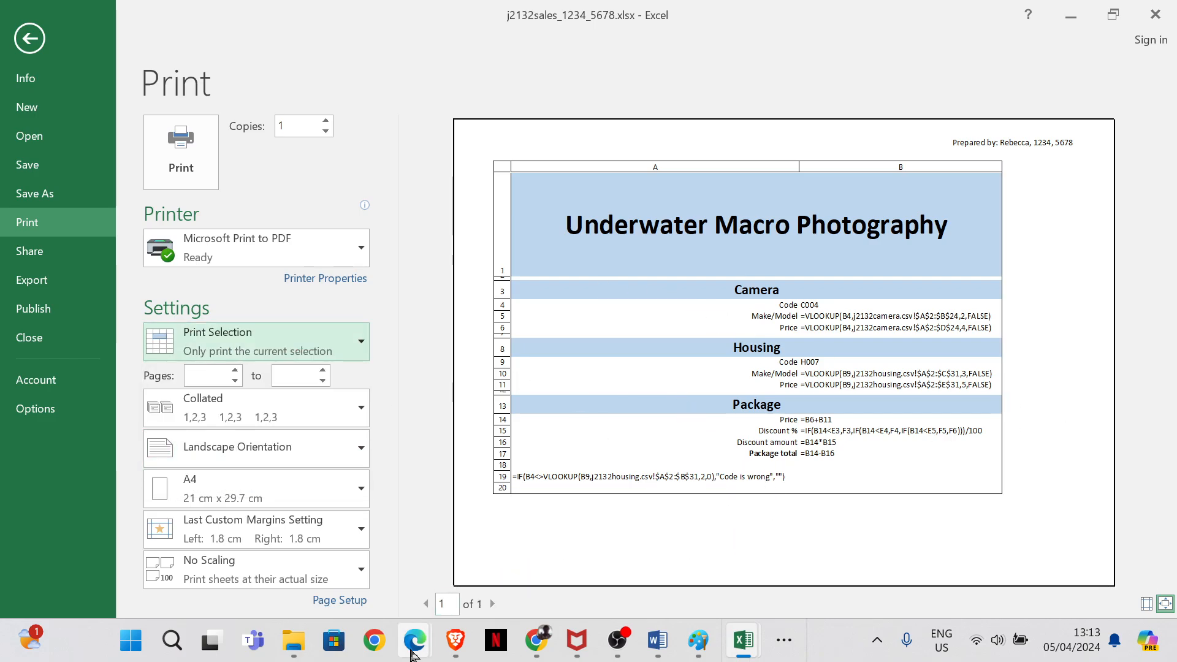
- Switch to the exam paper in Edge, draw a tick beside the formula printout task and read question 22
left_click(499, 571)
left_click_drag(509, 213, 697, 152)
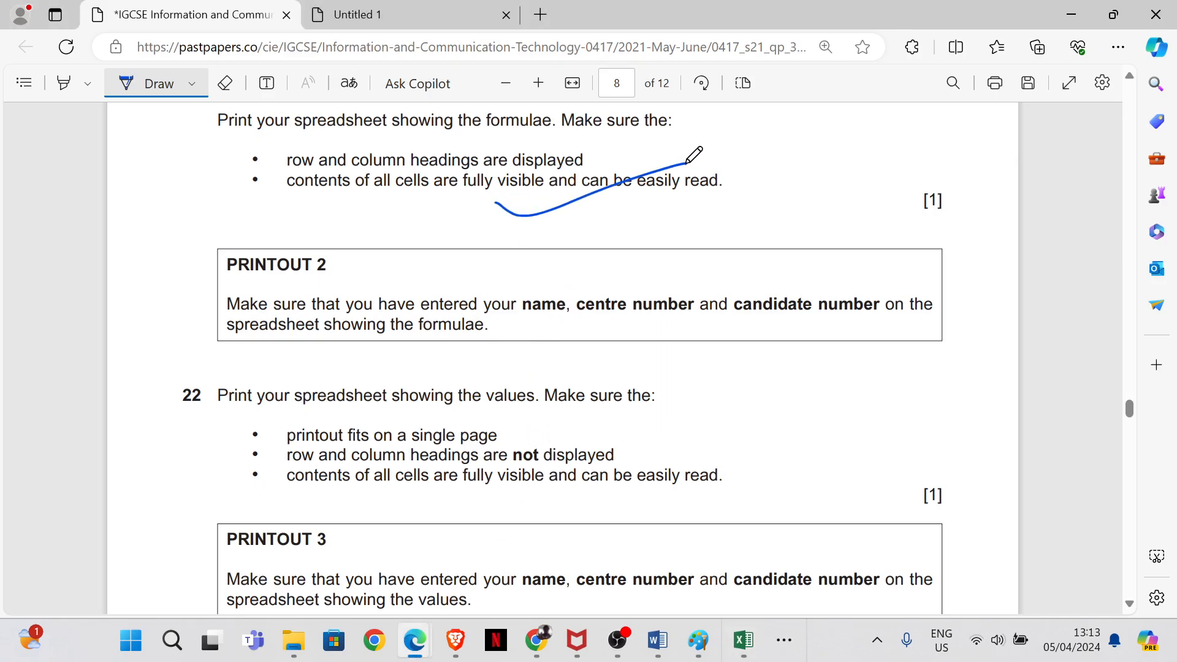
scroll(540, 354, "down", 3)
scroll(395, 306, "down", 3)
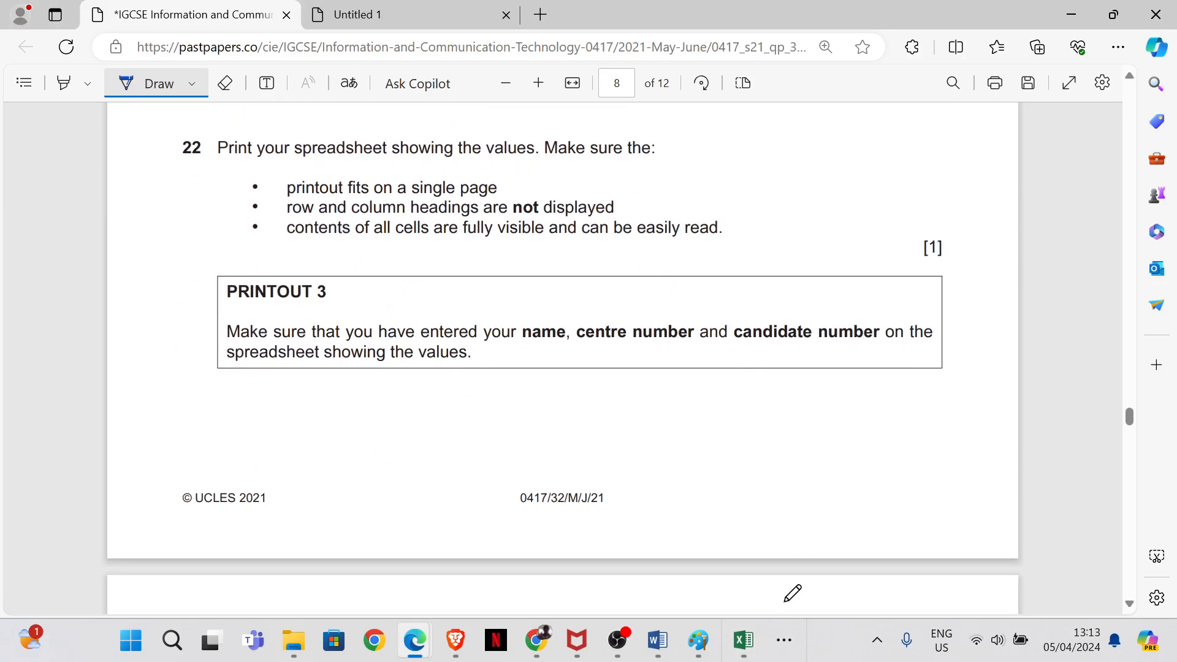
- Switch back to the j2132sales workbook in Excel and turn off the display of formulas so the sheet shows values
mouse_move(743, 640)
left_click(981, 533)
left_click(28, 44)
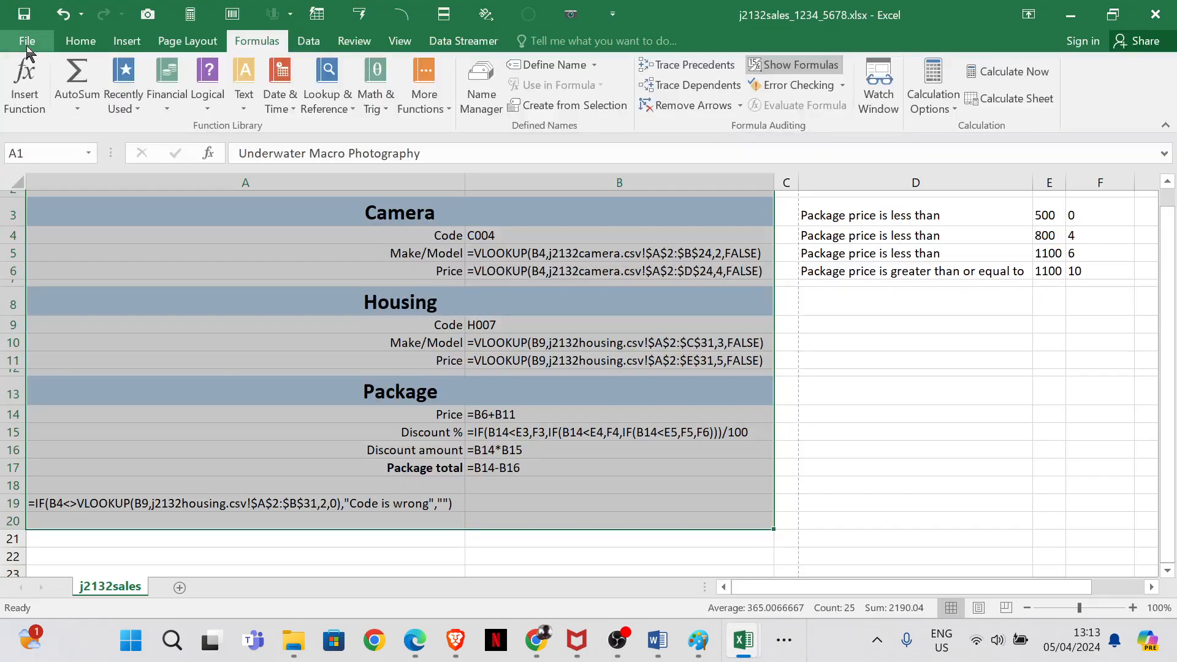
left_click(855, 324)
scroll(543, 254, "up", 1)
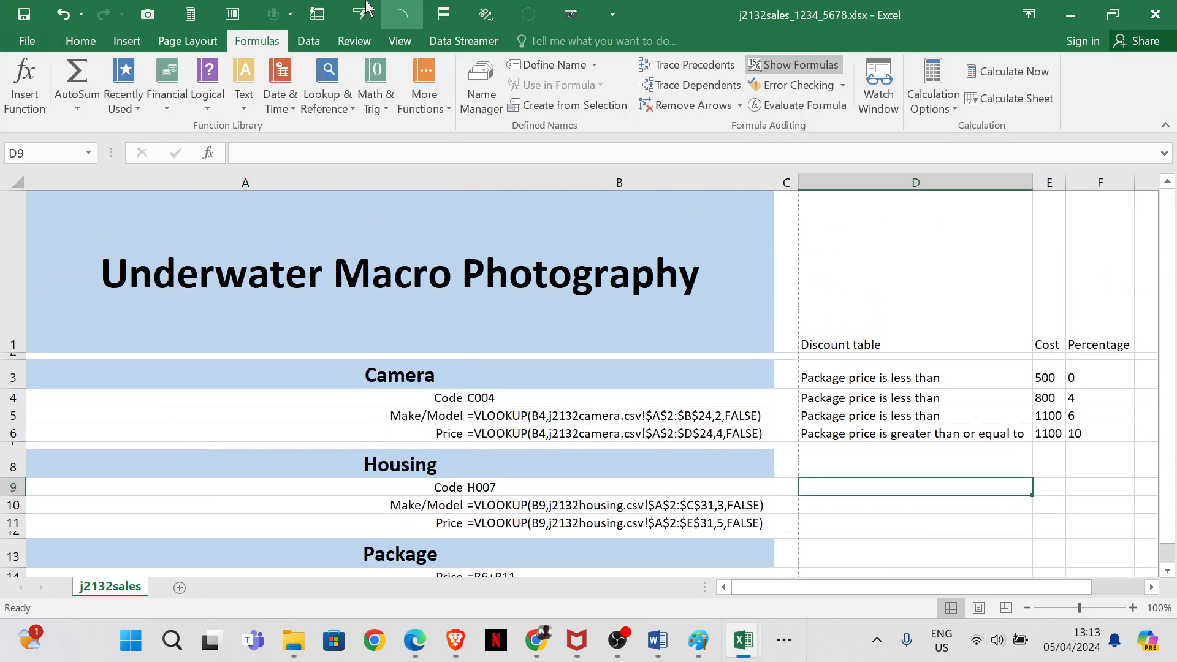
left_click(821, 67)
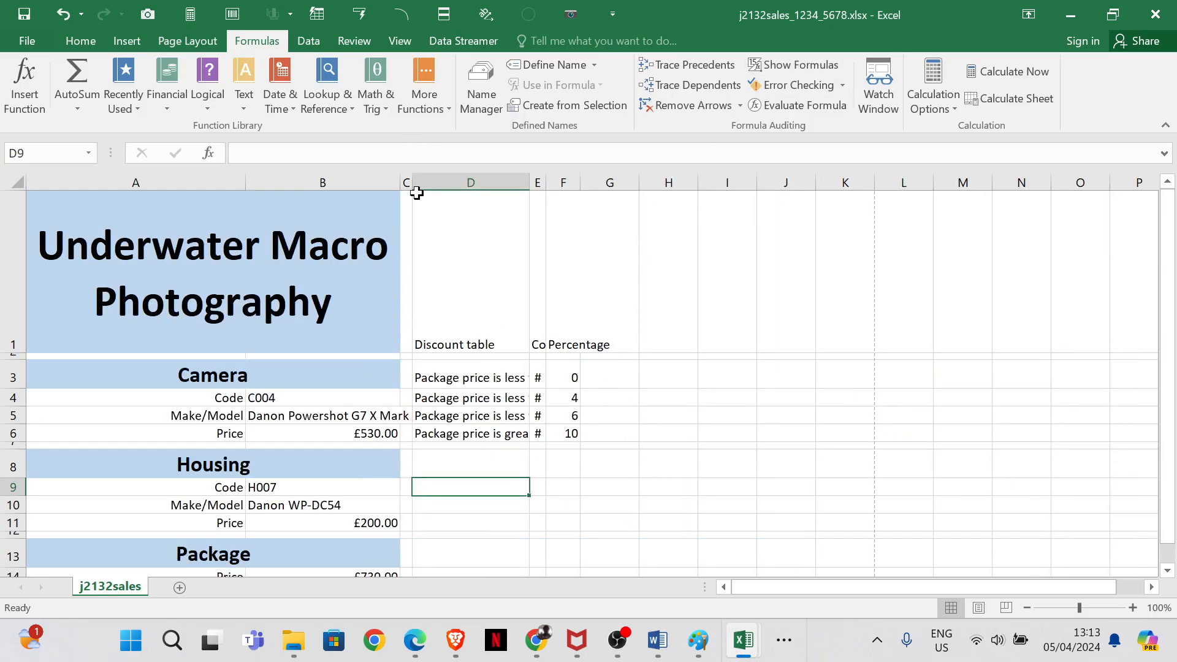
- Auto-fit the widths of columns B, E and F to their displayed values
double_click(401, 181)
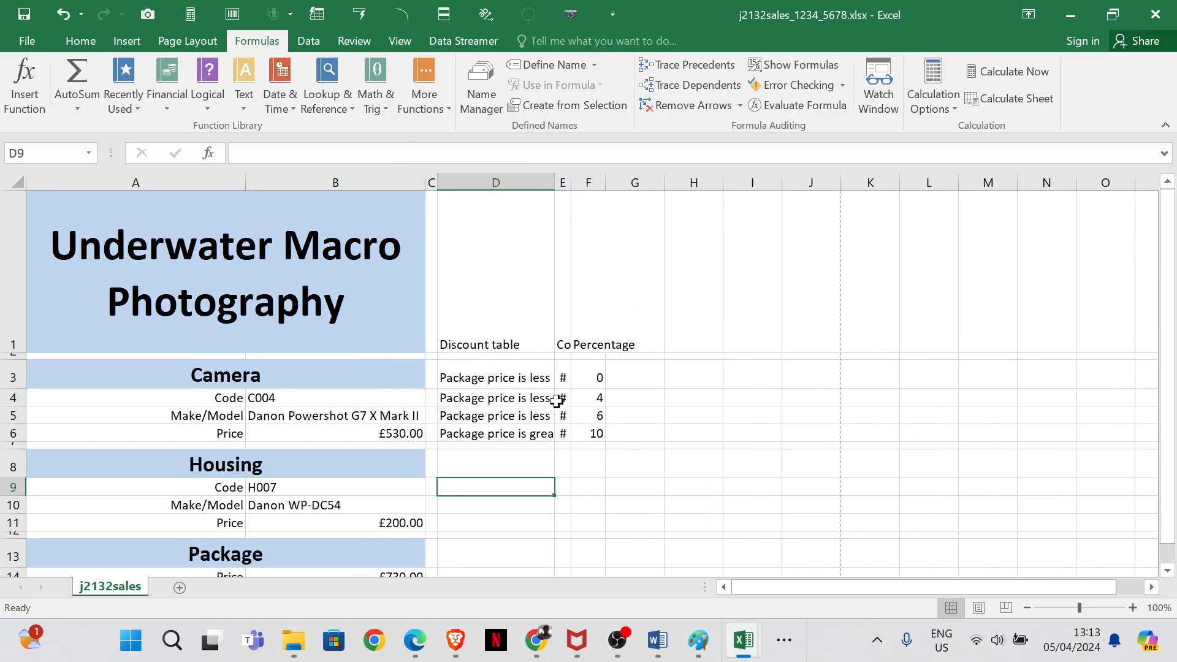
scroll(302, 366, "down", 3)
scroll(231, 358, "up", 3)
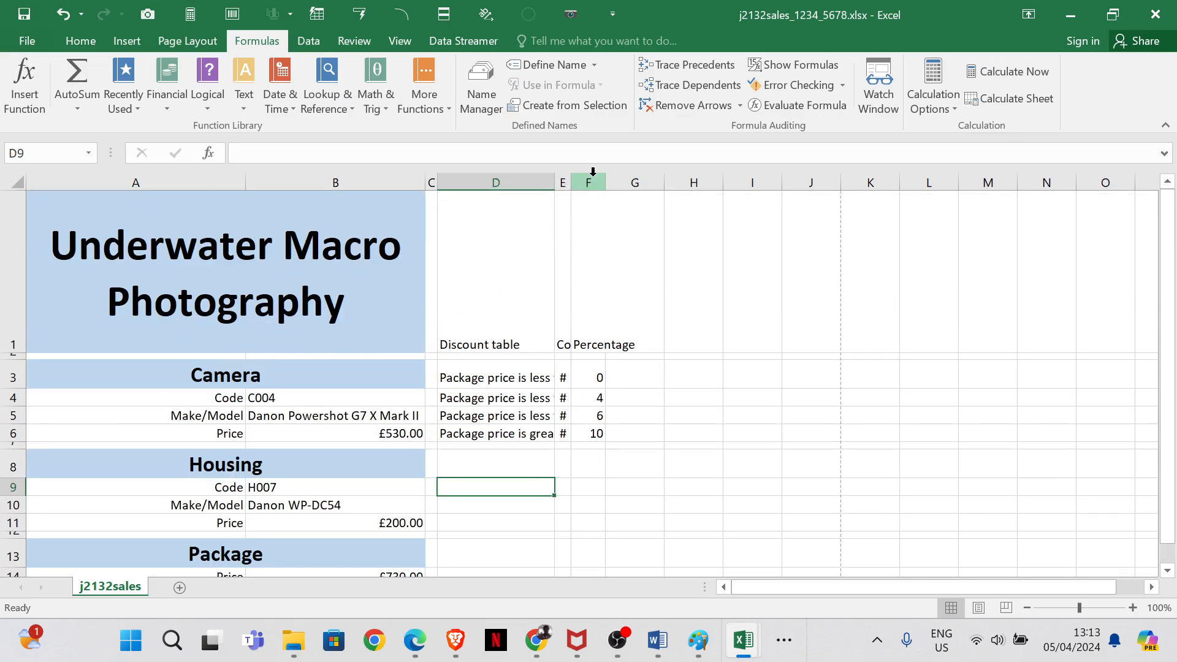
double_click(571, 182)
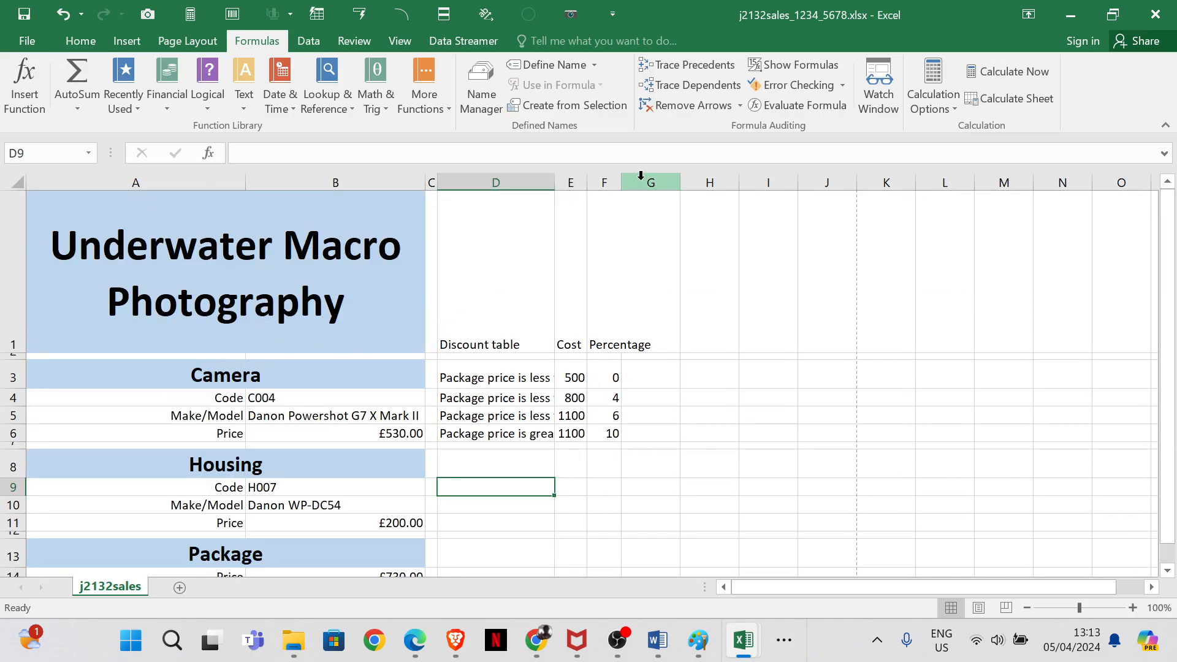
double_click(622, 182)
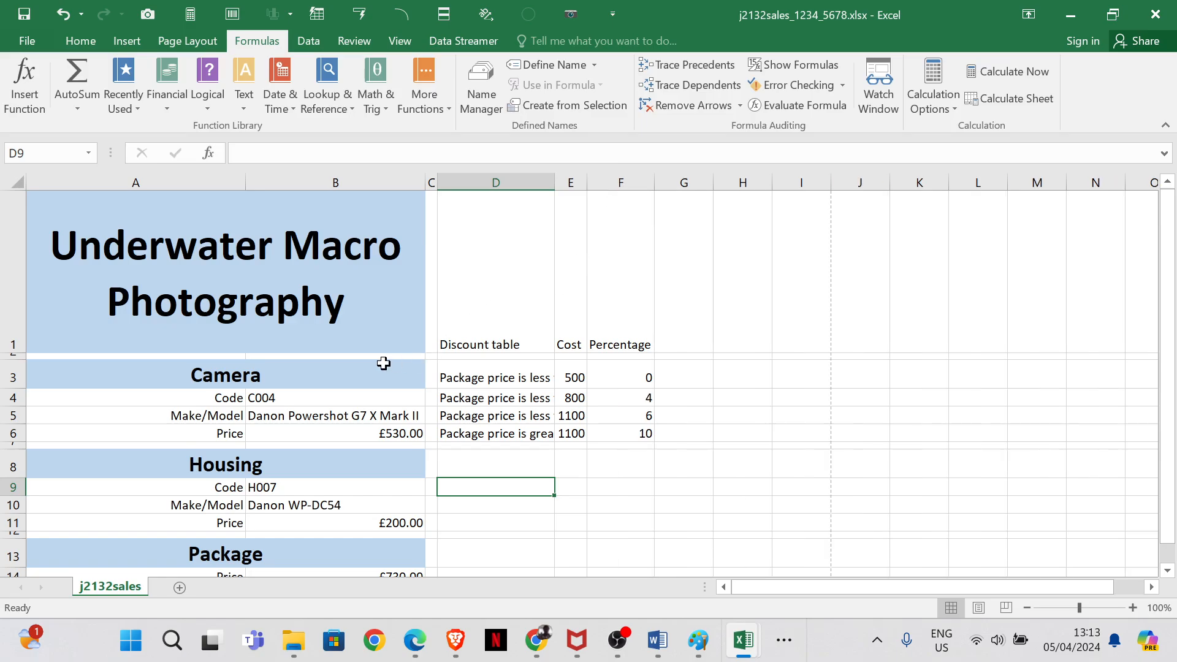
- Recheck question 22 in Edge, return to the sales workbook in Excel and set it to print the active sheets
mouse_move(415, 641)
left_click(486, 564)
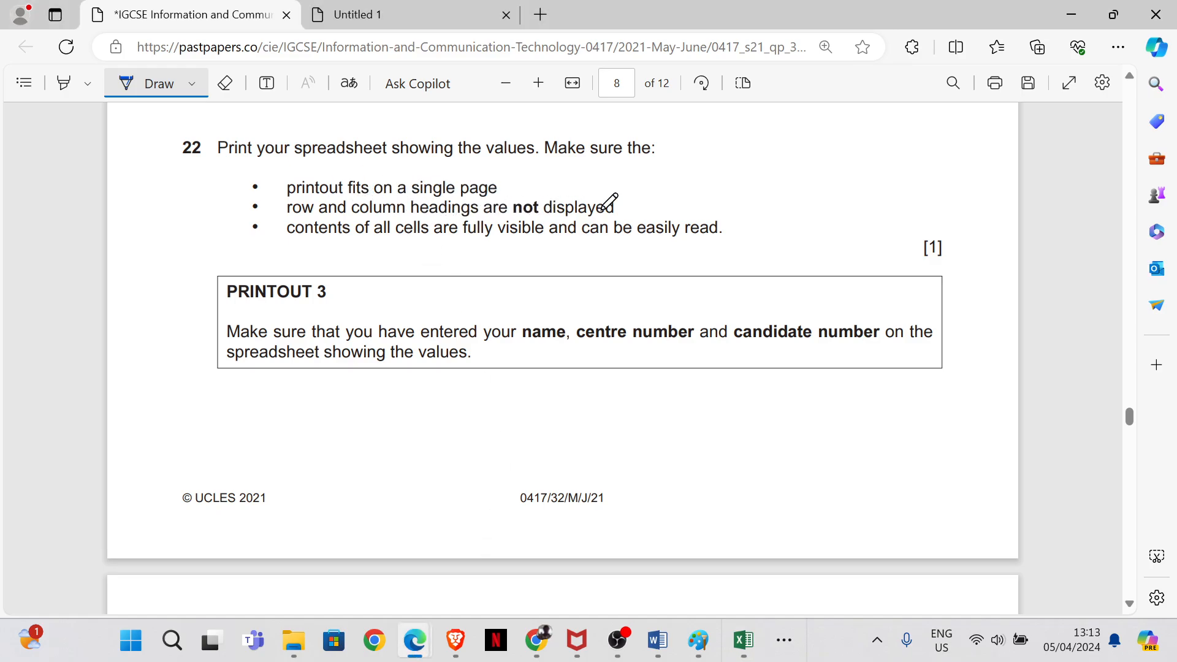
mouse_move(743, 641)
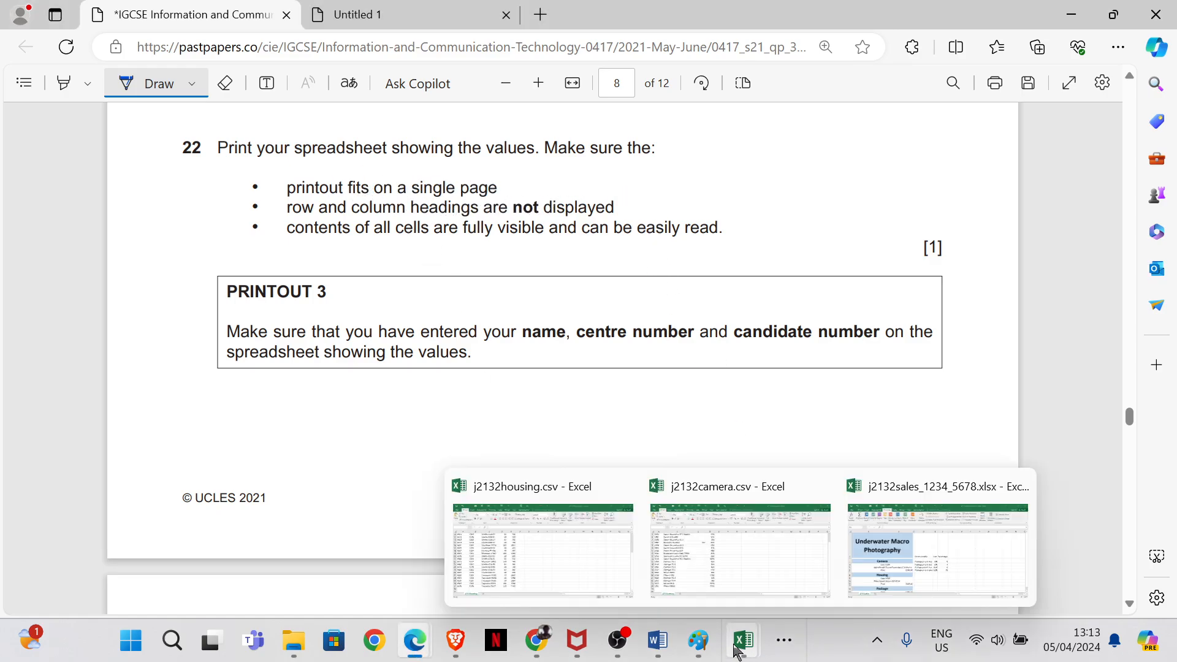
left_click(891, 566)
left_click(21, 41)
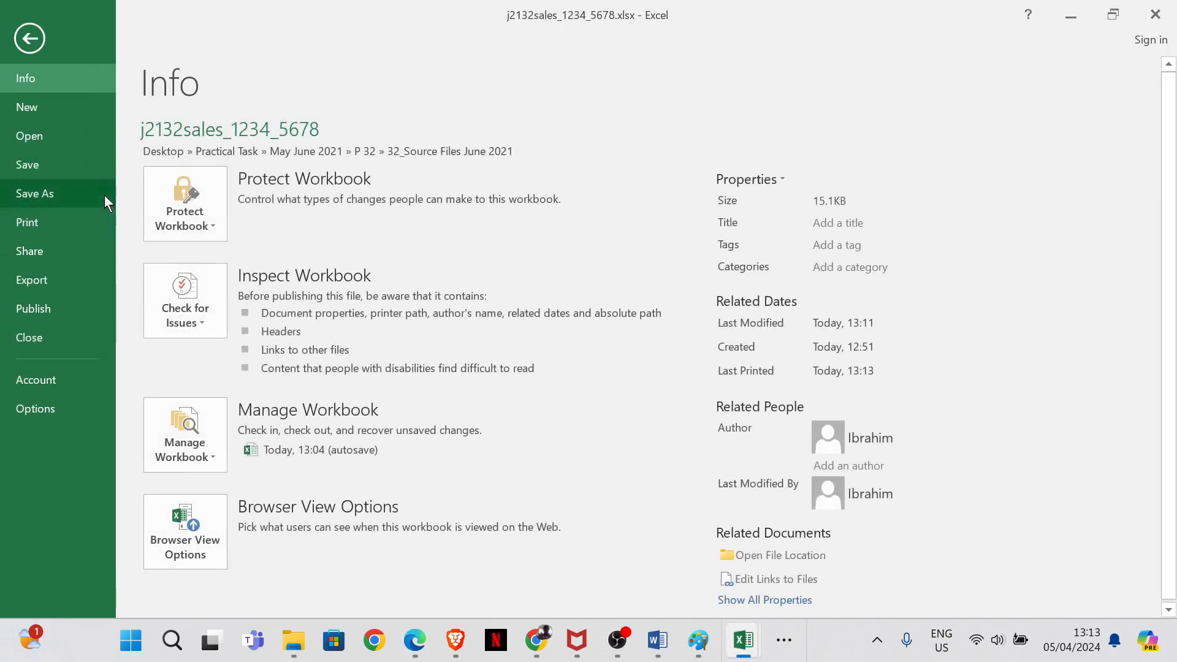
left_click(80, 219)
left_click(358, 345)
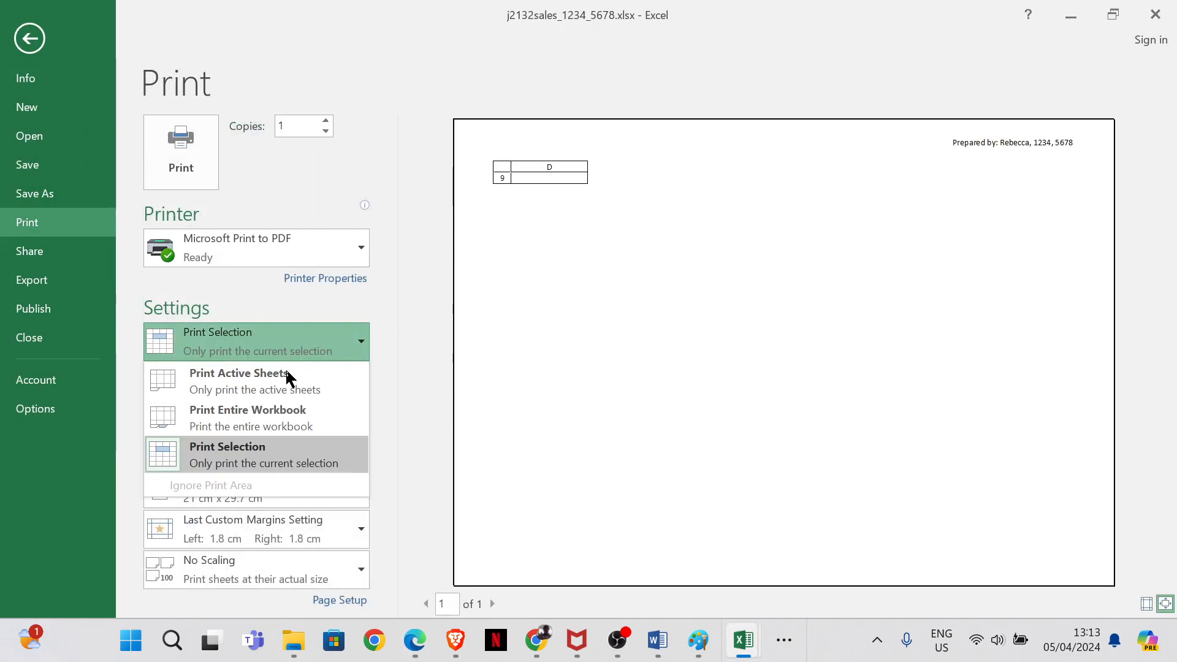
left_click(274, 381)
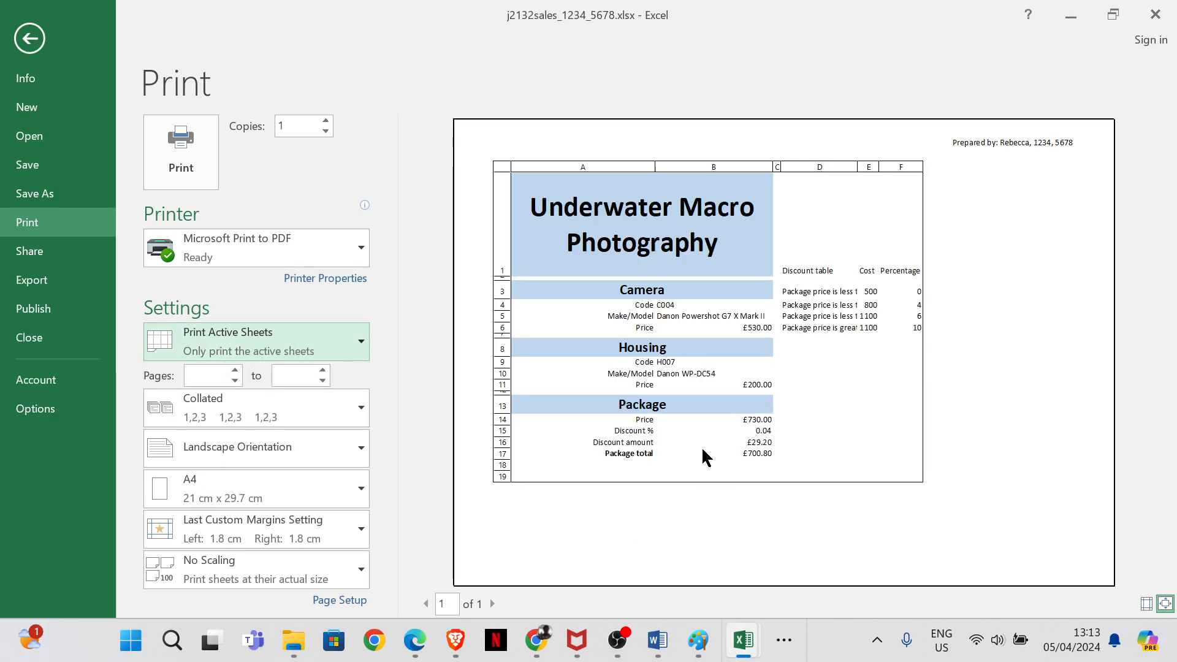
- Turn off the printing of row and column headings in the page setup
left_click(331, 601)
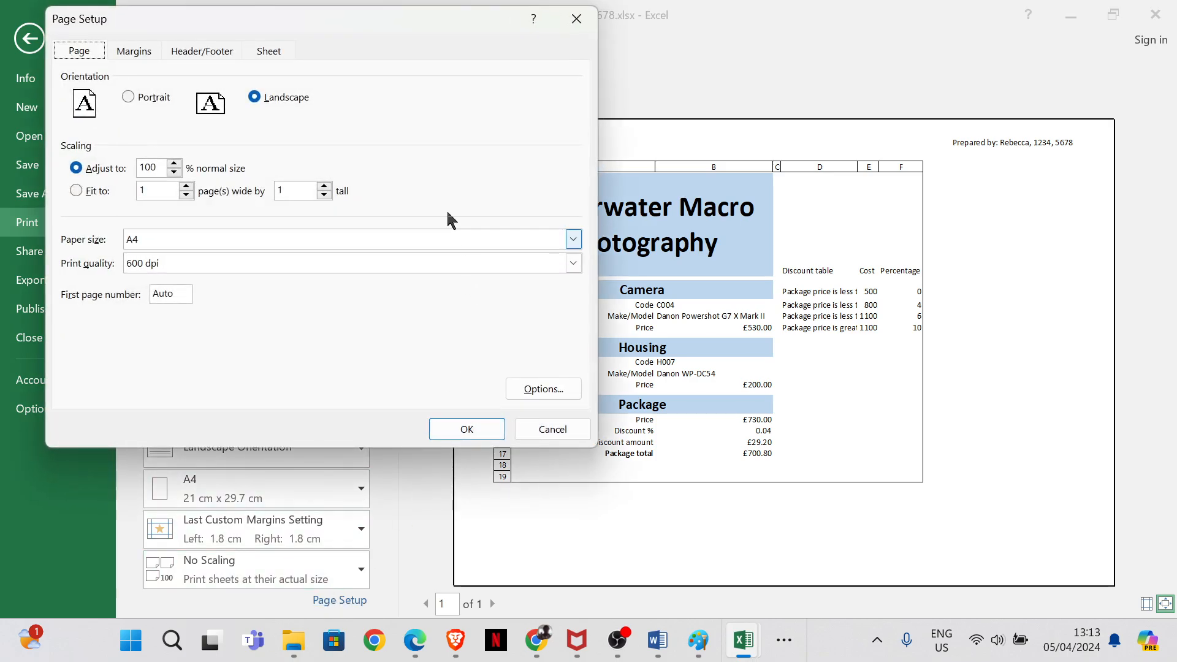
left_click(268, 51)
left_click(102, 247)
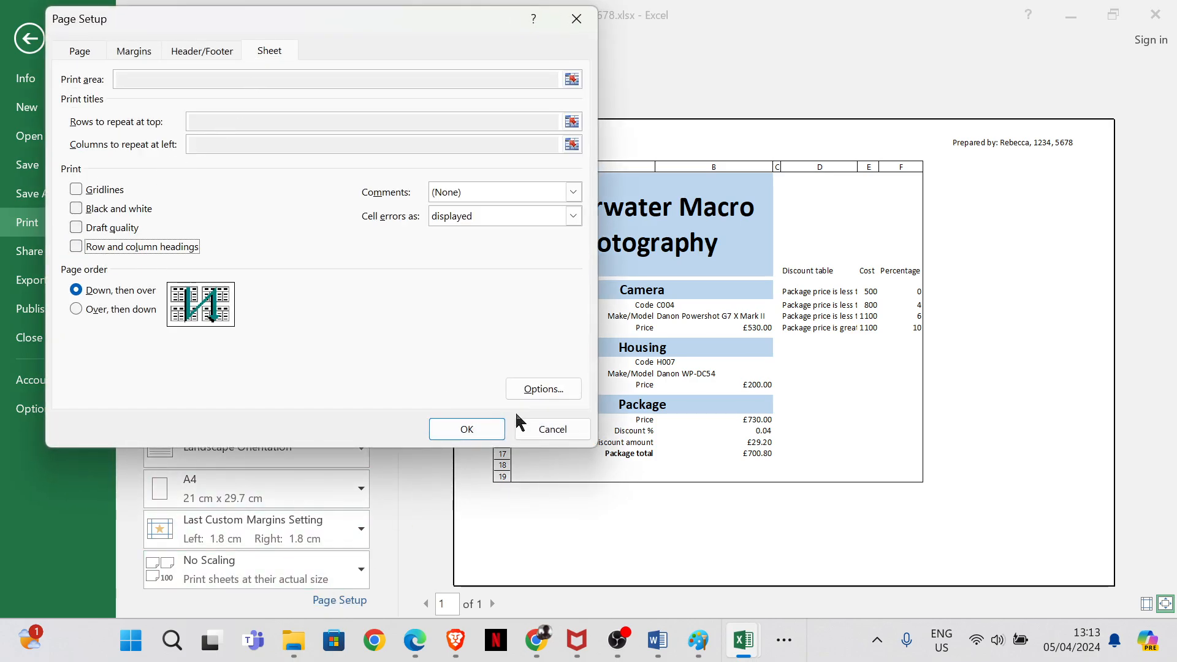
left_click(464, 430)
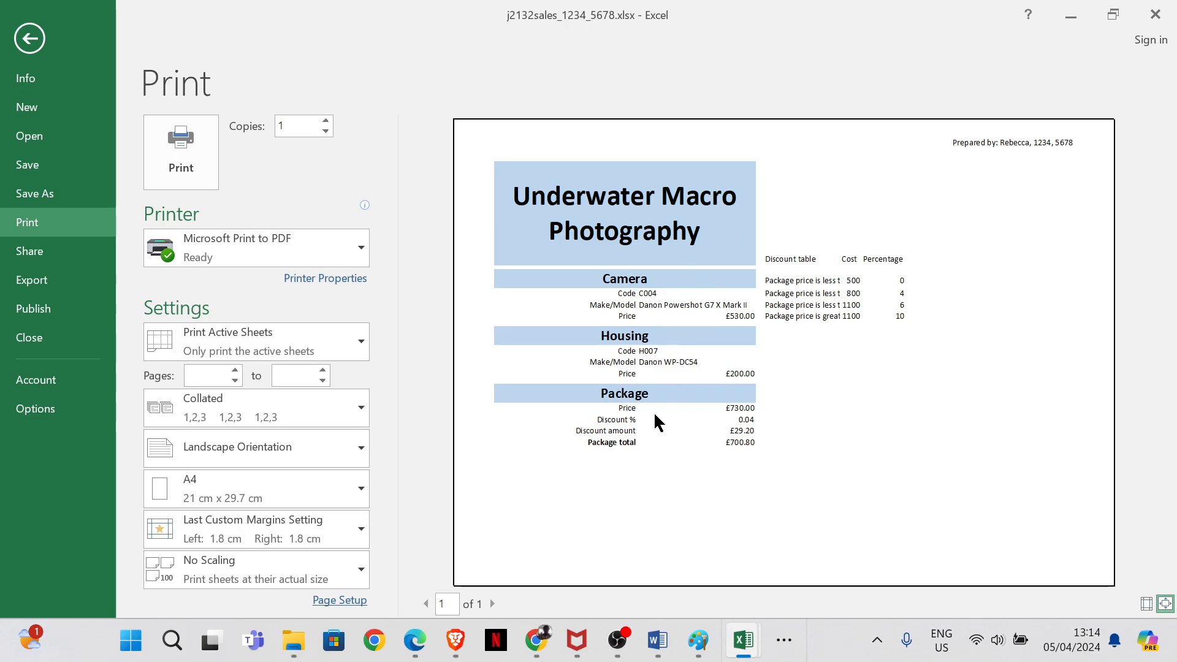
- Switch to the exam paper in Edge, tick off question 22 and underline the camera code in question 23
mouse_move(415, 641)
left_click(481, 595)
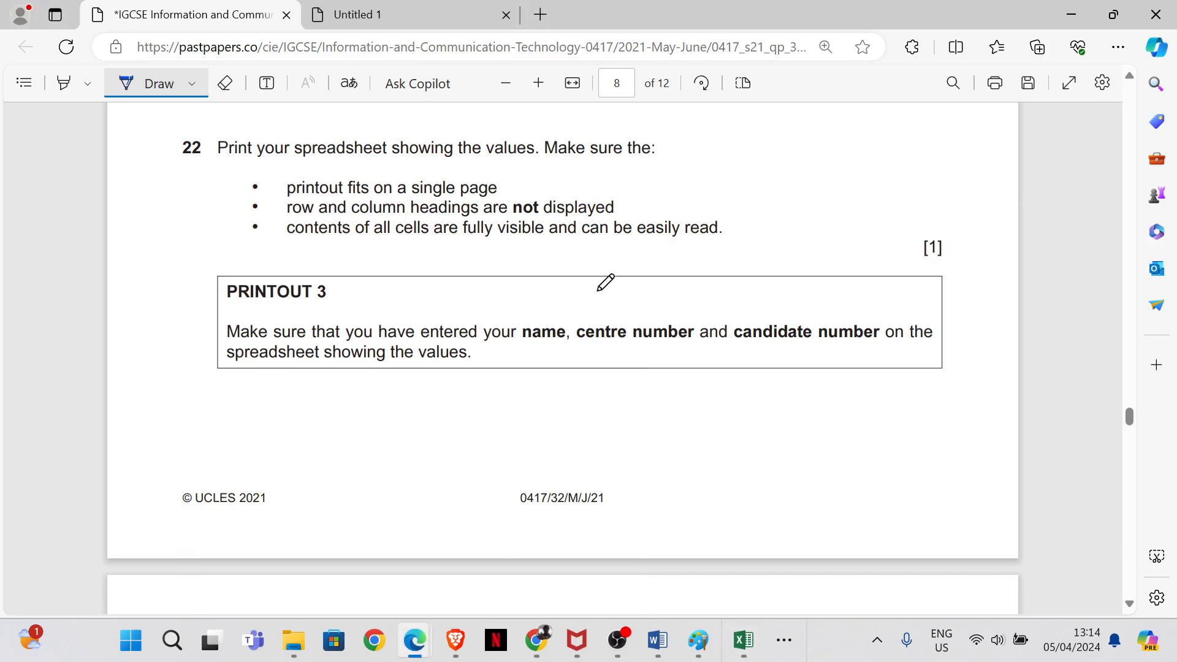
left_click_drag(592, 251, 715, 281)
scroll(696, 305, "down", 8)
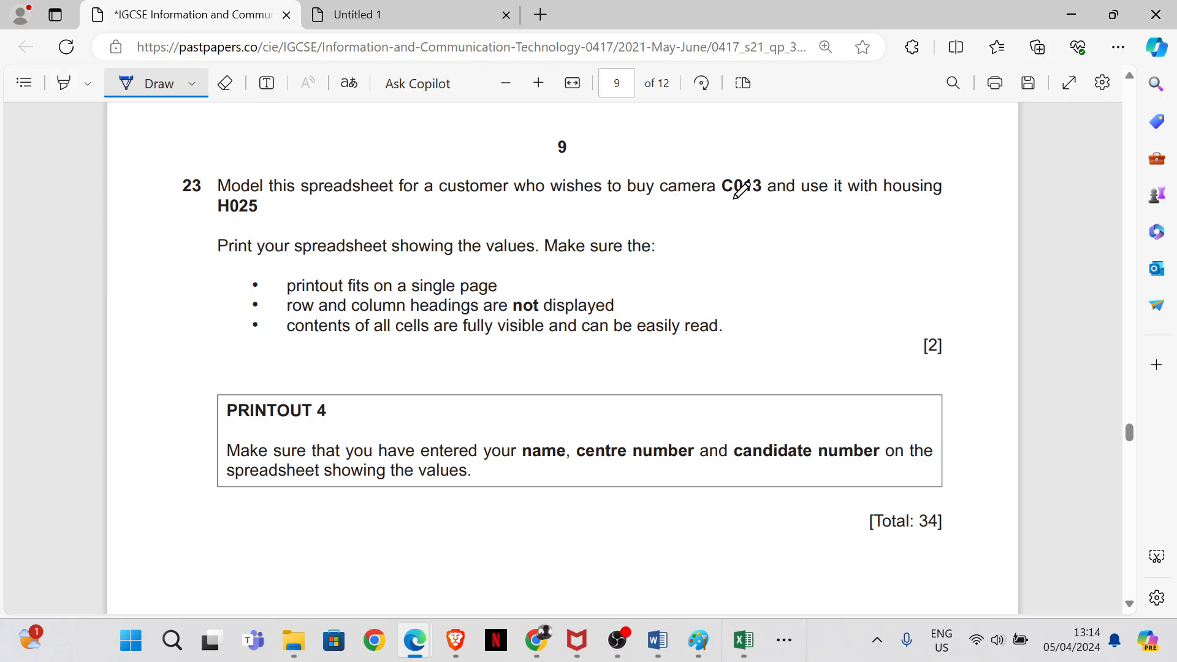
left_click_drag(735, 198, 765, 197)
- Return to the sales sheet in Excel and set the camera code in B4 to C013
mouse_move(740, 641)
left_click(861, 598)
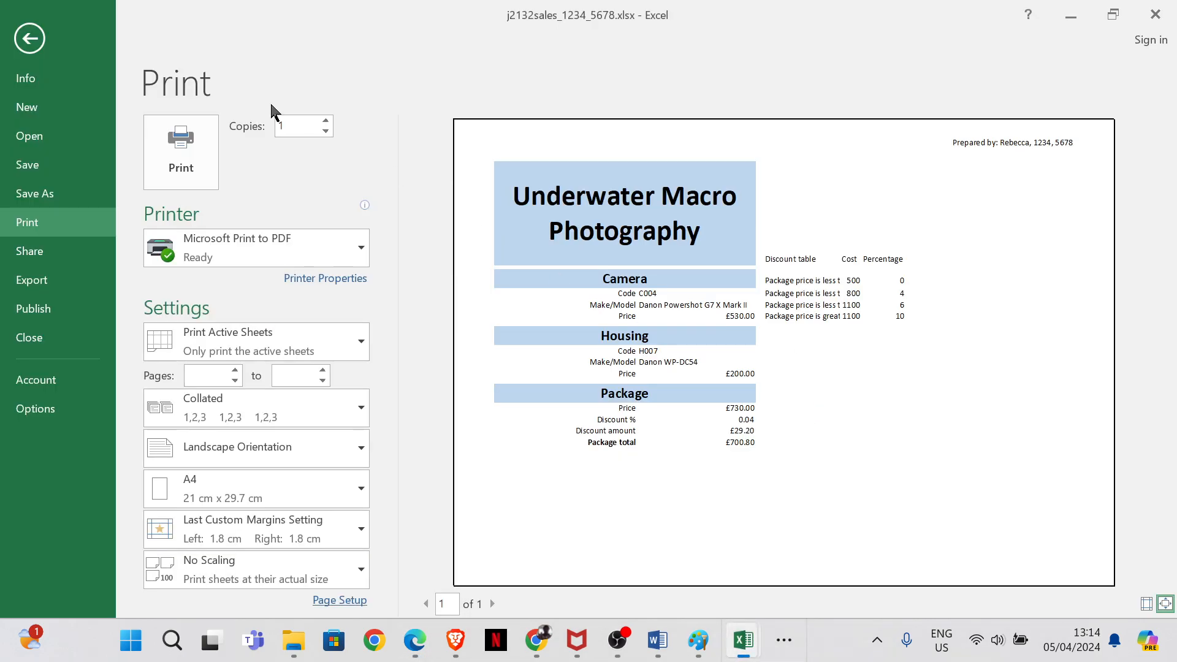
left_click(30, 37)
left_click(312, 404)
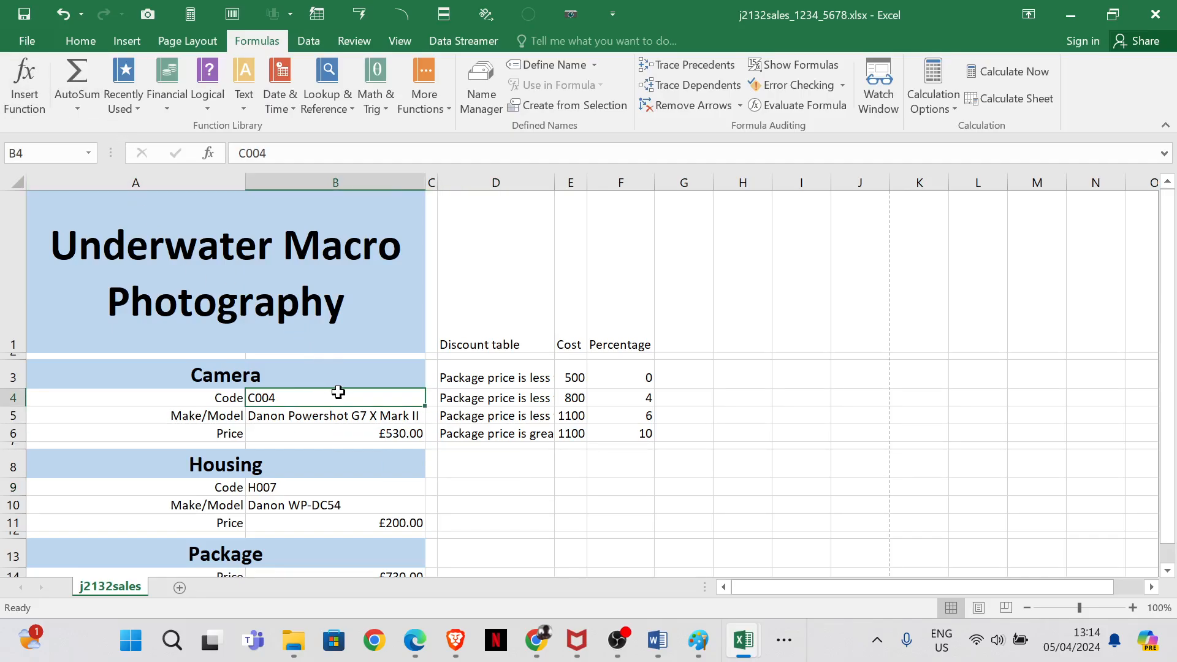
scroll(475, 388, "down", 1)
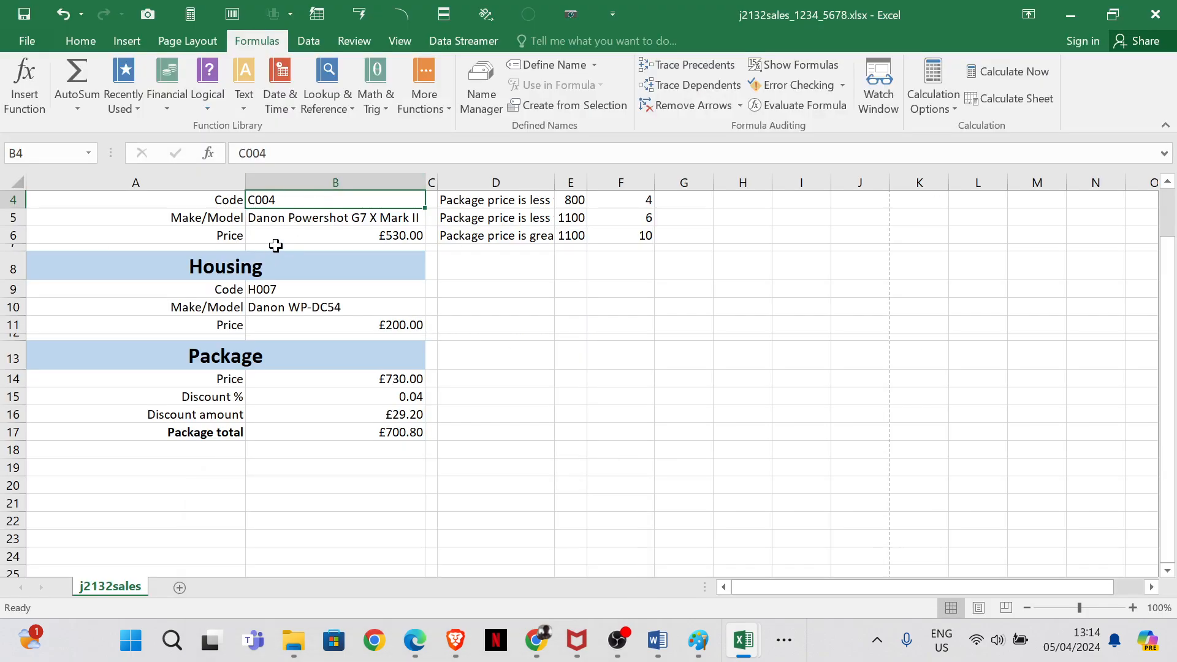
type("C")
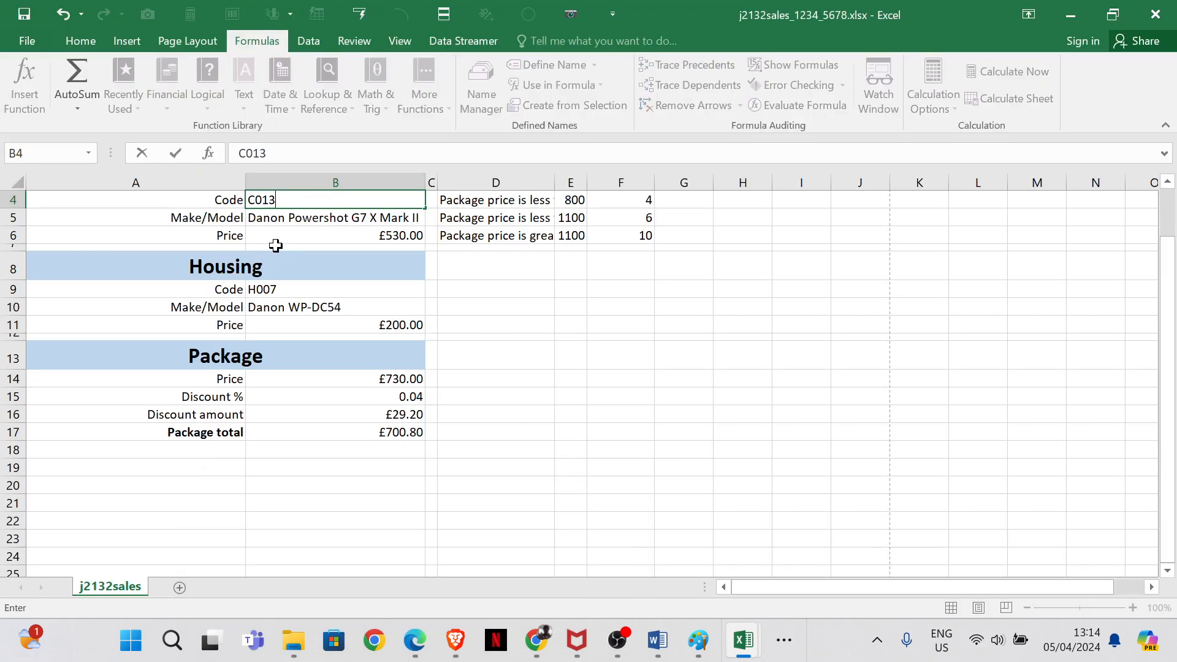
type("013")
- Set the housing code in B9 to H025, checking it against question 23 of the exam paper
left_click(331, 293)
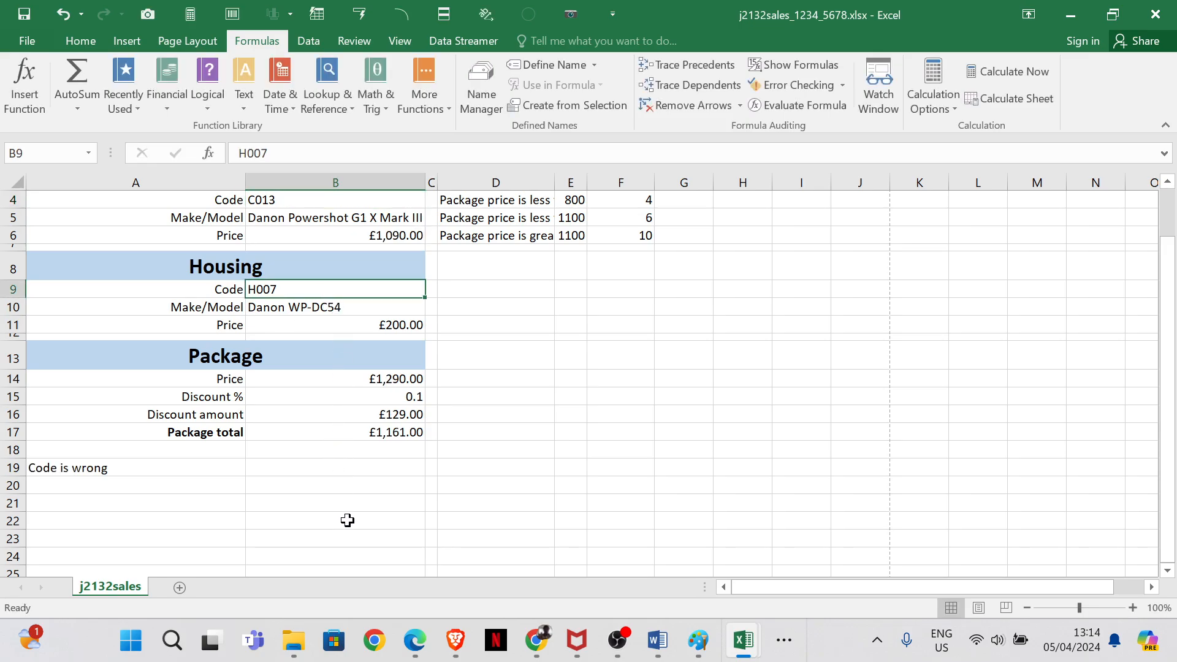
mouse_move(415, 640)
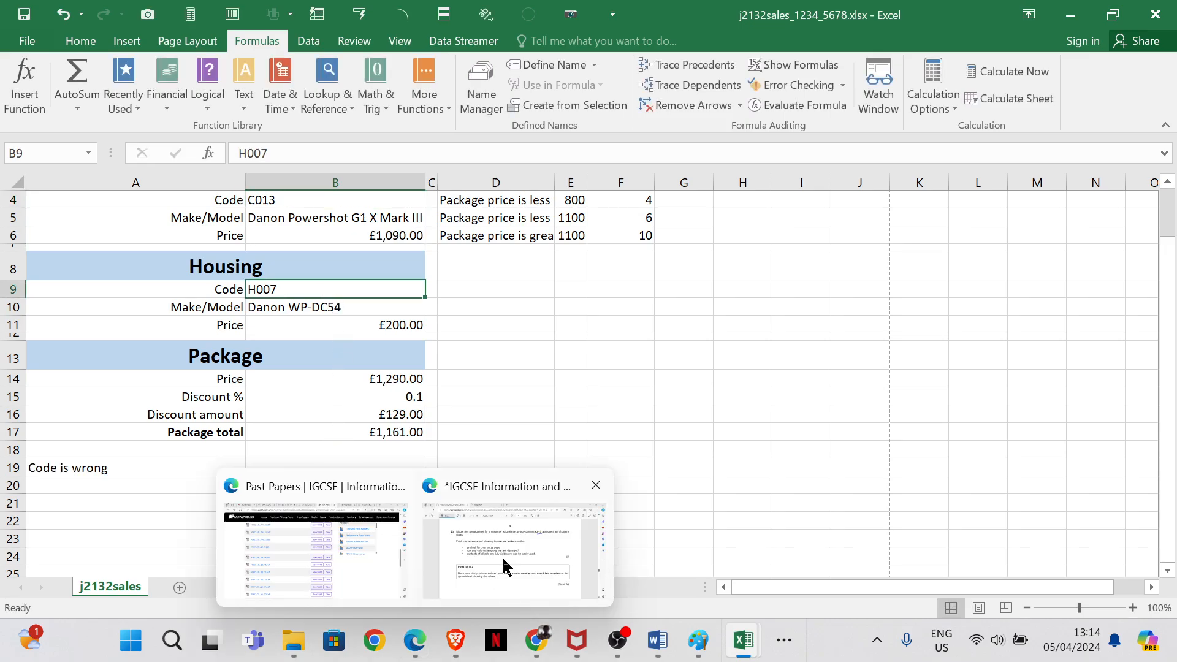
mouse_move(507, 567)
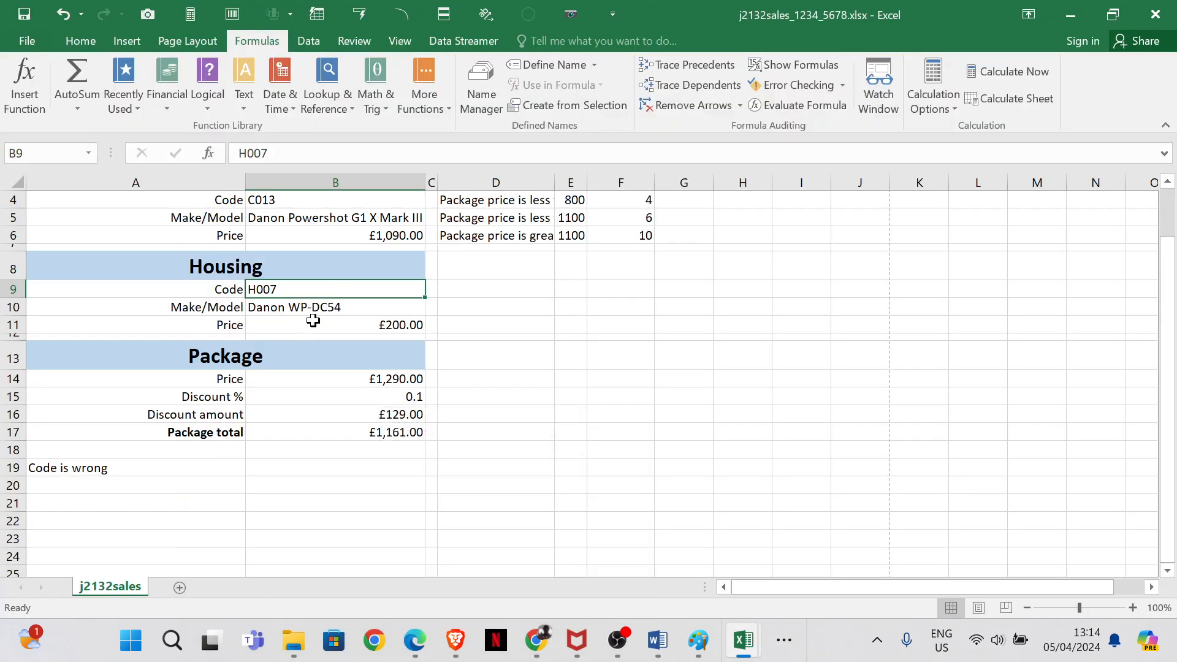
type("H")
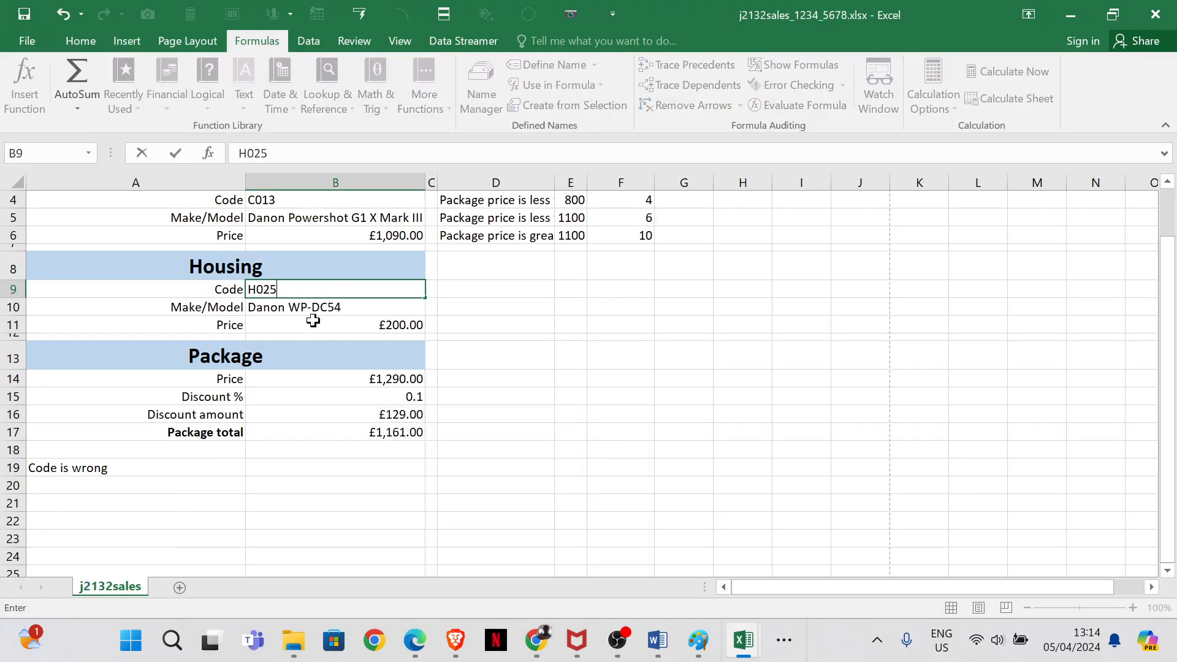
key("Return")
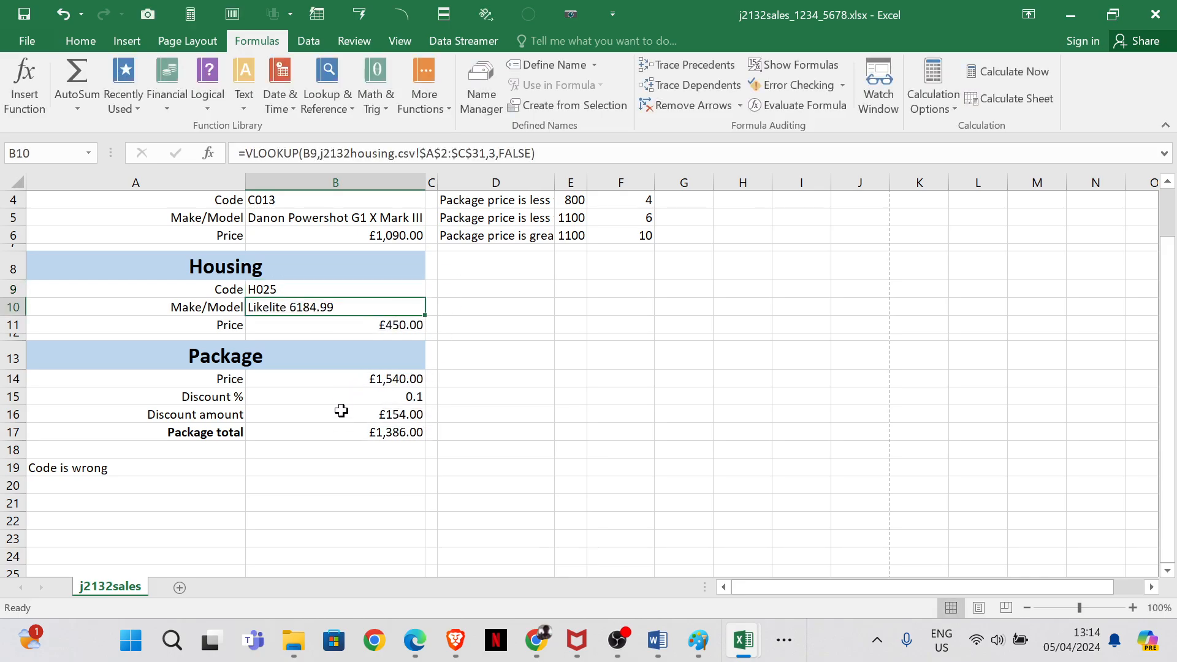
mouse_move(414, 640)
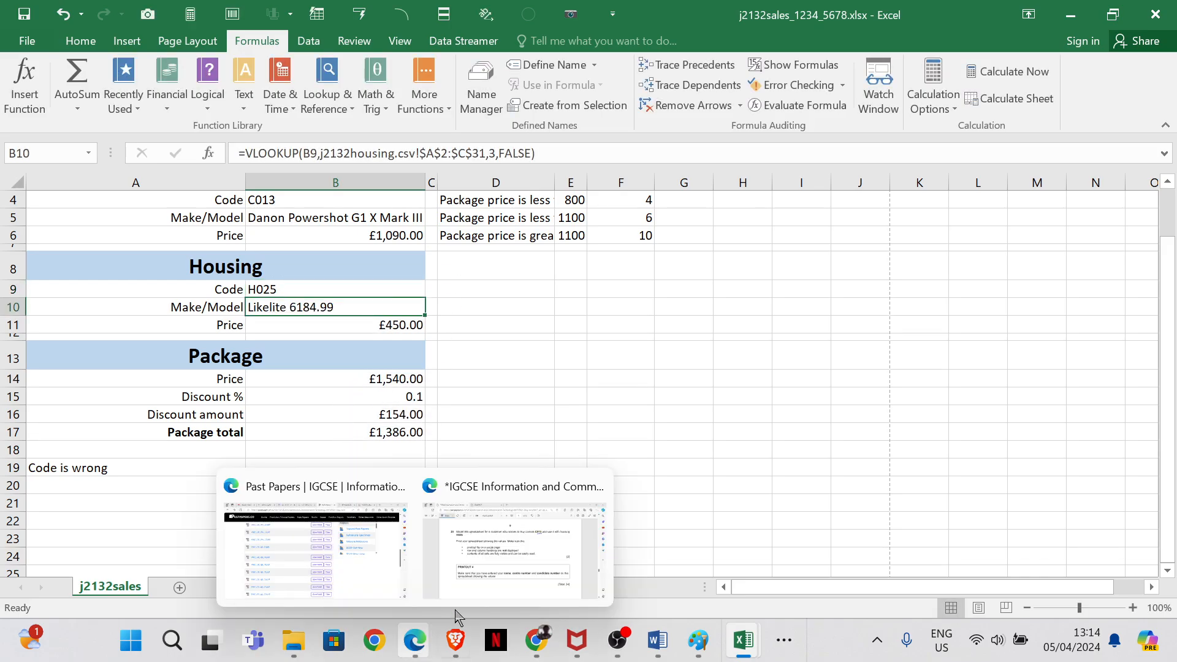
mouse_move(504, 576)
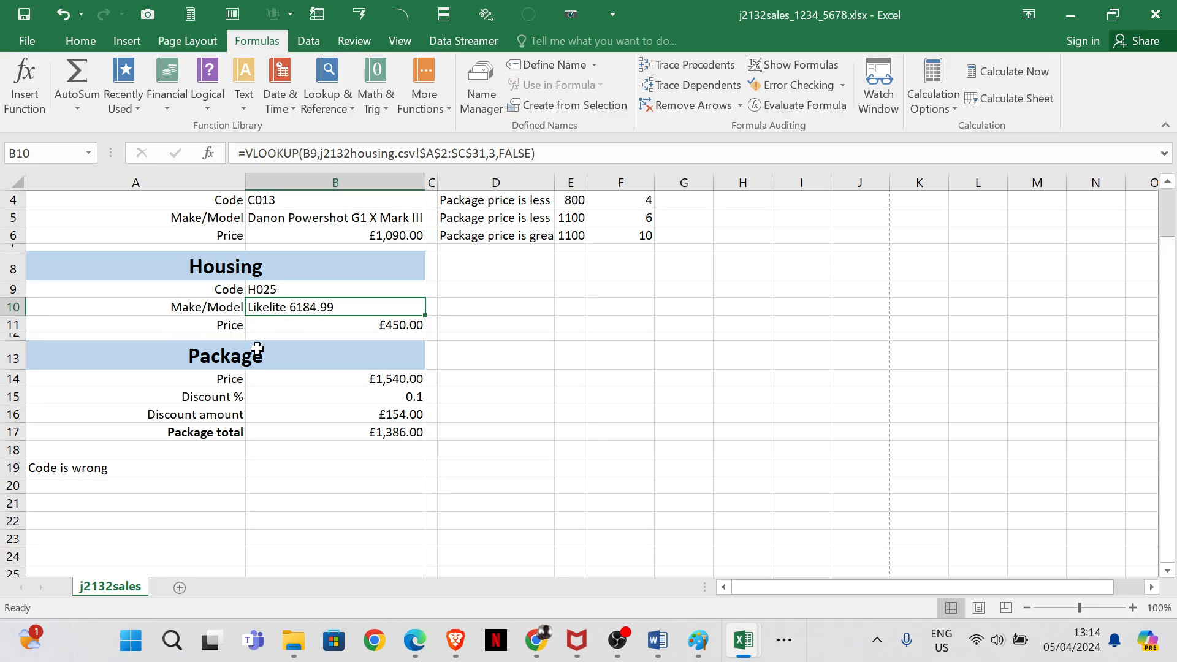
- Look over the modelled package in the sales sheet, switch to the exam paper in Edge and tick off question 23's single-page requirement
scroll(270, 215, "up", 1)
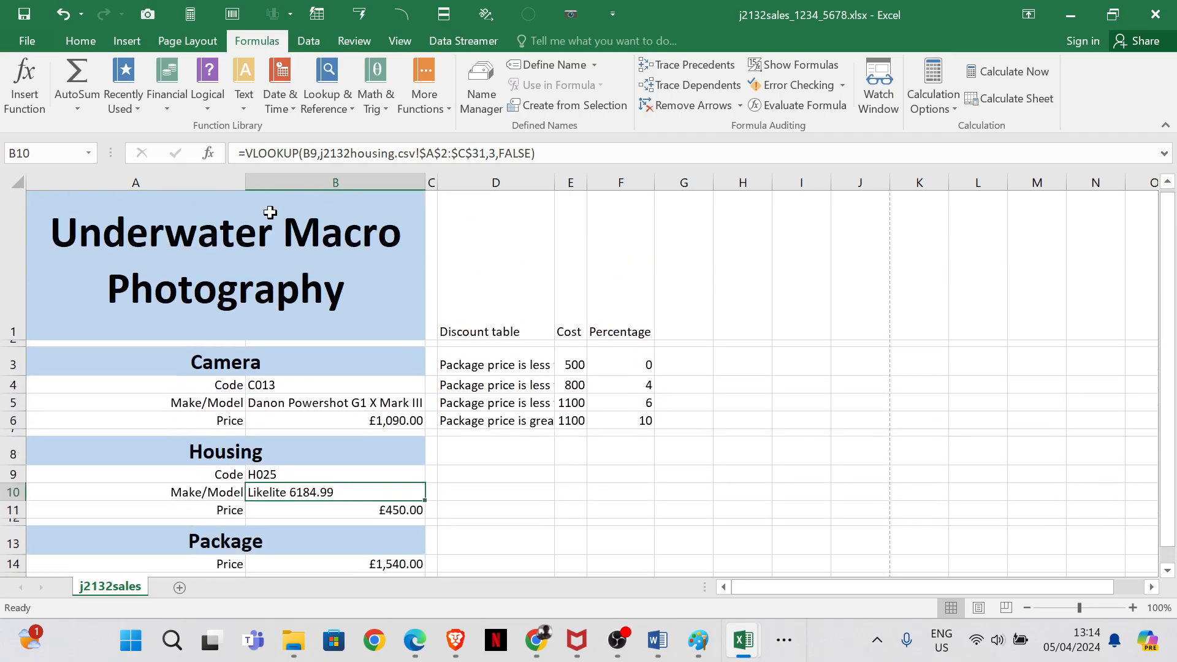
scroll(248, 389, "down", 1)
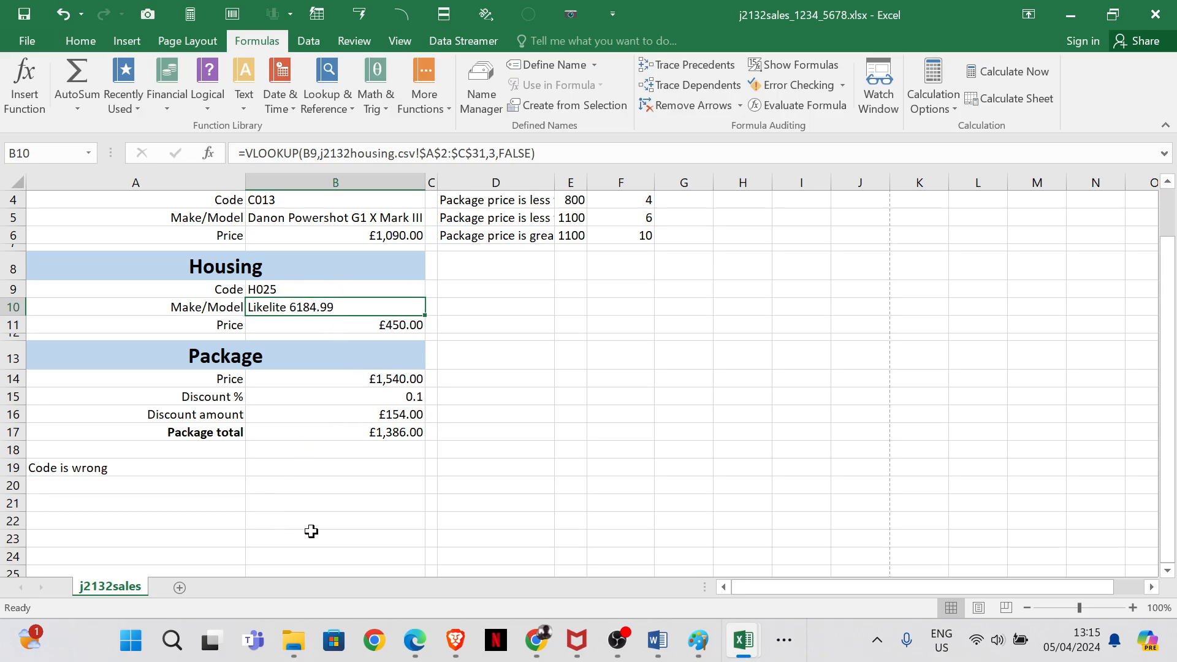
left_click(537, 567)
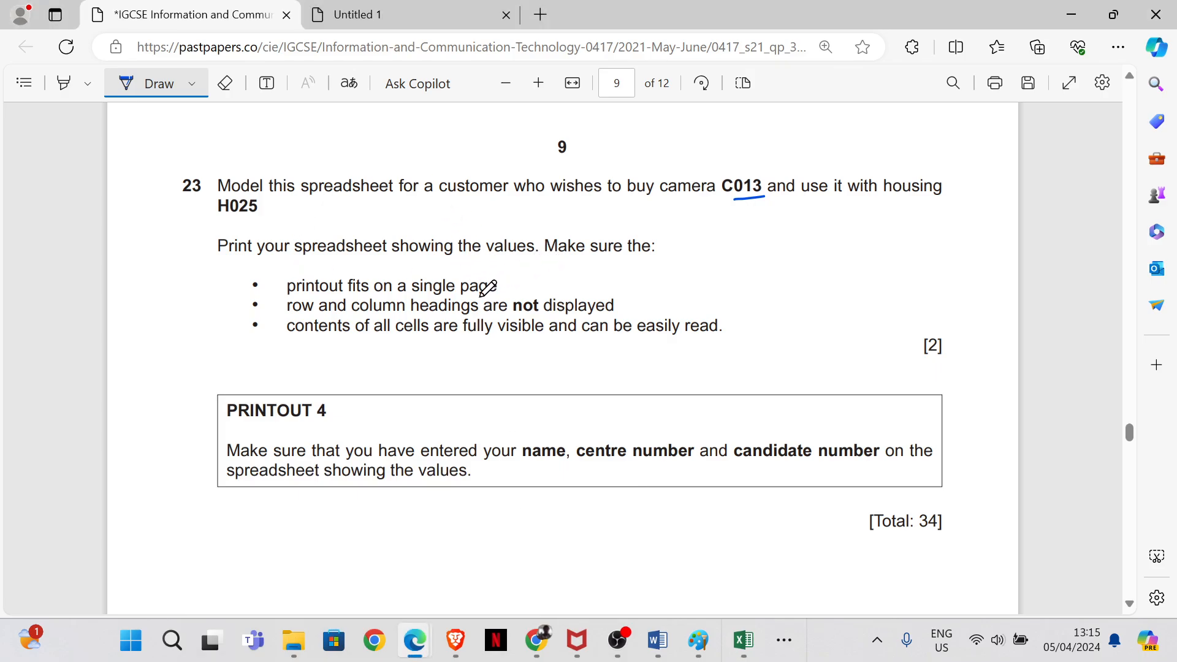
left_click_drag(500, 288, 595, 268)
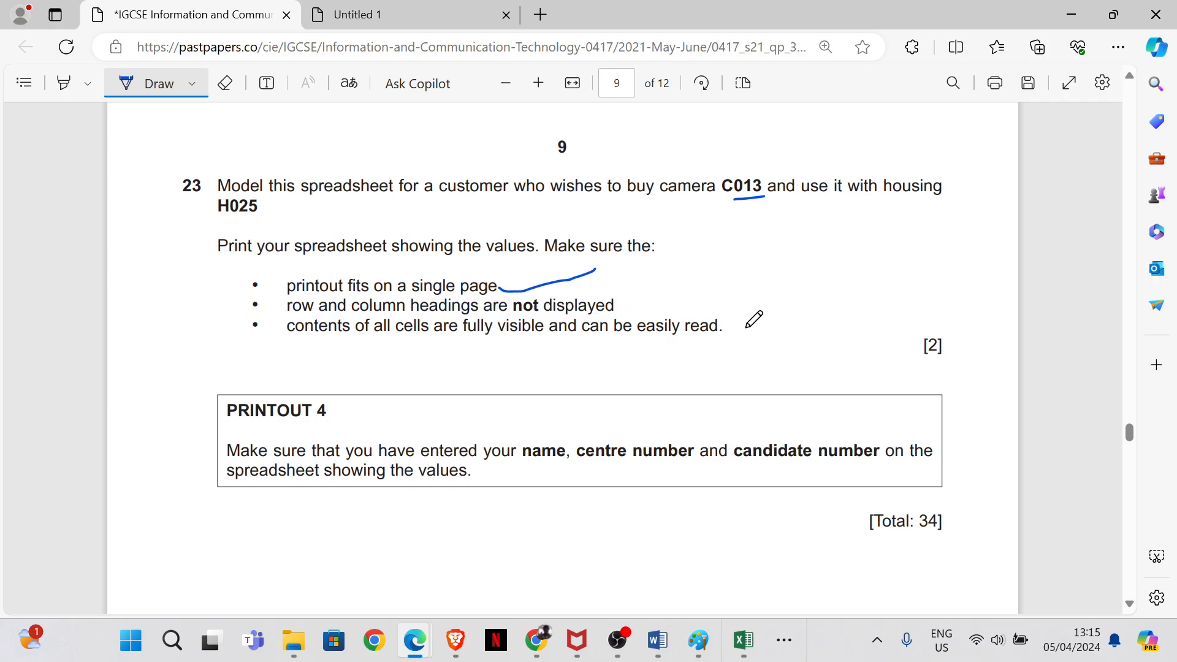
- Return to the sales workbook in Excel and check its print preview and the page setup option for row and column headings
mouse_move(743, 640)
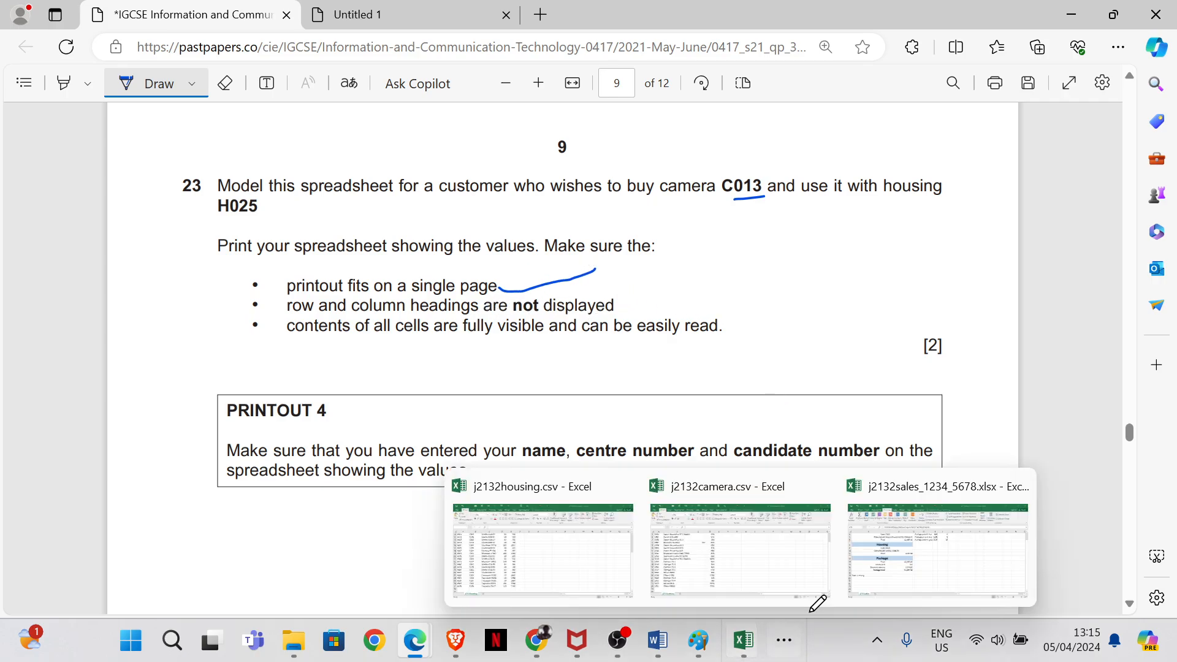
left_click(892, 574)
left_click(26, 41)
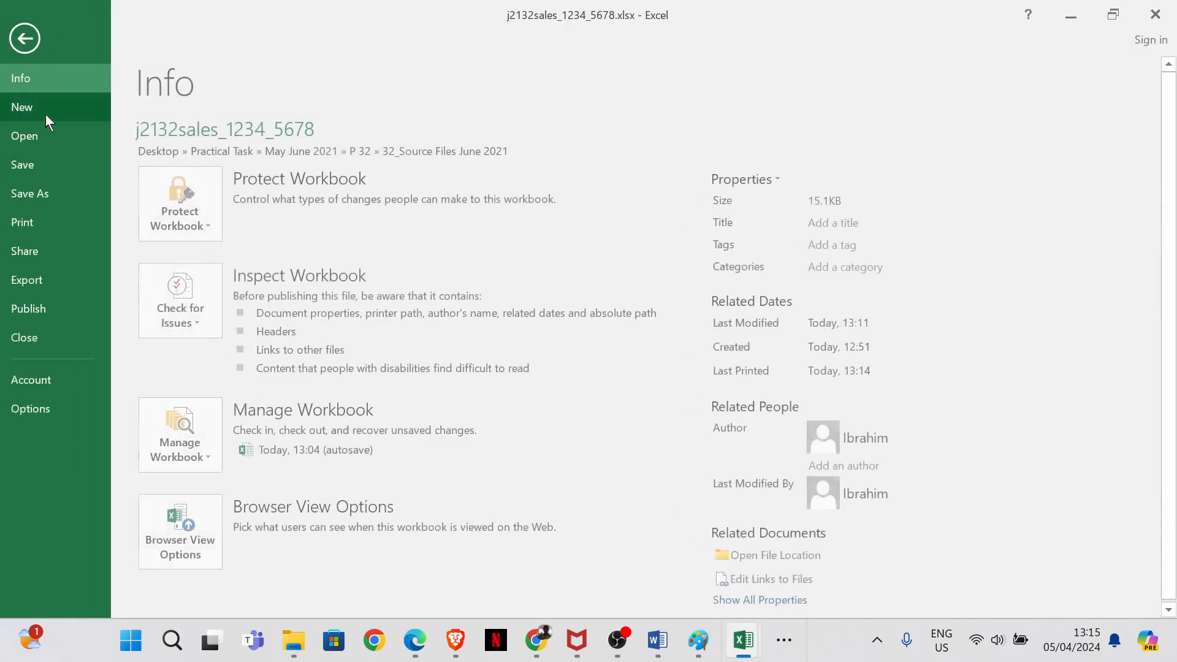
left_click(61, 219)
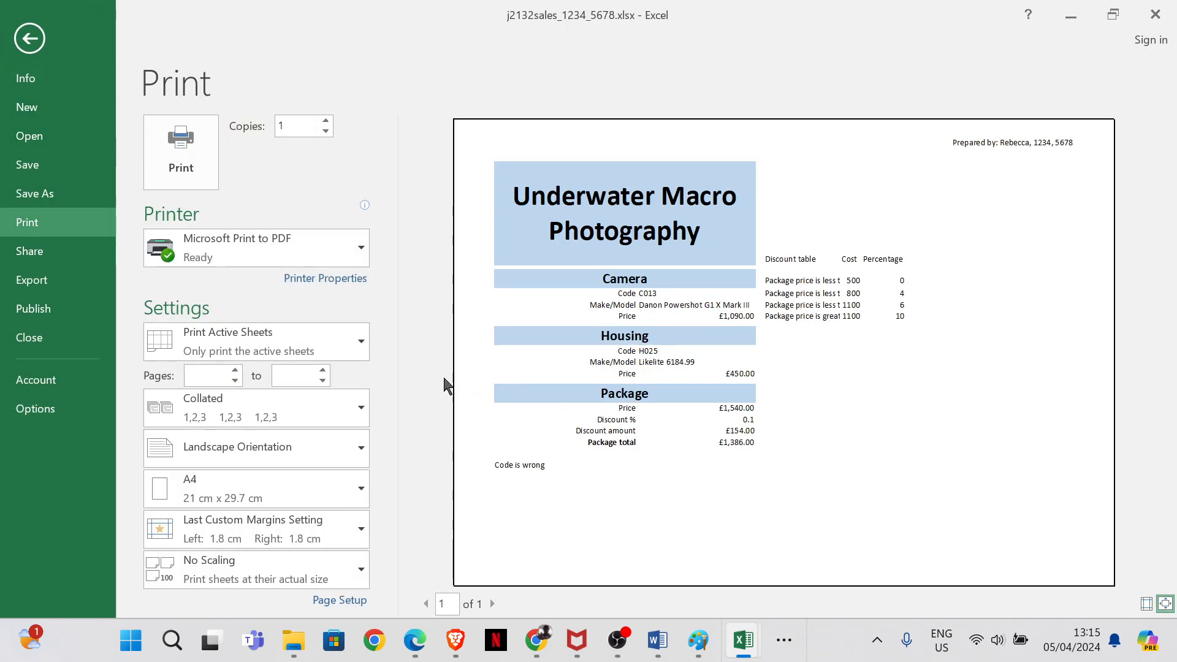
left_click(340, 600)
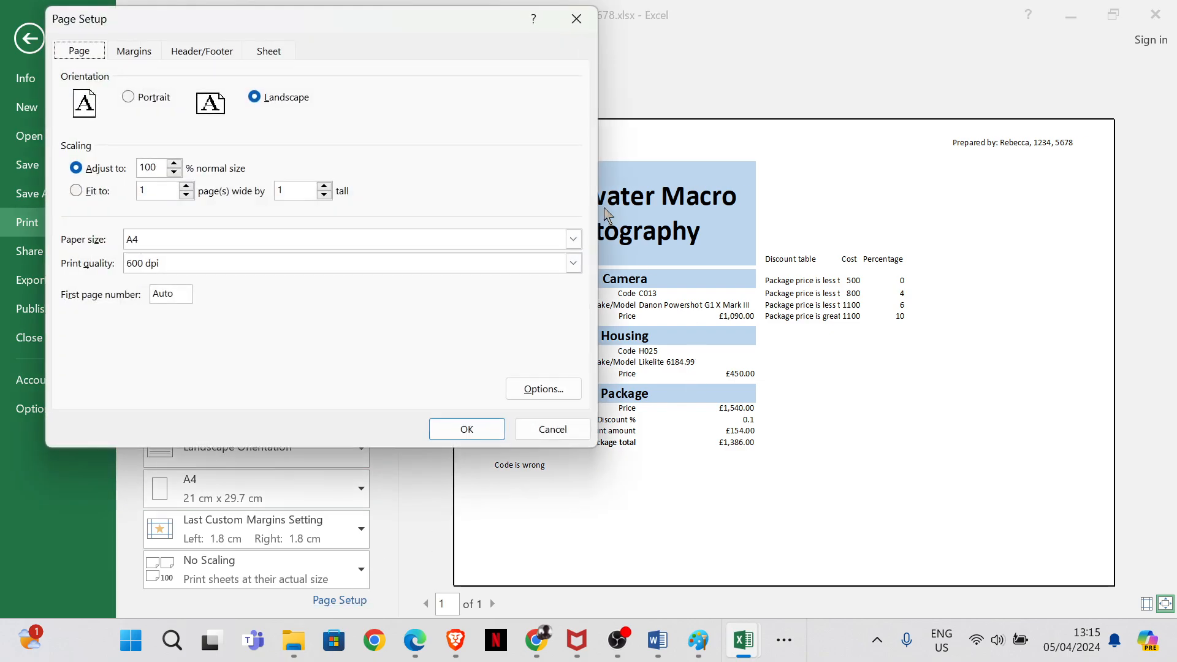
left_click(263, 68)
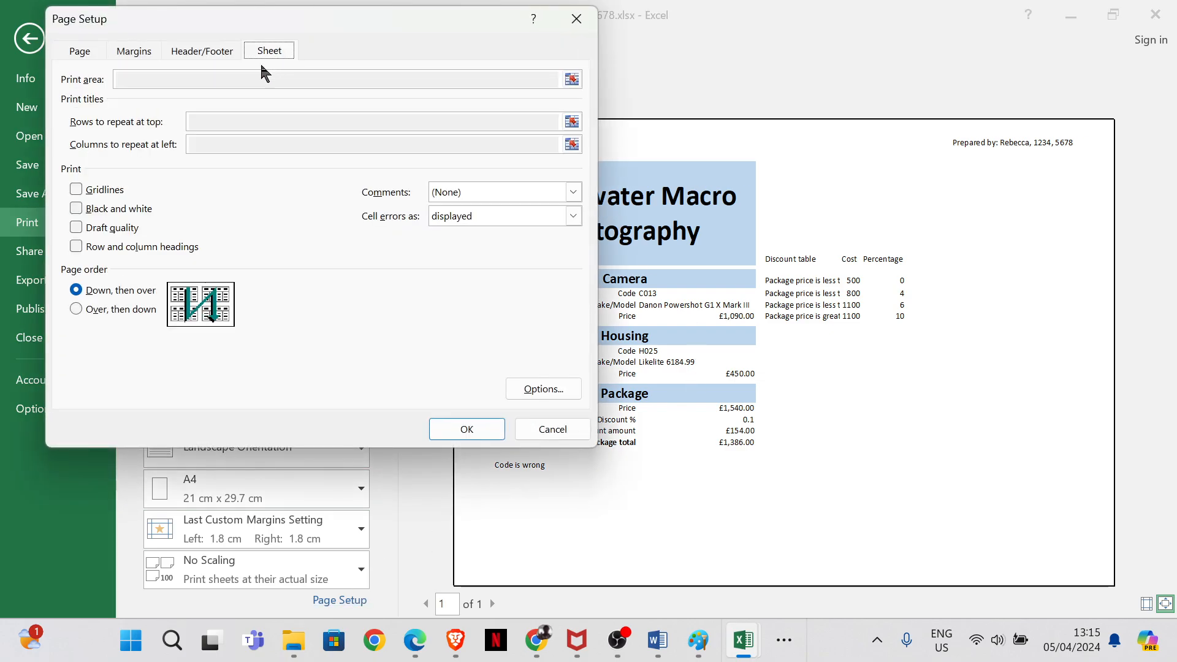
left_click(488, 434)
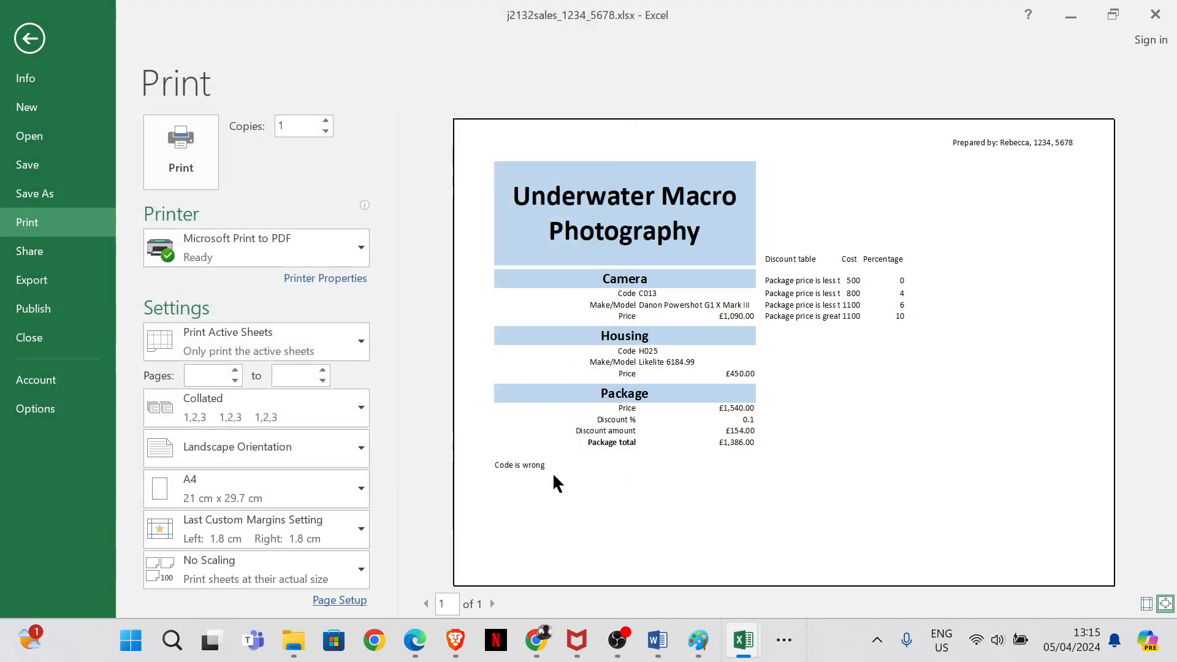
- Switch to the exam paper in Edge, tick off the remaining printout requirements of question 23 and look back over the earlier questions
mouse_move(414, 640)
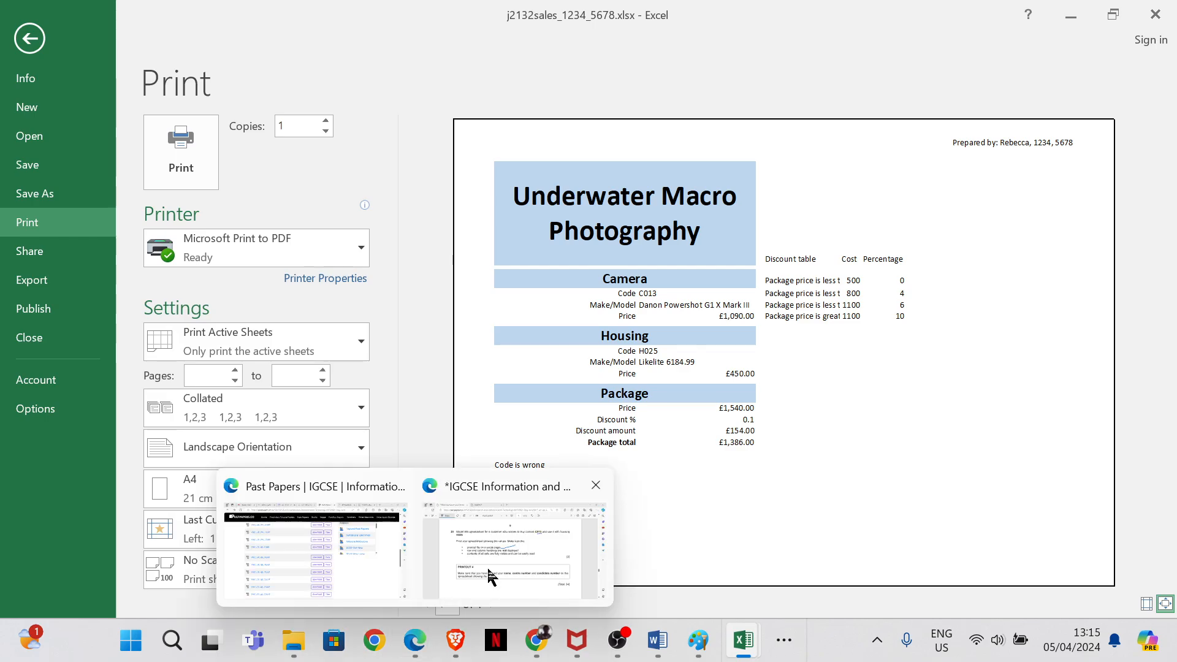
left_click(494, 567)
mouse_move(542, 321)
left_mouse_down()
mouse_move(573, 343)
mouse_move(775, 259)
left_mouse_up()
scroll(696, 331, "down", 10)
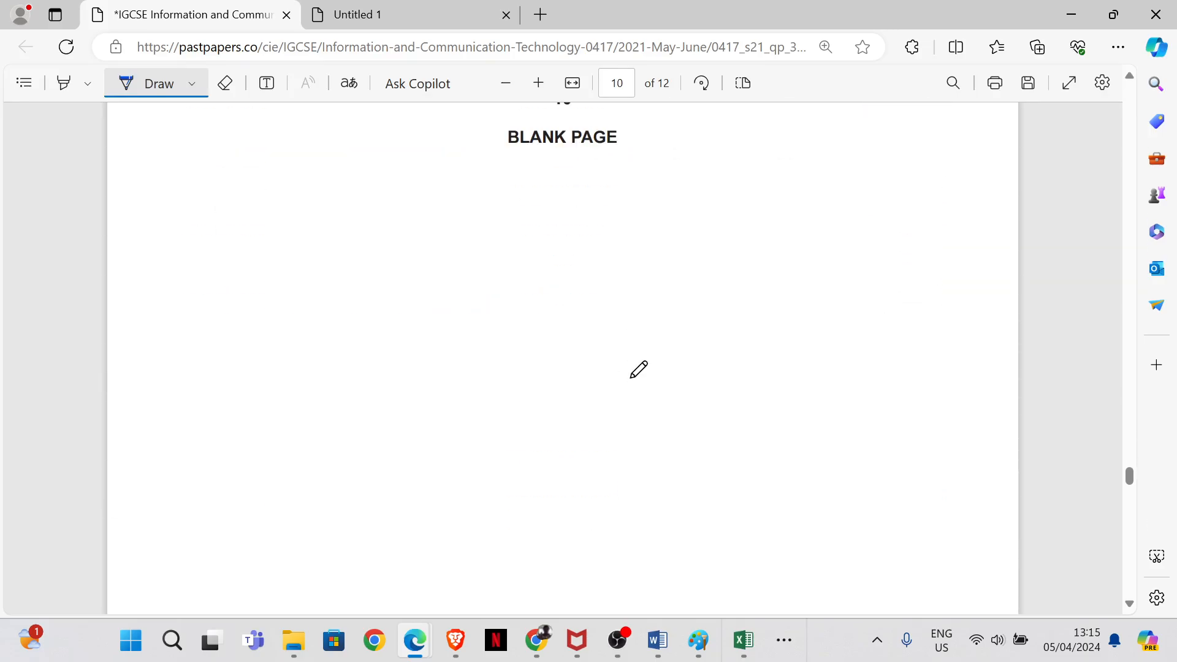
scroll(663, 394, "up", 10)
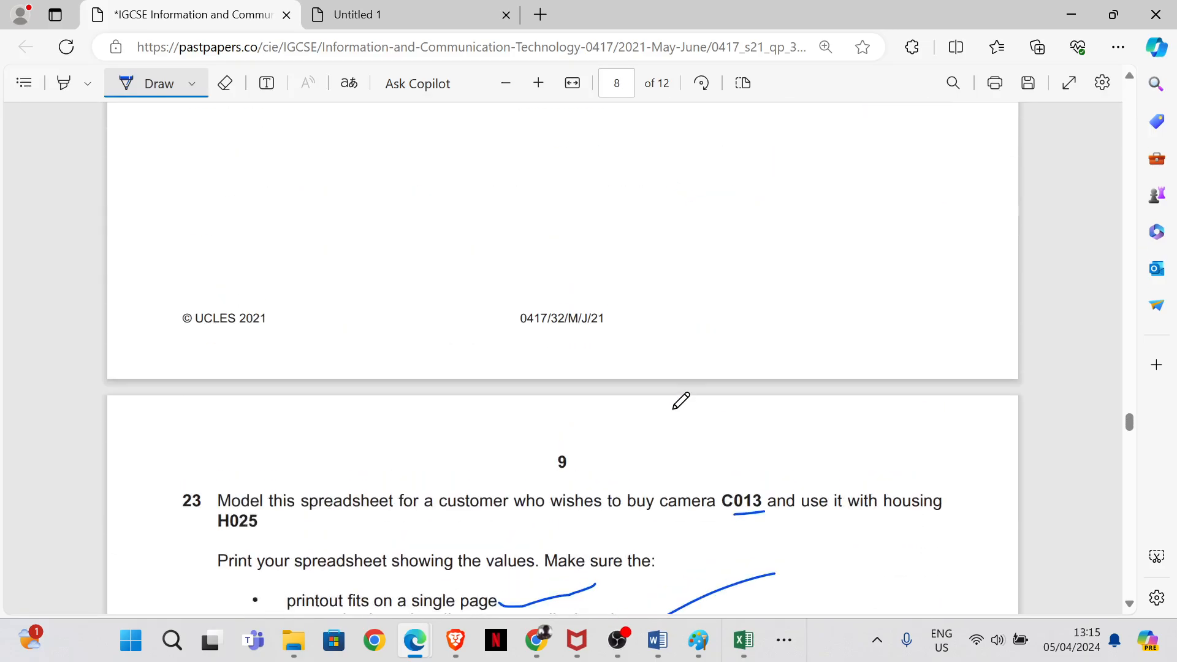
scroll(659, 366, "up", 10)
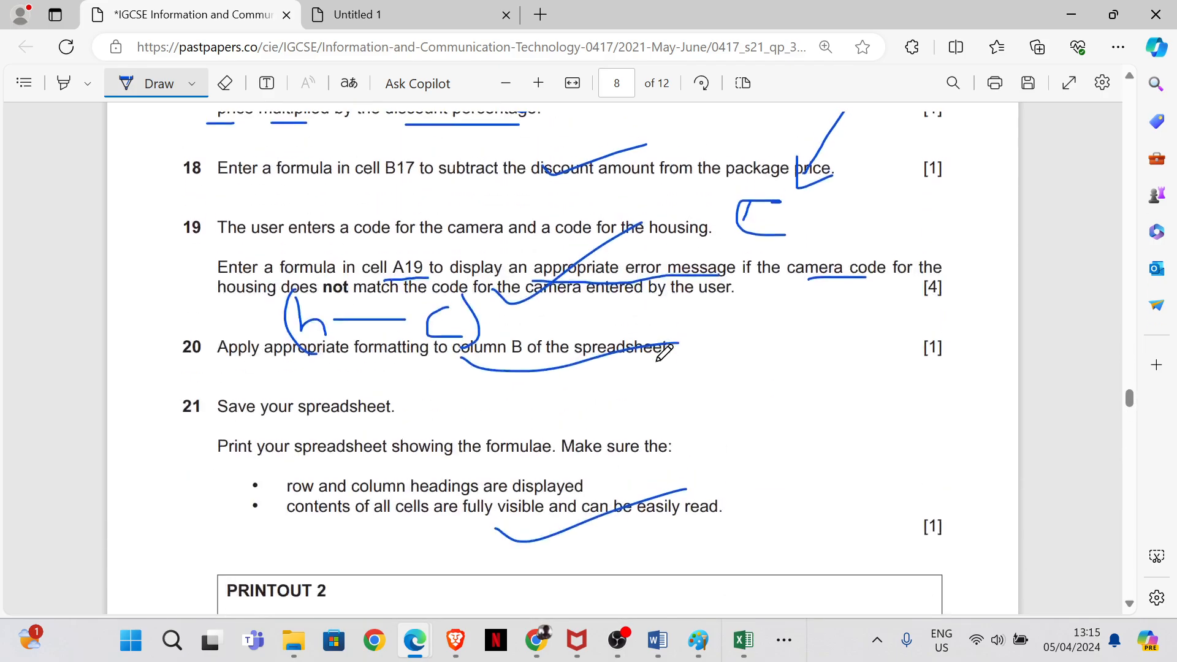